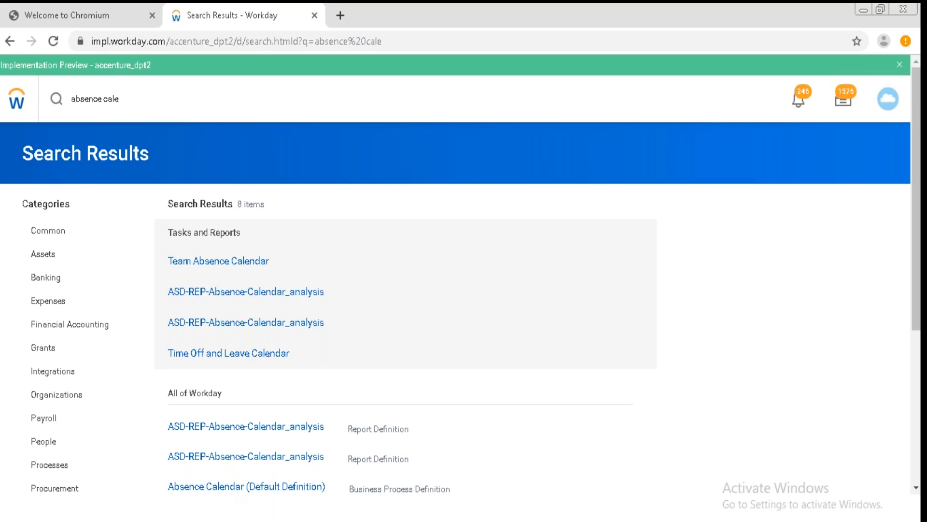
Open the Absence Calendar (Default Definition) business process and start editing its security policy.
click(231, 489)
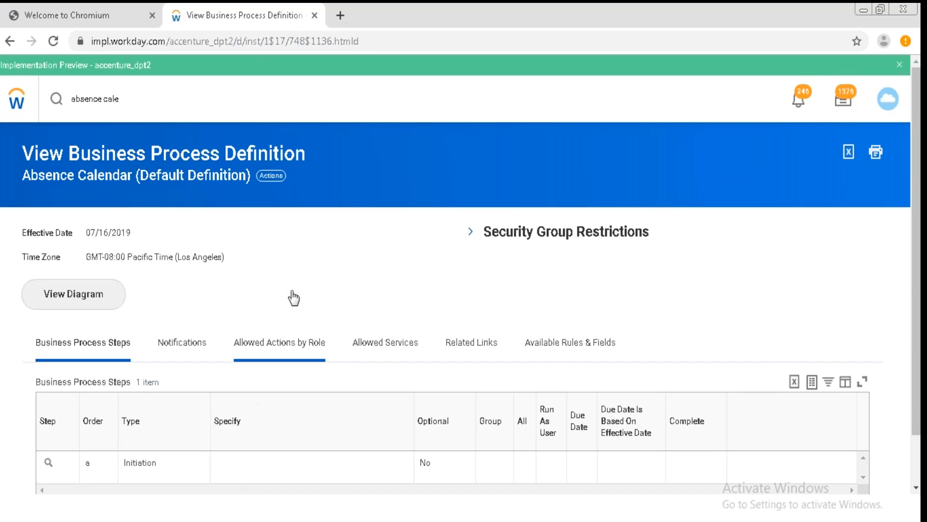
click(271, 176)
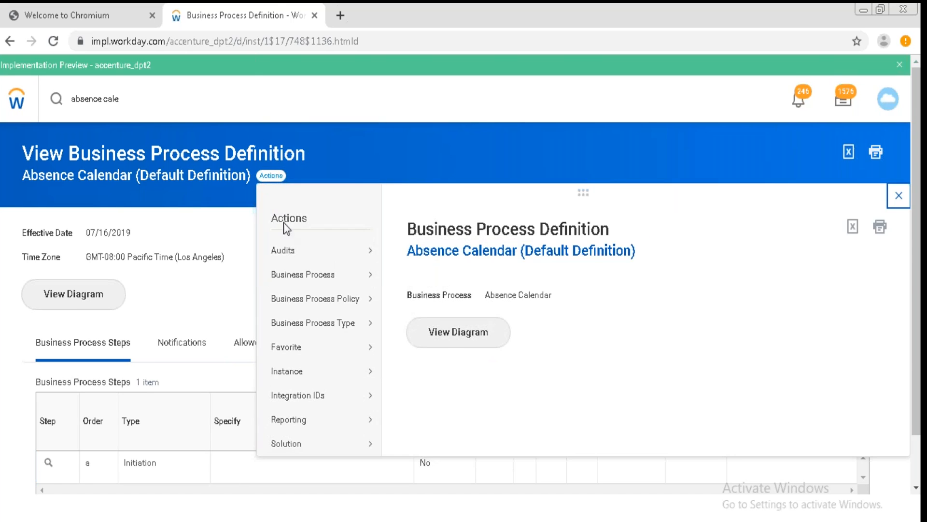
mouse_move(296, 280)
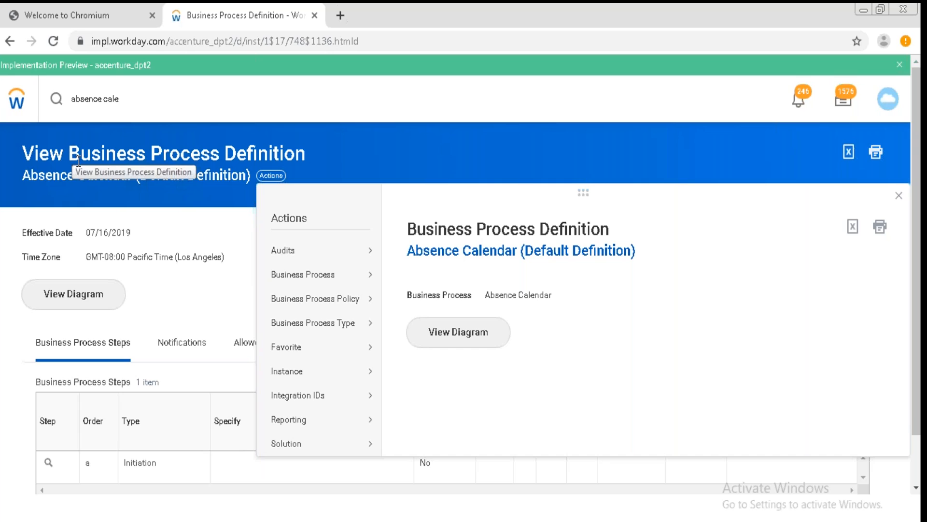
mouse_move(382, 280)
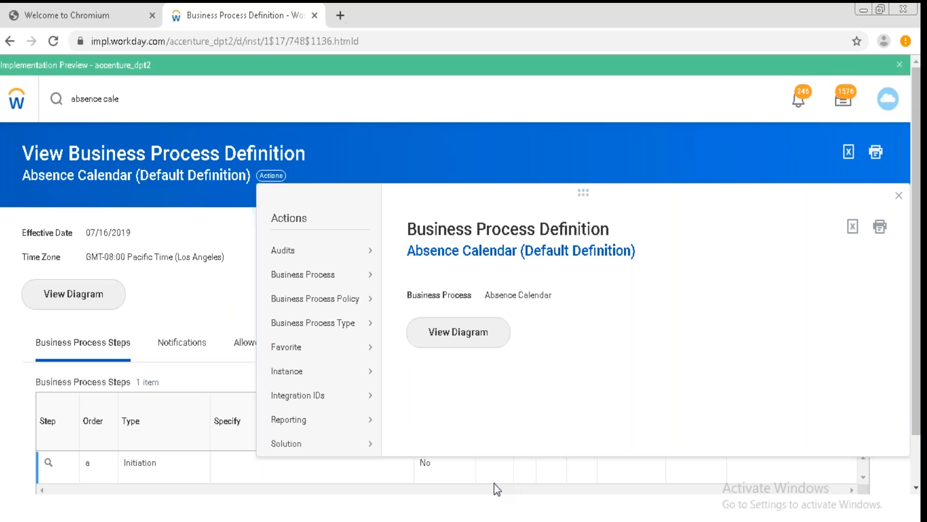
mouse_move(343, 309)
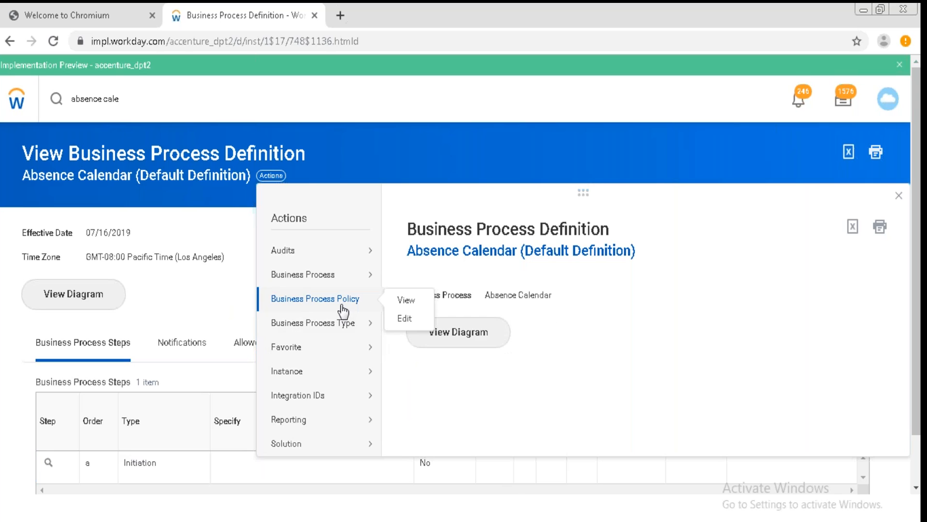
click(406, 319)
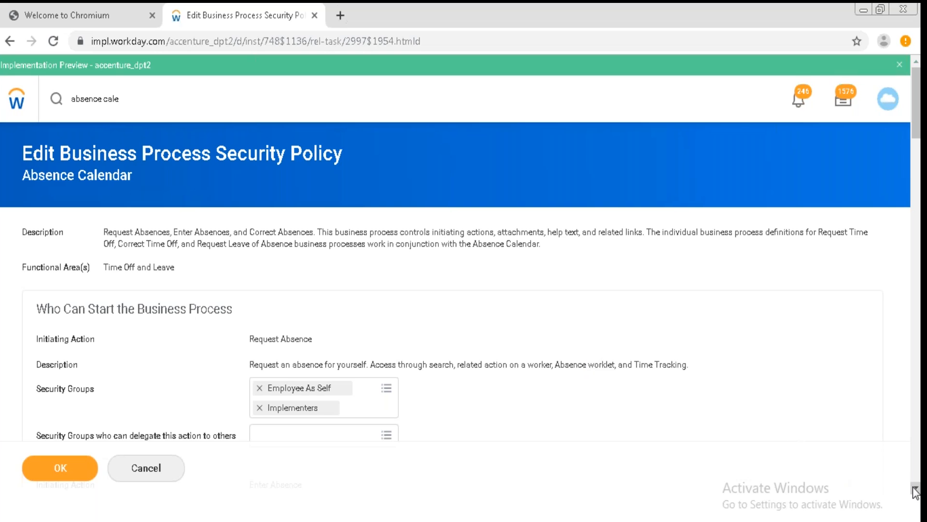
Review the initiating actions, policy restrictions and attachment permissions, then save the security policy.
scroll(916, 491, down, 7)
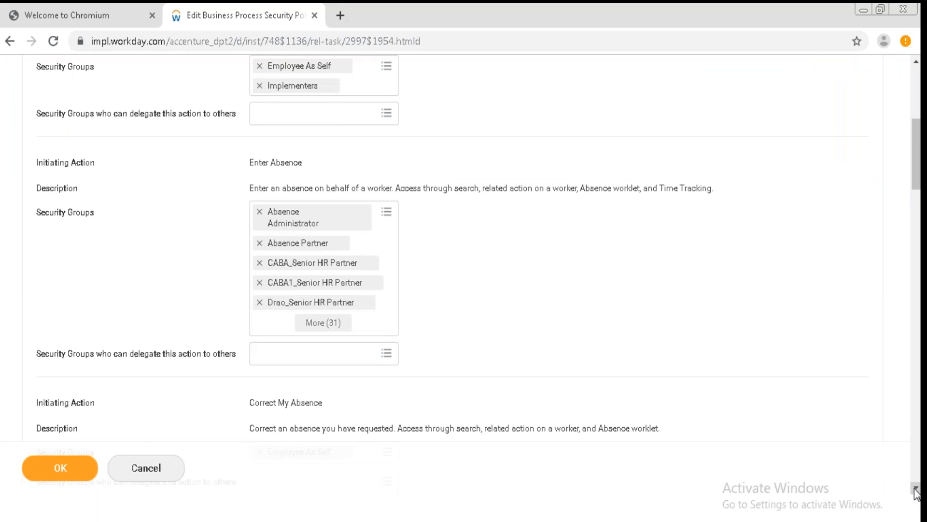
scroll(917, 490, down, 3)
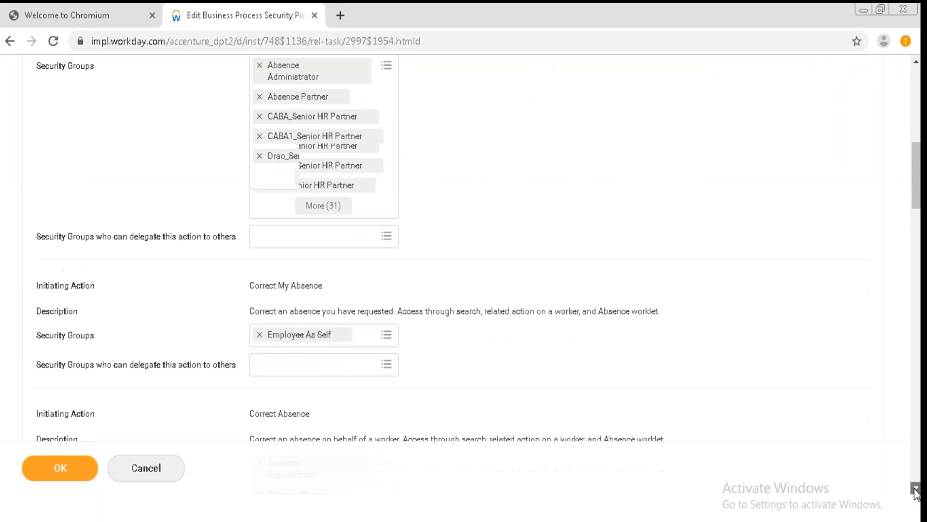
scroll(916, 490, down, 3)
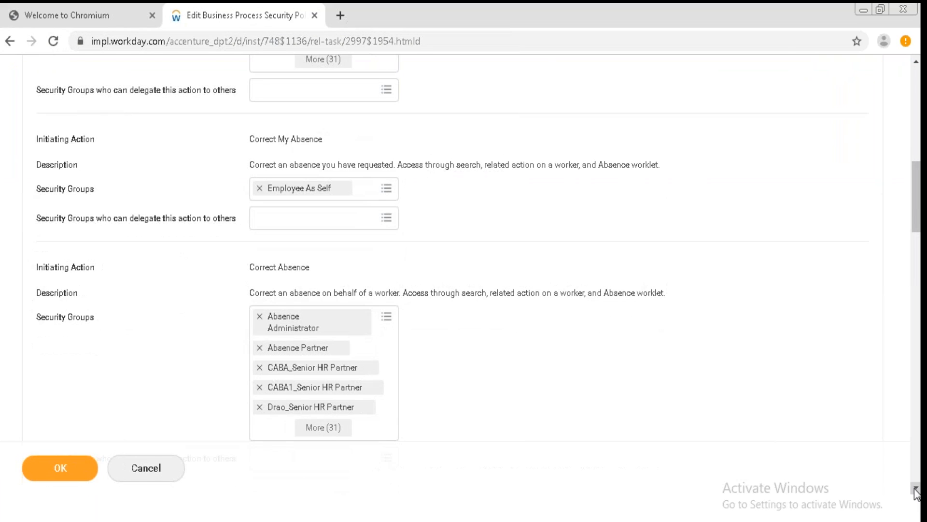
scroll(916, 490, down, 11)
scroll(916, 490, down, 10)
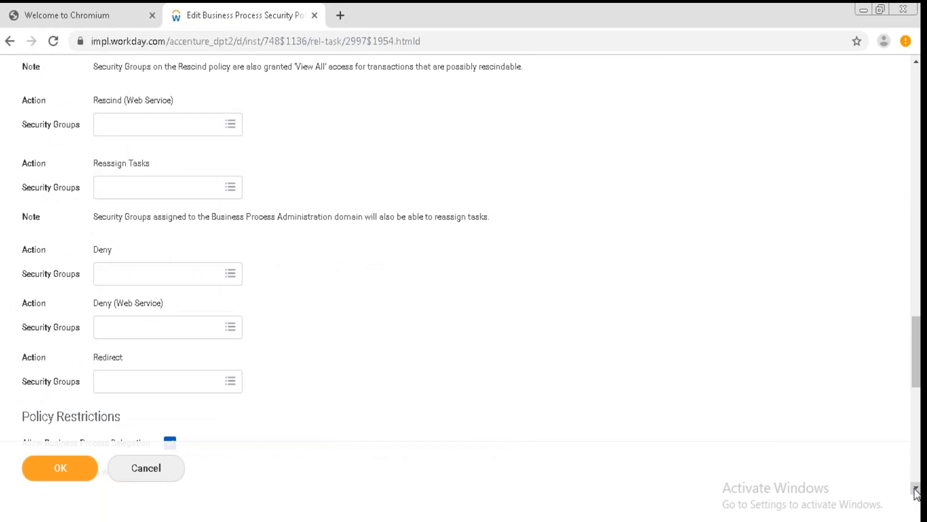
scroll(916, 490, down, 6)
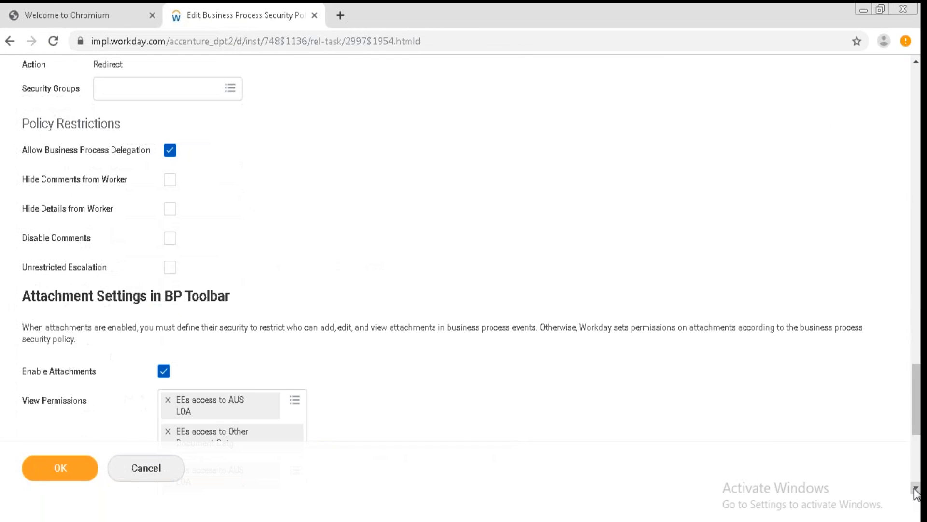
scroll(916, 491, down, 1)
scroll(916, 490, down, 2)
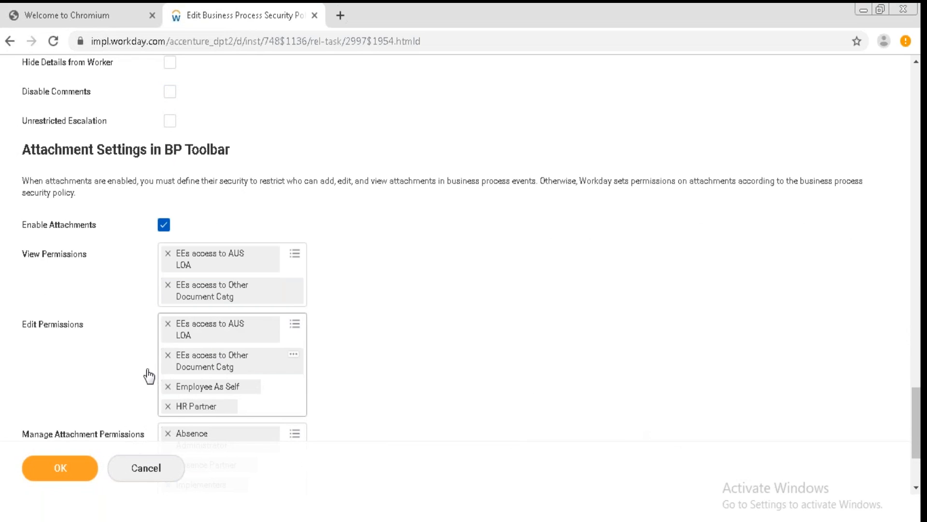
click(60, 468)
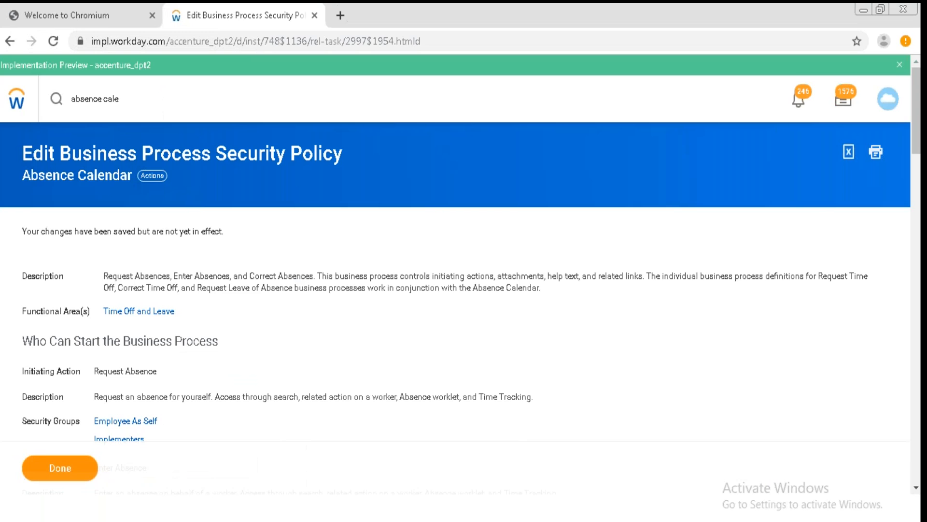
Search for req abse and open the Request Absence task.
click(146, 99)
key(BackSpace)
key(BackSpace)
key(BackSpace)
key(BackSpace)
key(BackSpace)
key(BackSpace)
key(BackSpace)
key(BackSpace)
key(BackSpace)
key(BackSpace)
key(BackSpace)
key(BackSpace)
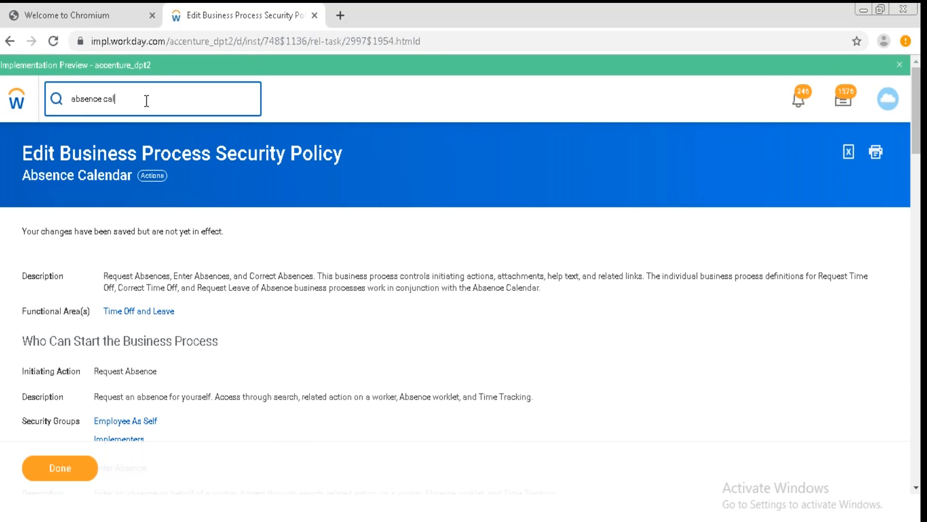
text(req abse)
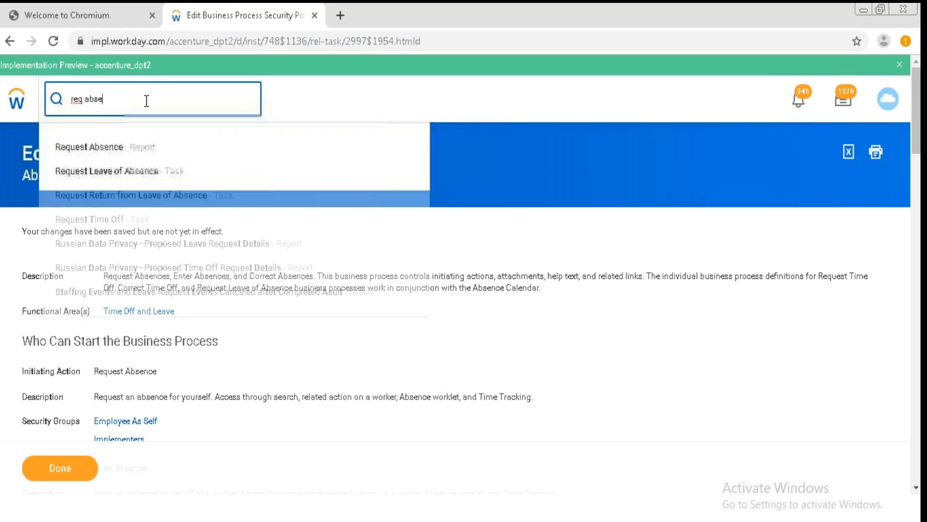
click(97, 147)
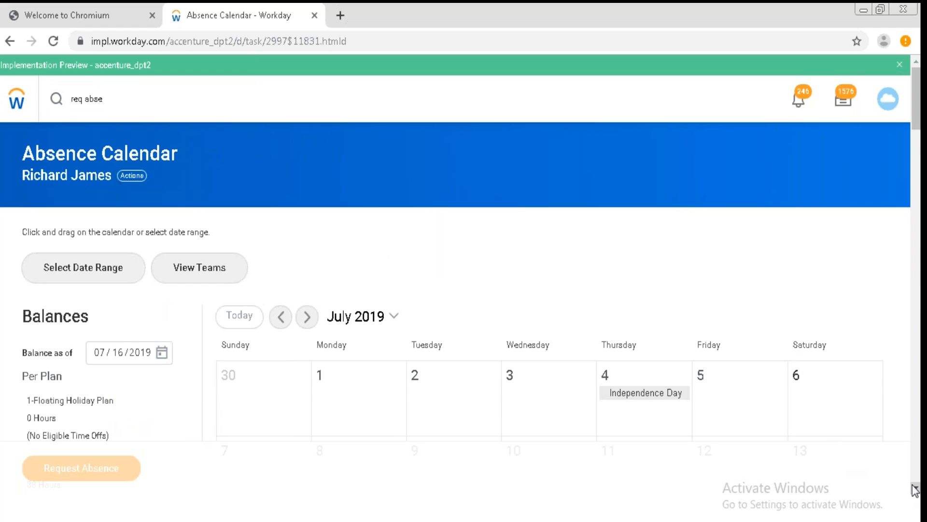
Select July 10 and 11, 2019 on the absence calendar and start a 2-day absence request.
scroll(915, 489, down, 2)
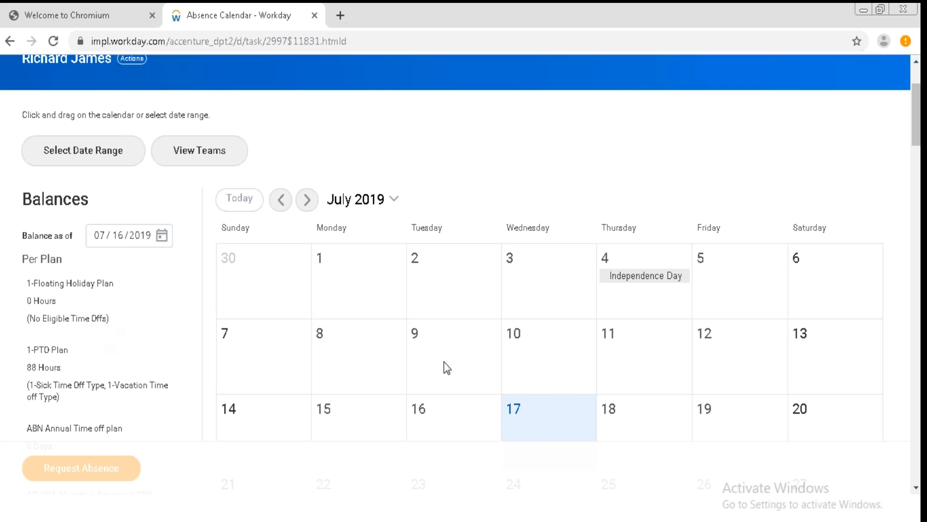
click(540, 330)
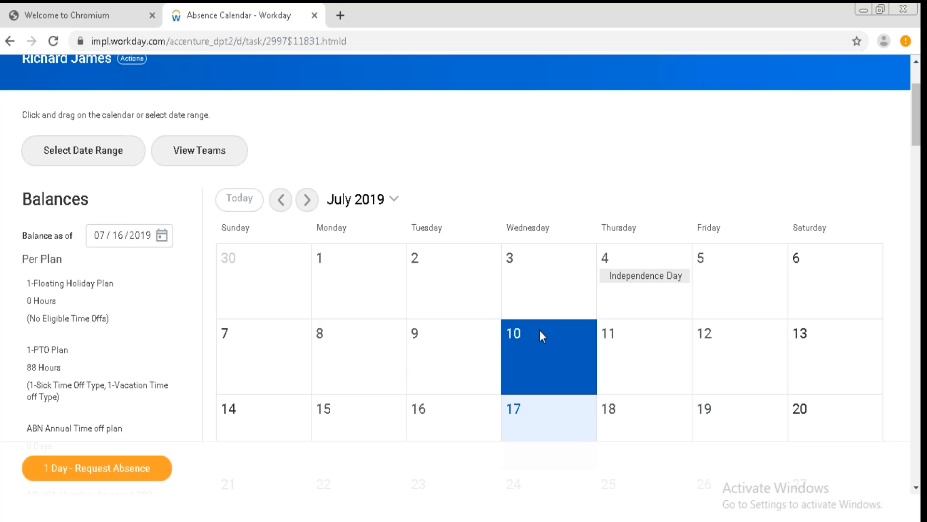
click(636, 352)
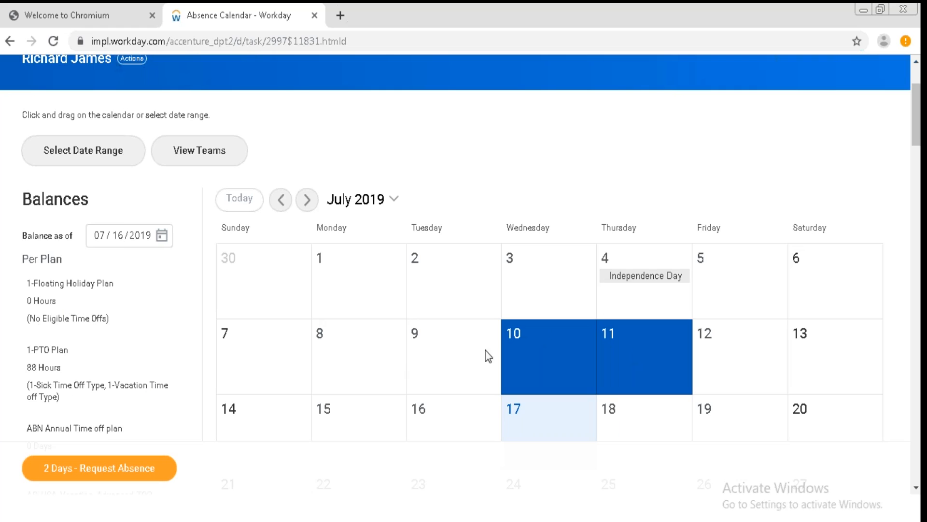
click(107, 469)
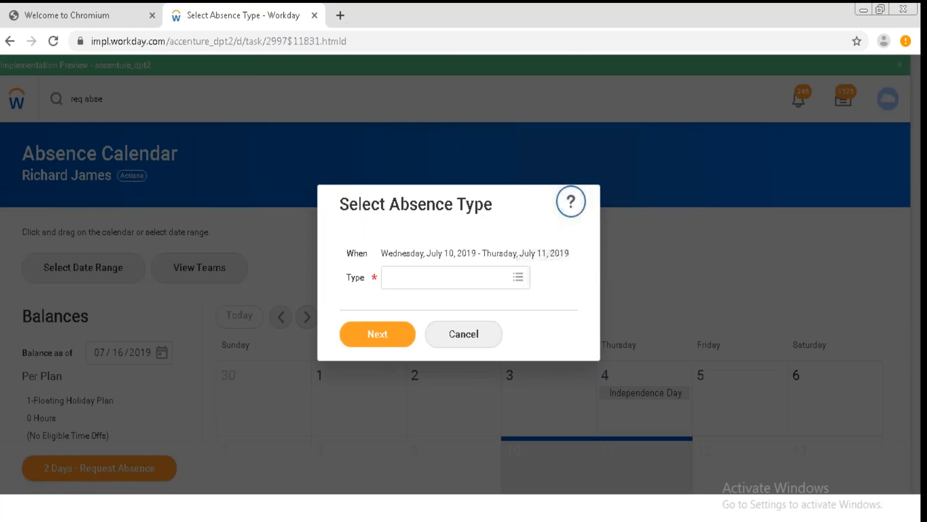
click(526, 280)
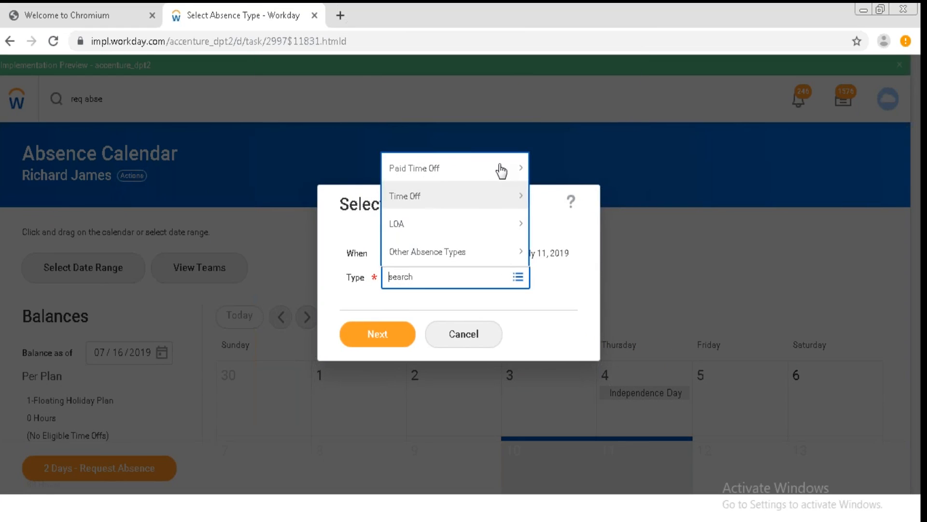
click(469, 169)
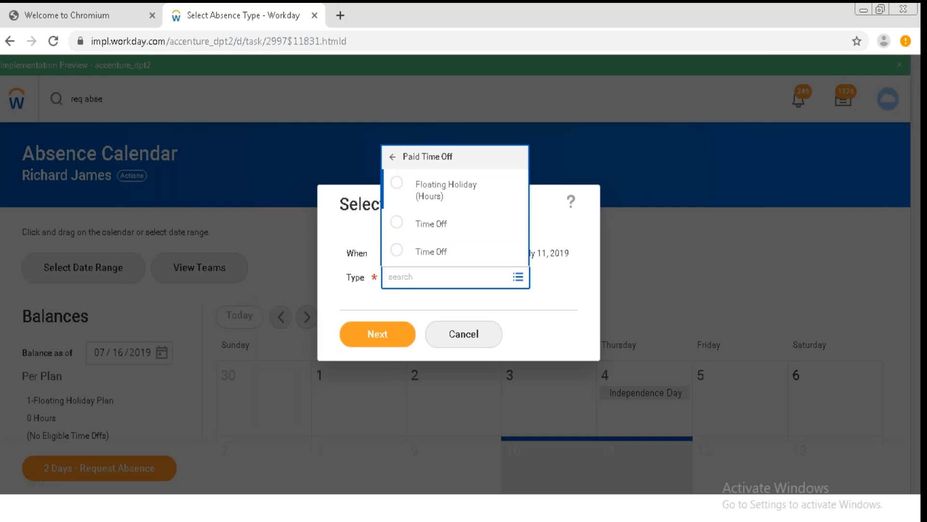
click(392, 158)
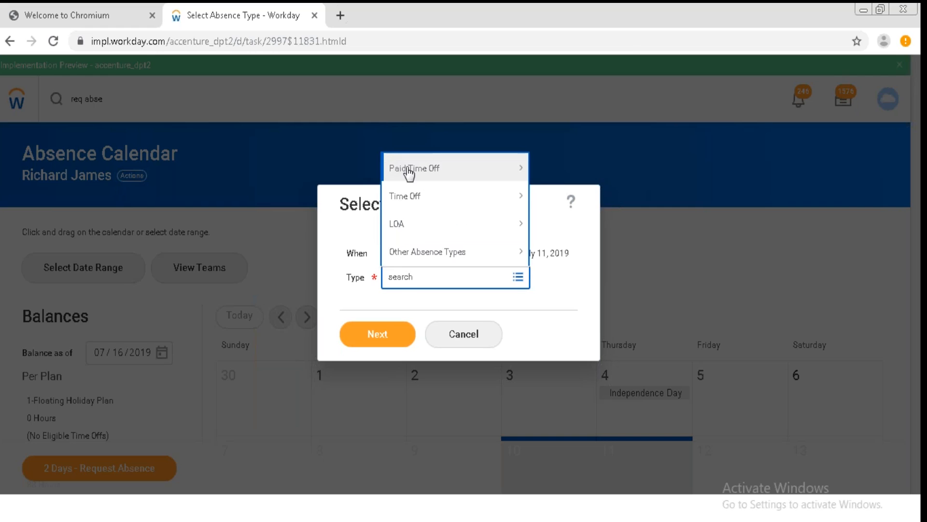
click(549, 334)
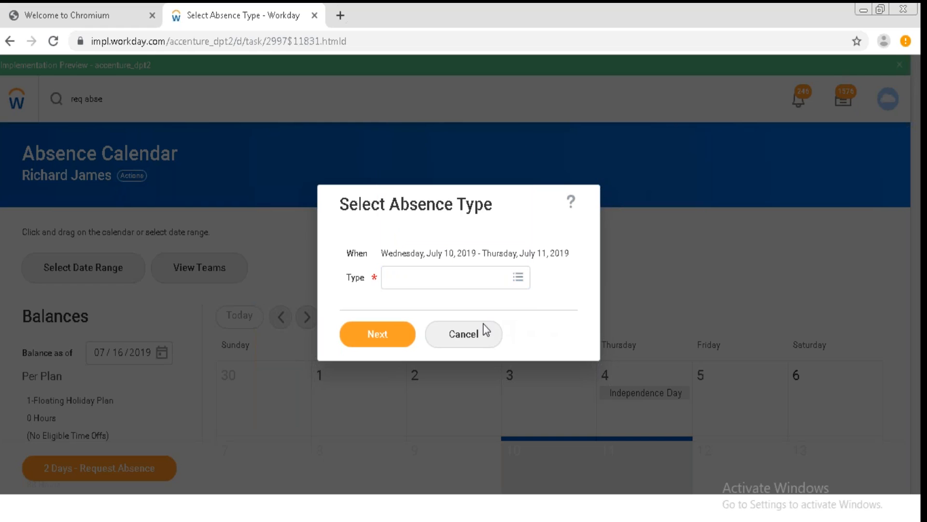
click(476, 338)
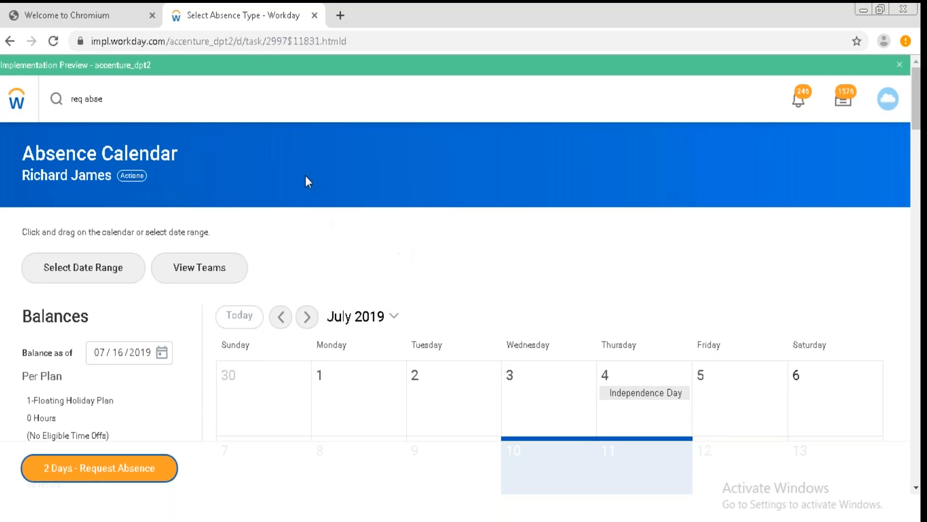
Search for req time off and open the Request Time Off task.
click(105, 101)
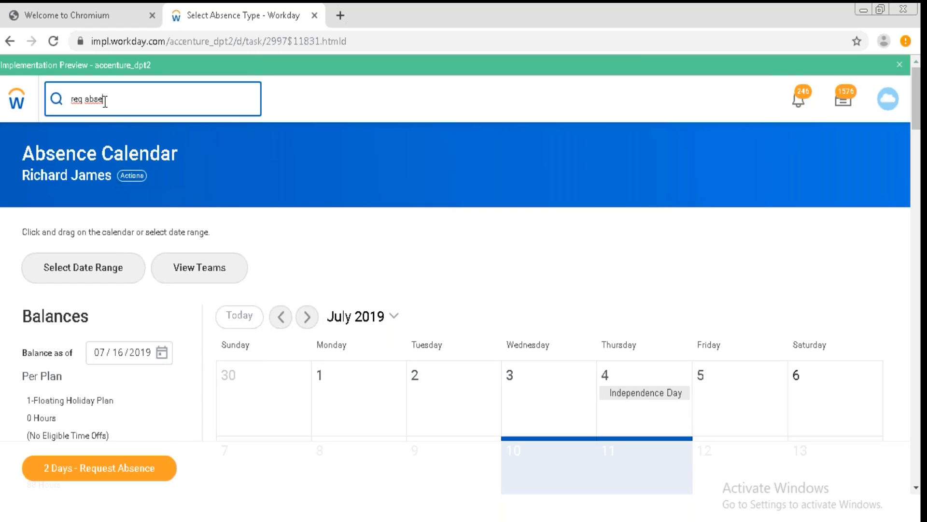
key(BackSpace)
key(BackSpace)
key(BackSpace)
key(BackSpace)
key(BackSpace)
key(BackSpace)
key(BackSpace)
key(BackSpace)
text(r)
key(BackSpace)
text(req time off)
click(114, 153)
click(114, 153)
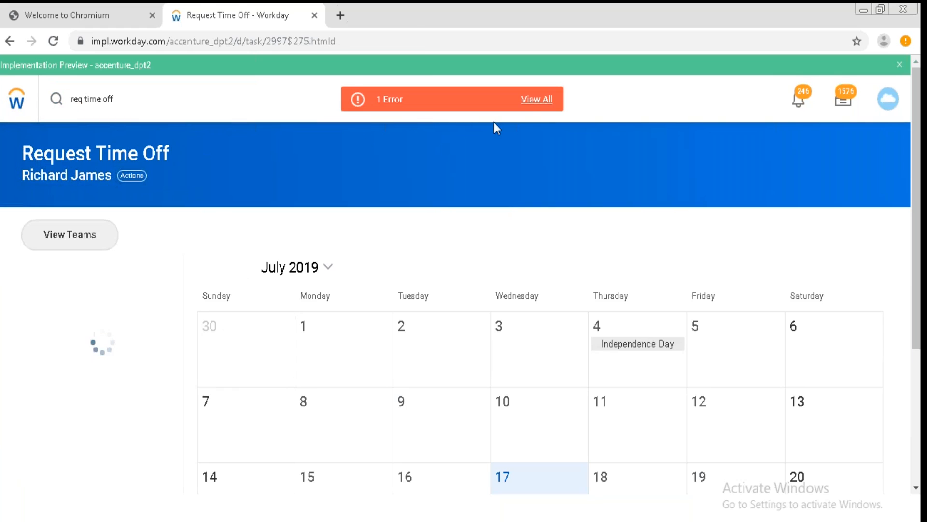
Open the page error details and close them.
click(545, 100)
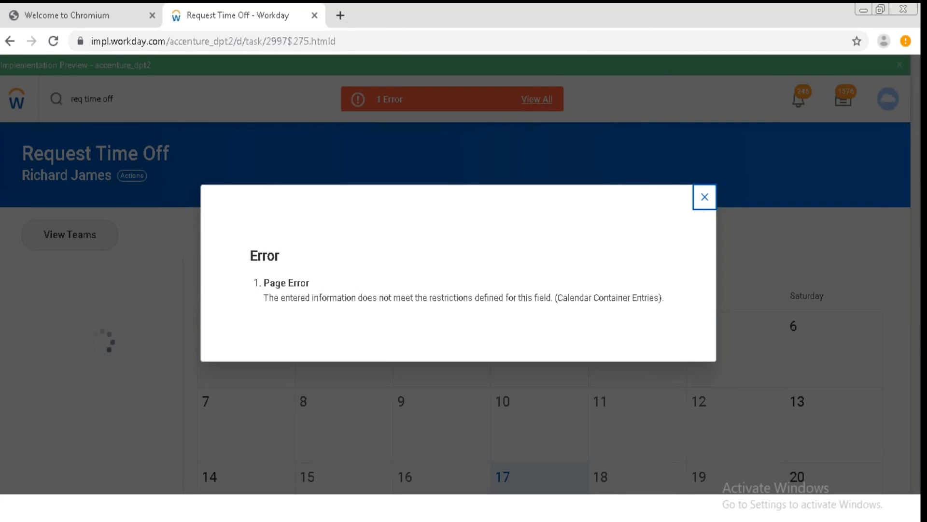
click(704, 196)
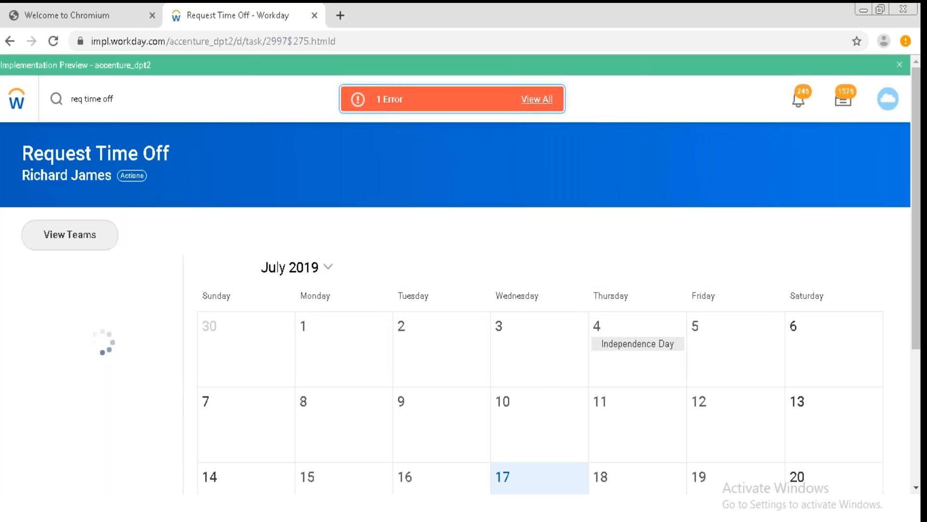
Select July 9 and 10, 2019 on the Request Time Off calendar.
click(416, 421)
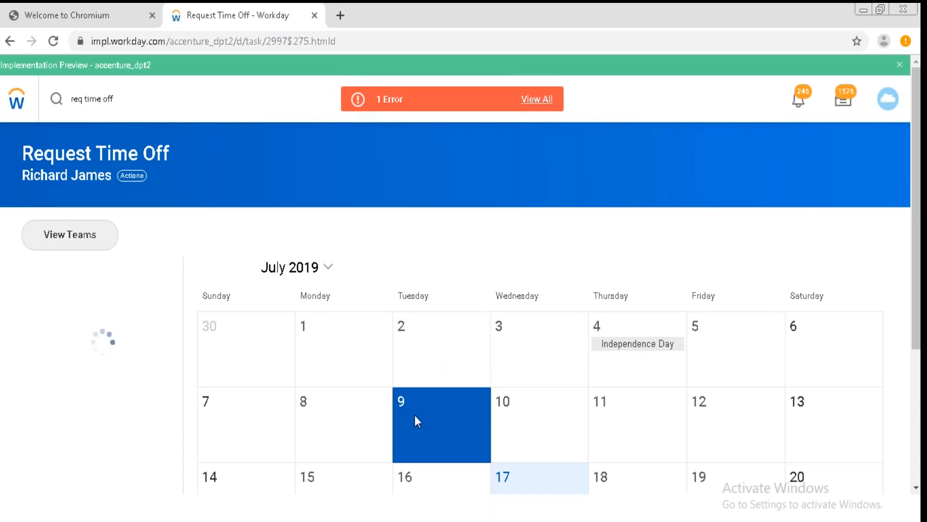
click(521, 413)
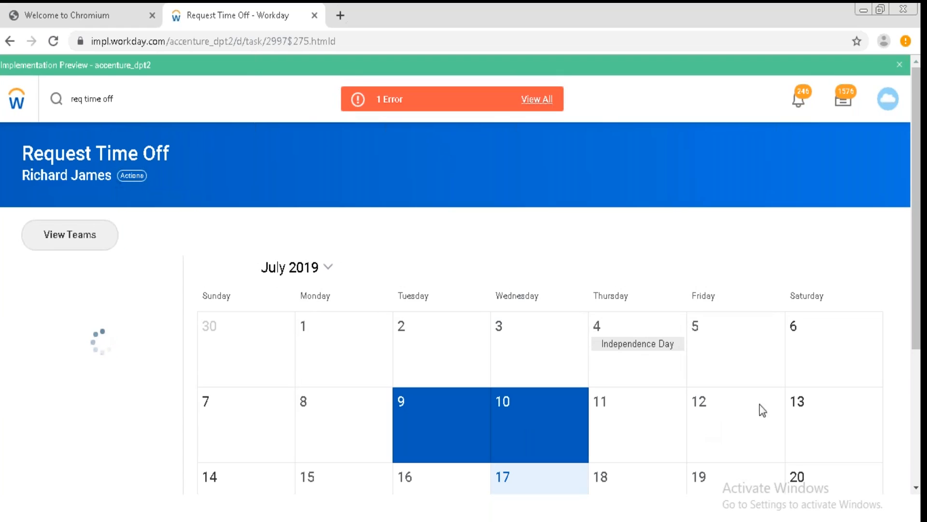
scroll(920, 495, down, 4)
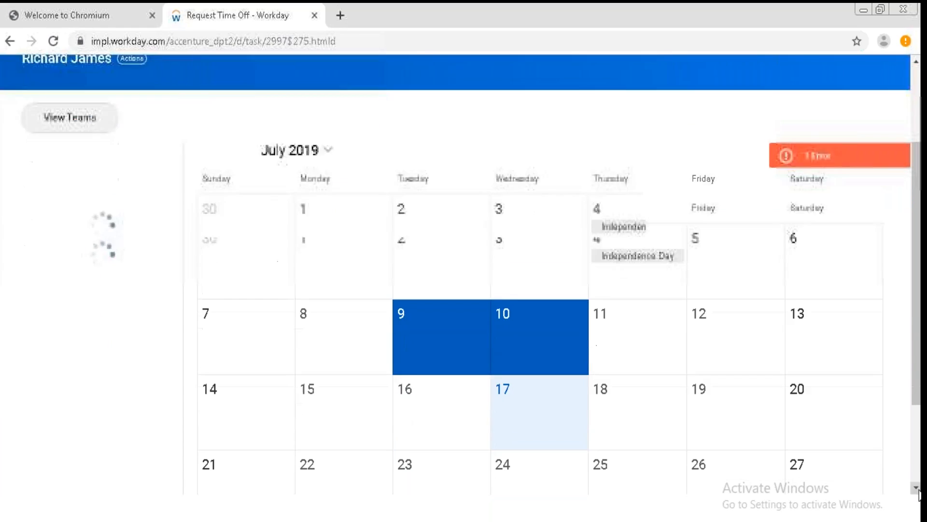
drag(918, 441, 919, 327)
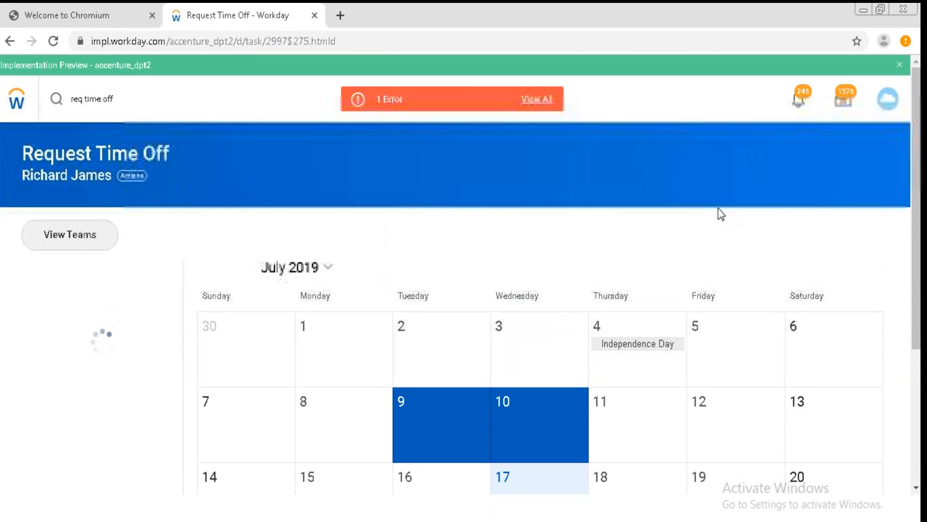
Search for cre accrual and open the Create Accrual task.
click(135, 94)
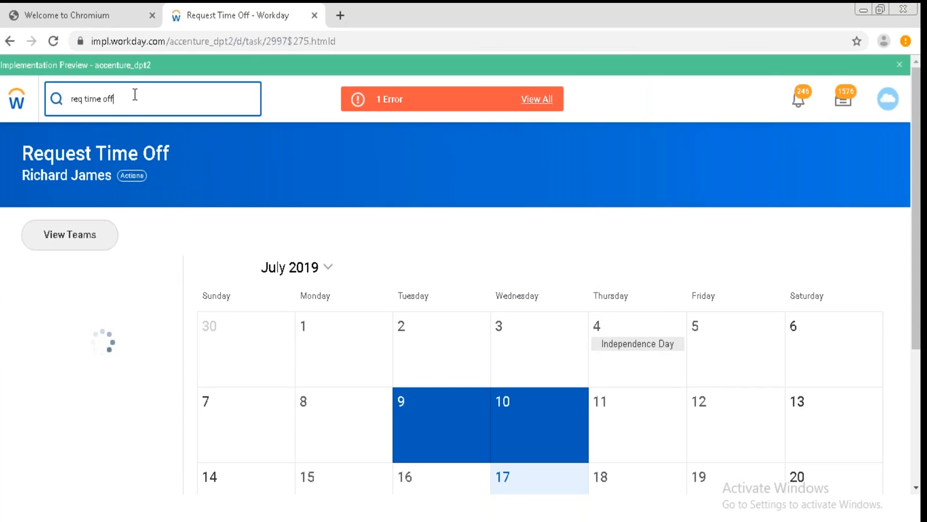
key(BackSpace)
key(BackSpace)
key(BackSpace)
key(BackSpace)
key(BackSpace)
key(BackSpace)
key(BackSpace)
key(BackSpace)
key(BackSpace)
key(BackSpace)
key(BackSpace)
key(BackSpace)
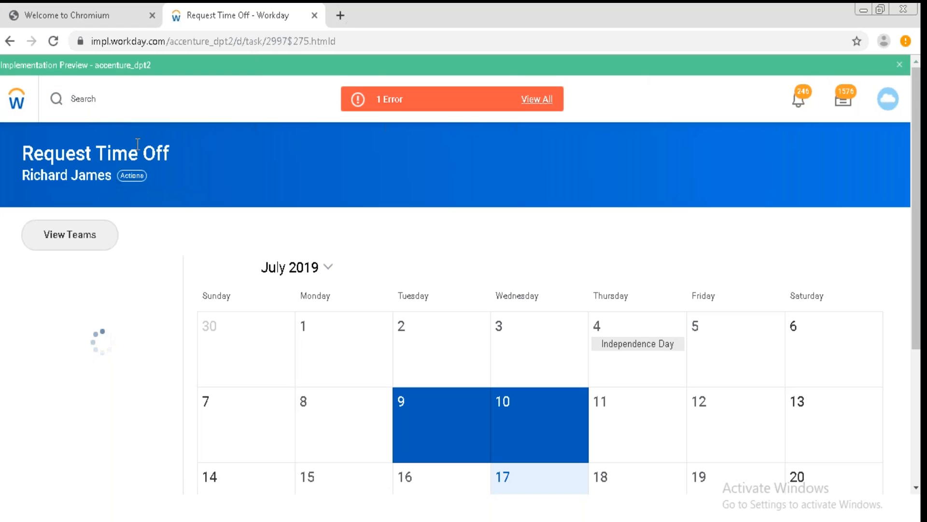
click(93, 104)
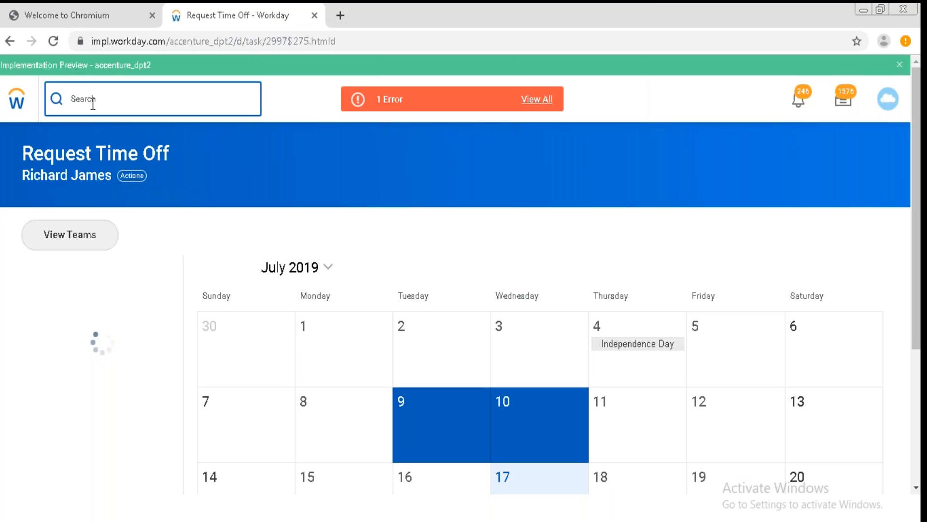
text(cre accrual)
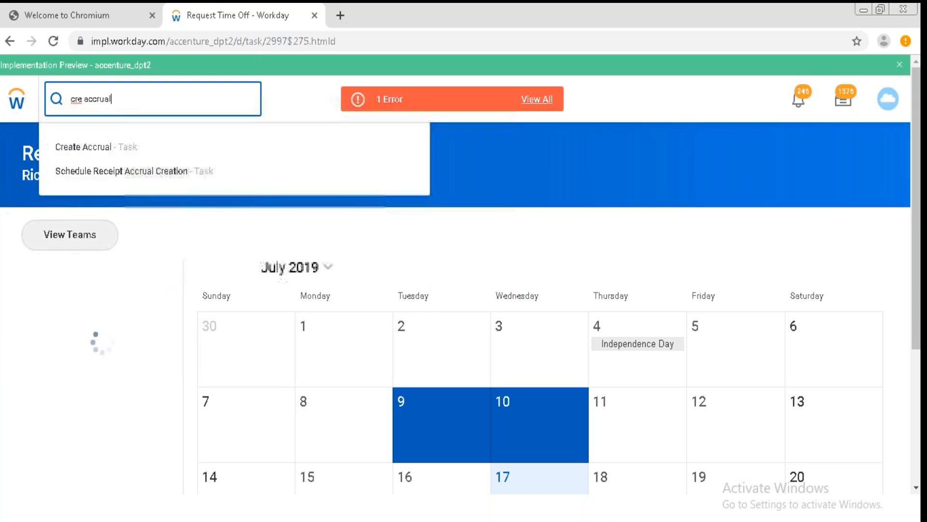
click(100, 147)
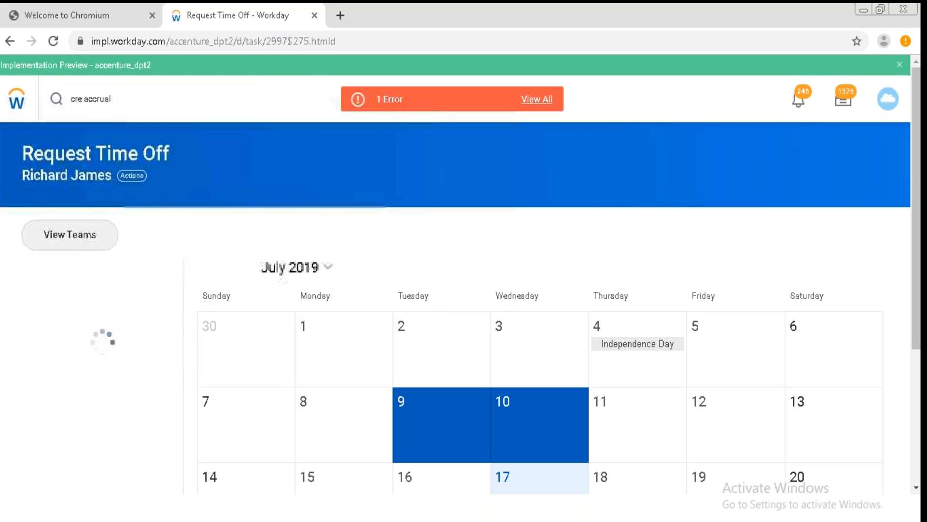
click(122, 207)
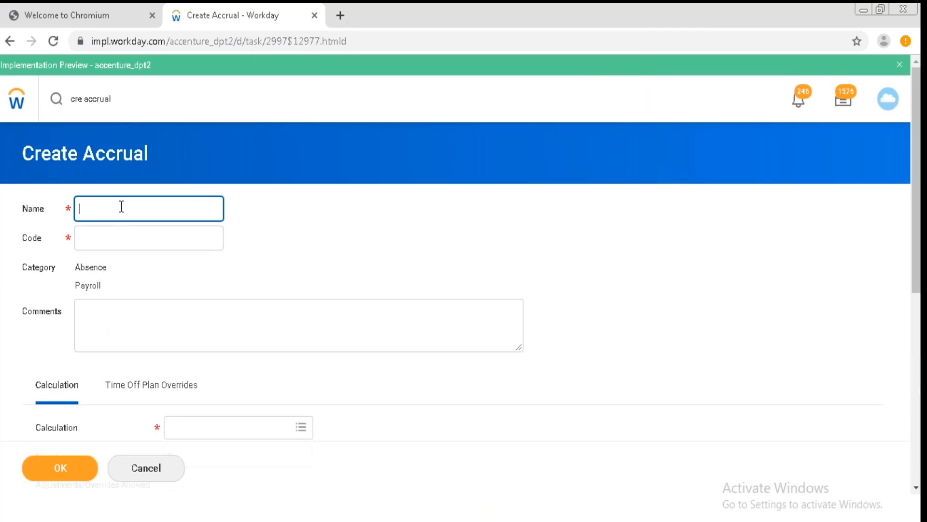
Enter Accrual for USA as the new accrual's name and copy it into the code.
text(Accrual for USA)
click(116, 239)
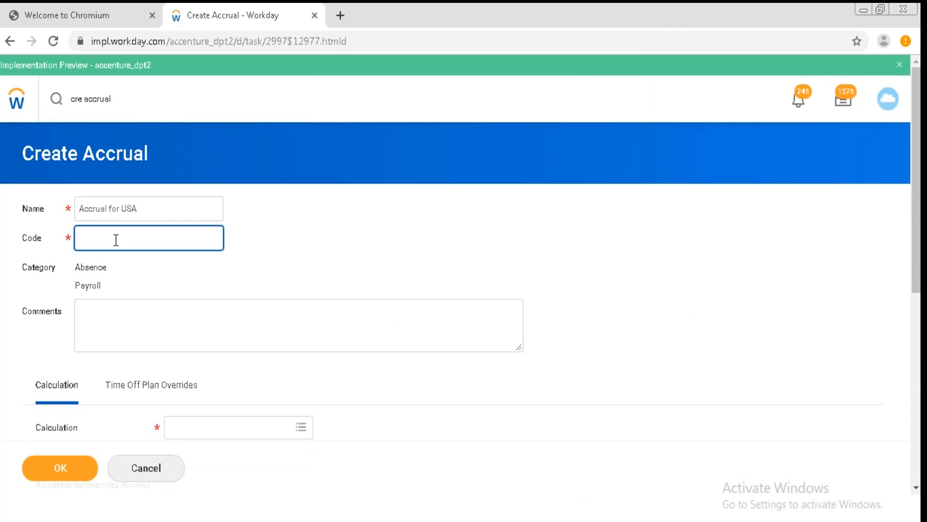
drag(153, 207, 75, 207)
key(ctrl+c)
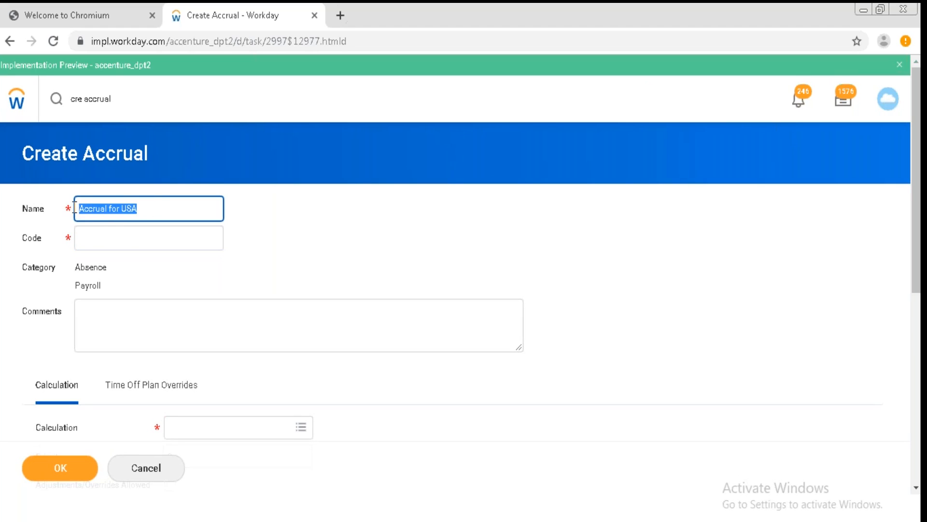
click(87, 236)
key(ctrl+v)
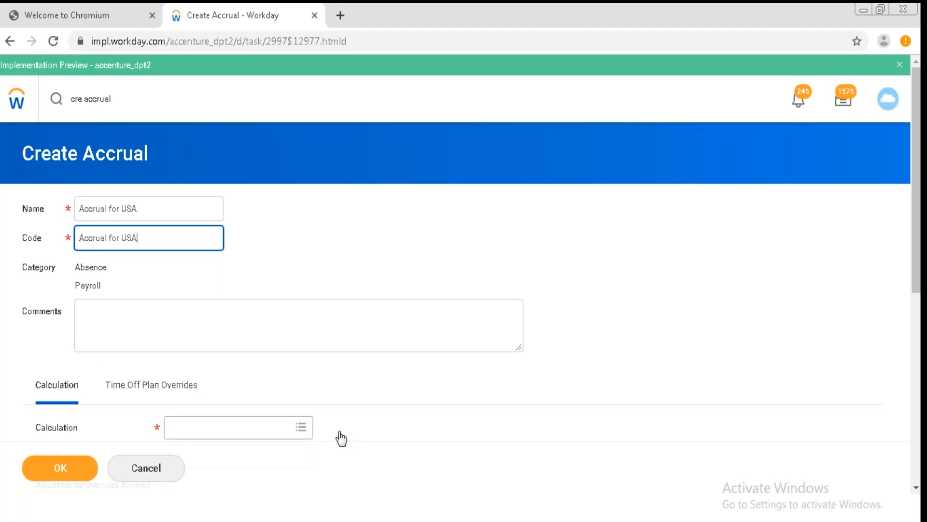
From the Calculation prompt's Create options, start creating an absence balance.
click(916, 488)
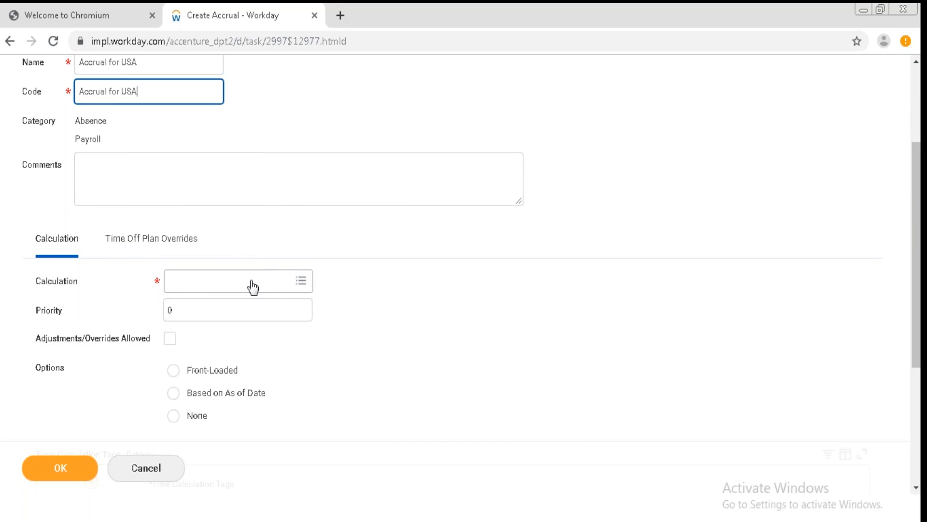
click(301, 282)
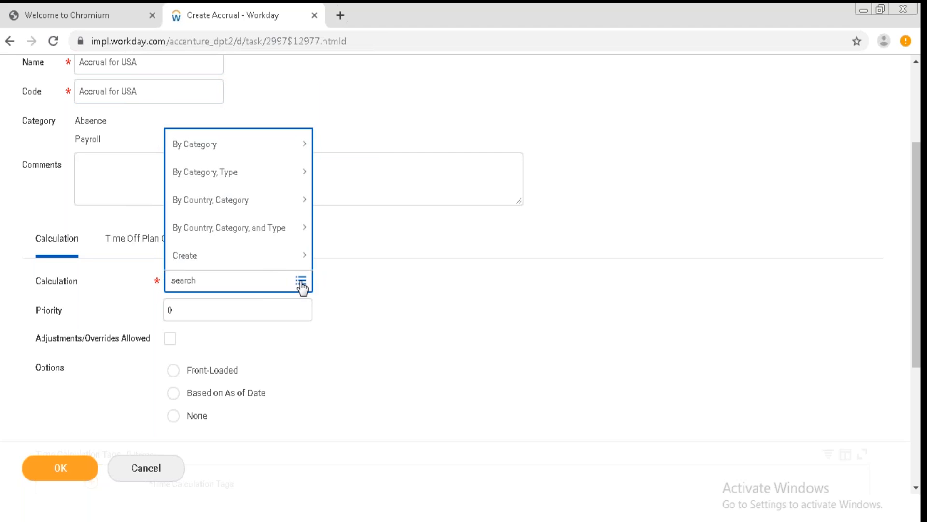
click(247, 258)
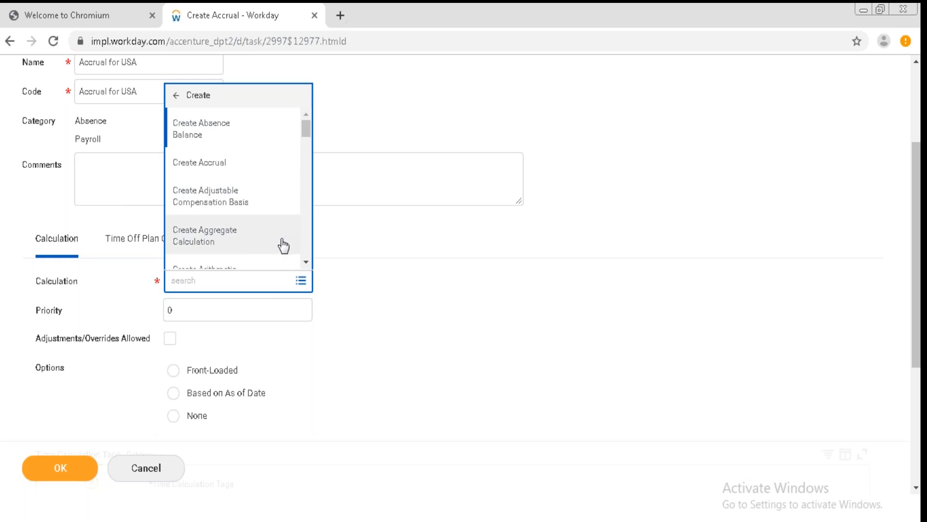
click(305, 261)
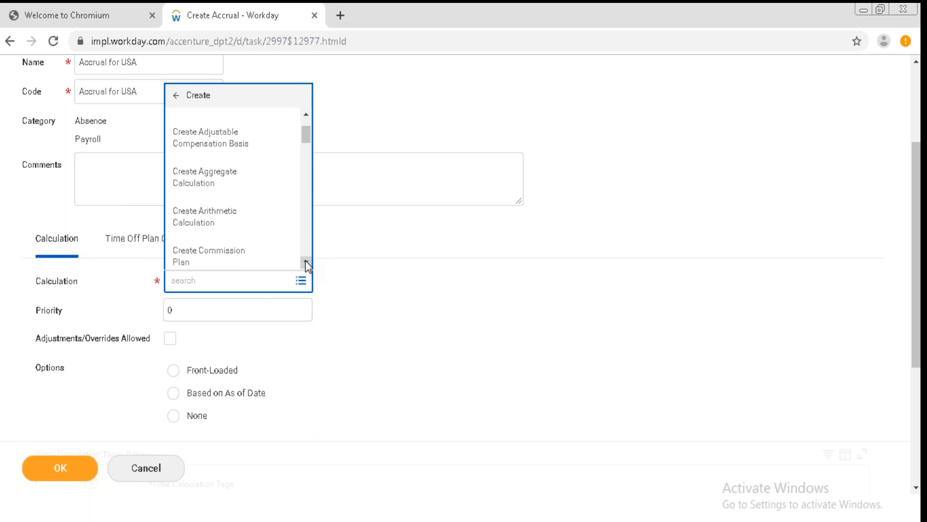
click(307, 116)
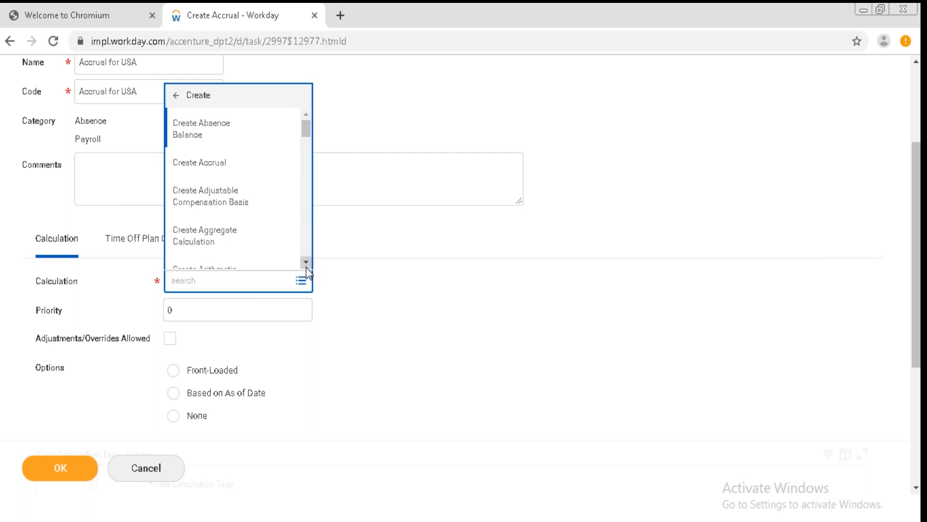
click(272, 130)
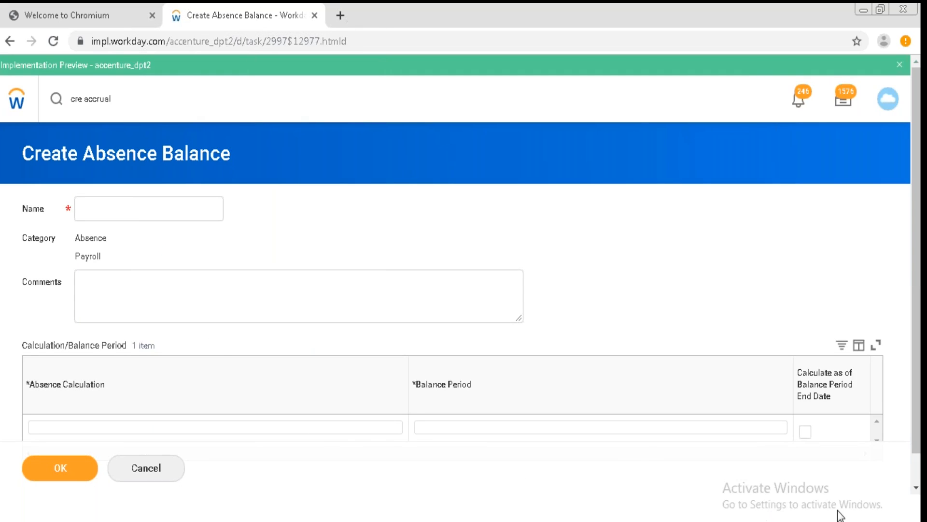
Leave the Create Absence Balance page and go back to Request Time Off.
click(915, 488)
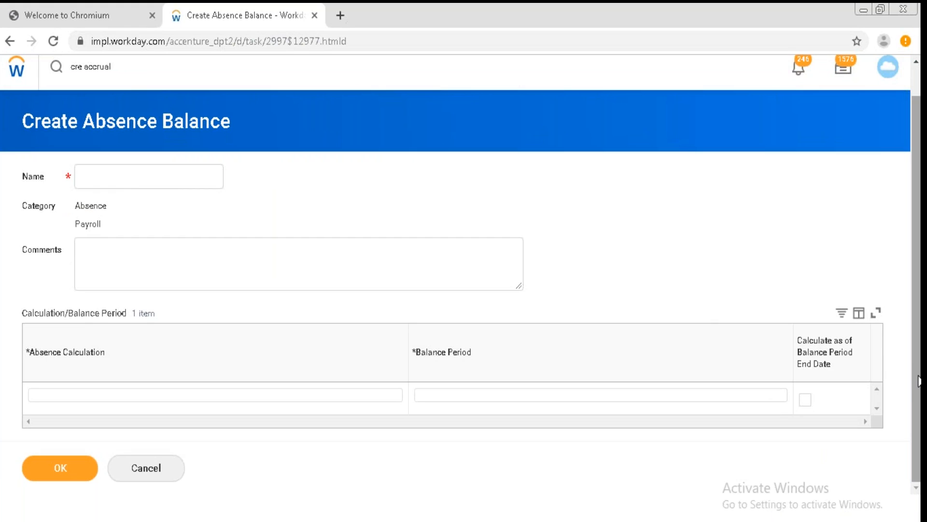
scroll(845, 309, up, 1)
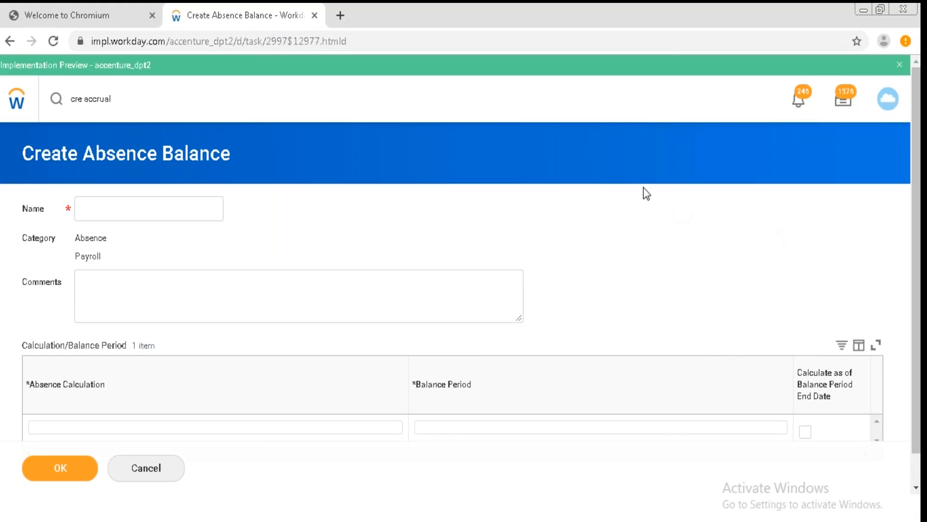
click(9, 42)
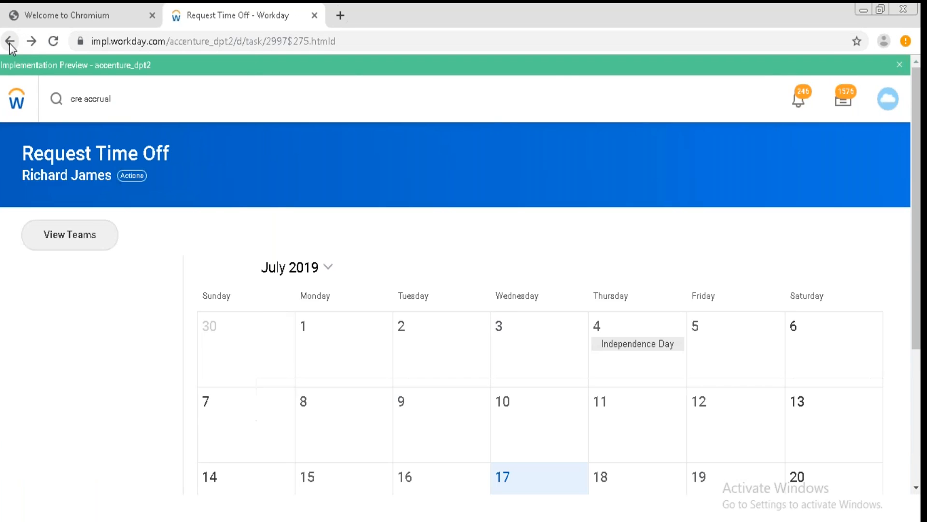
Search for cre accrual again and open Create Accrual from the search results.
click(130, 104)
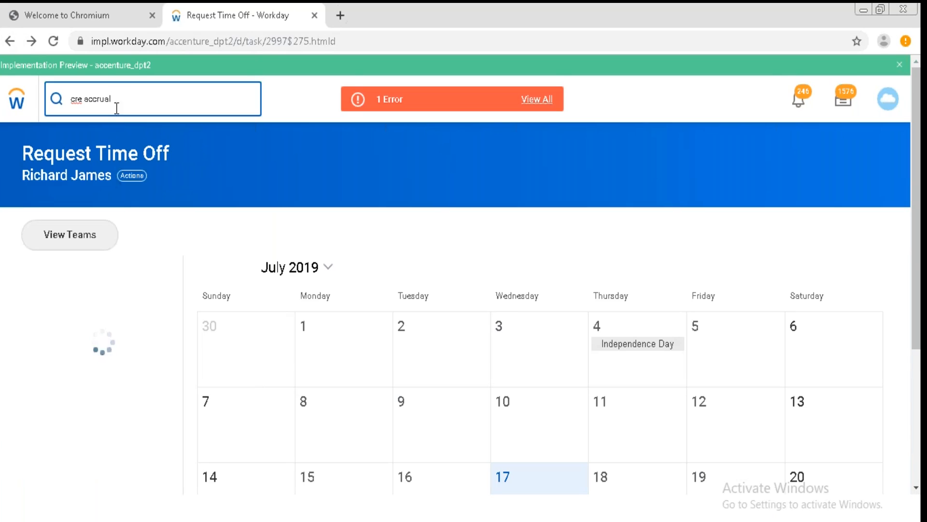
key(Return)
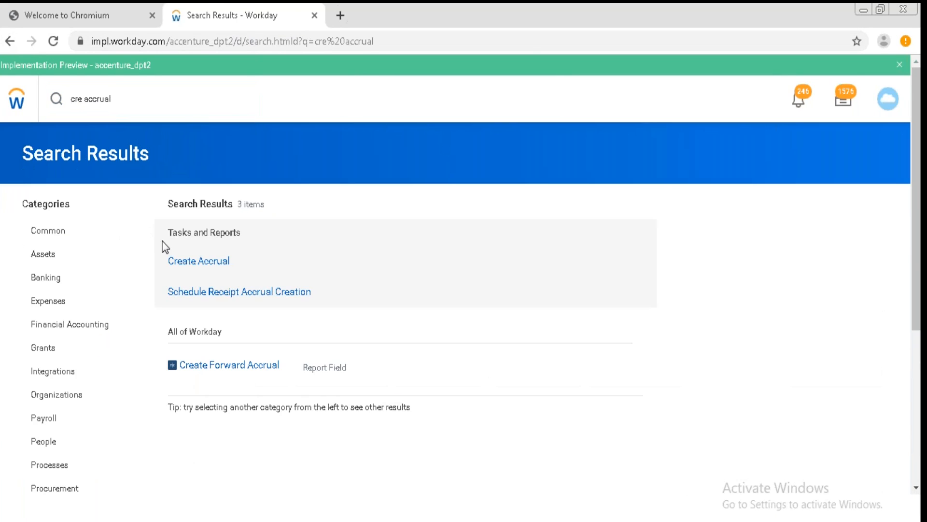
click(198, 261)
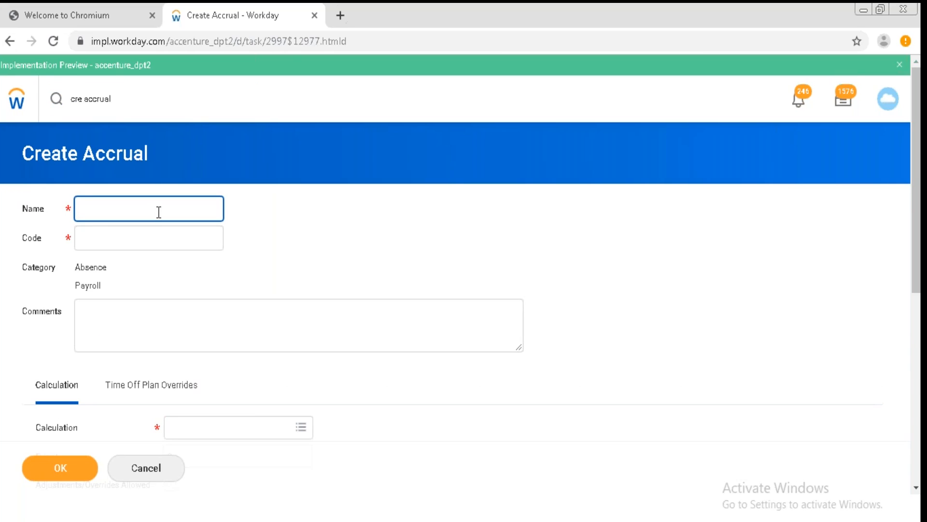
Name the accrual Accrual for test and paste the same text as its code.
text(Accrual for test)
drag(177, 212, 66, 218)
key(ctrl+c)
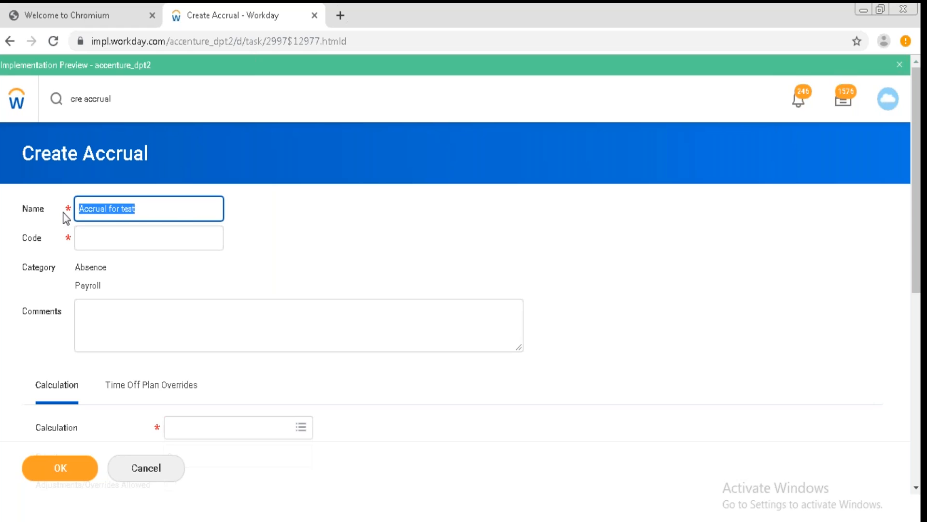
click(82, 243)
key(ctrl+v)
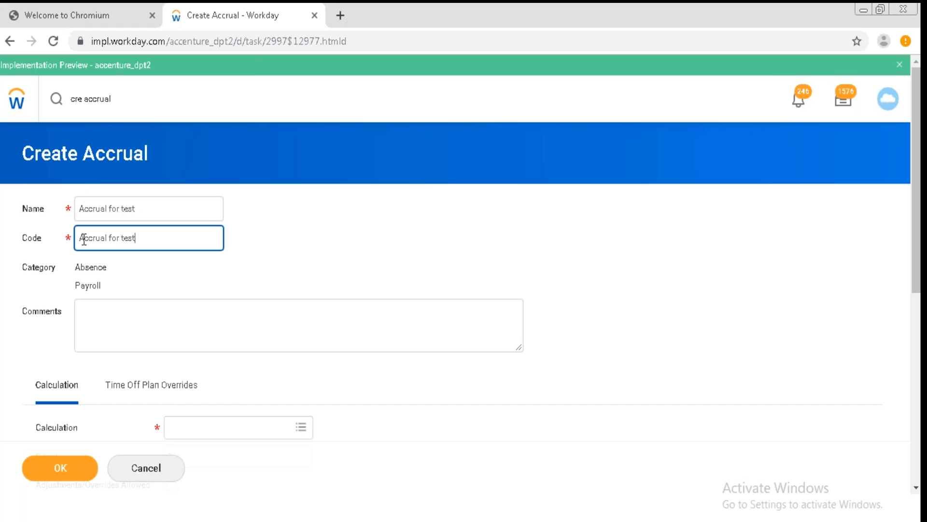
From the Calculation prompt's Create options, start creating an arithmetic calculation.
click(222, 431)
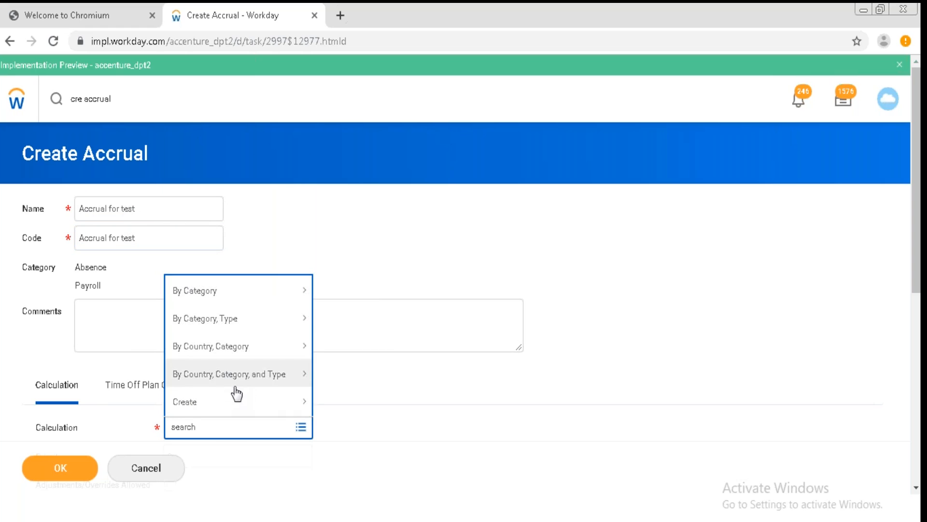
click(240, 407)
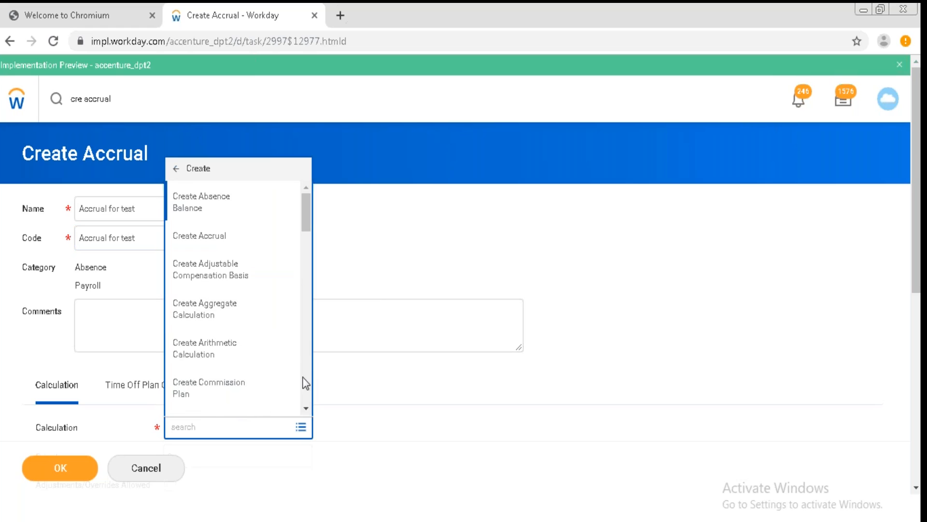
click(304, 409)
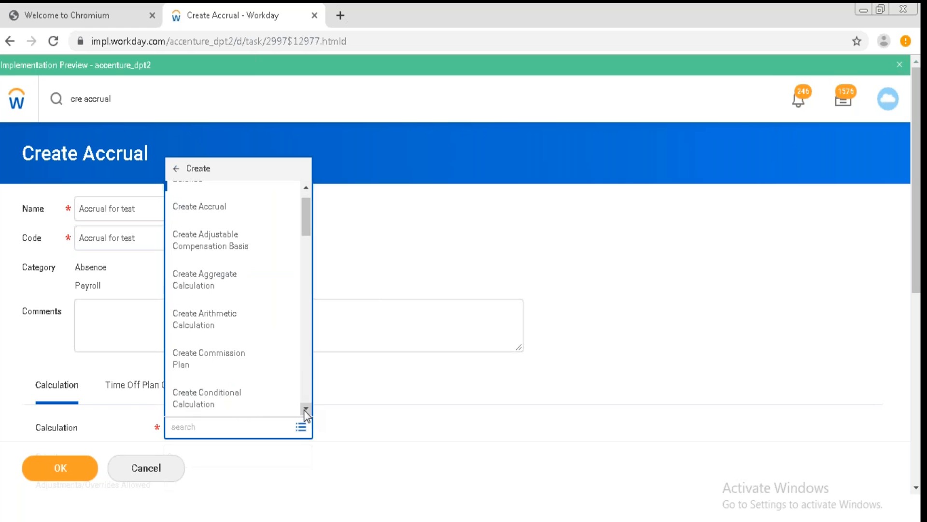
click(229, 321)
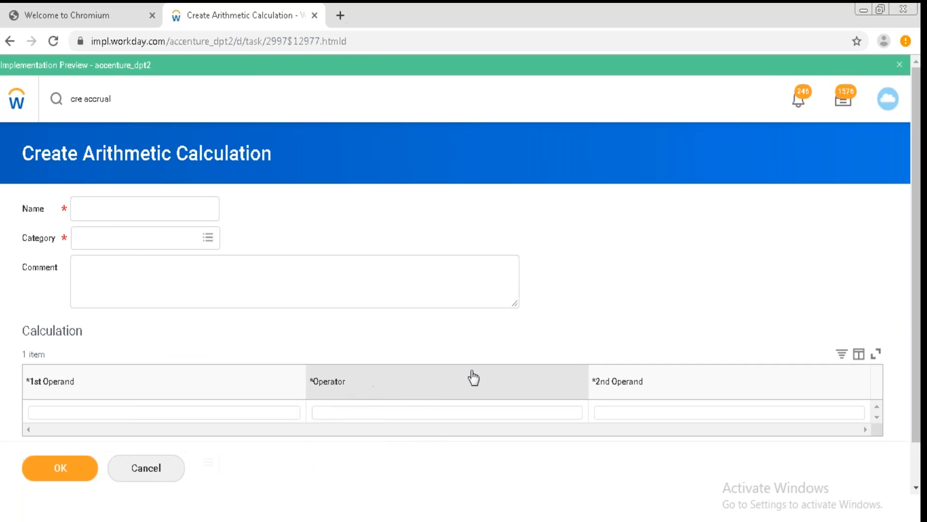
Name the arithmetic calculation Arithemetic Calculation test.
click(163, 211)
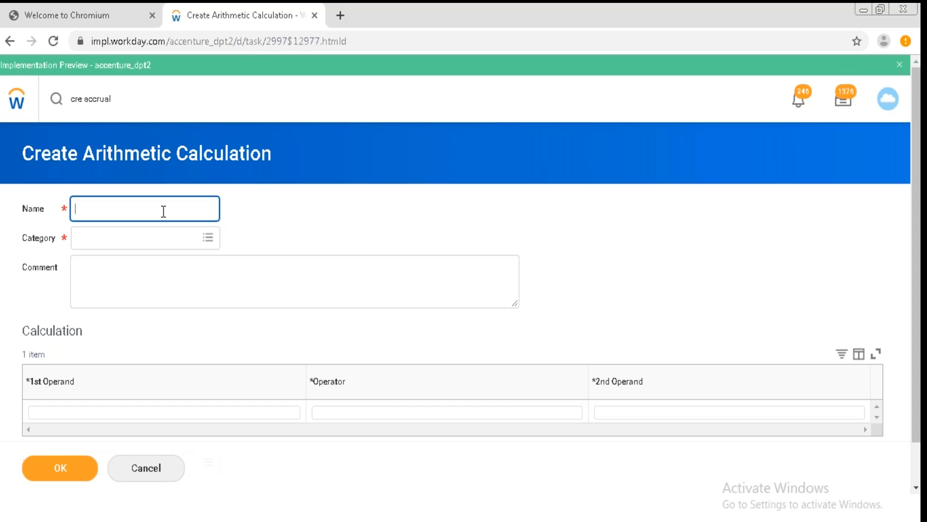
text(Arithe)
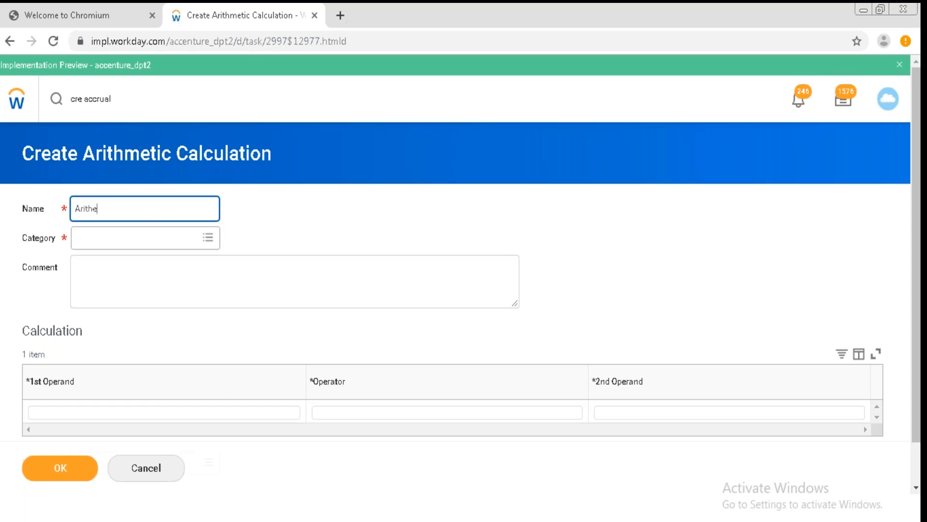
text(metic Calculation te)
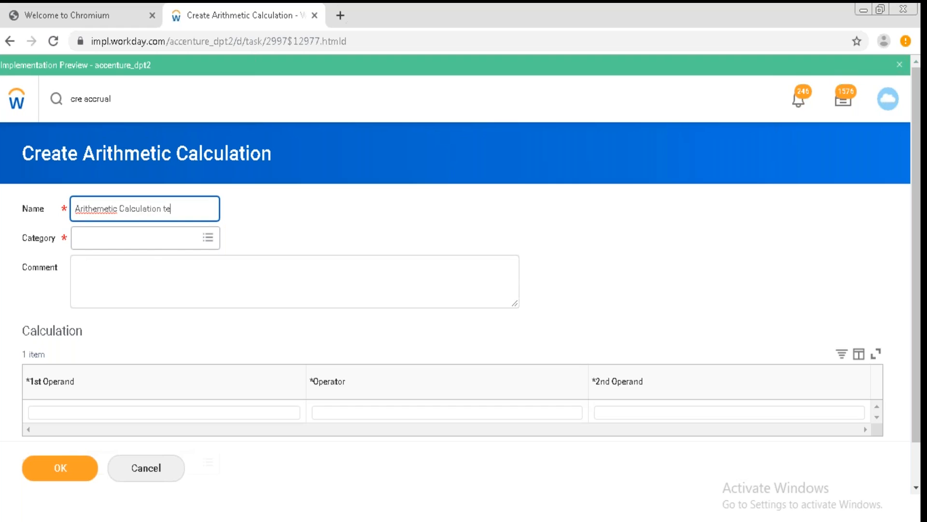
text(st)
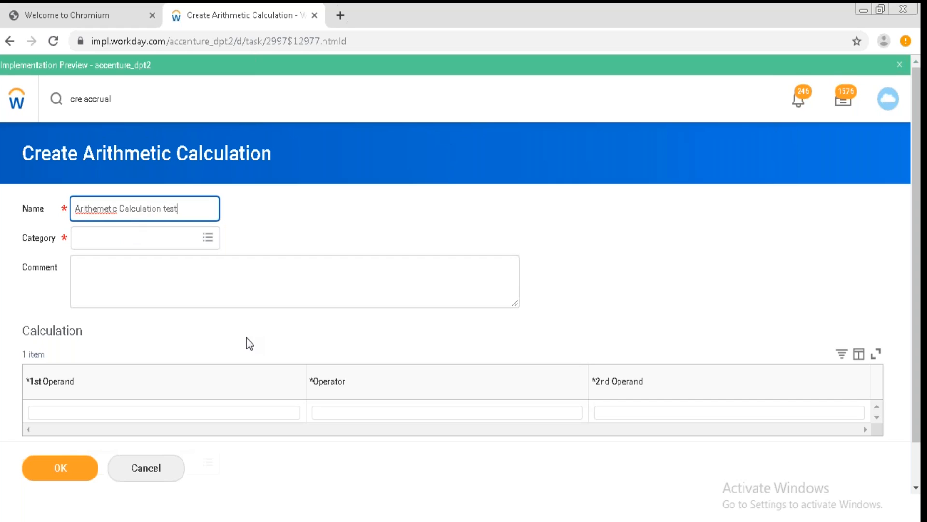
Set the first operand to the absence conditional calculation 1-Shift + Years Of Service Calculation.
click(211, 418)
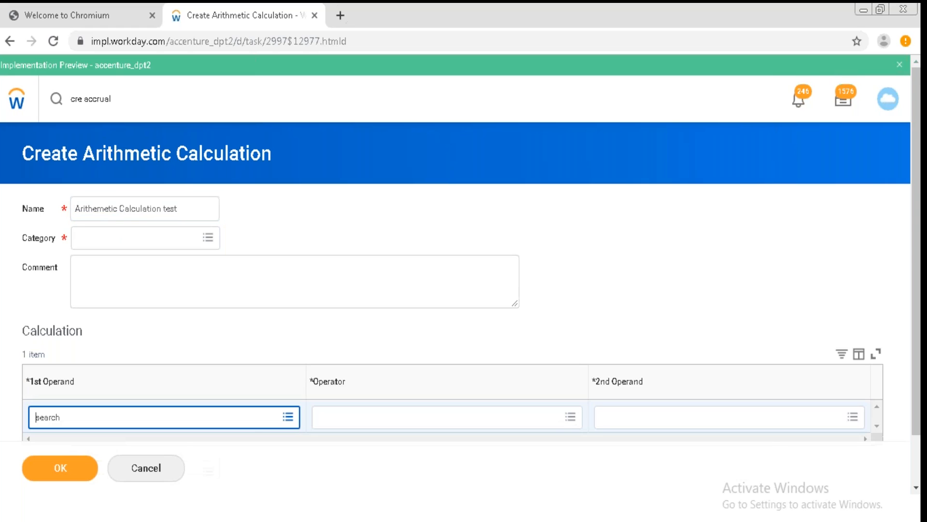
click(288, 417)
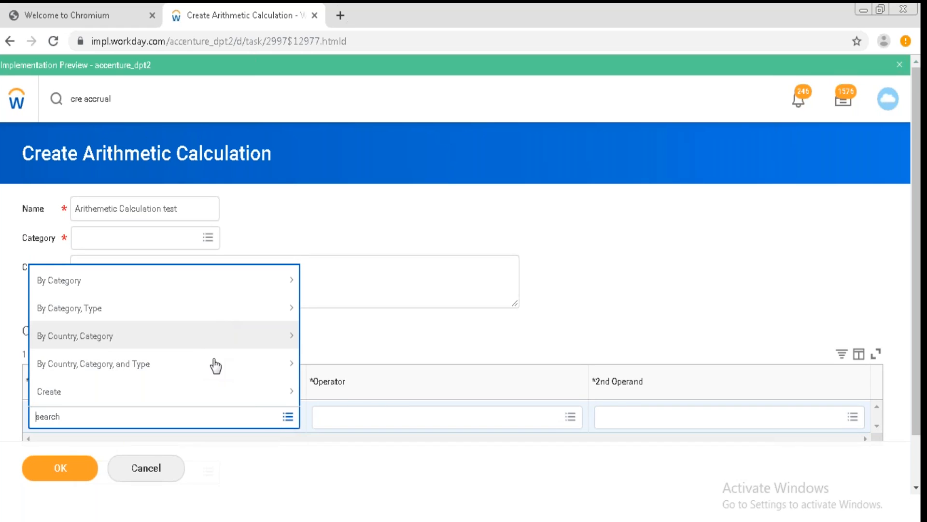
click(240, 288)
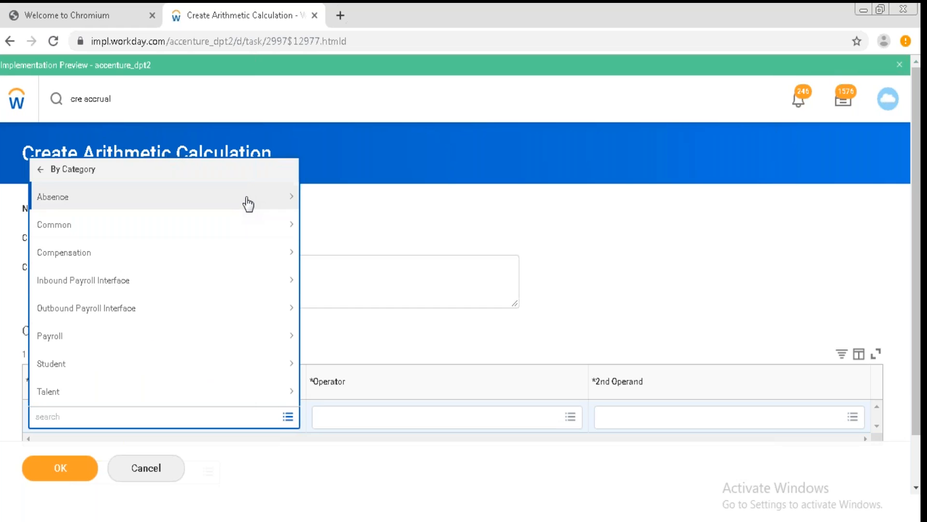
click(245, 171)
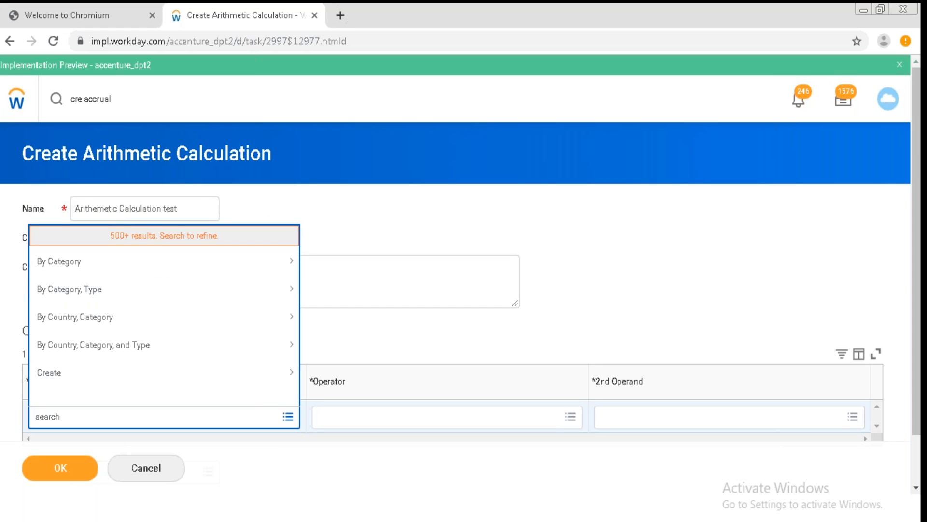
click(132, 294)
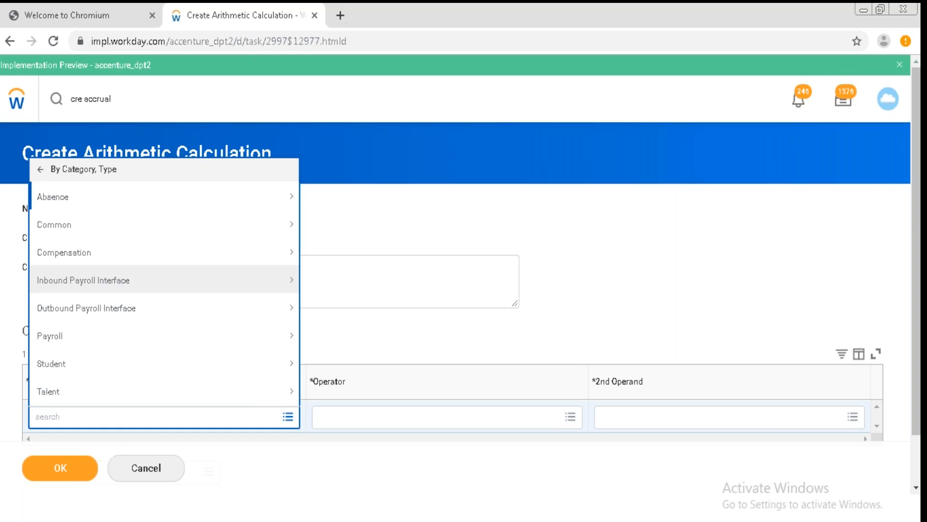
click(114, 203)
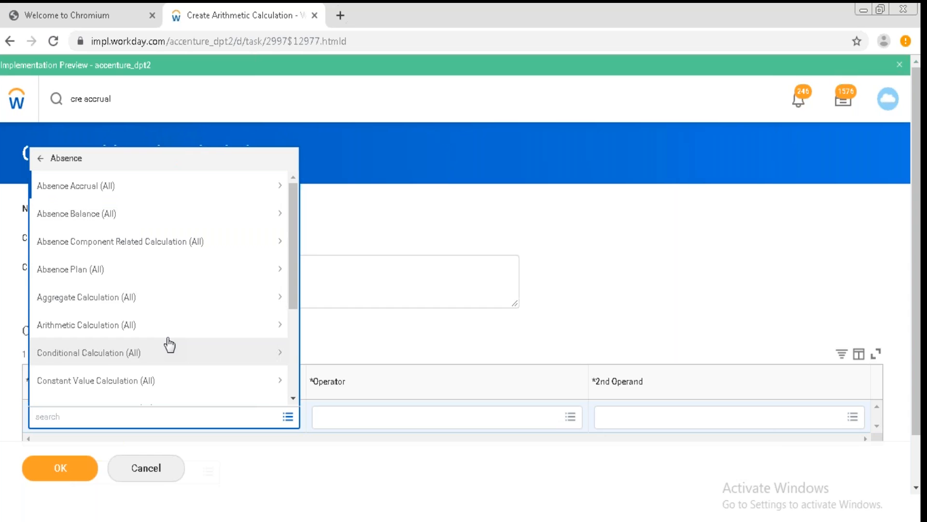
click(293, 397)
click(294, 397)
click(294, 397)
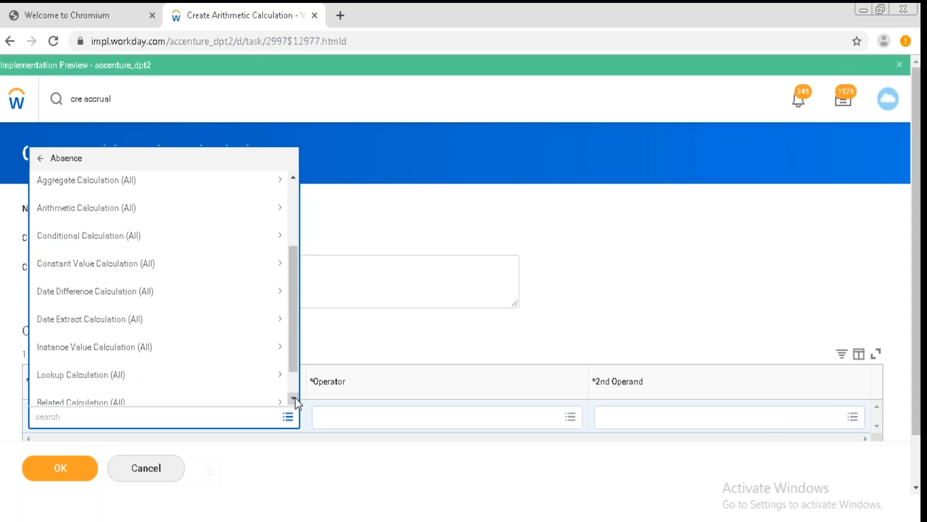
click(293, 397)
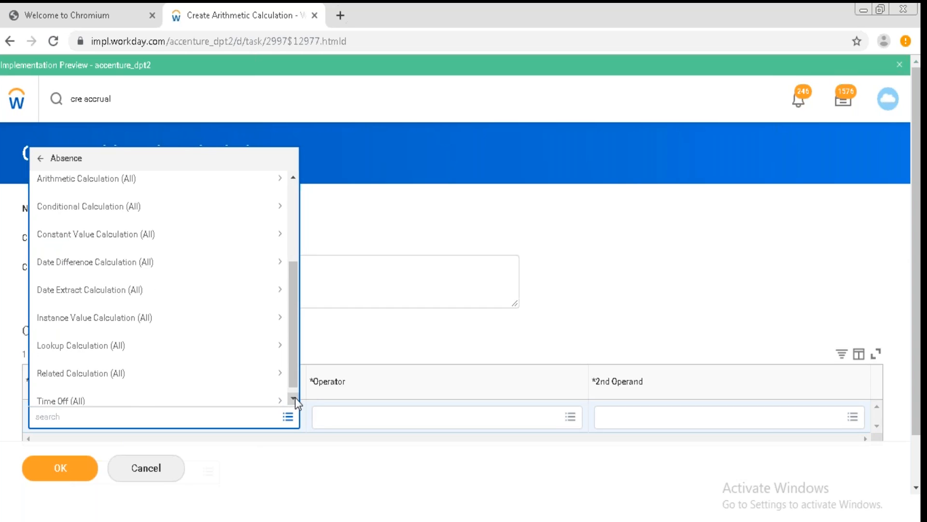
click(292, 399)
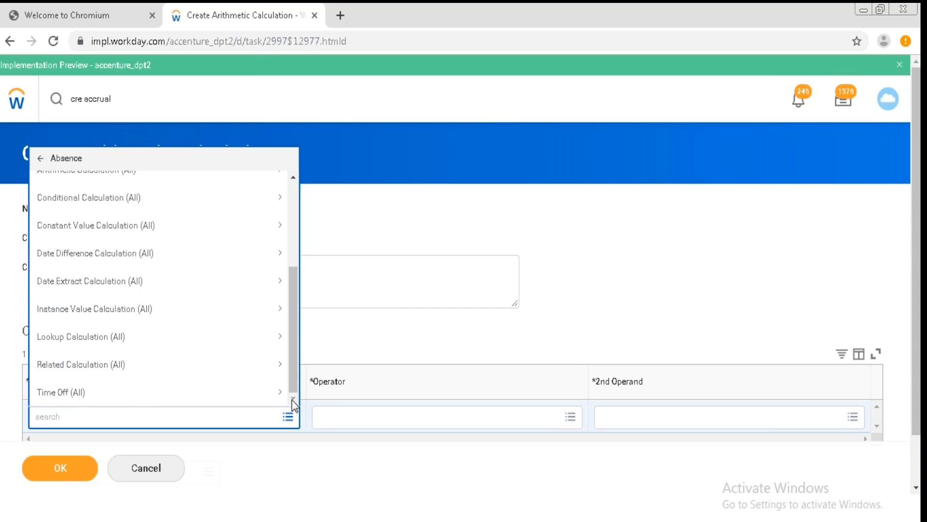
click(205, 393)
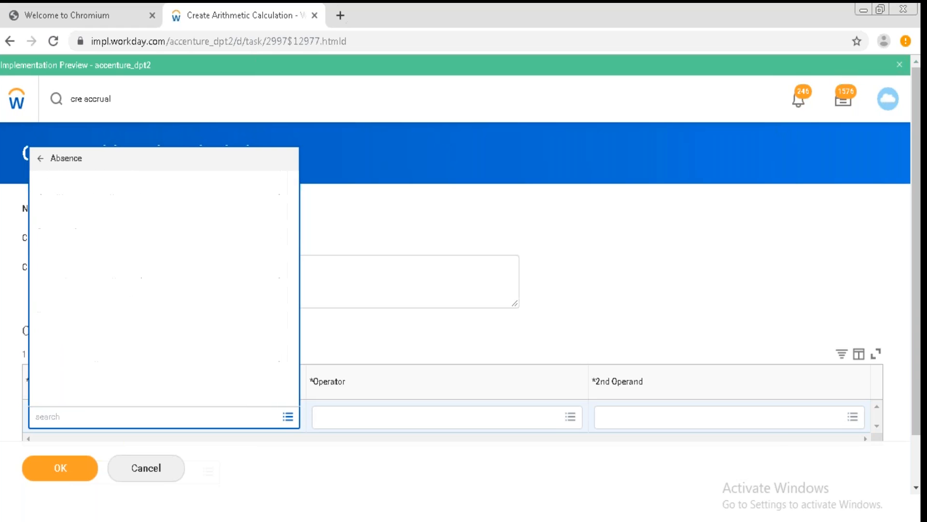
click(42, 164)
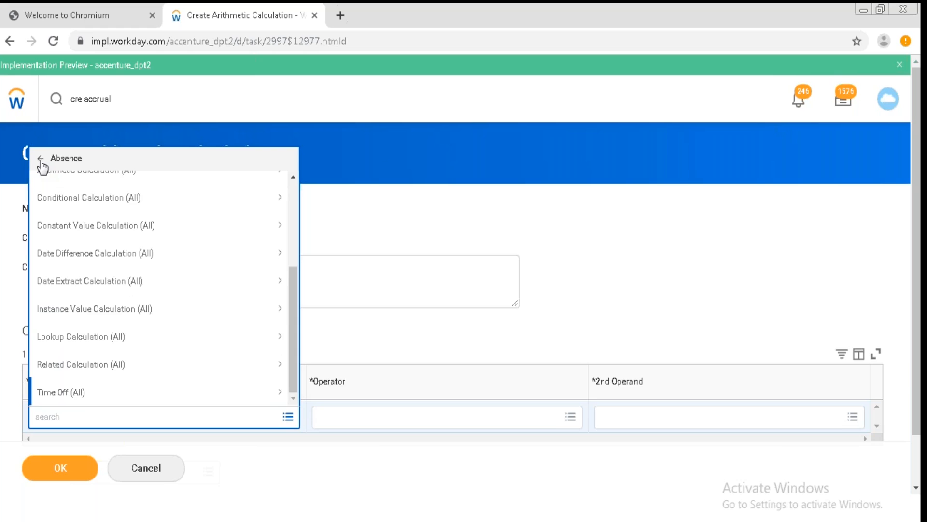
click(114, 201)
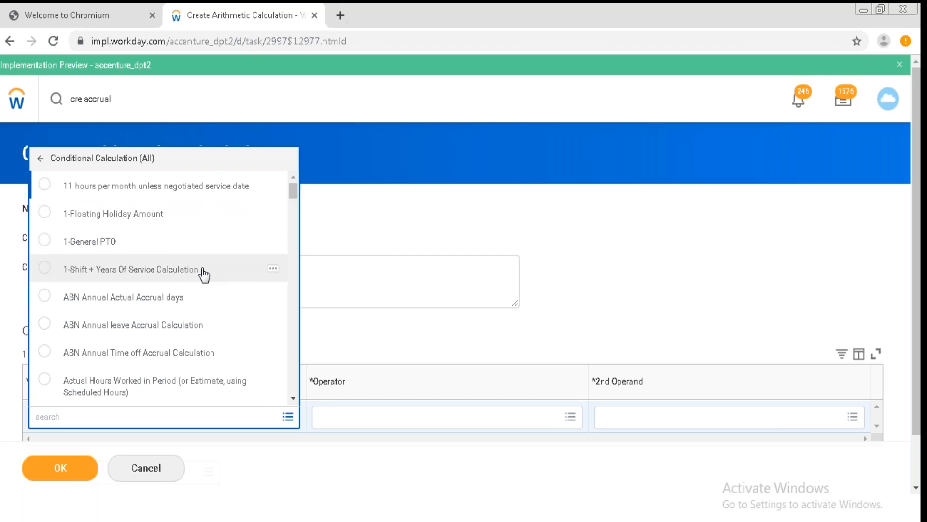
click(268, 277)
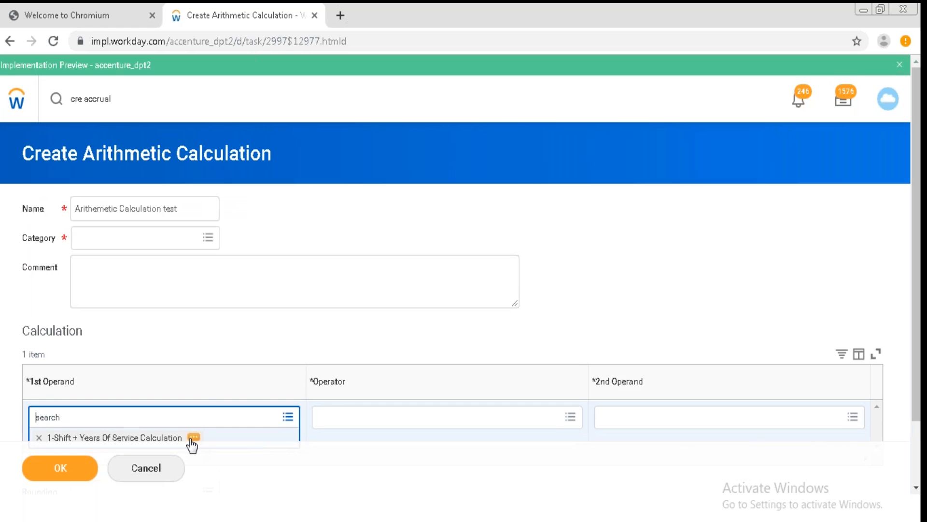
Open the selected conditional calculation's details and view its first condition in a new tab before returning.
click(192, 439)
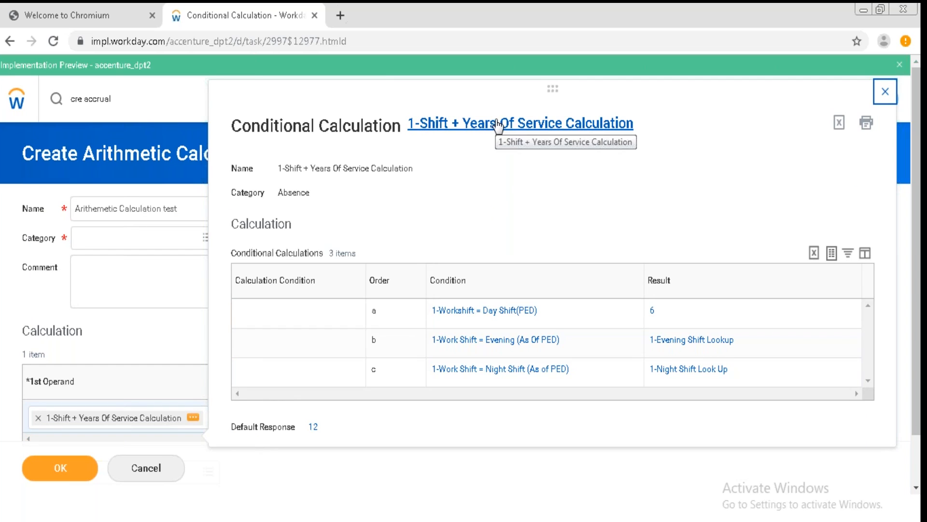
right_click(491, 315)
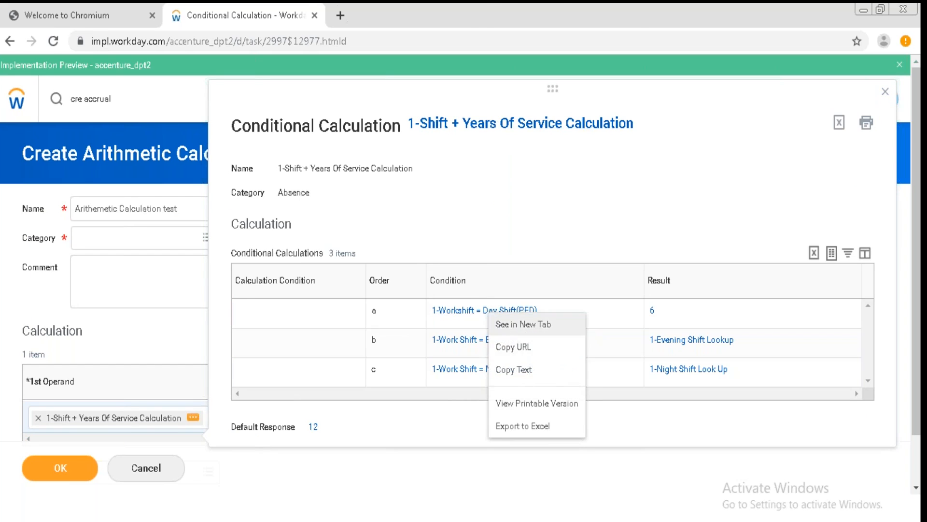
click(519, 324)
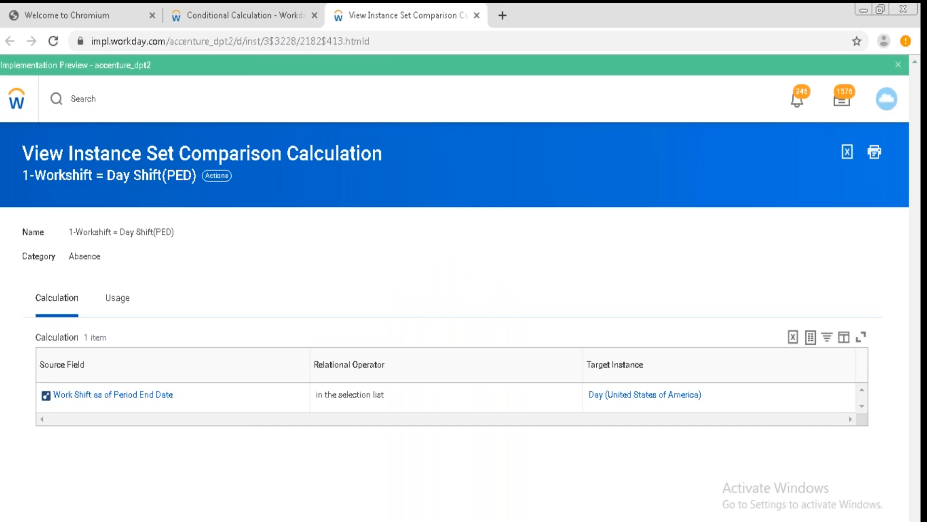
click(223, 18)
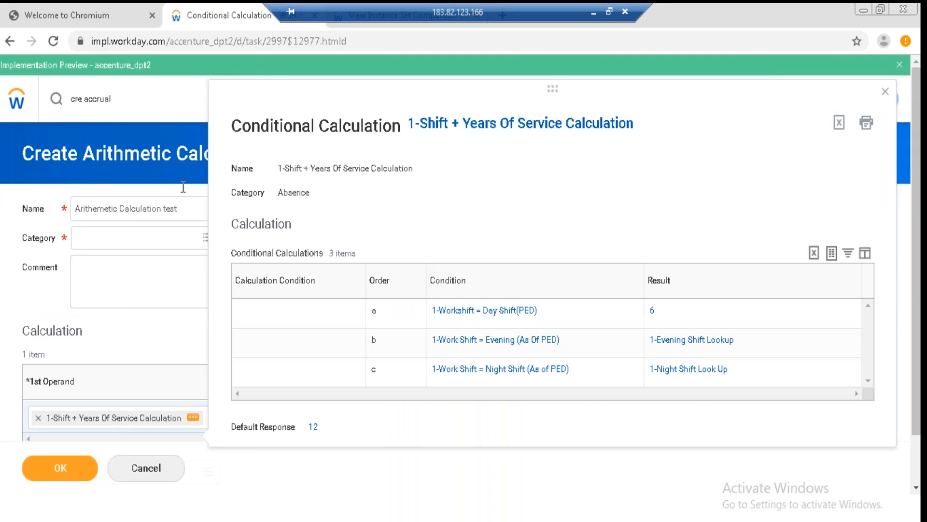
click(137, 337)
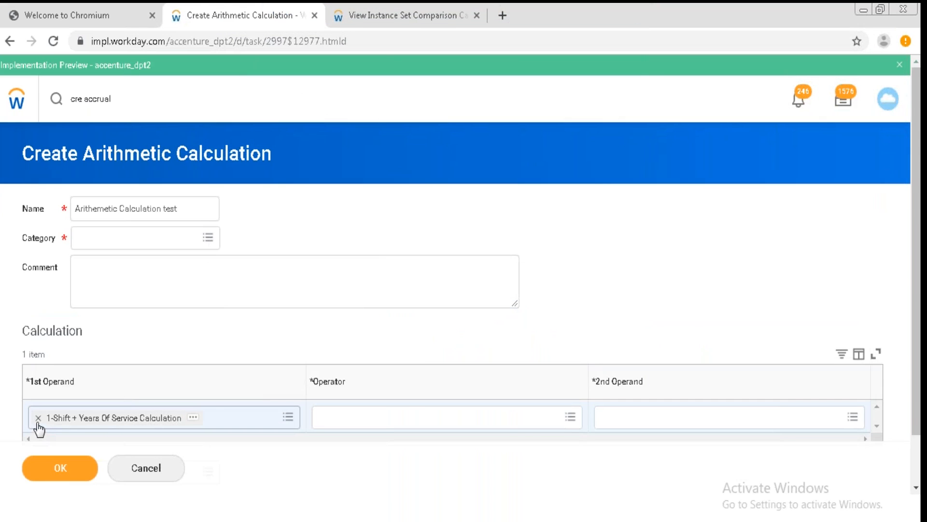
Clear the first operand and set it to the value 40 instead.
click(38, 418)
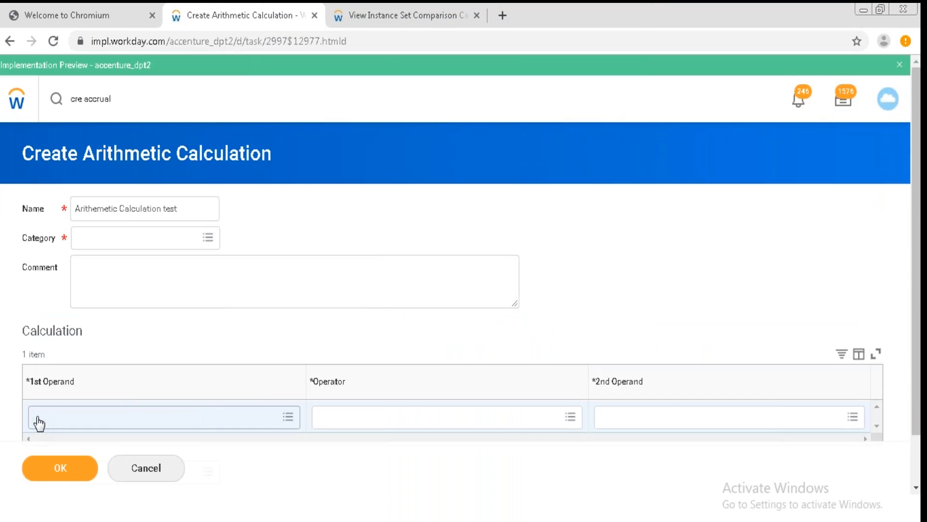
click(289, 417)
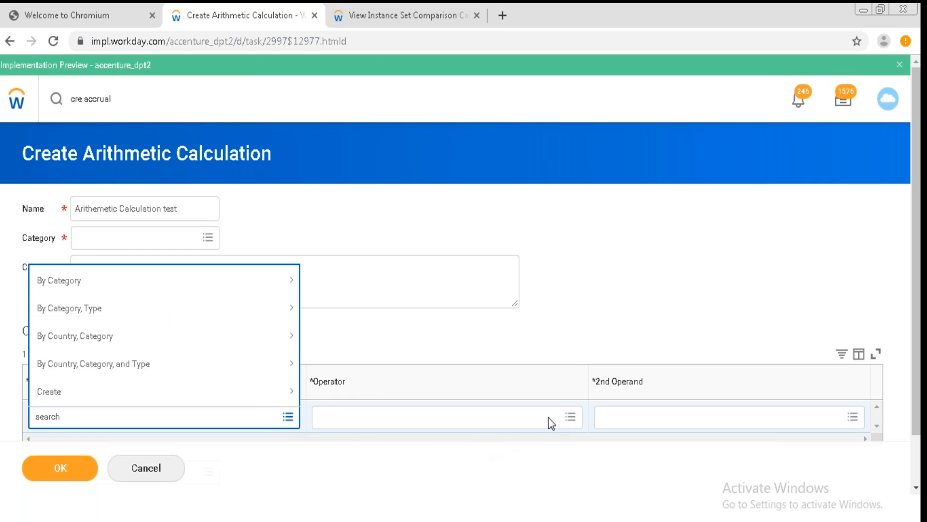
click(570, 416)
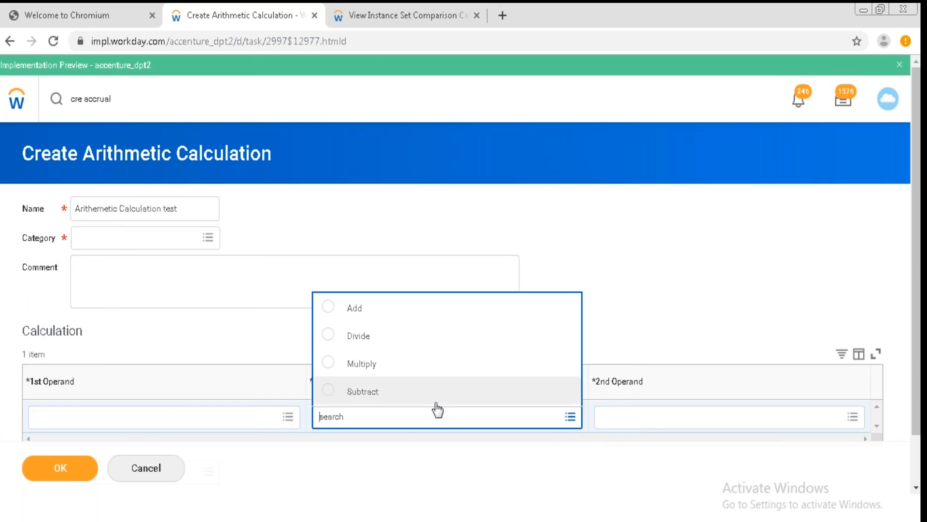
click(288, 417)
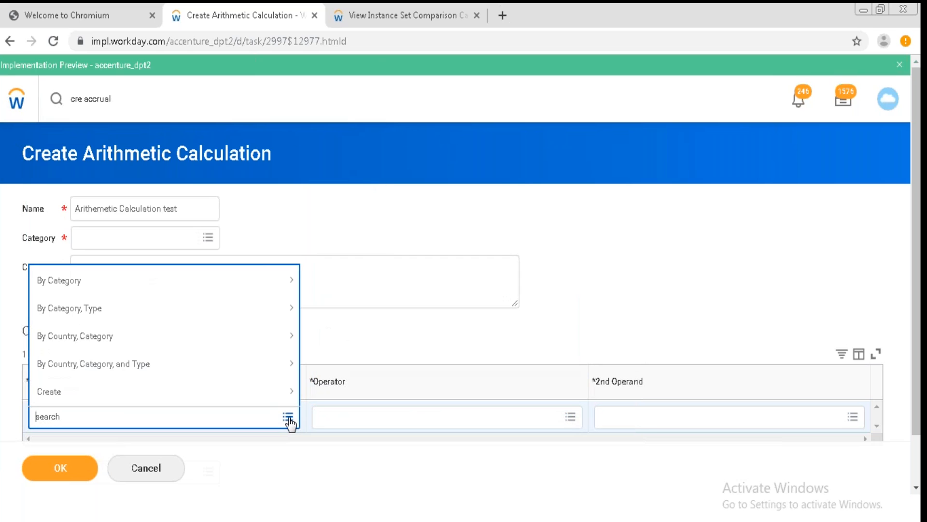
click(178, 308)
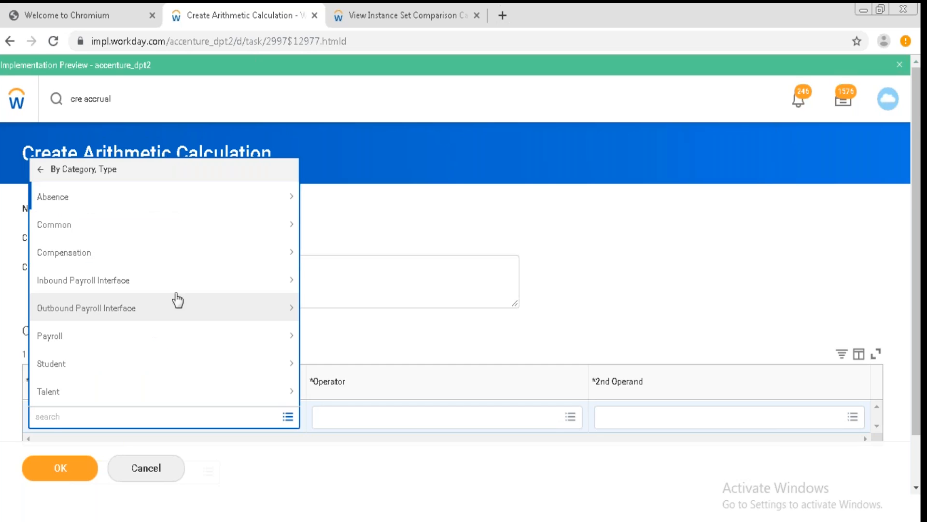
click(203, 206)
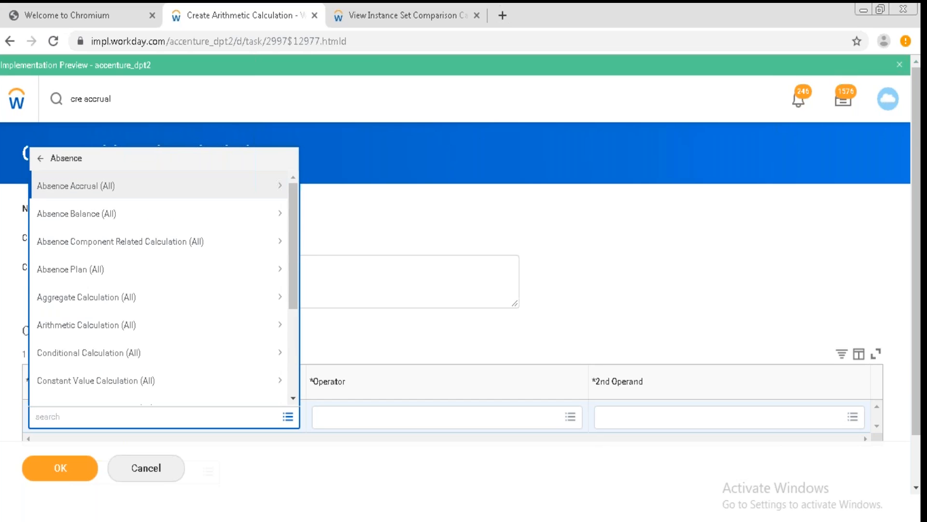
click(146, 327)
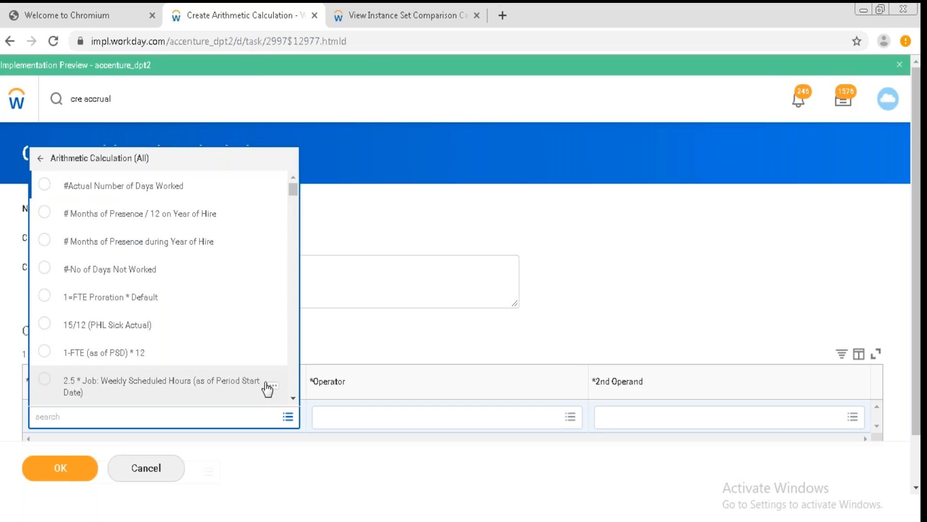
scroll(292, 400, down, 1)
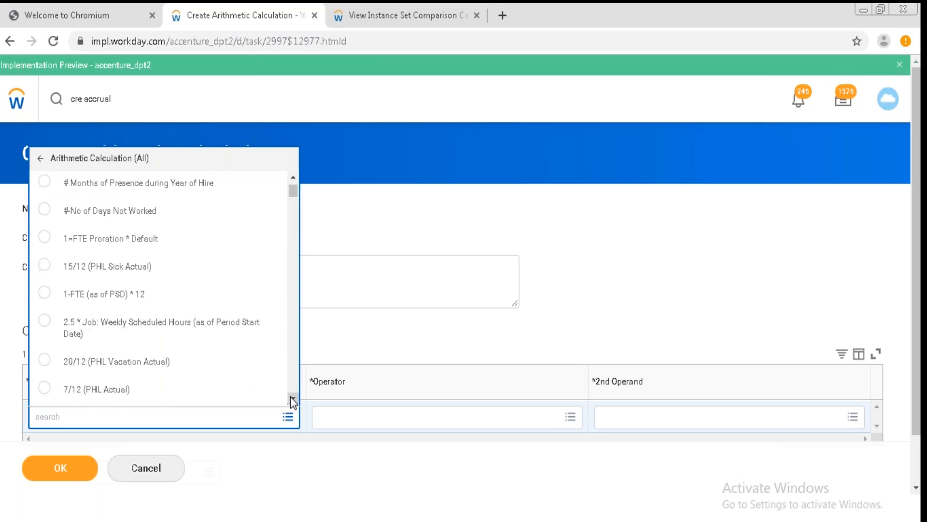
click(292, 399)
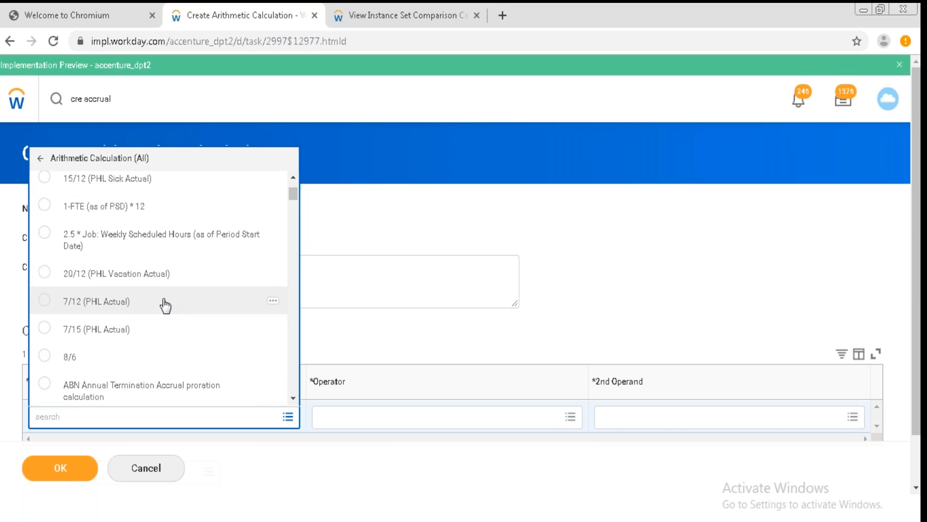
click(398, 336)
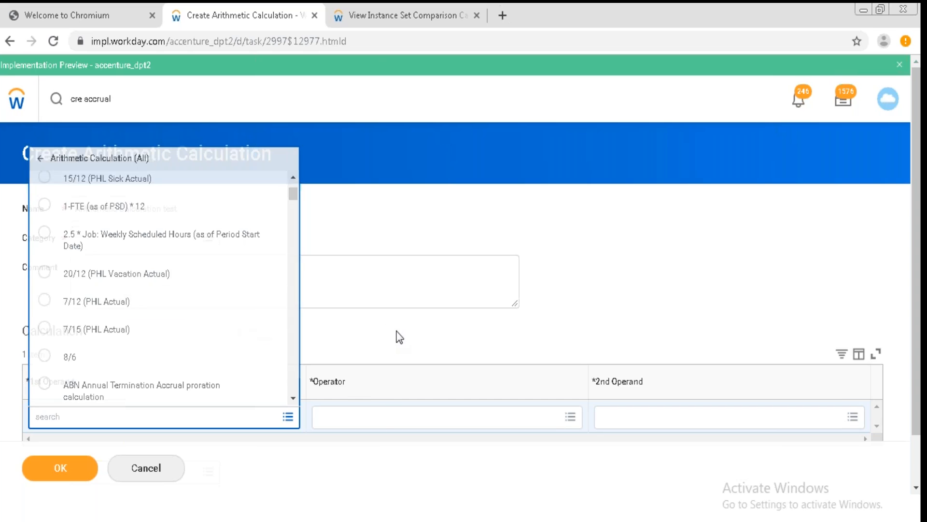
click(143, 416)
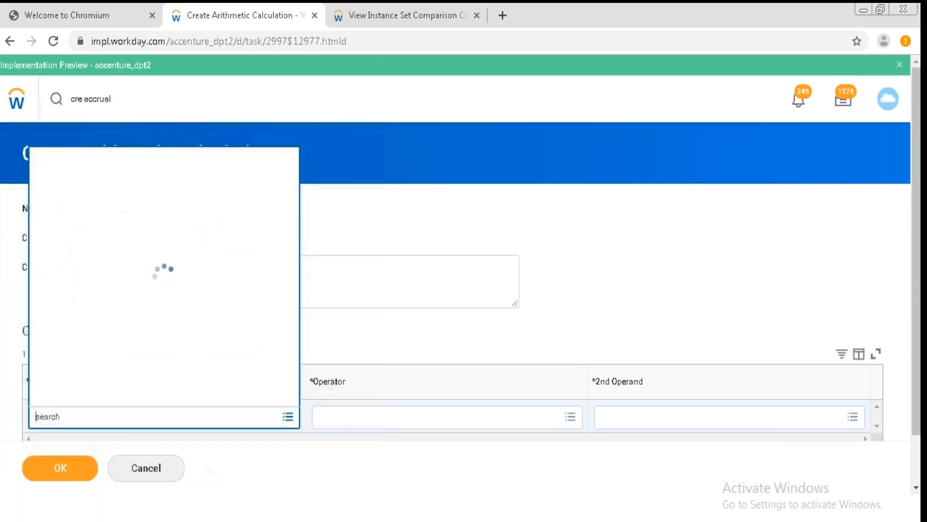
text(40)
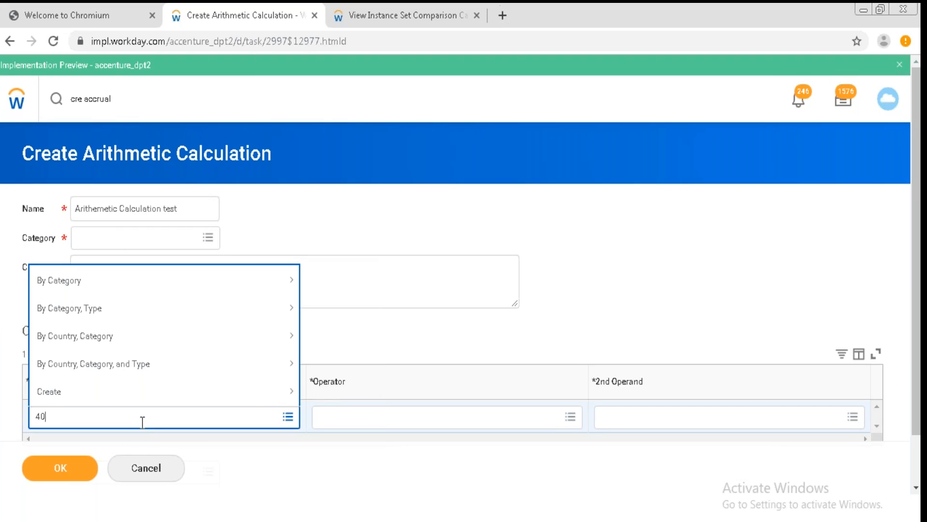
key(Return)
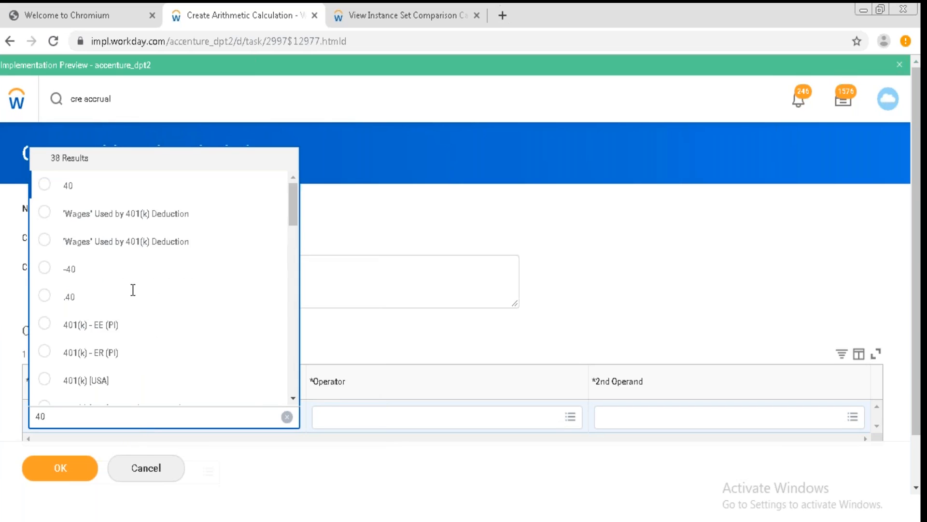
click(134, 191)
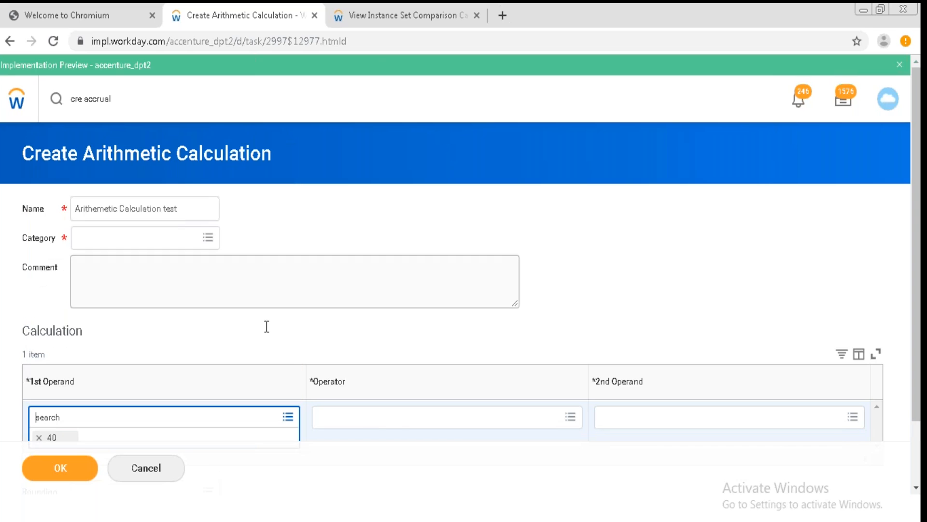
Set the operator to Divide and the second operand to 12.
click(399, 427)
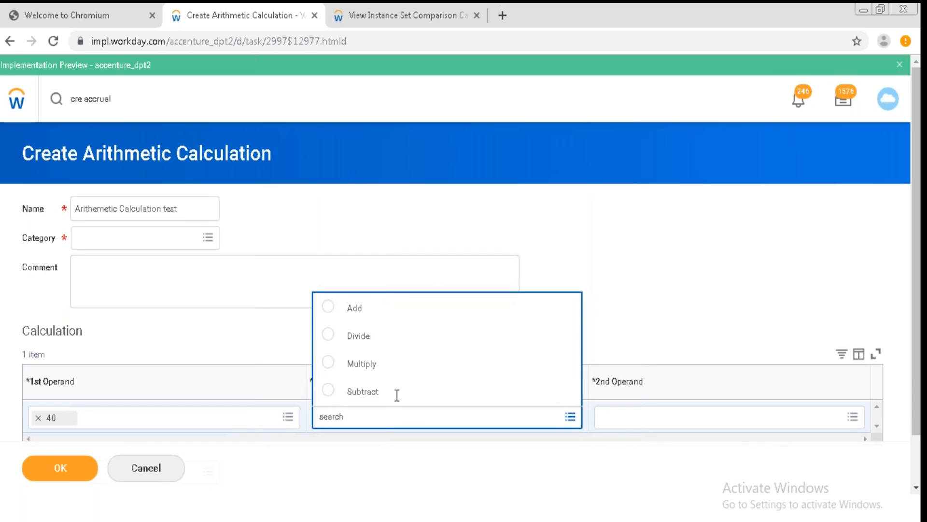
click(398, 332)
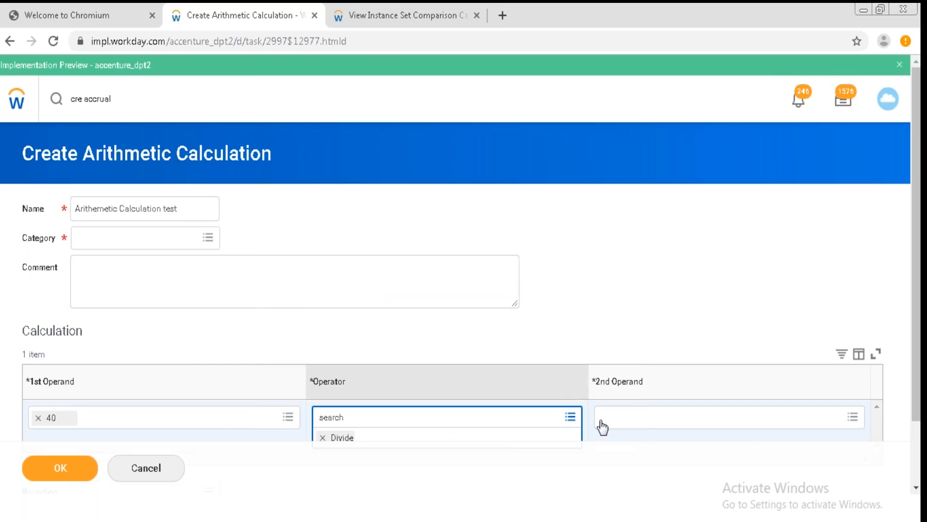
click(626, 426)
text(12)
key(Return)
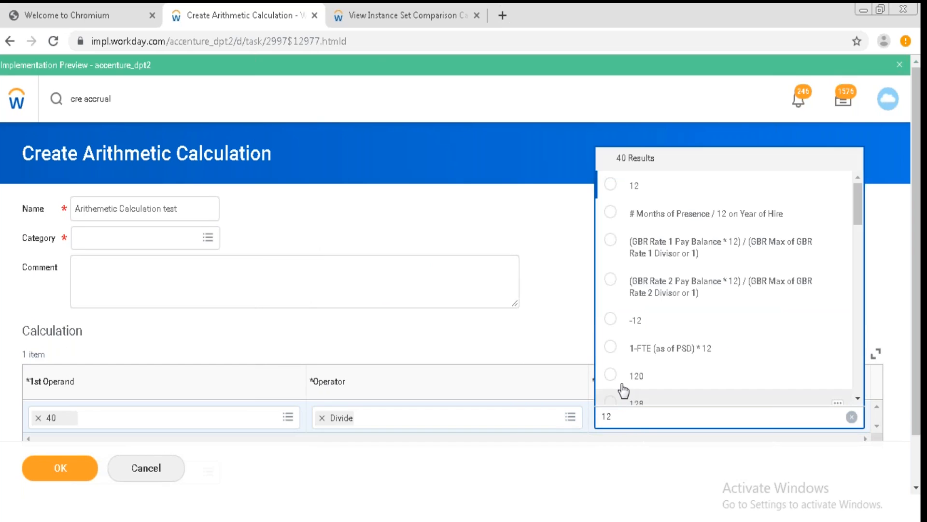
click(610, 186)
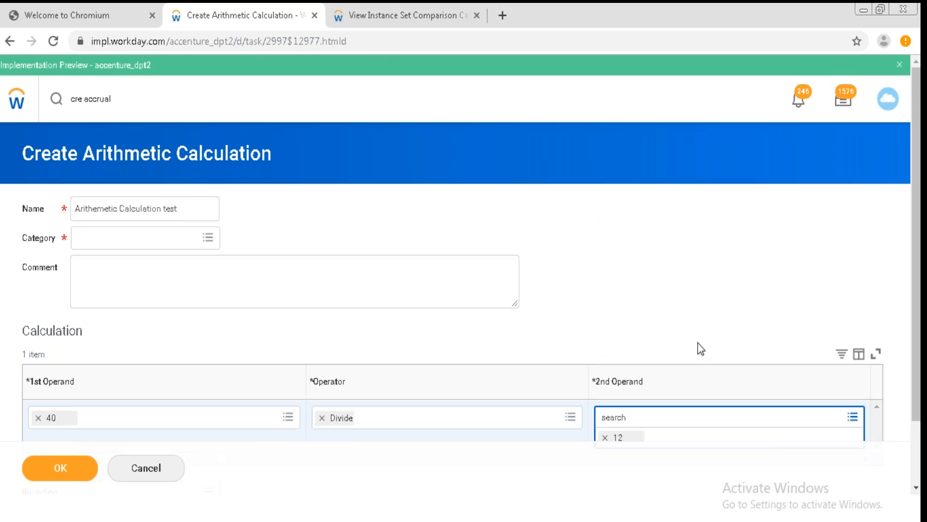
Assign the Absence and Payroll categories and save the arithmetic calculation.
scroll(916, 488, down, 3)
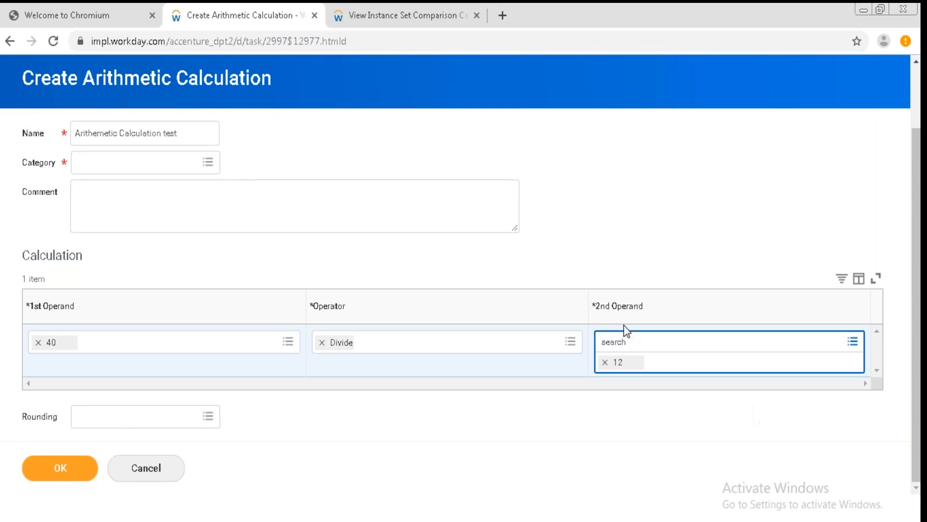
double_click(630, 216)
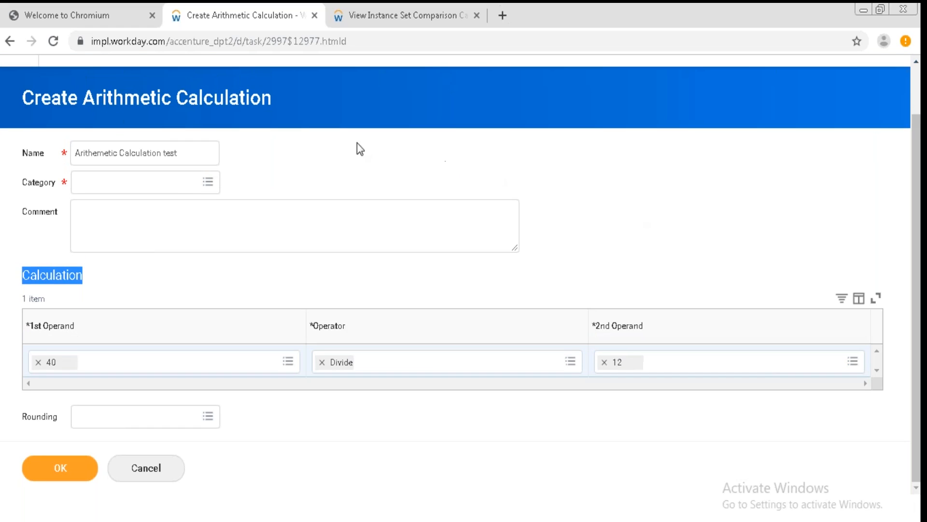
click(208, 182)
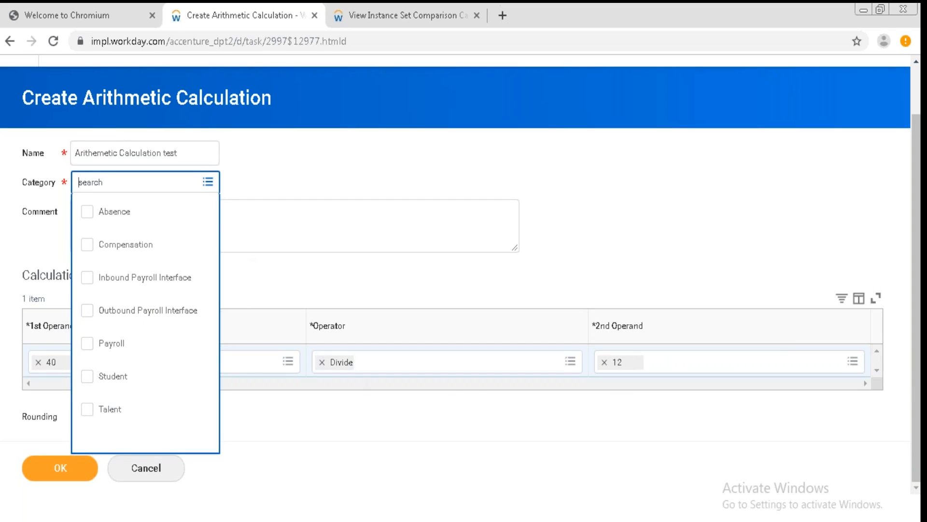
click(113, 211)
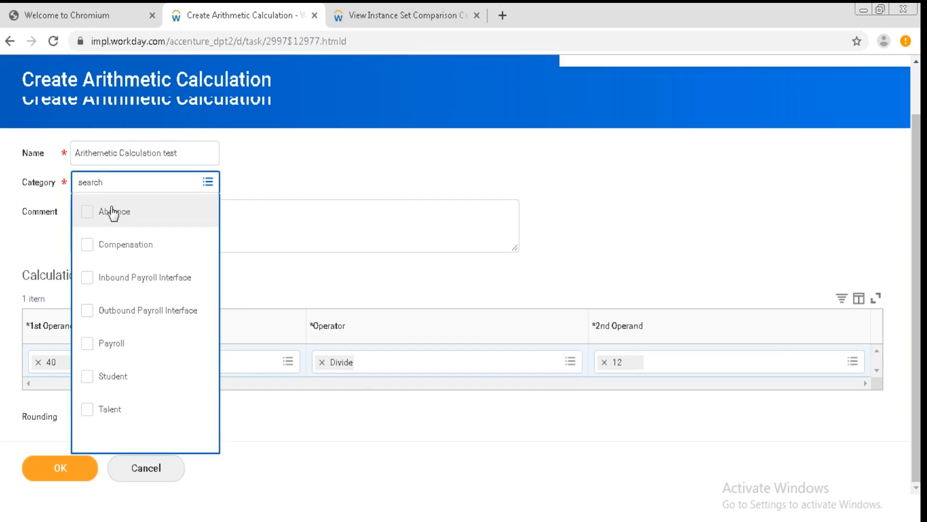
click(105, 344)
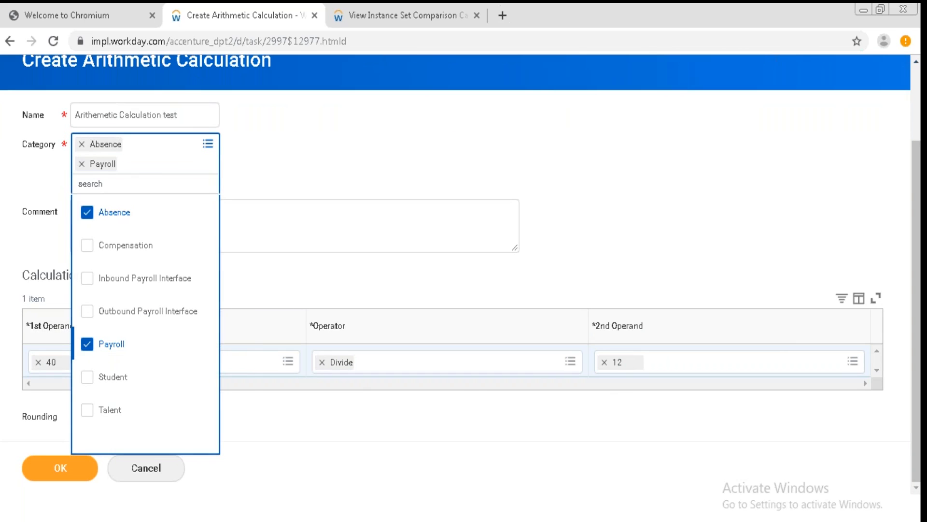
click(164, 239)
click(62, 469)
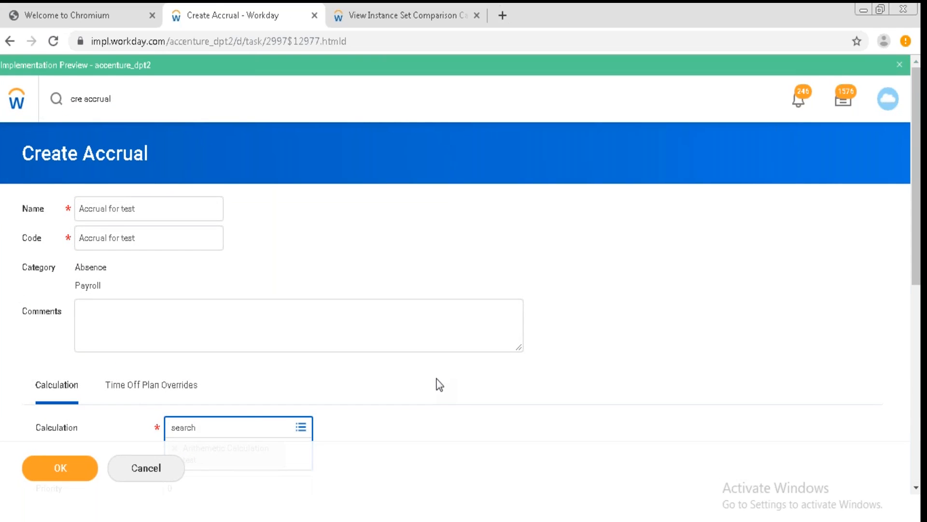
From the accrual's calculation field, start creating a new conditional calculation.
click(915, 479)
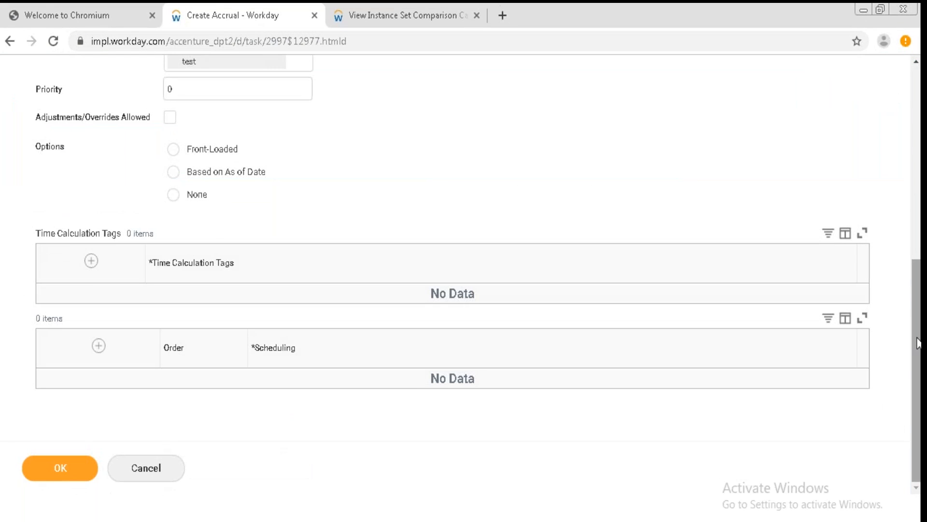
drag(919, 351, 918, 230)
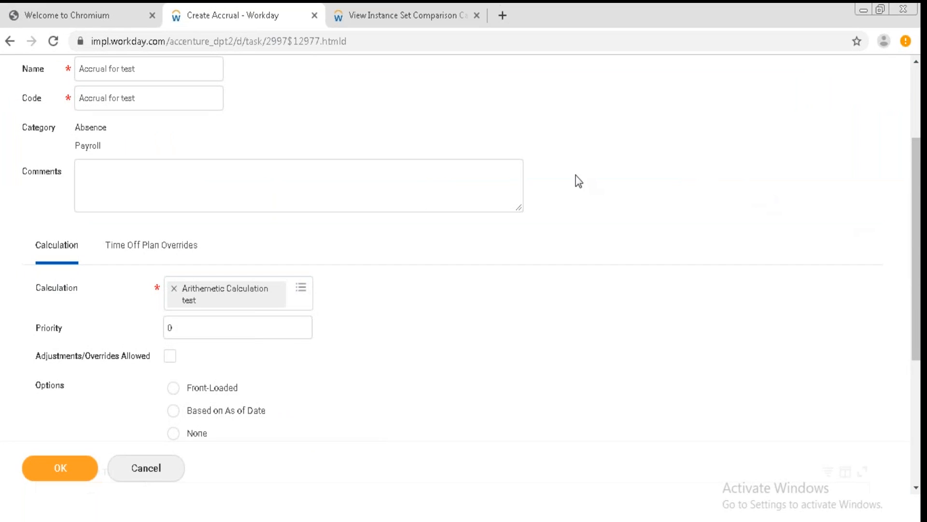
click(301, 296)
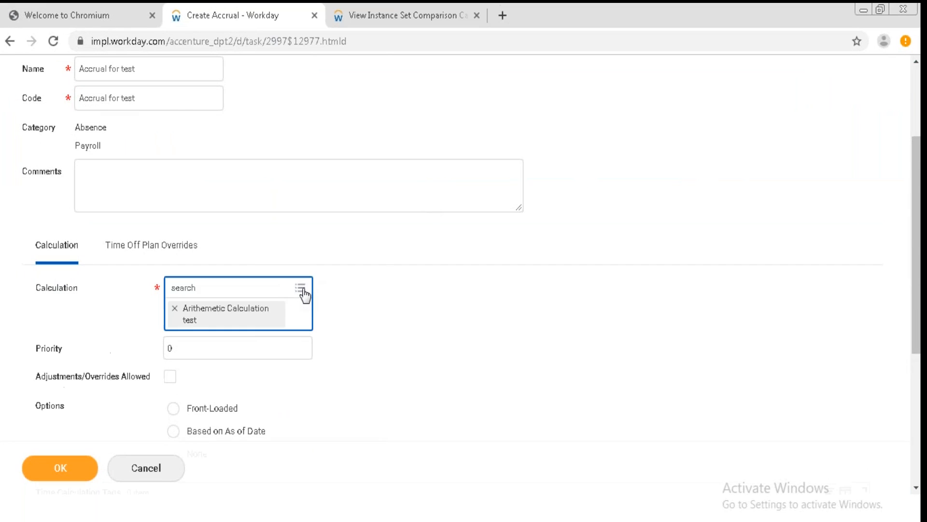
click(301, 290)
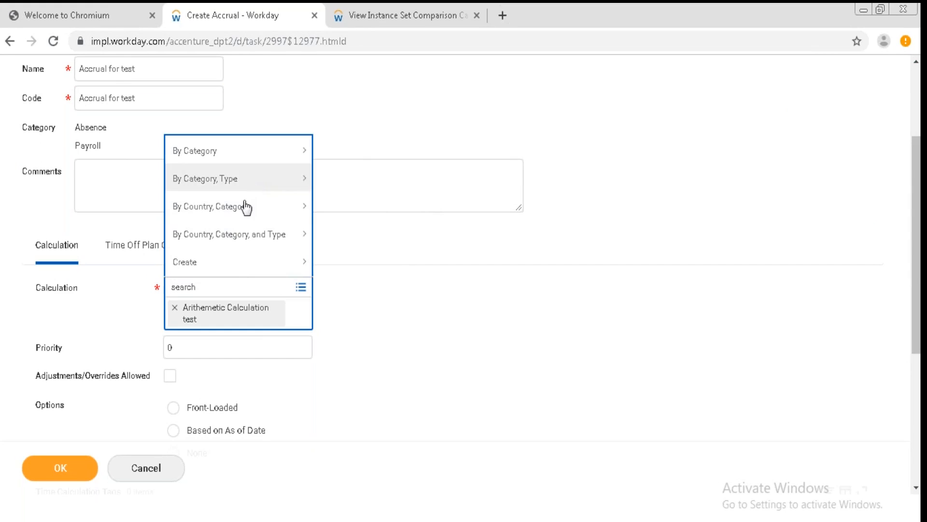
click(235, 267)
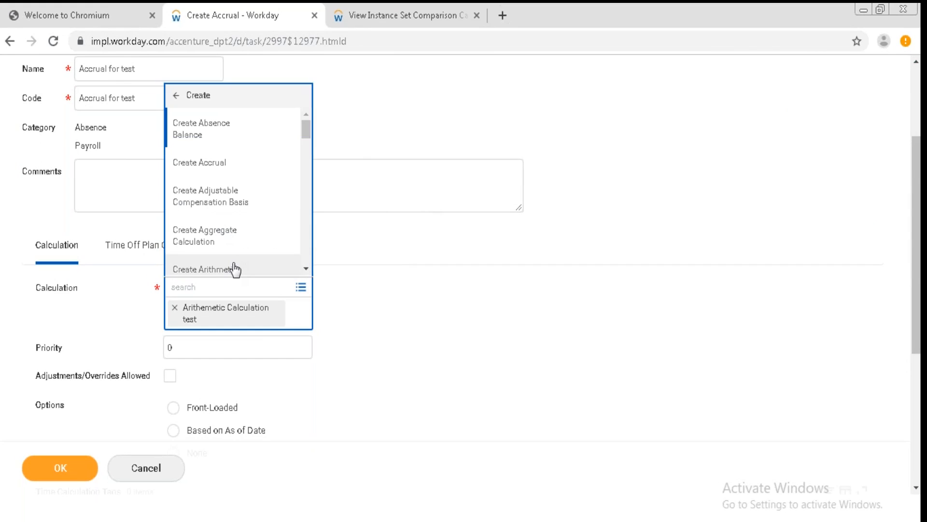
click(305, 268)
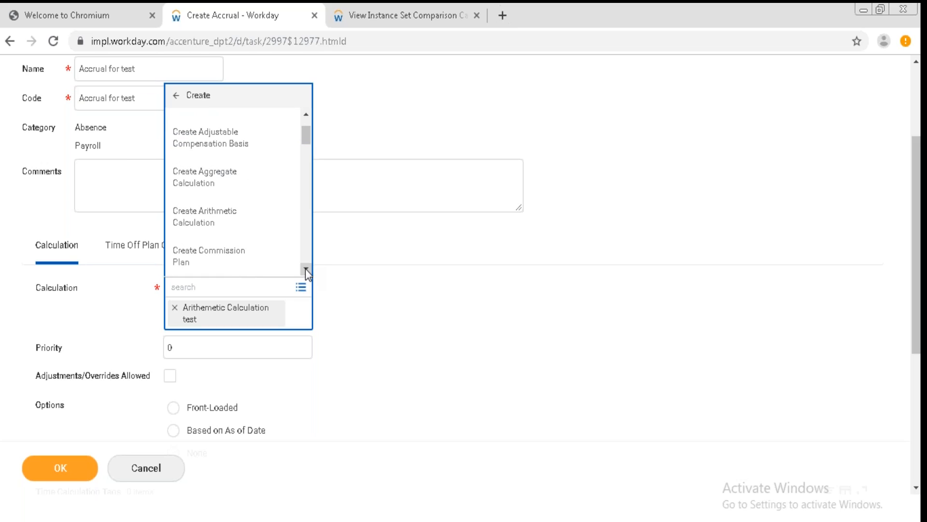
click(305, 268)
click(305, 269)
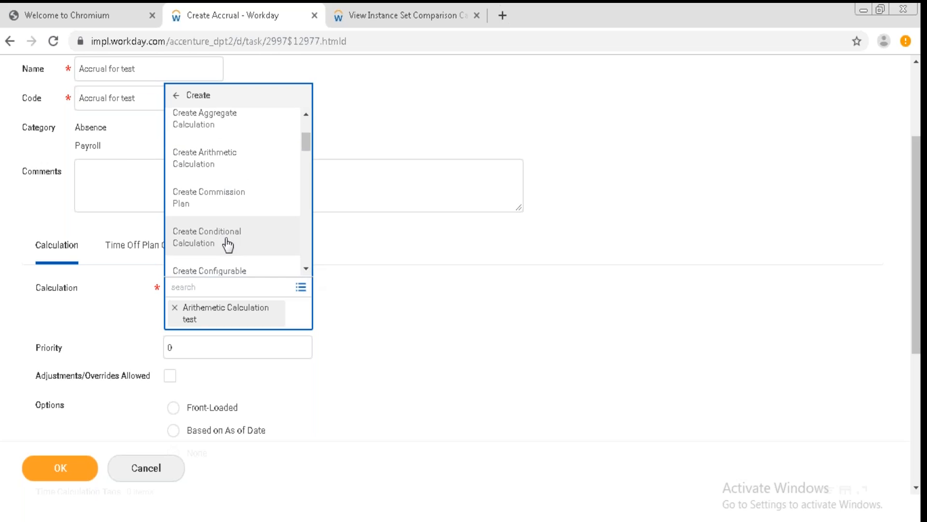
click(310, 270)
scroll(221, 183, down, 5)
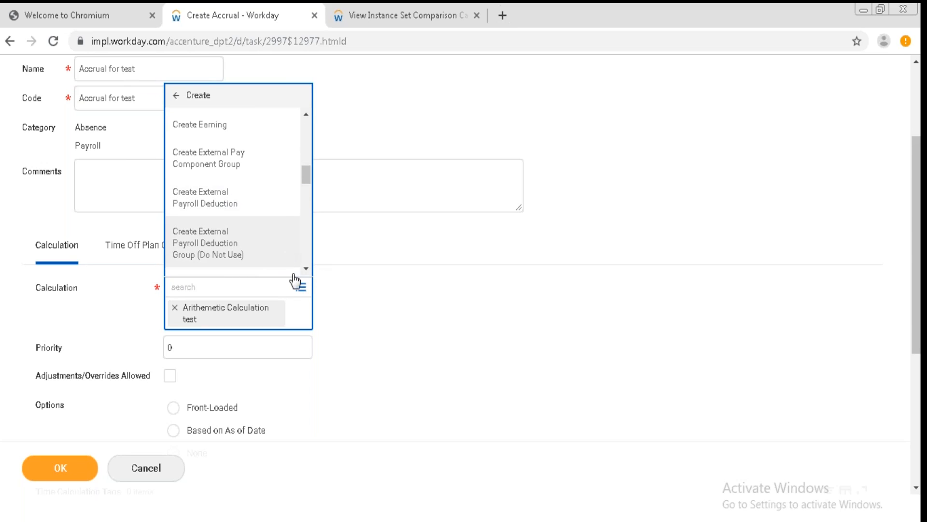
click(306, 118)
drag(306, 118, 306, 118)
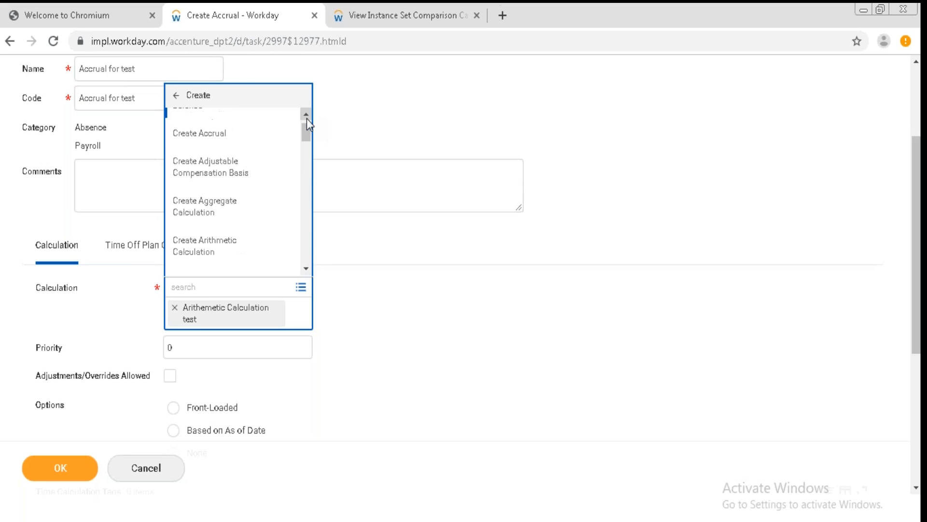
click(302, 269)
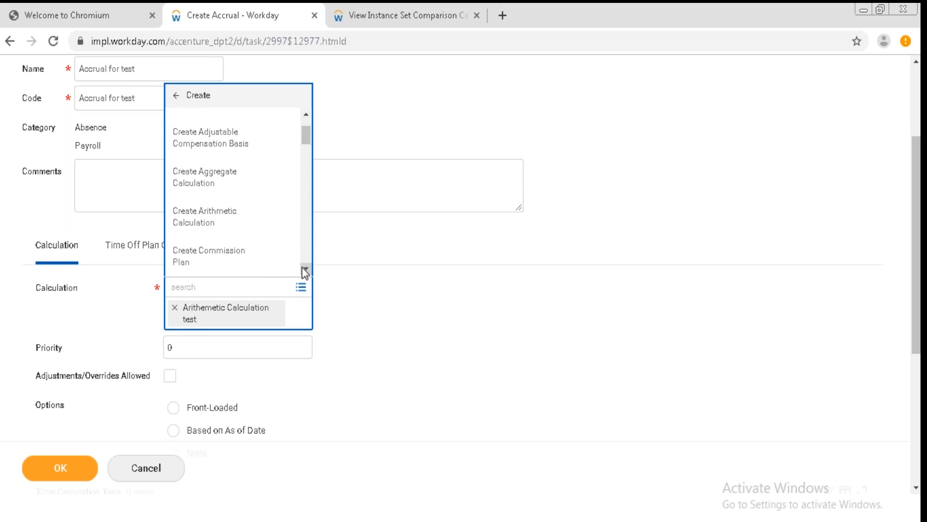
click(303, 269)
click(303, 269)
click(303, 268)
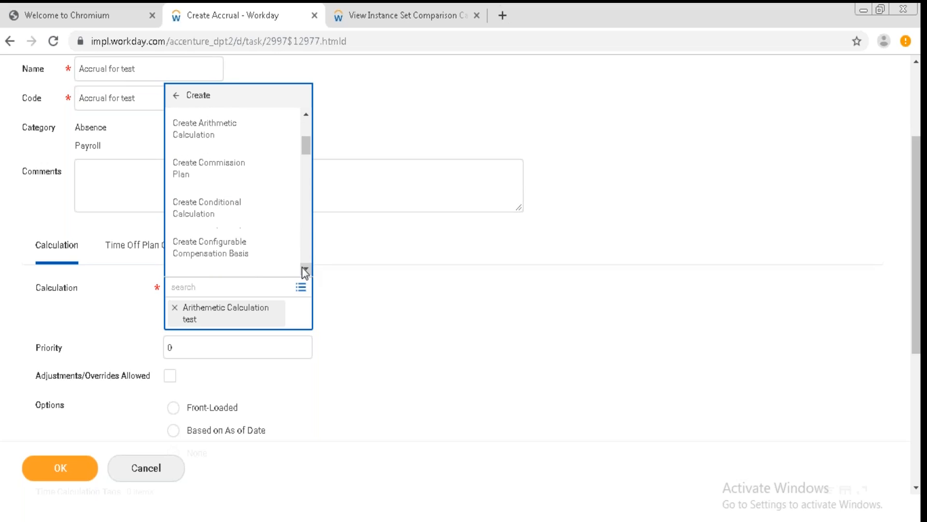
click(228, 209)
click(157, 213)
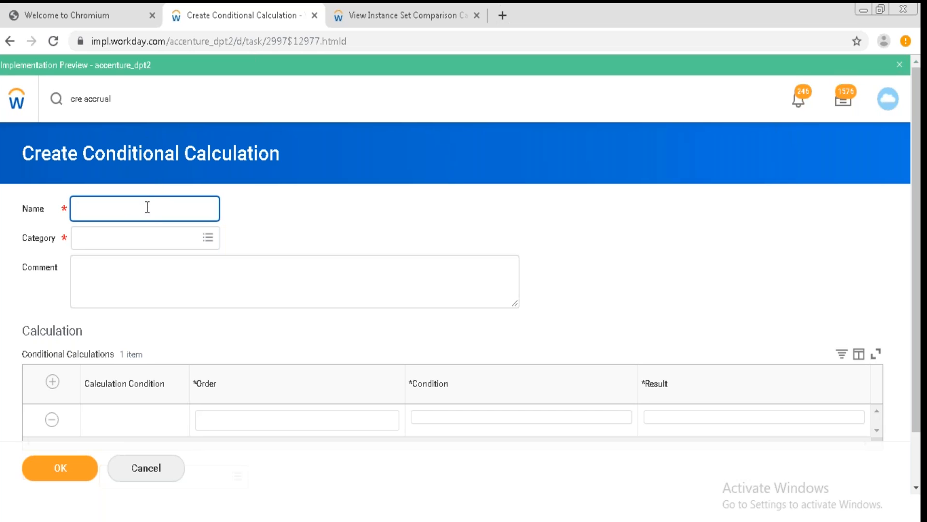
Name the conditional calculation Conditional Cal test and assign the Absence and Payroll categories.
text(Conditional Cal test)
click(128, 234)
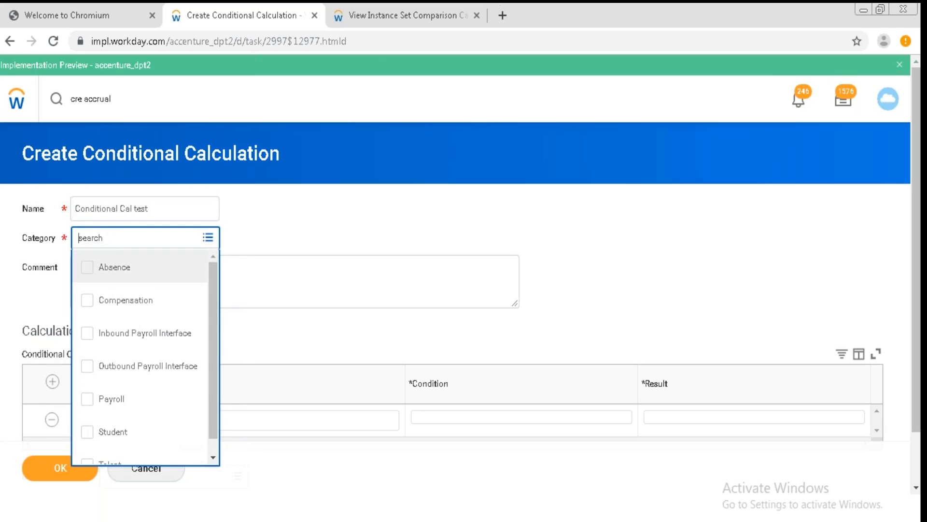
click(114, 282)
click(112, 395)
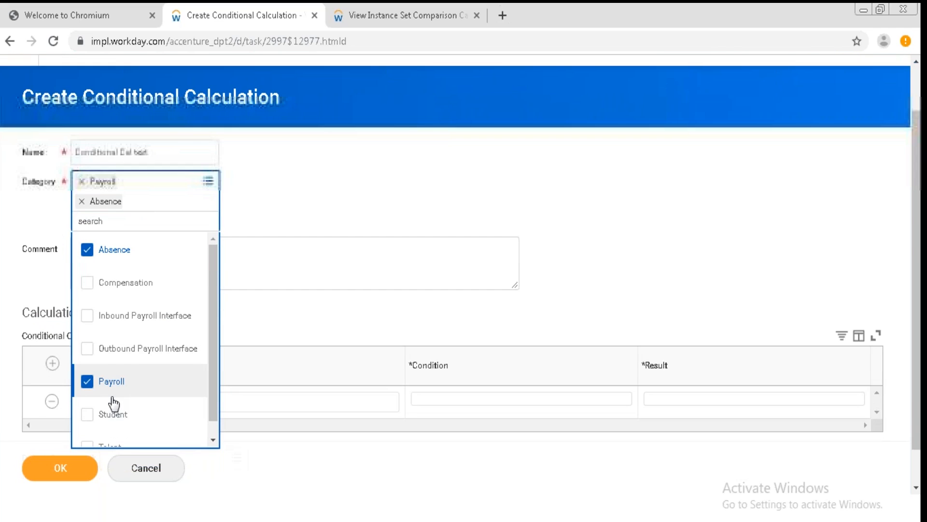
click(291, 312)
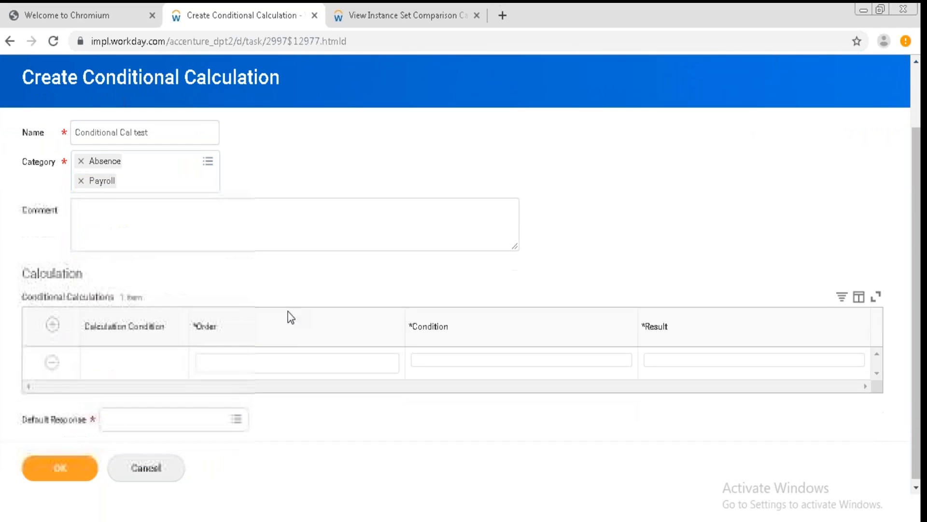
Enter the order a in the condition row and add another conditional calculation row.
click(243, 369)
text(a)
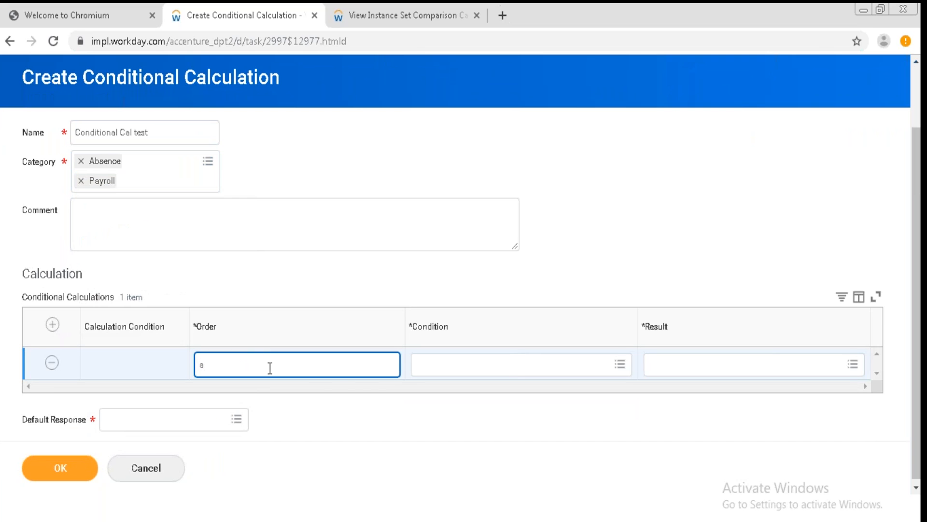
click(51, 326)
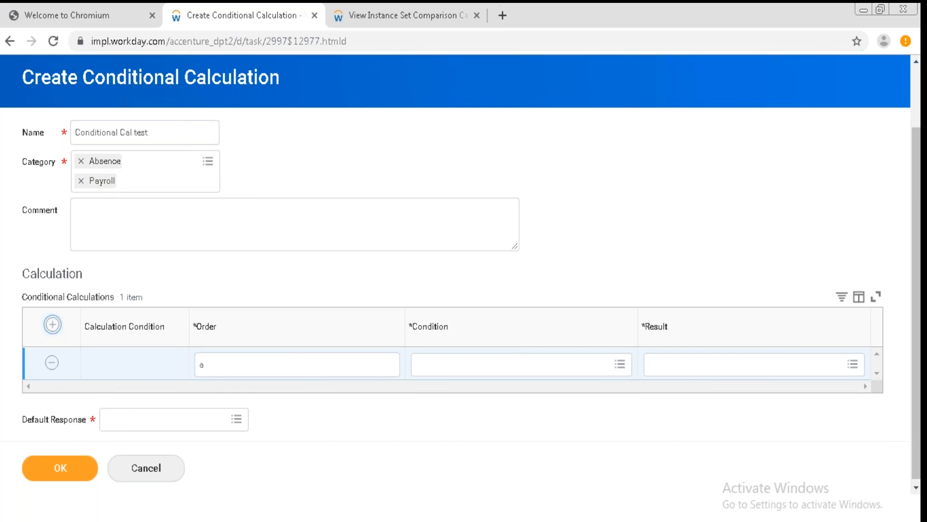
From the second row's condition field, start creating a new instance set comparison calculation.
click(490, 393)
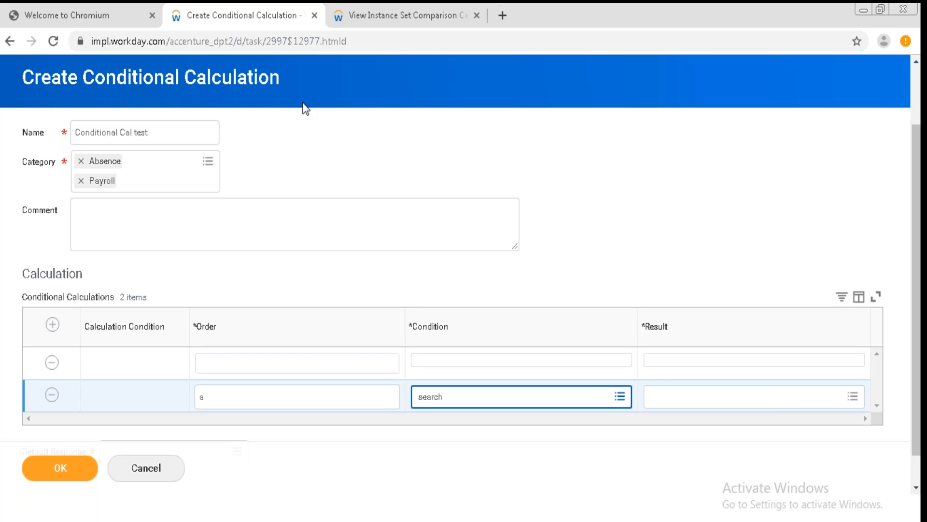
click(621, 397)
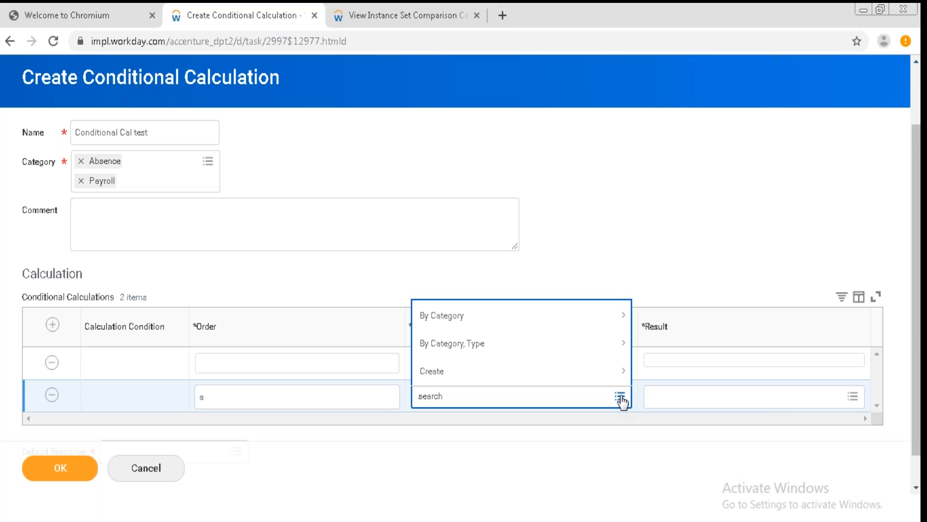
click(702, 403)
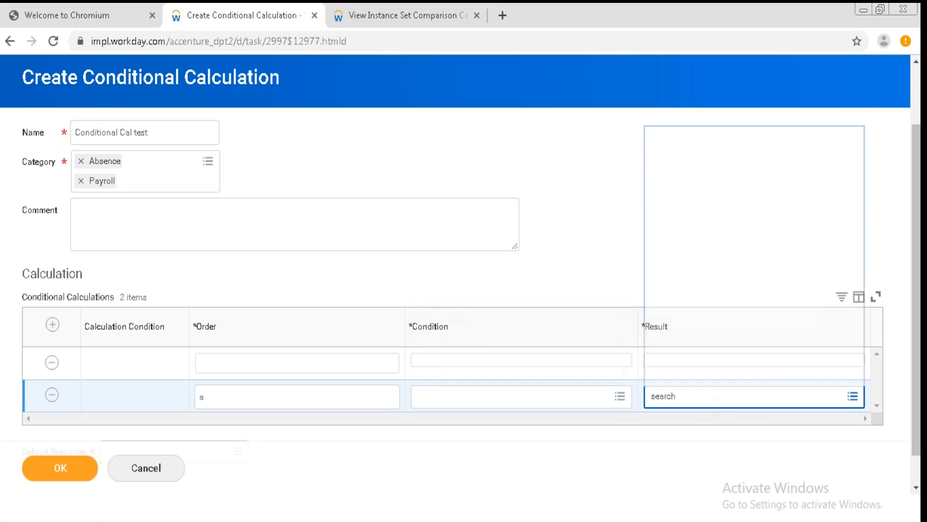
click(554, 406)
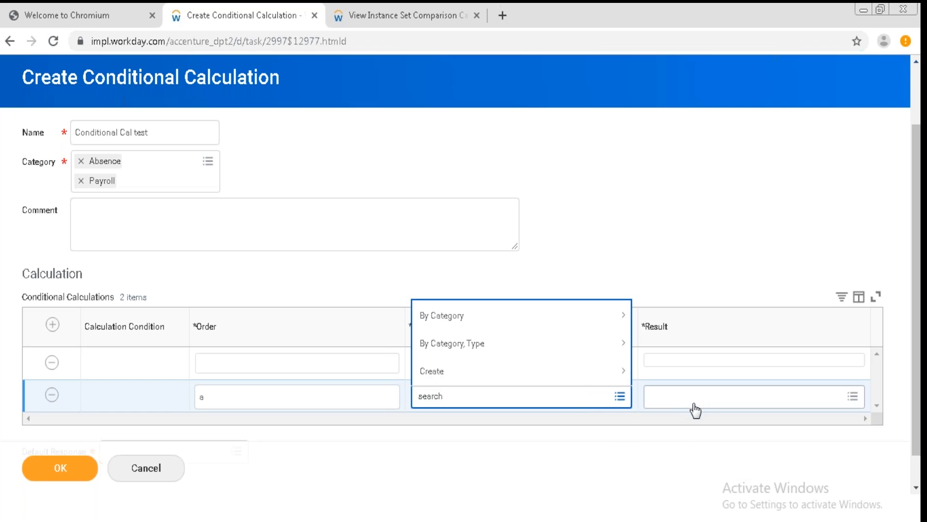
click(543, 376)
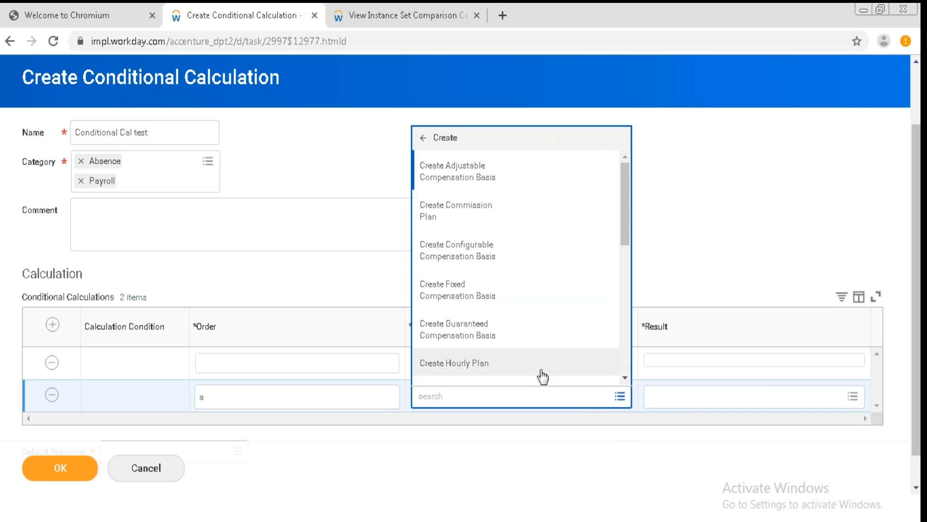
click(623, 381)
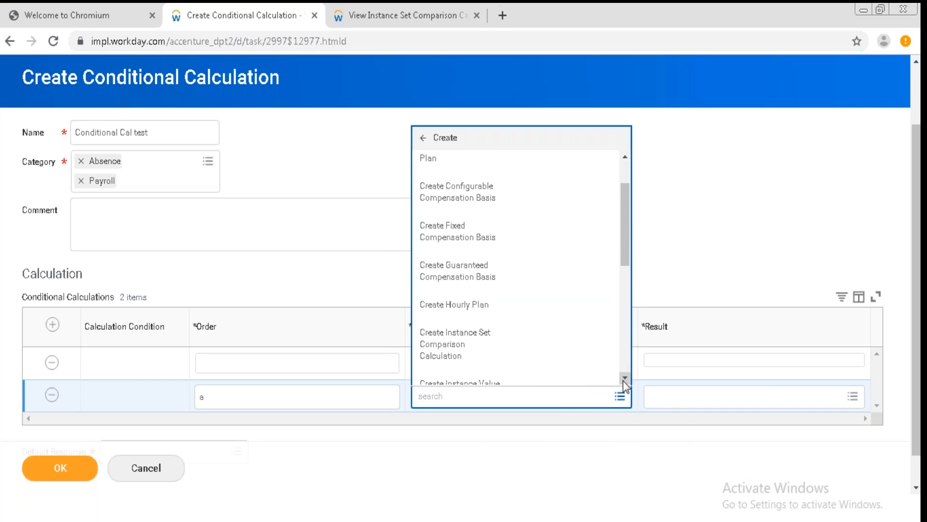
click(625, 377)
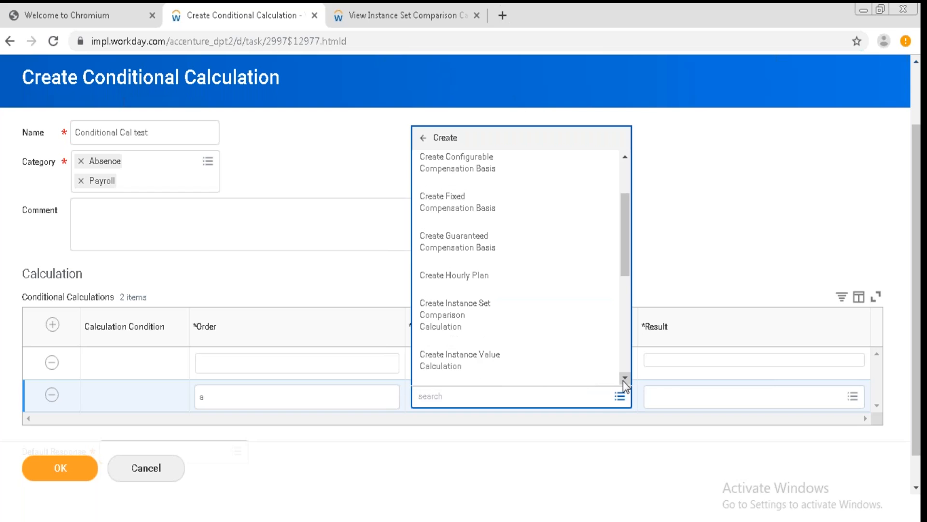
click(623, 380)
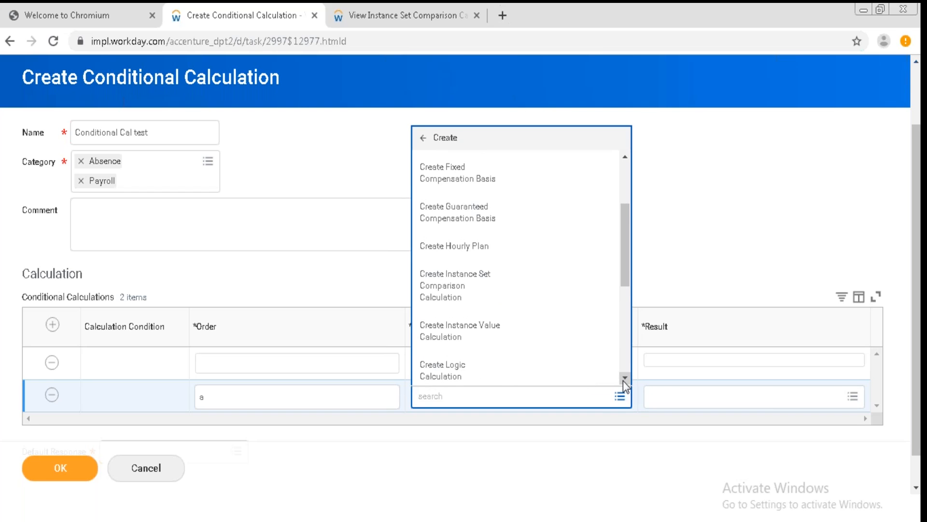
click(507, 290)
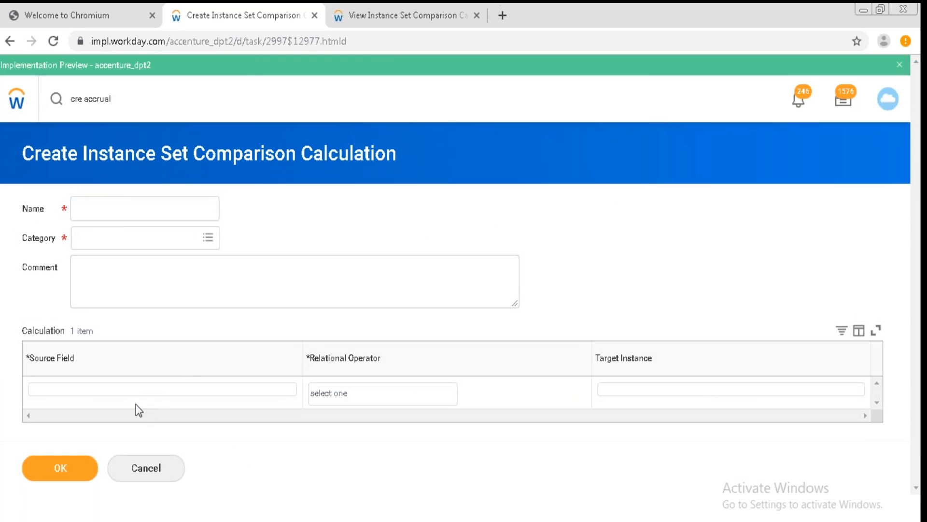
Search the source field options for month and hire date.
click(149, 394)
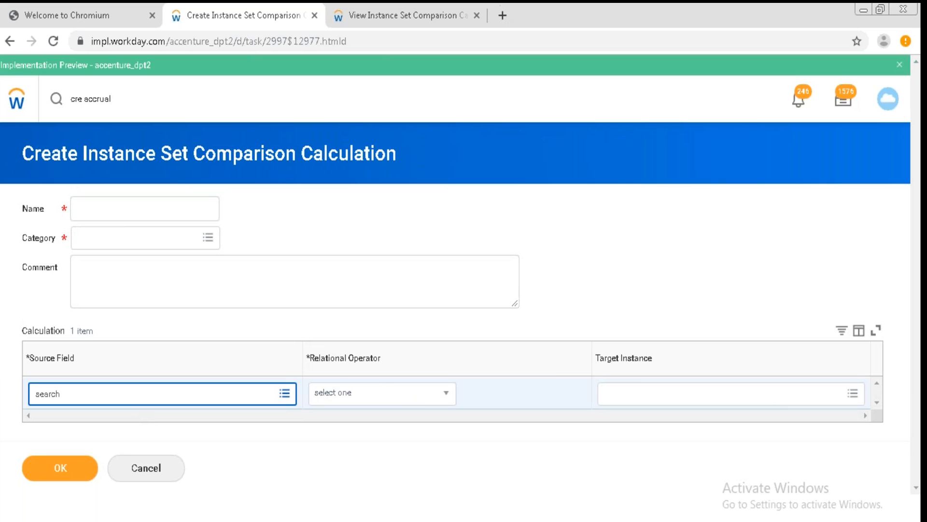
text(month)
key(Return)
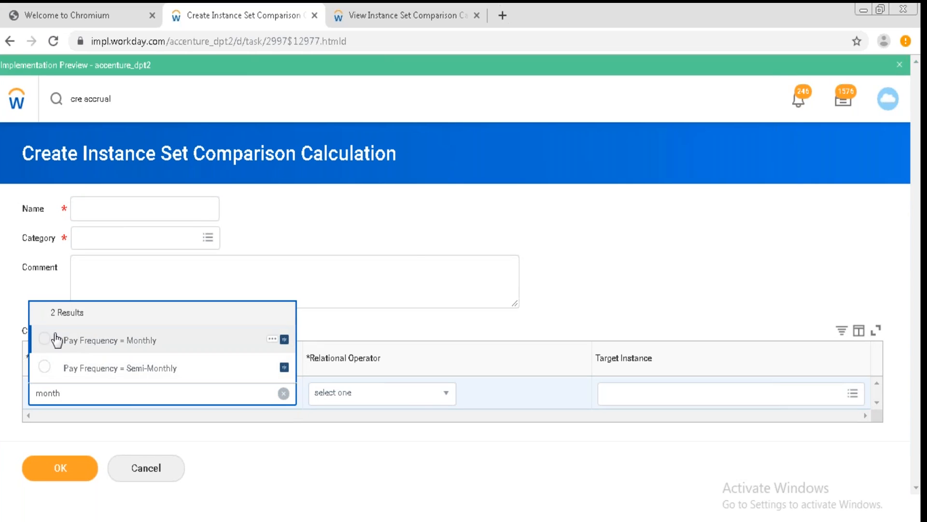
click(284, 394)
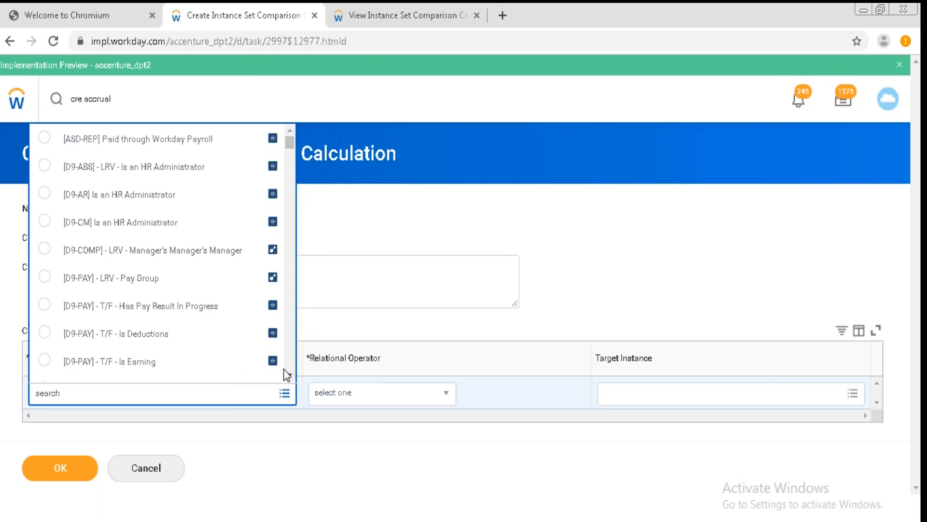
scroll(283, 369, down, 1)
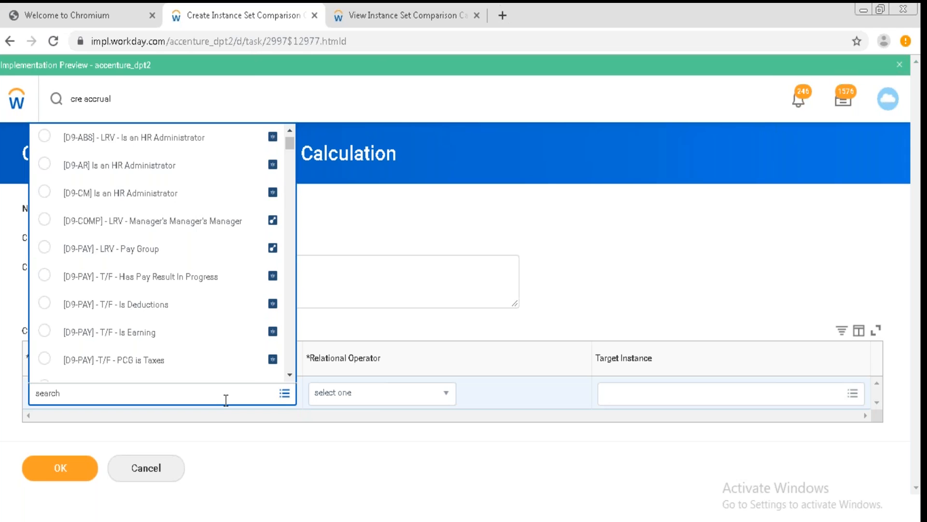
text(hire date)
key(Return)
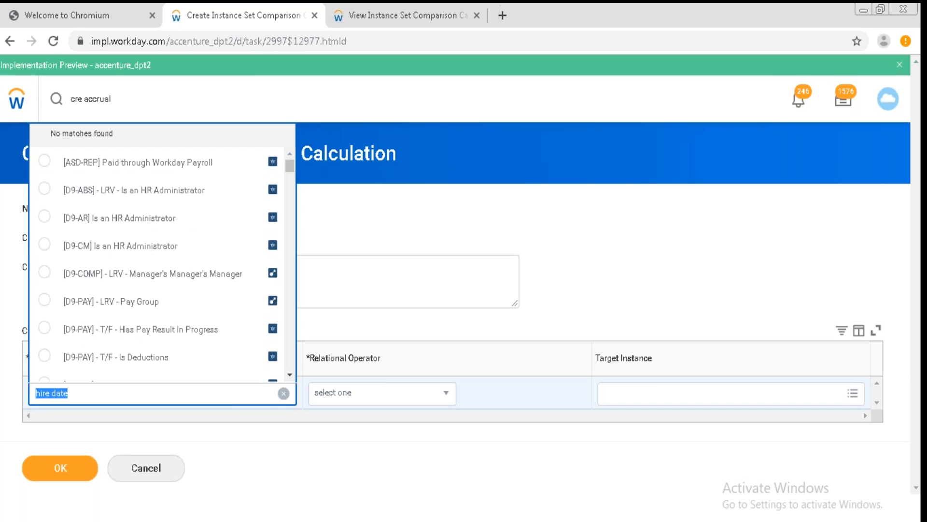
click(288, 374)
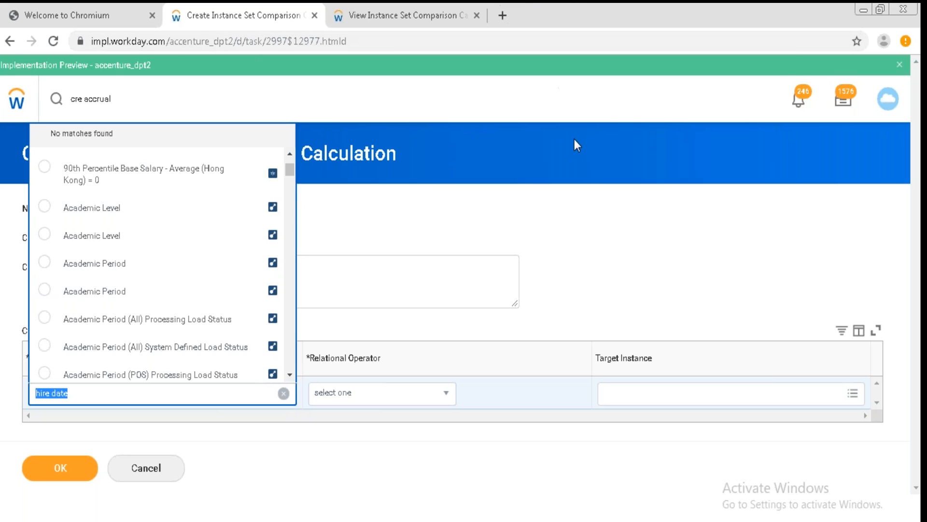
mouse_move(479, 5)
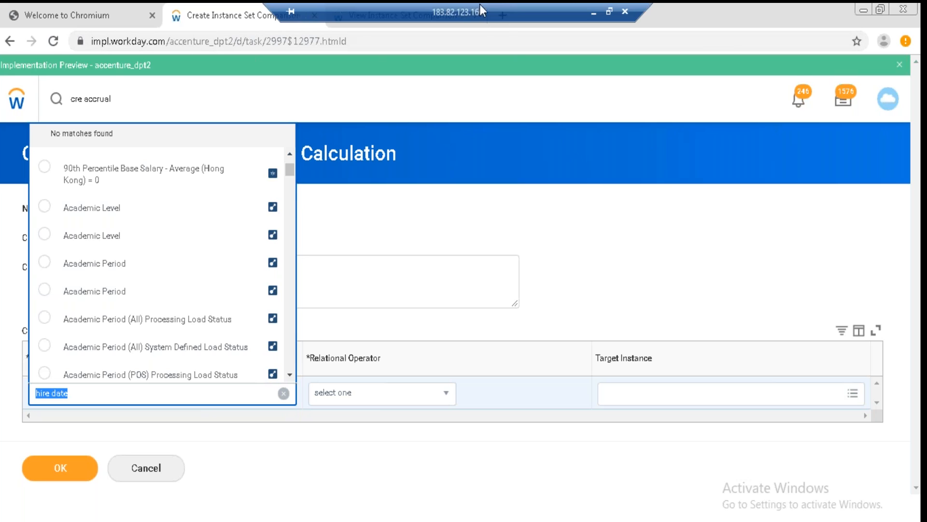
click(593, 13)
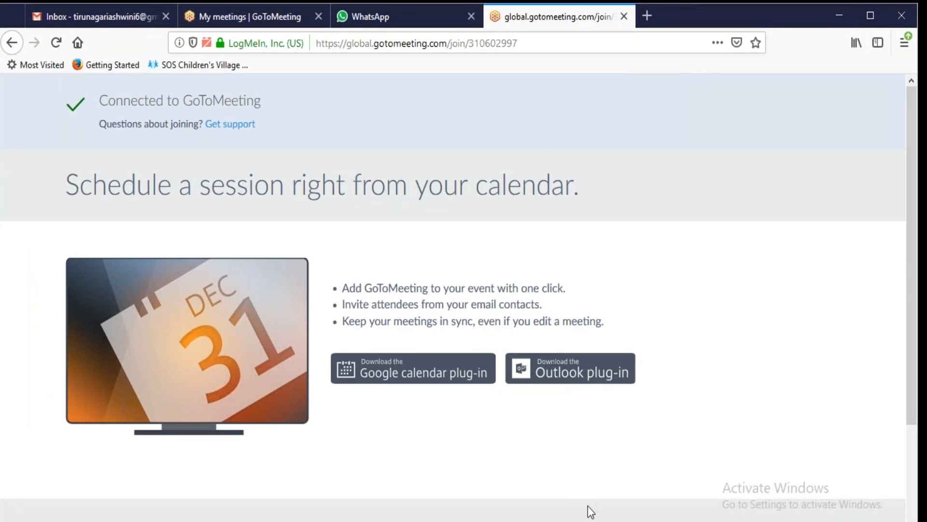
click(591, 520)
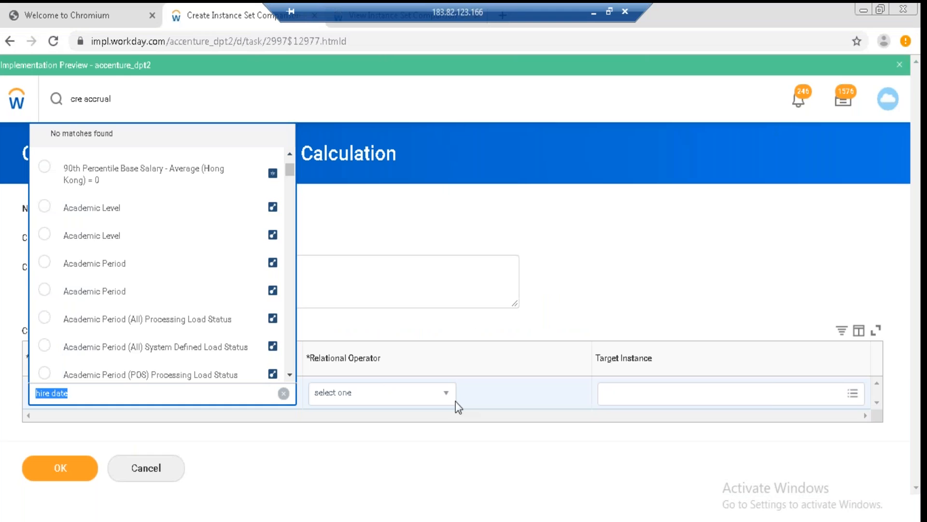
click(535, 321)
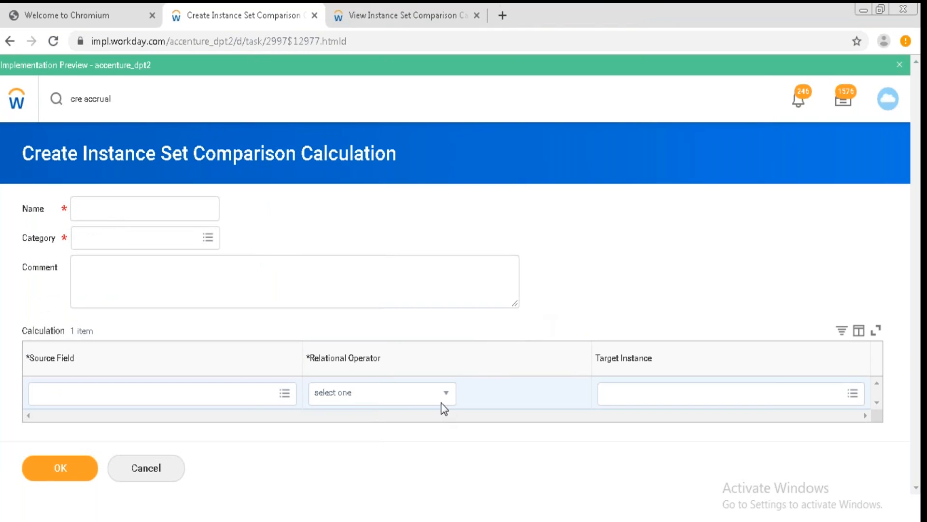
Try picking a hire-related source field, remove it, and cancel the instance set comparison calculation.
click(226, 394)
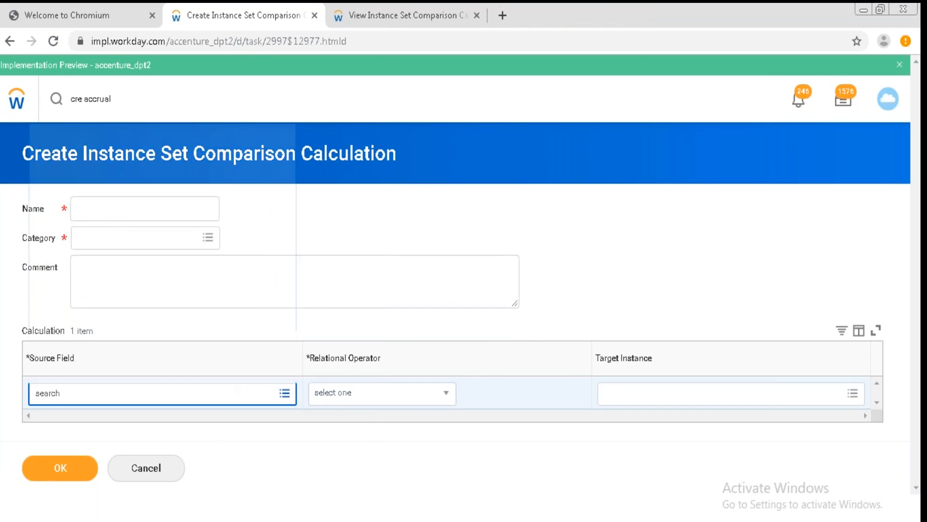
text(hire)
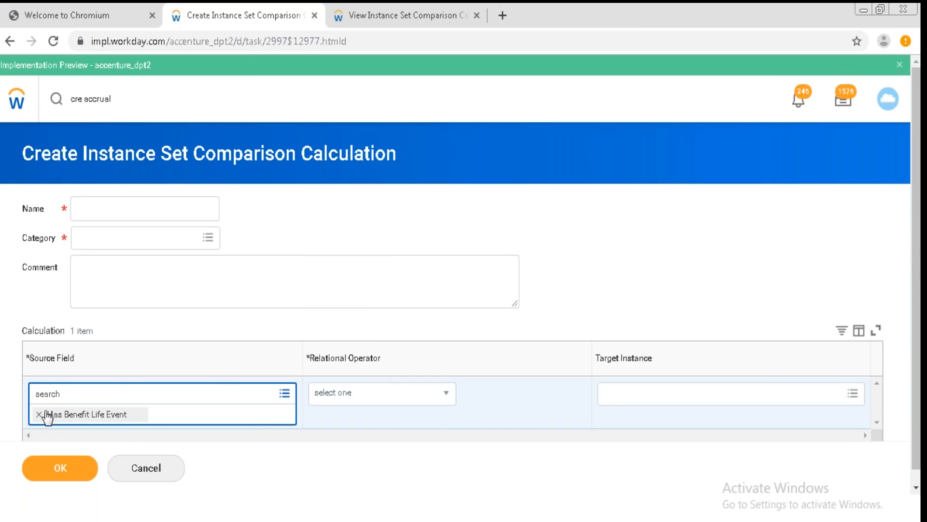
click(37, 415)
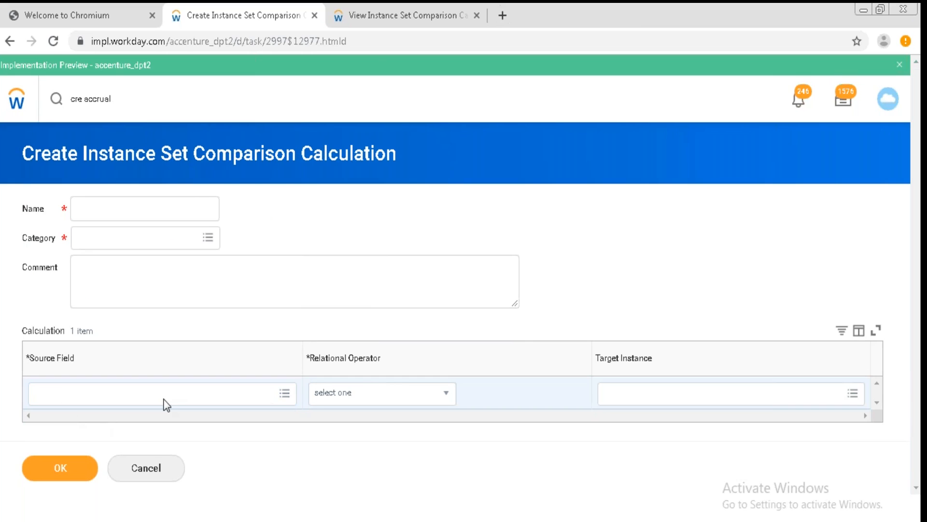
click(286, 401)
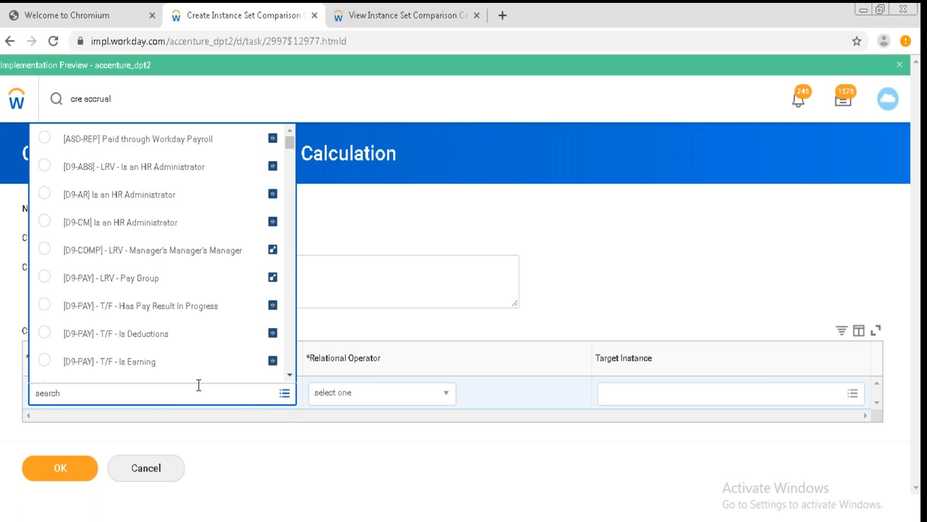
text(hire)
key(Return)
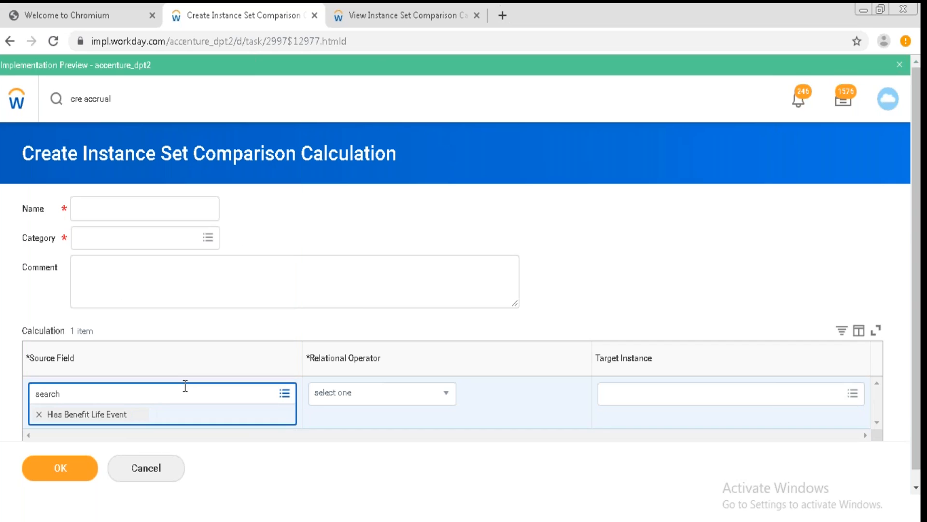
click(39, 414)
click(140, 469)
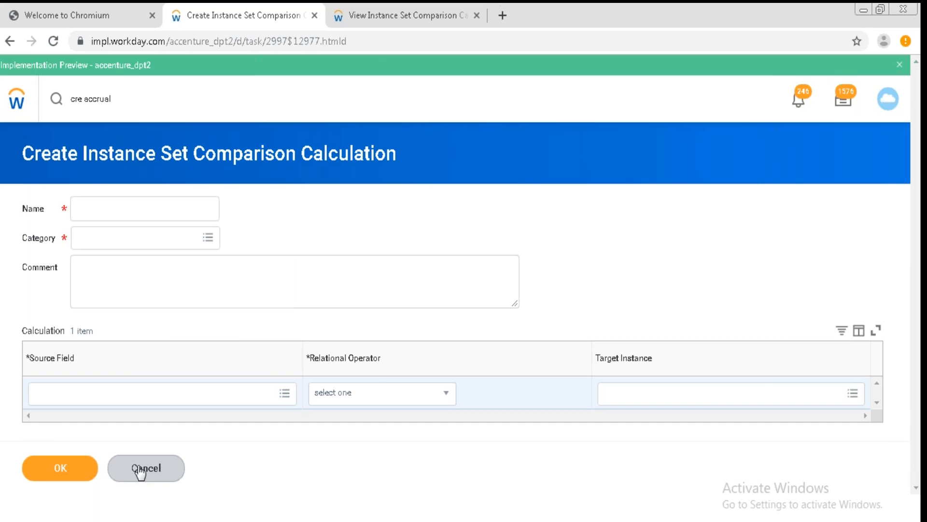
From the second row's condition field, start creating an instance value calculation, then cancel it.
click(392, 294)
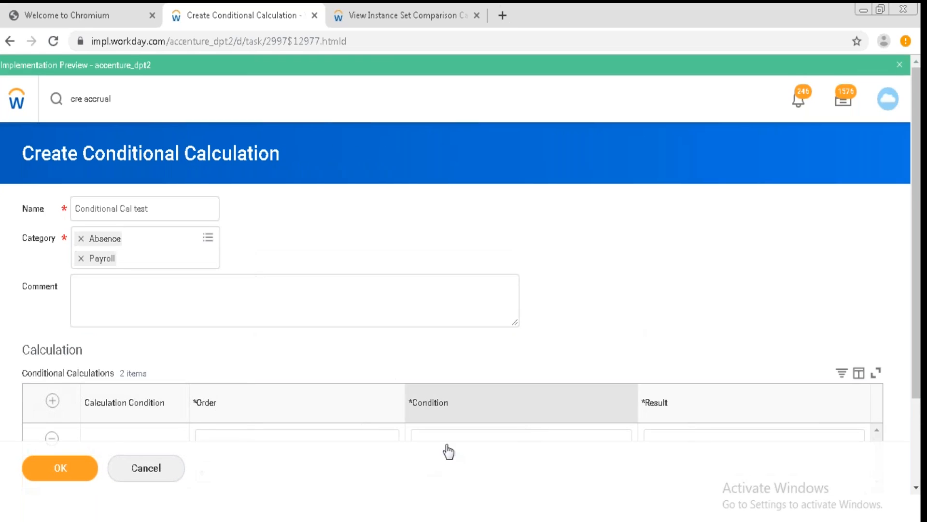
click(916, 487)
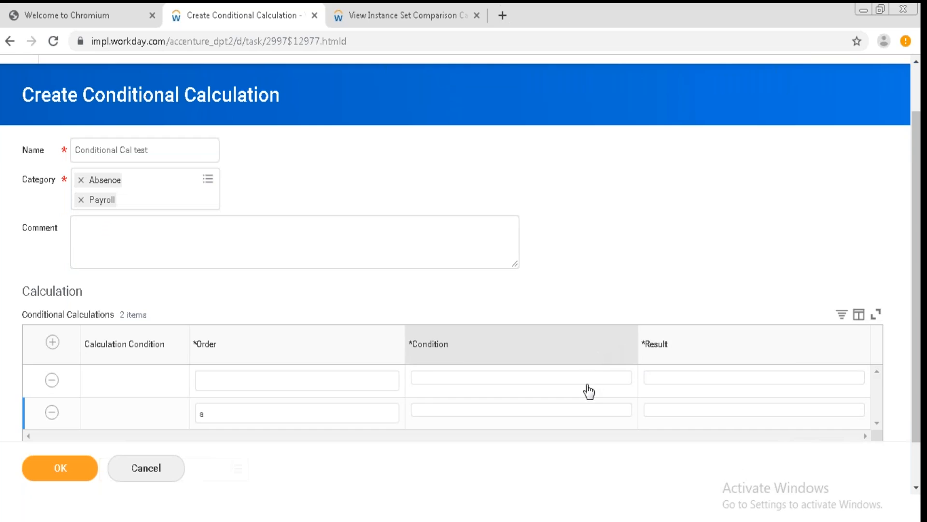
click(598, 418)
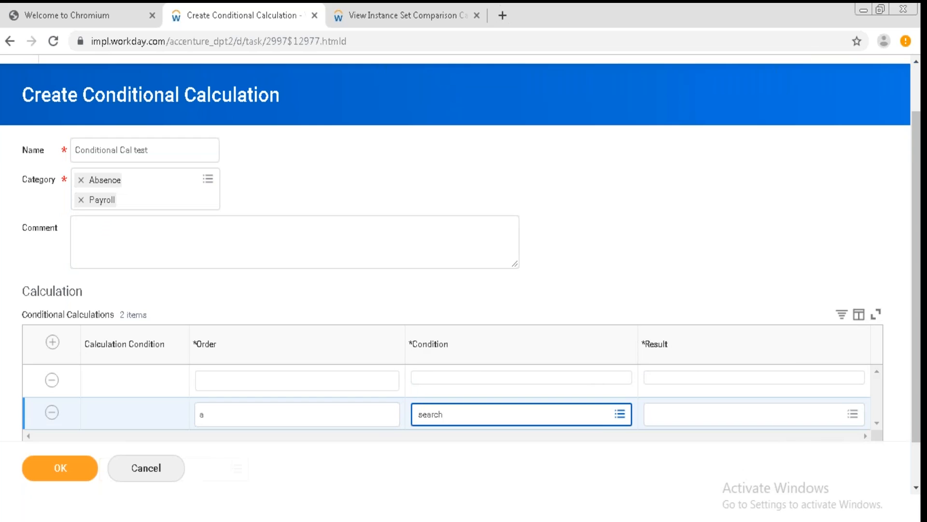
click(619, 416)
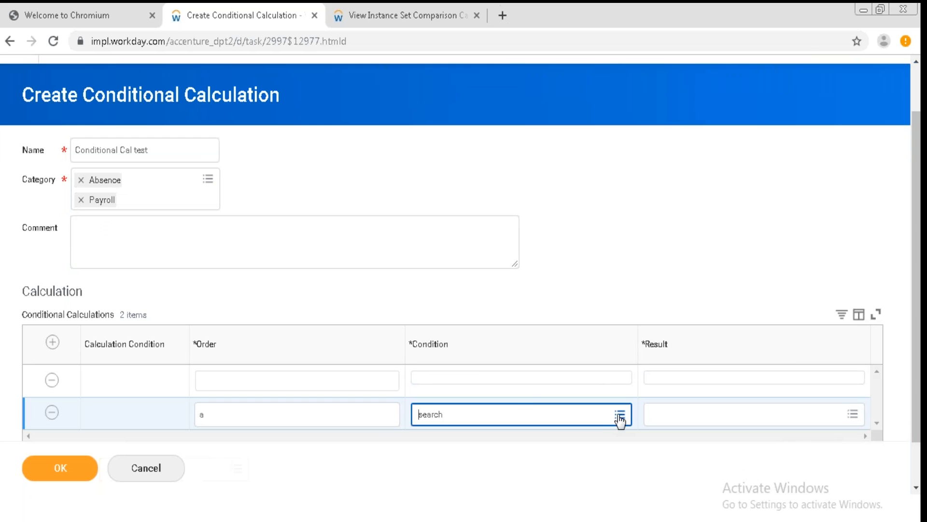
click(553, 396)
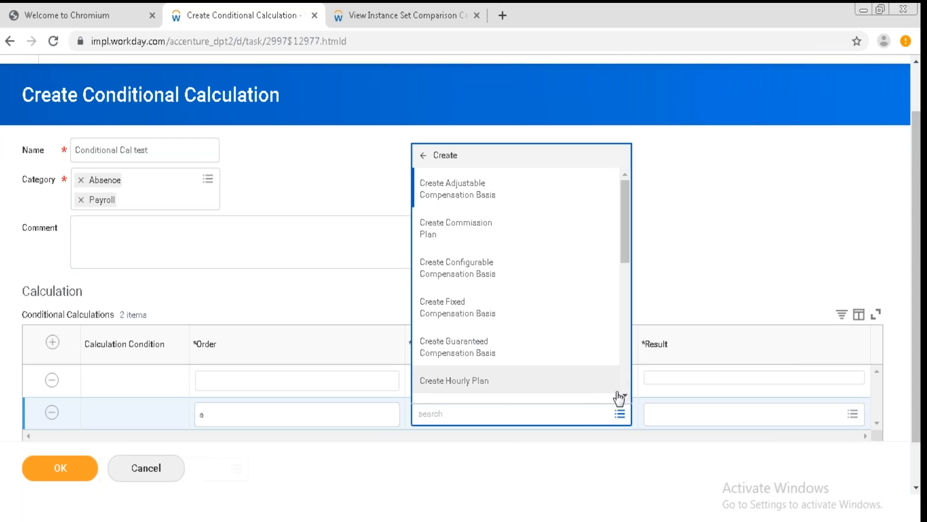
scroll(516, 285, down, 1)
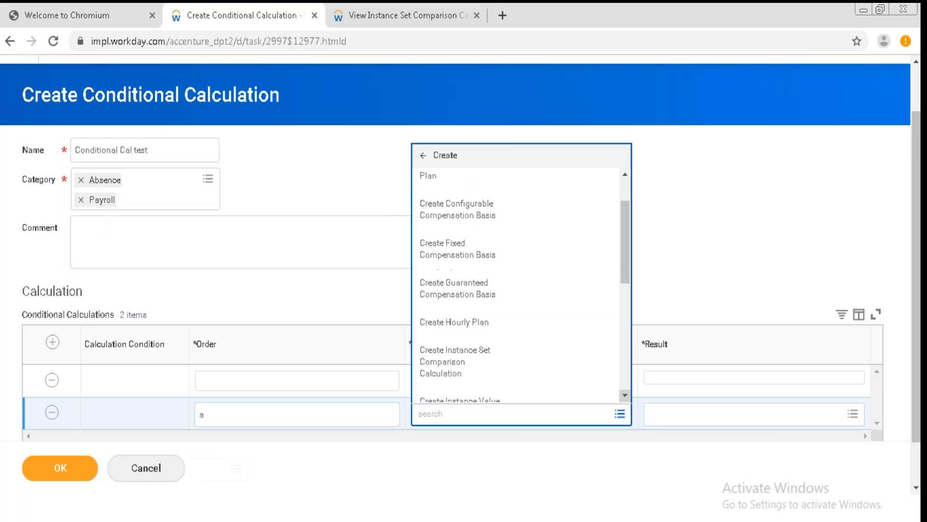
scroll(517, 285, down, 1)
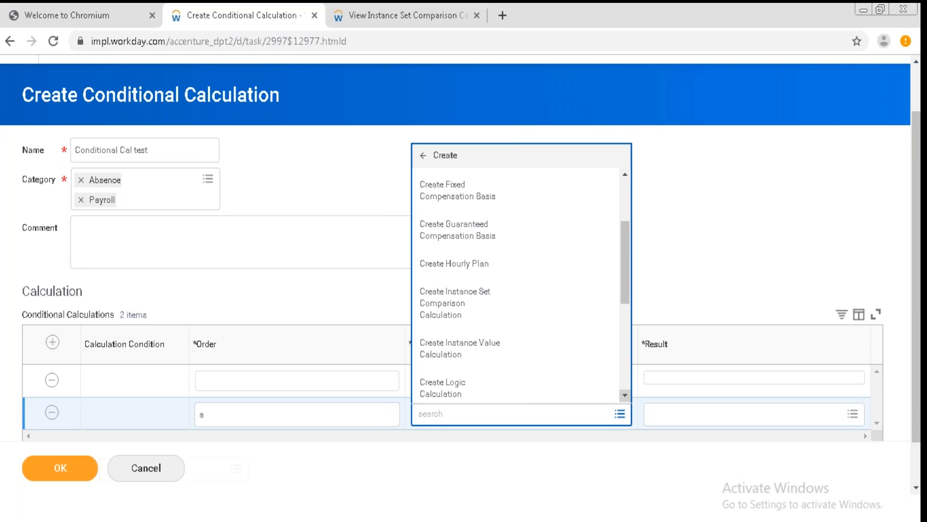
click(501, 345)
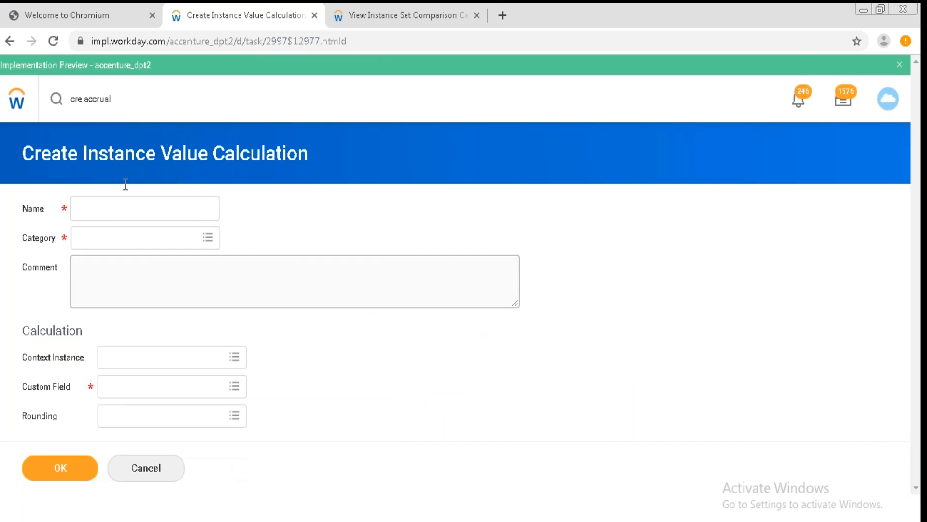
click(149, 479)
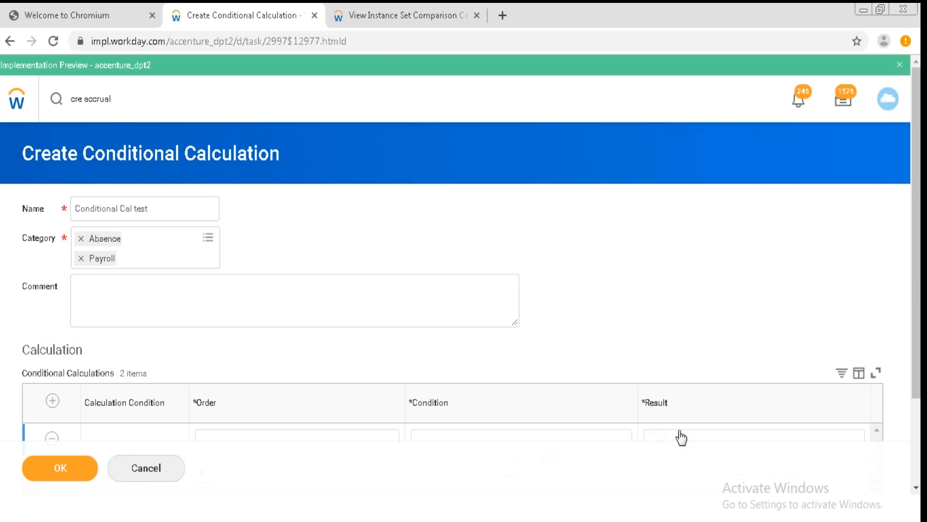
click(916, 488)
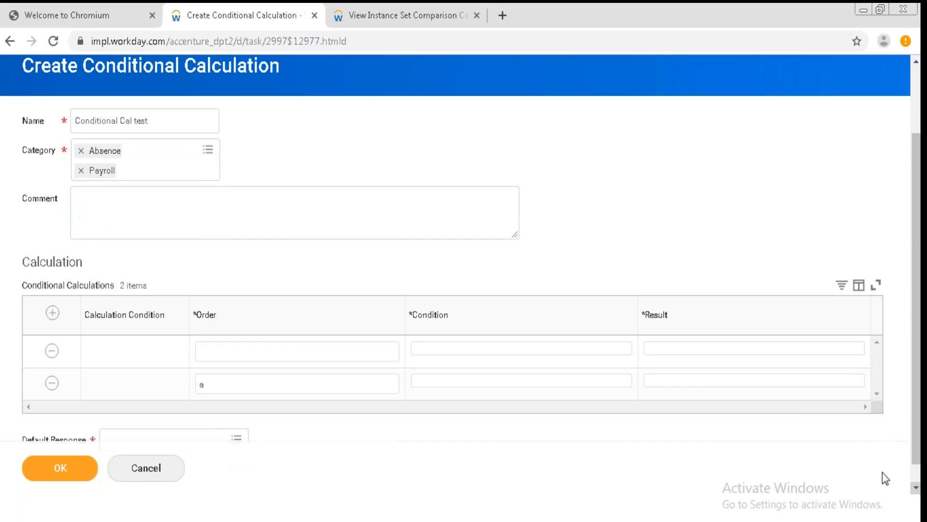
From the second row's condition field, start creating a new value comparison calculation.
click(582, 385)
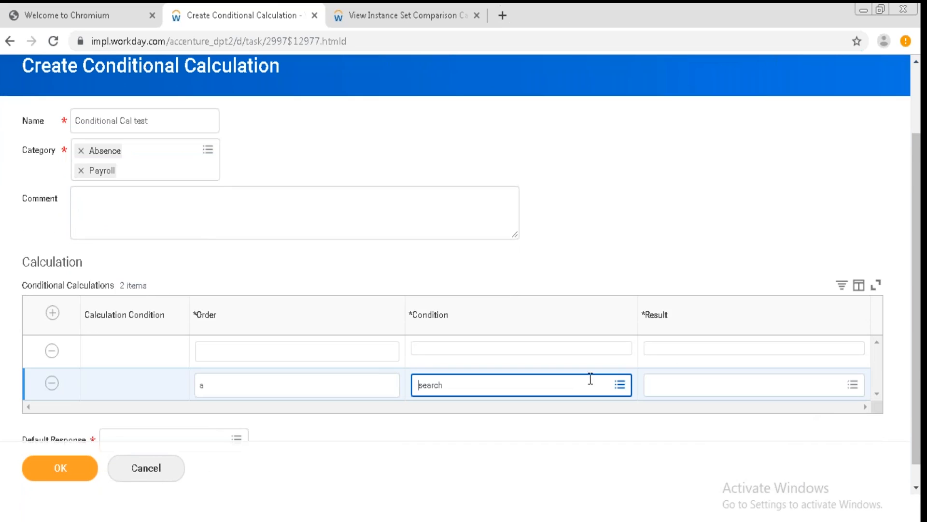
click(620, 384)
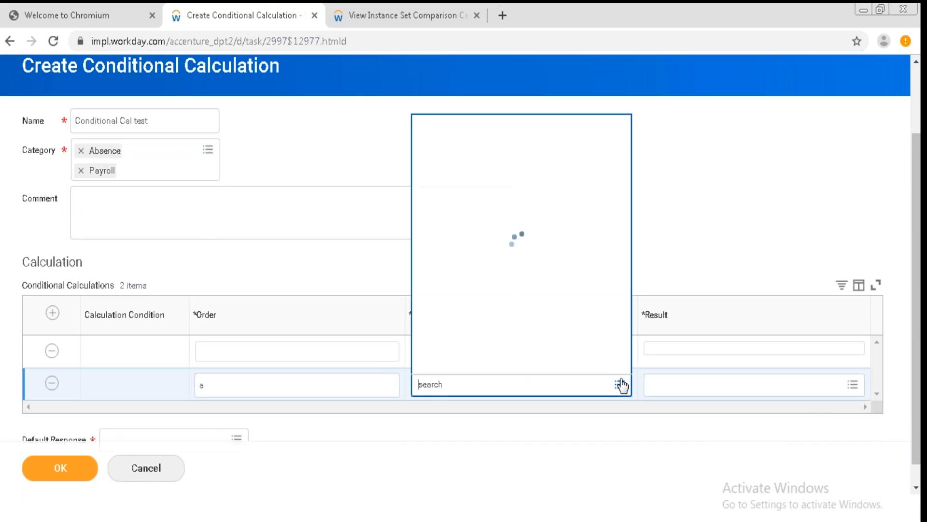
click(585, 367)
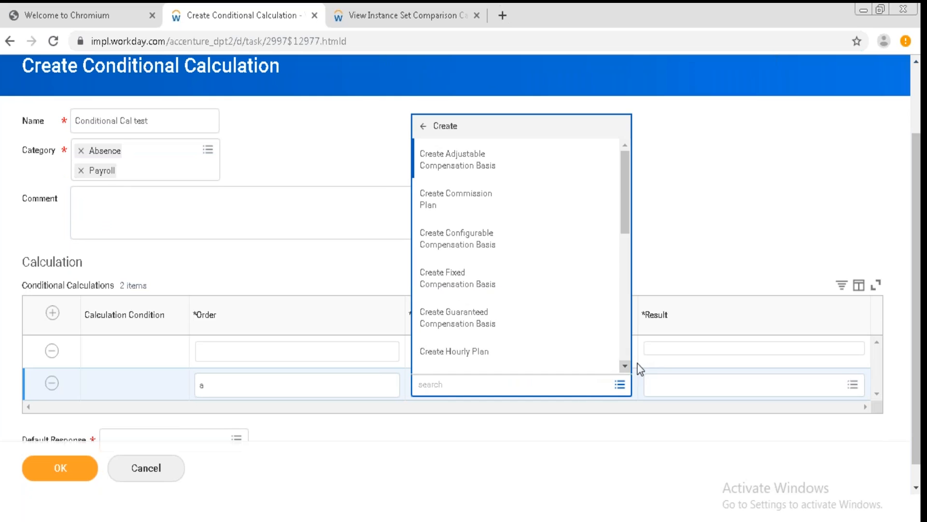
click(625, 365)
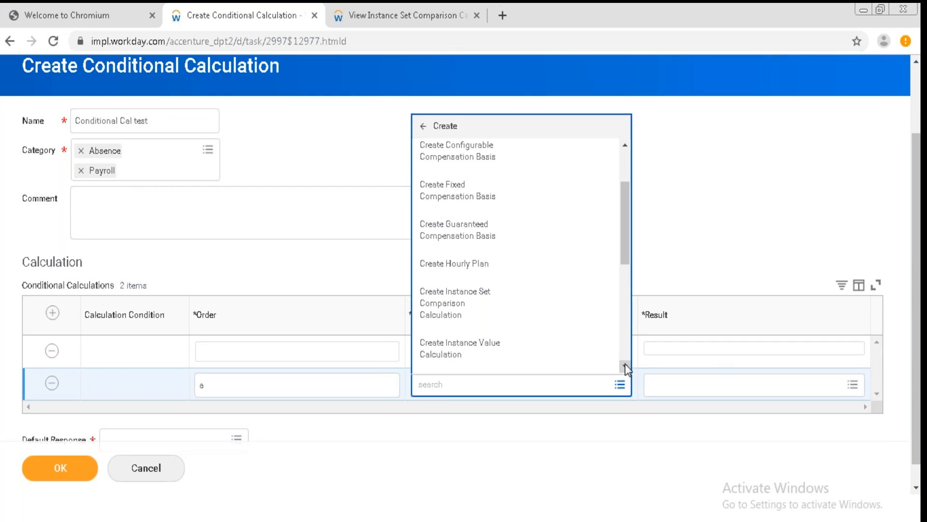
click(625, 365)
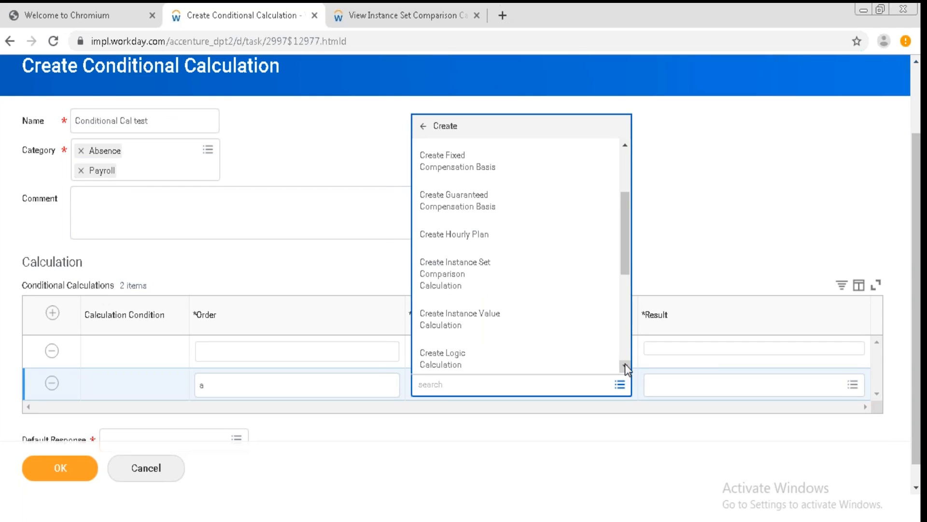
click(625, 365)
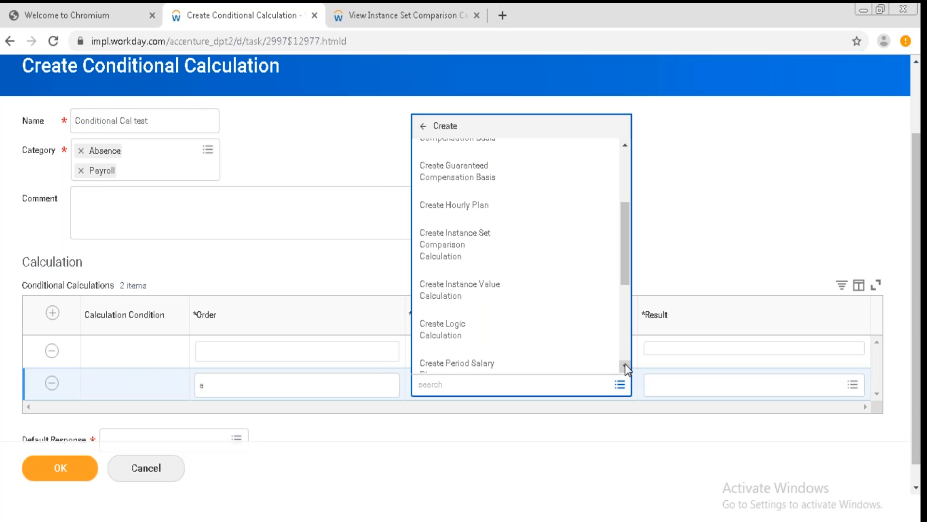
click(624, 365)
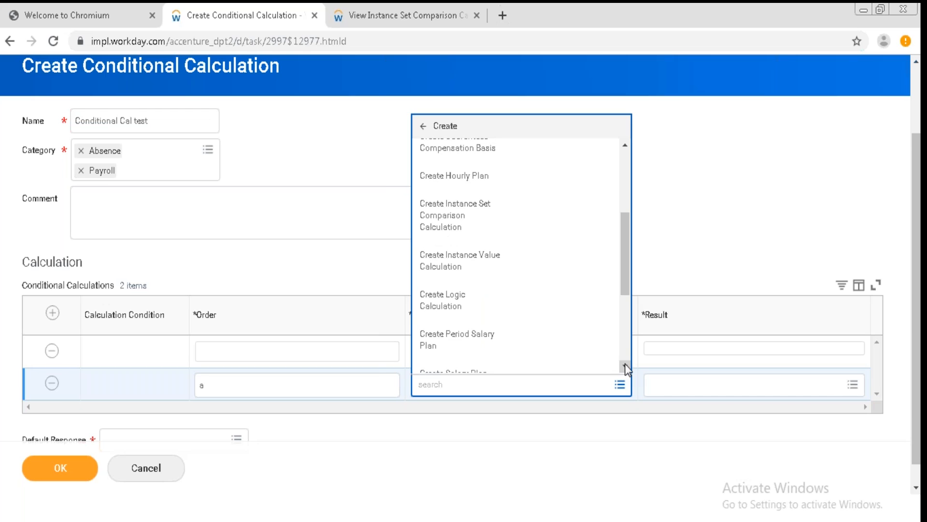
click(625, 366)
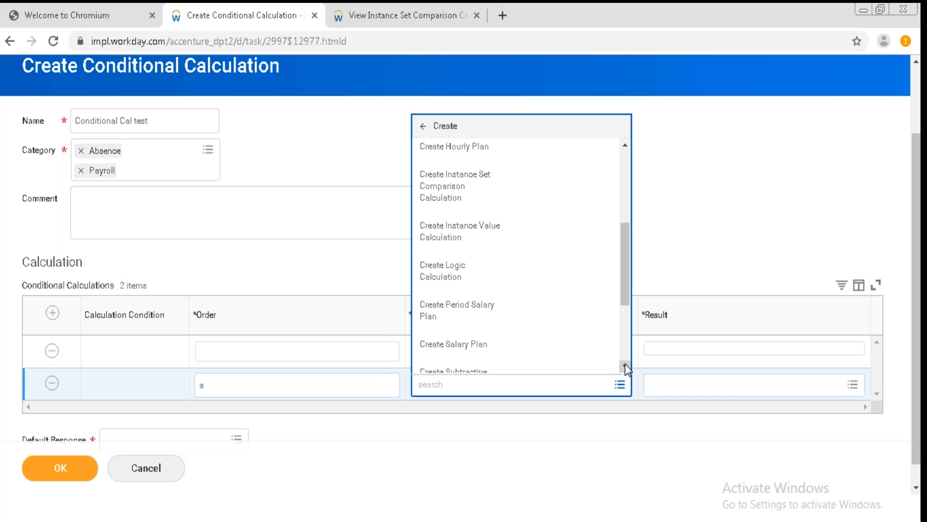
click(624, 365)
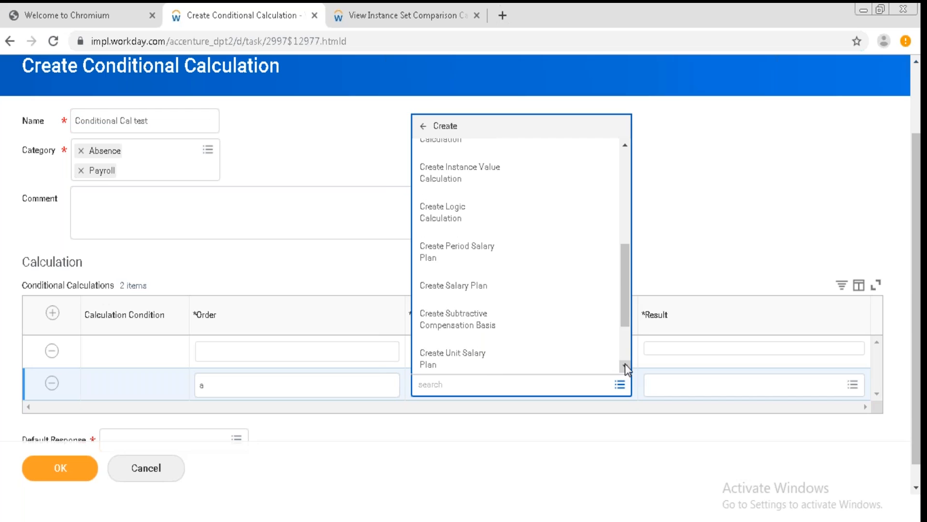
click(625, 365)
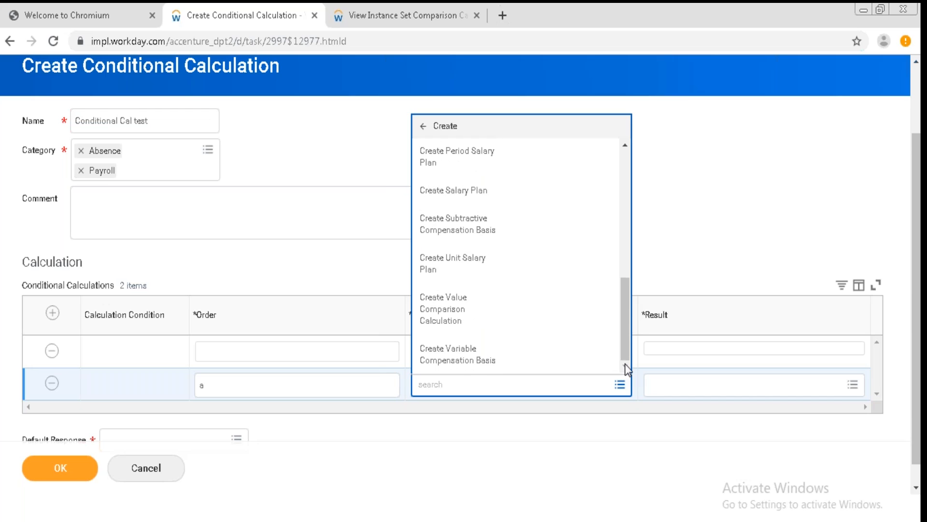
click(503, 308)
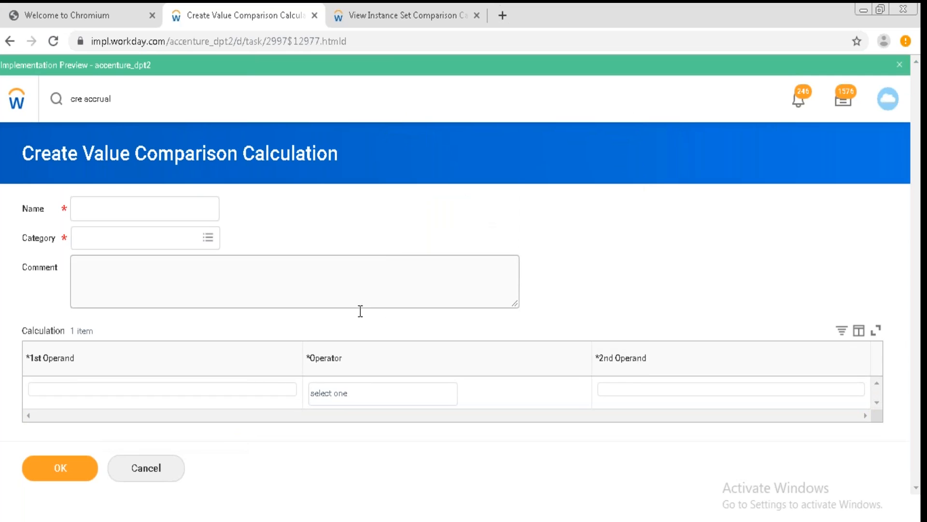
Search the first operand's source field options for hire and browse the results.
click(244, 392)
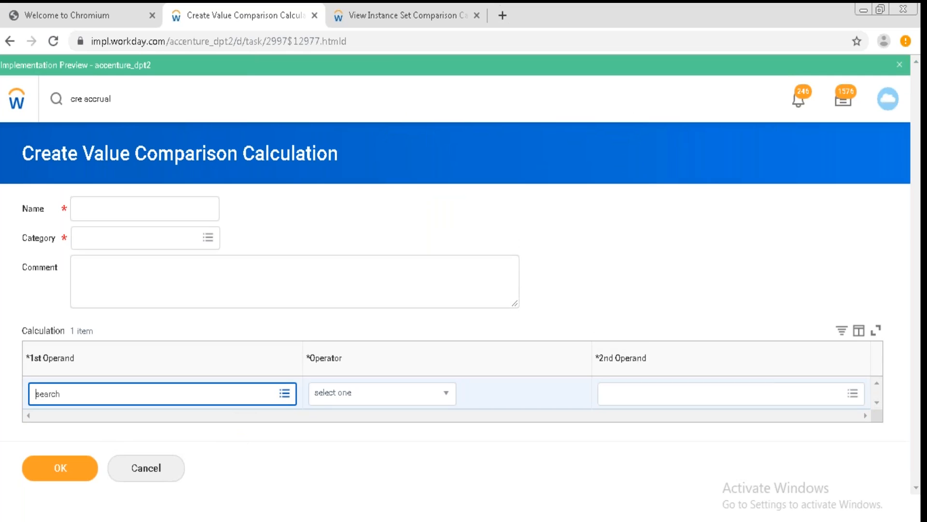
click(285, 394)
text(hire)
key(Return)
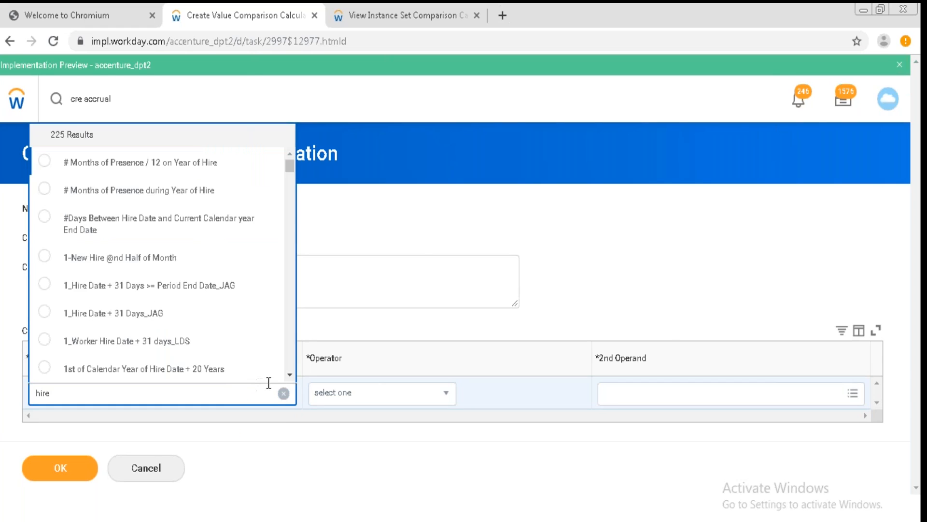
click(290, 375)
scroll(289, 375, down, 4)
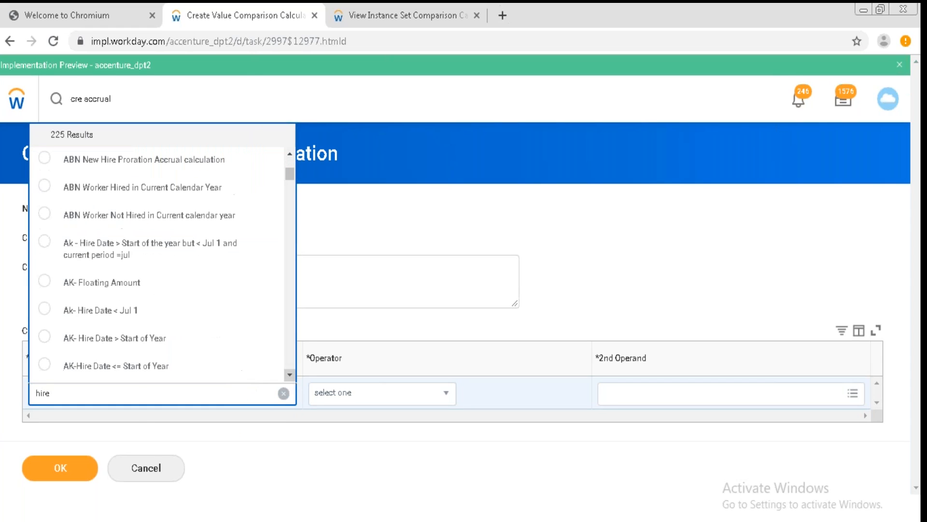
click(290, 374)
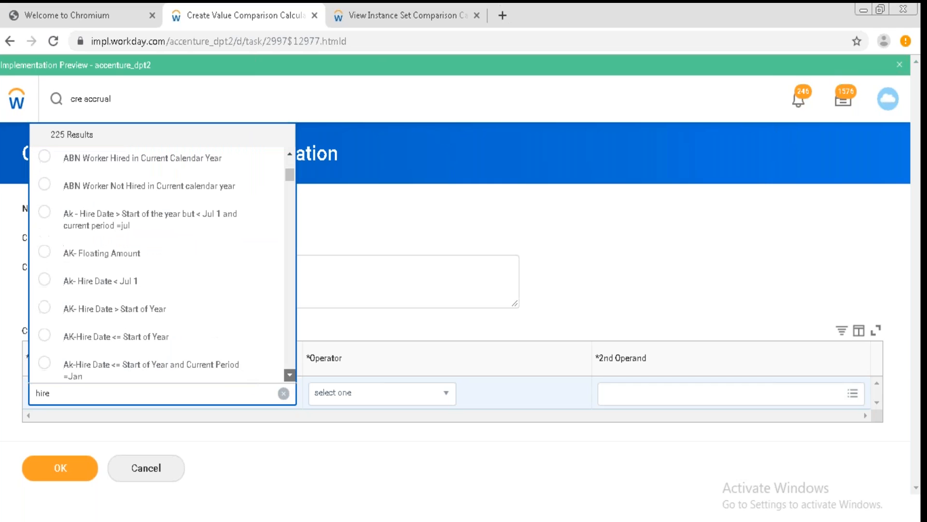
click(289, 374)
click(290, 375)
click(290, 374)
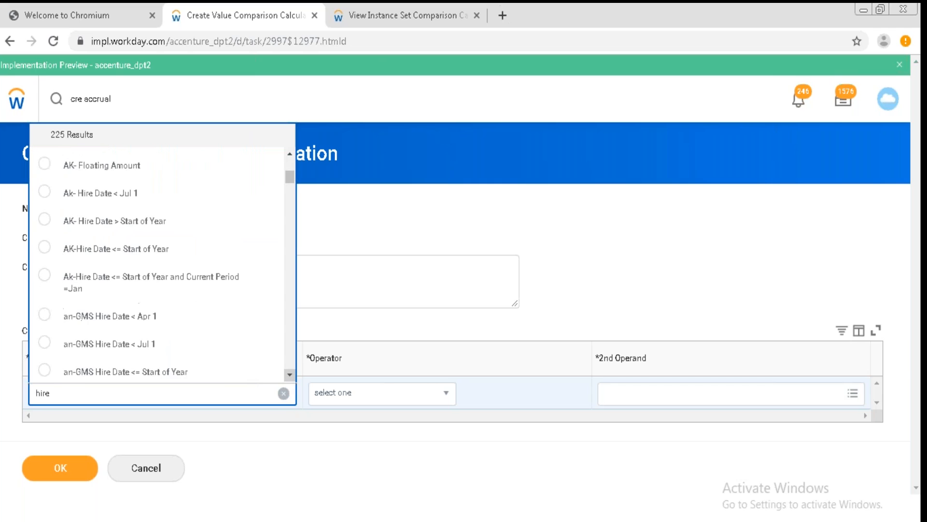
scroll(289, 375, down, 6)
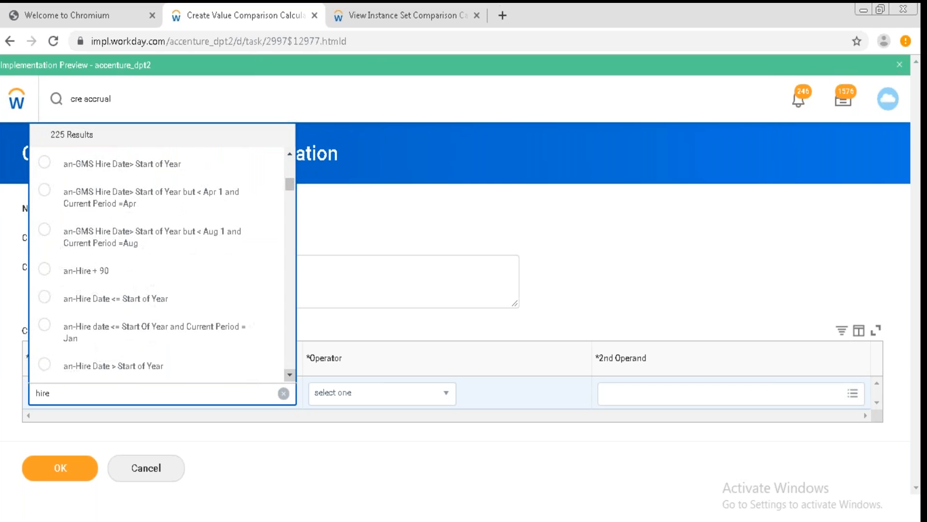
scroll(290, 374, down, 4)
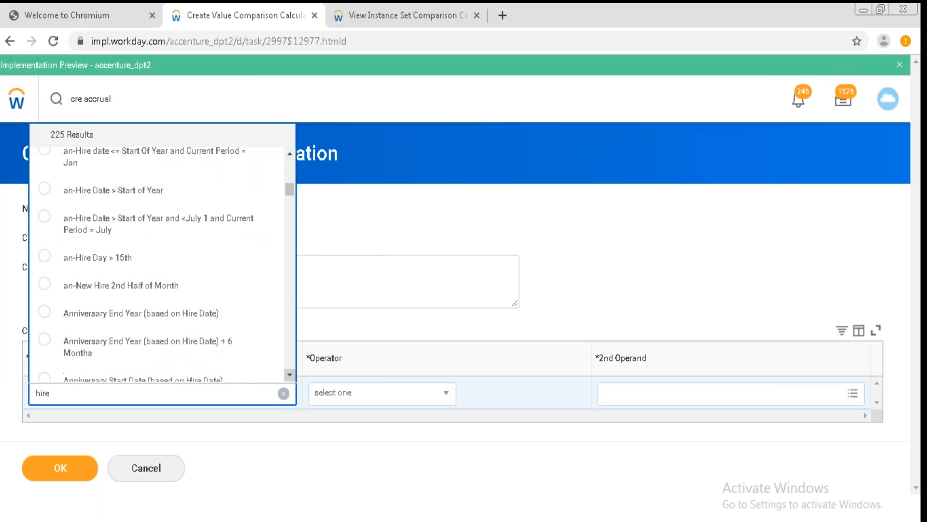
scroll(289, 375, down, 10)
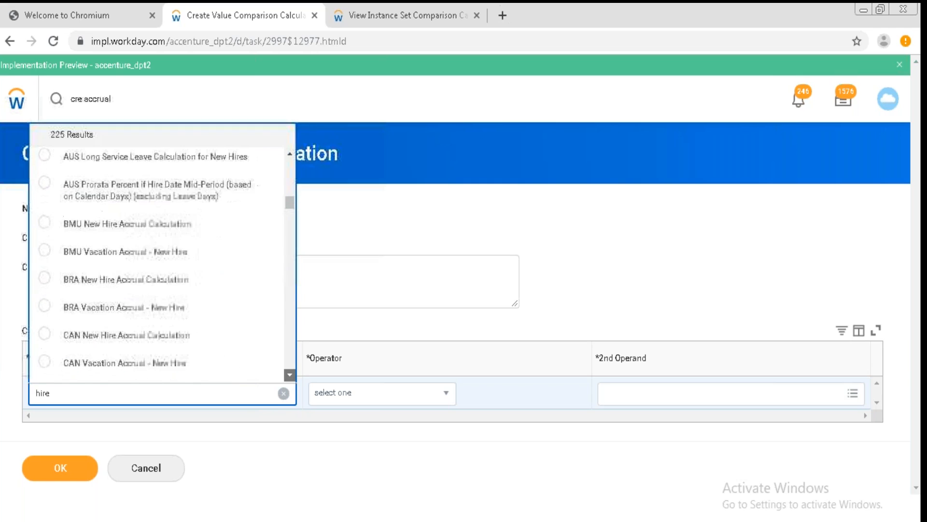
scroll(290, 375, down, 6)
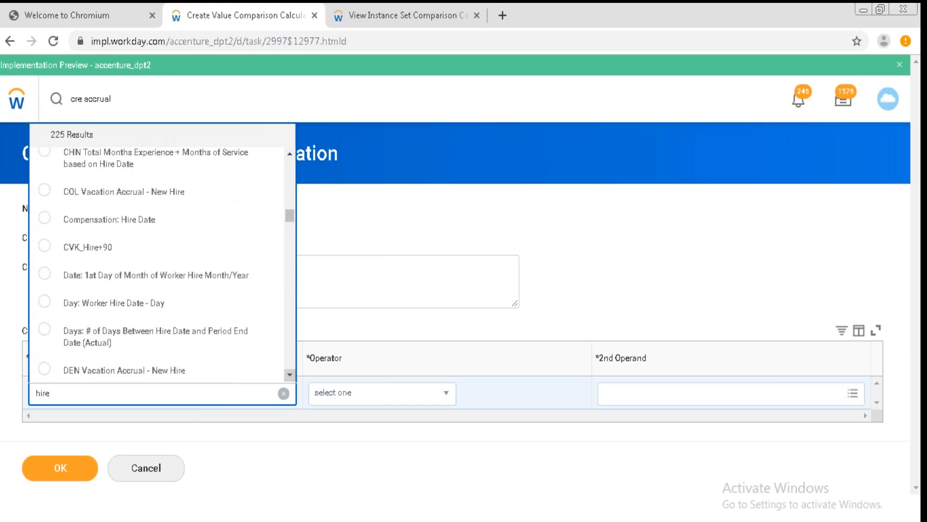
scroll(290, 375, down, 1)
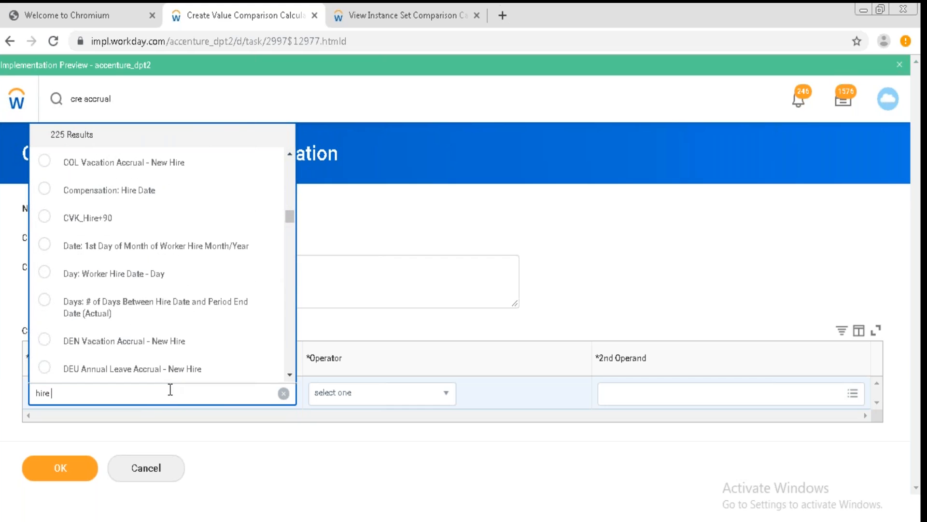
Search the first operand options for hire date and set the first operand to Month: Worker Hire Date - Month.
text(month)
key(BackSpace)
key(BackSpace)
key(BackSpace)
key(BackSpace)
key(BackSpace)
key(BackSpace)
text(date)
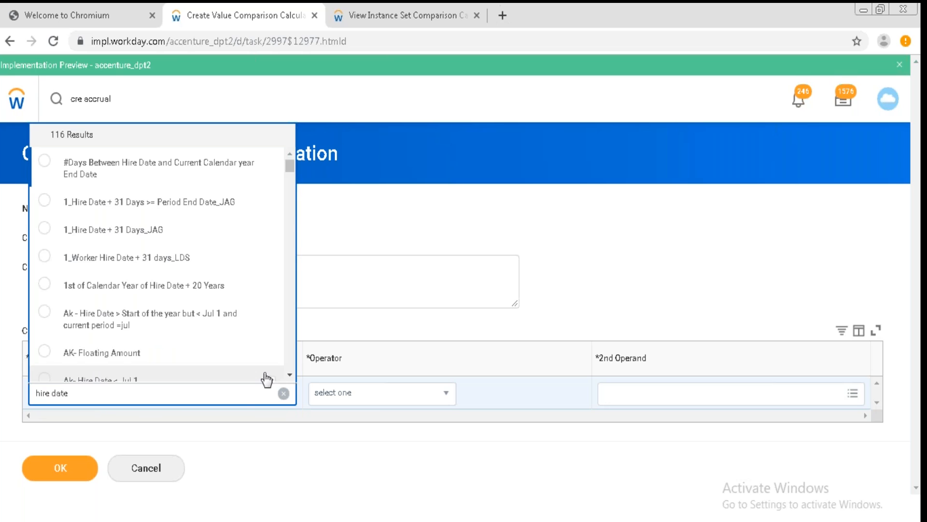
scroll(290, 368, down, 5)
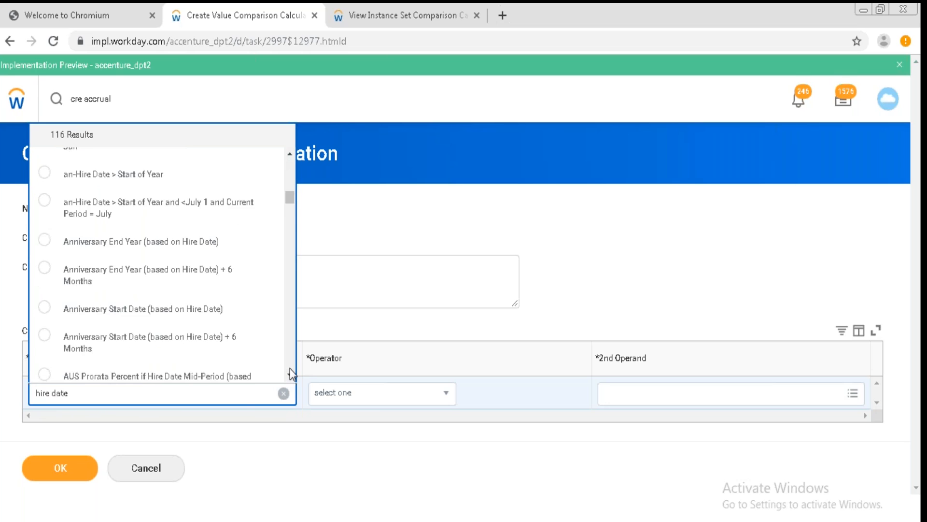
scroll(289, 368, down, 5)
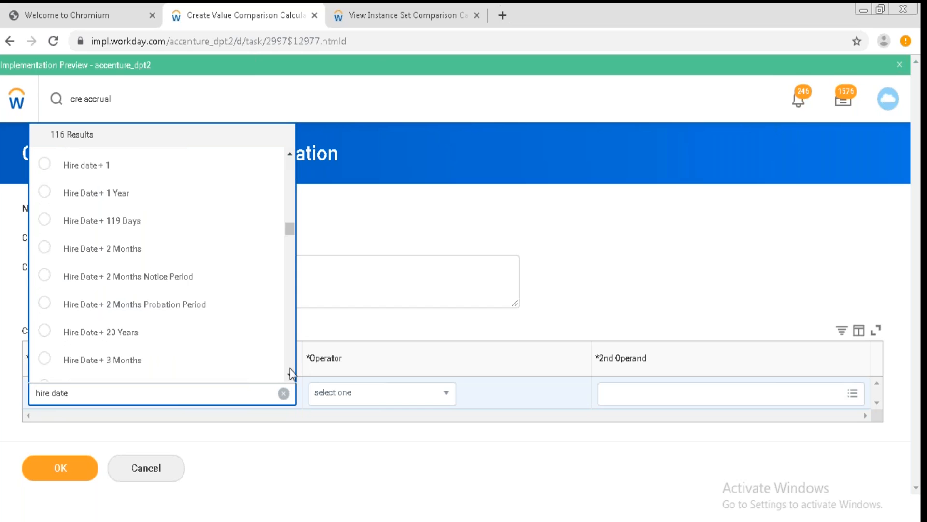
click(290, 154)
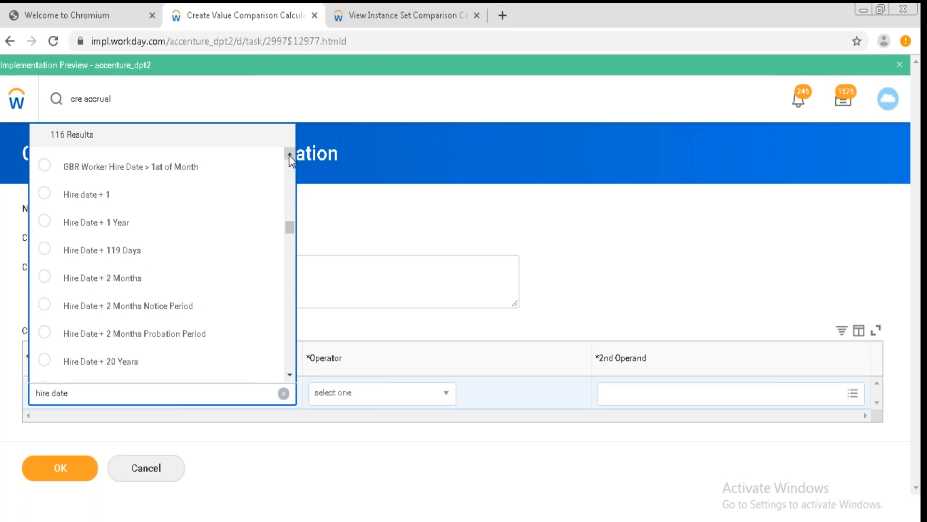
click(269, 195)
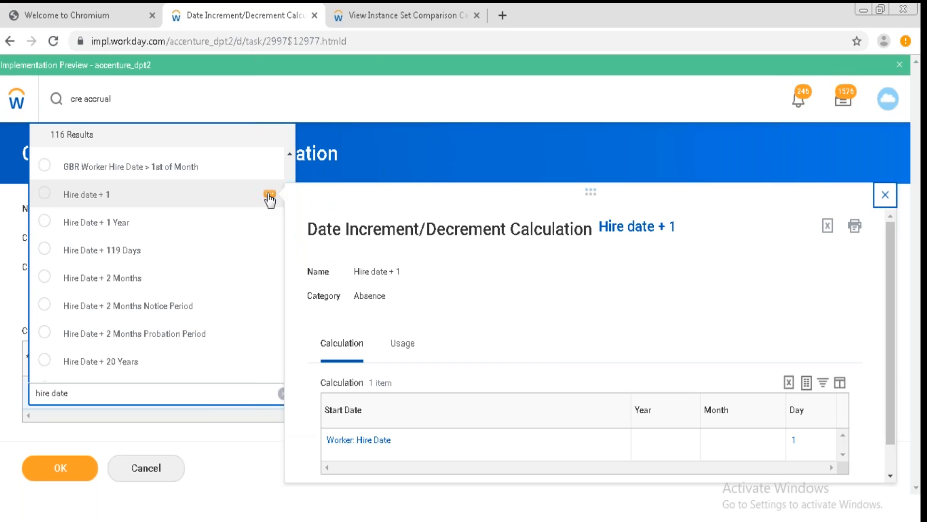
click(269, 195)
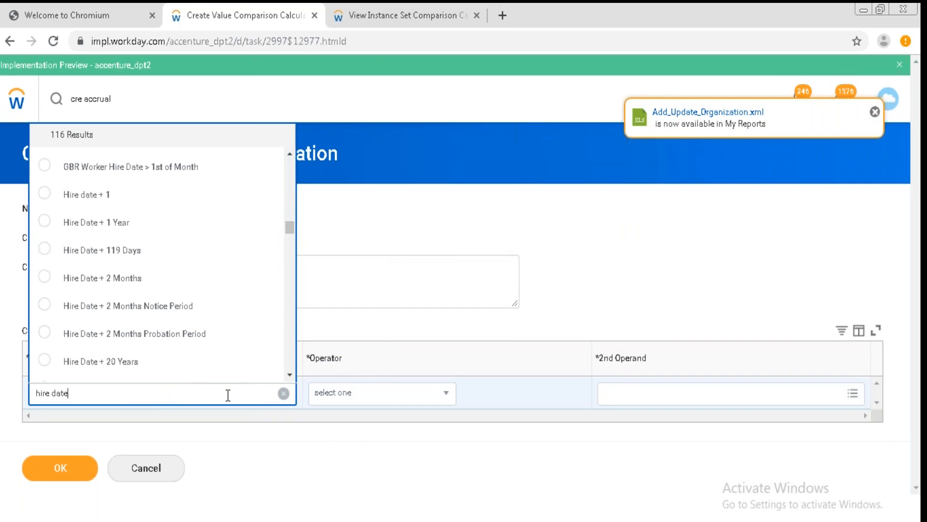
click(290, 374)
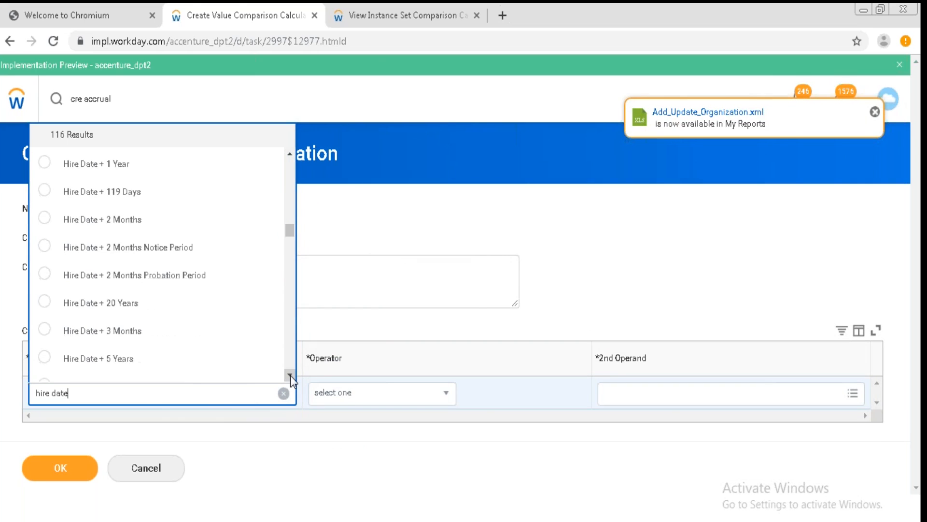
click(290, 374)
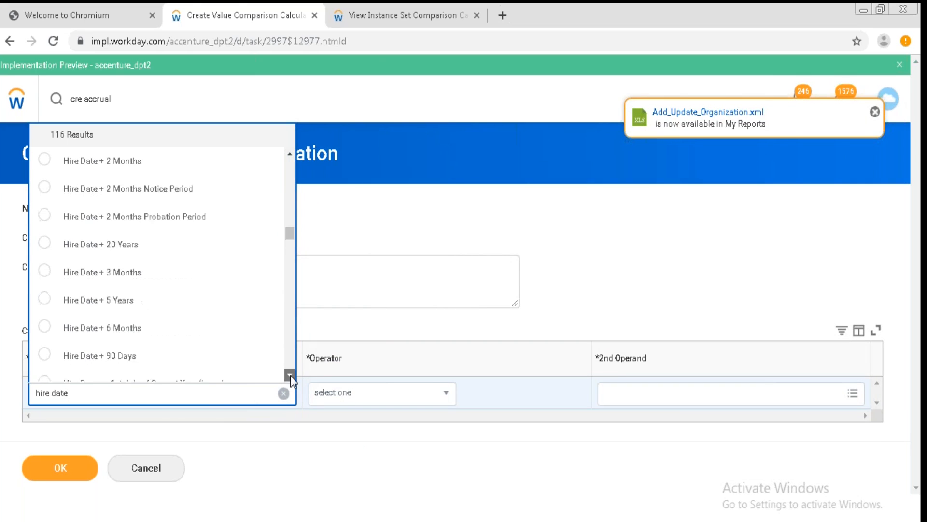
click(289, 374)
click(289, 374)
click(290, 375)
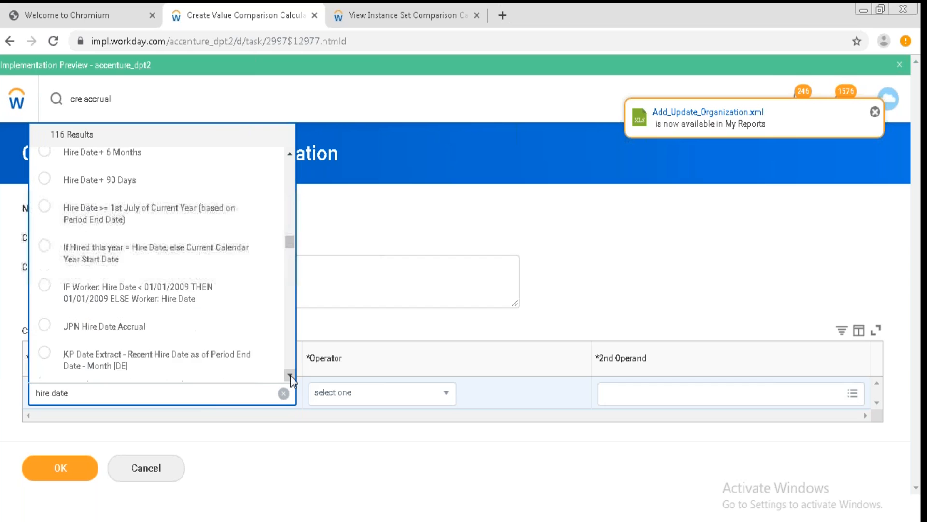
click(289, 375)
click(290, 374)
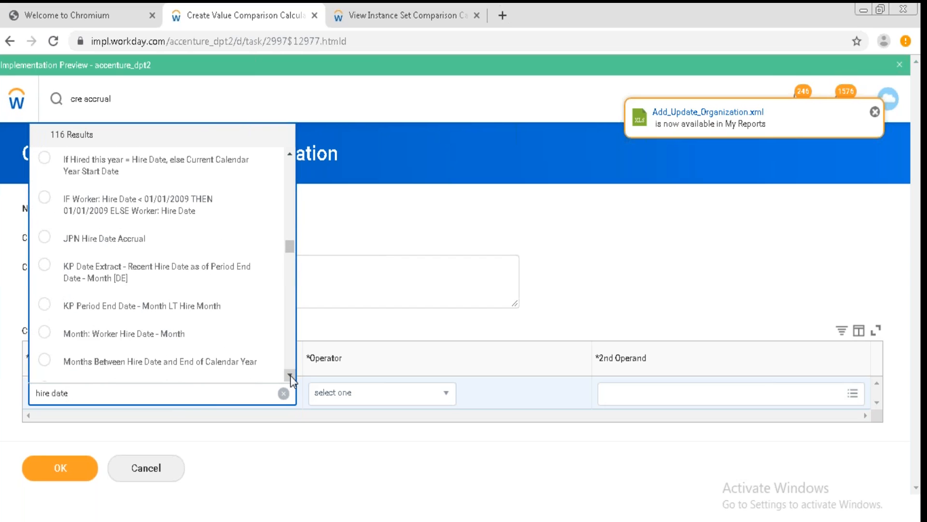
click(200, 334)
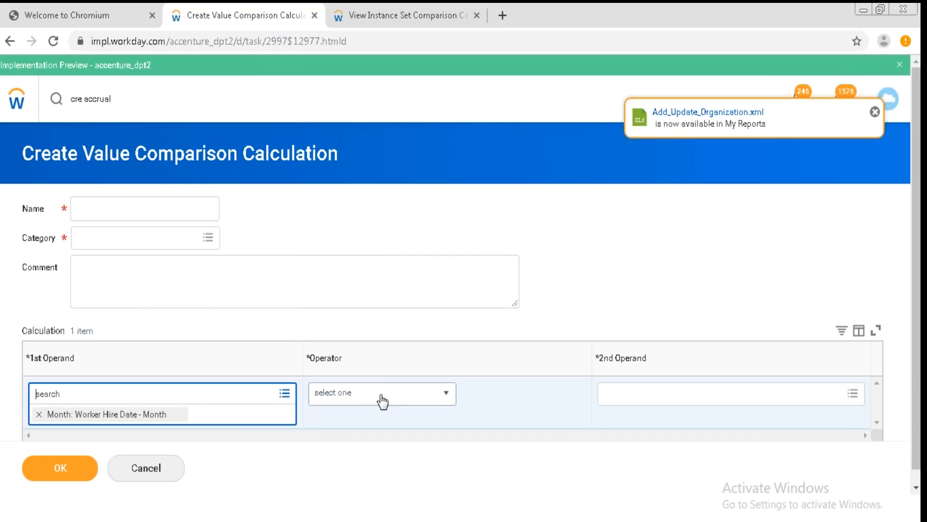
click(445, 393)
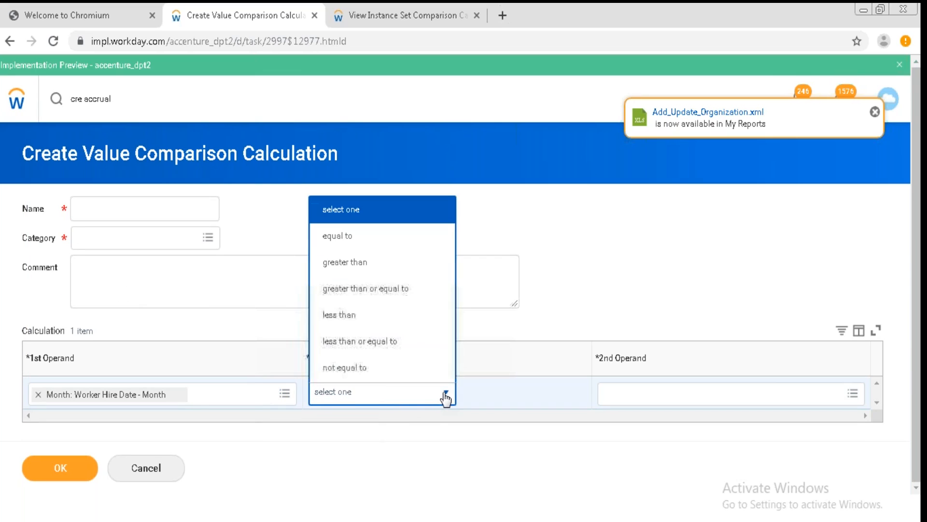
click(445, 394)
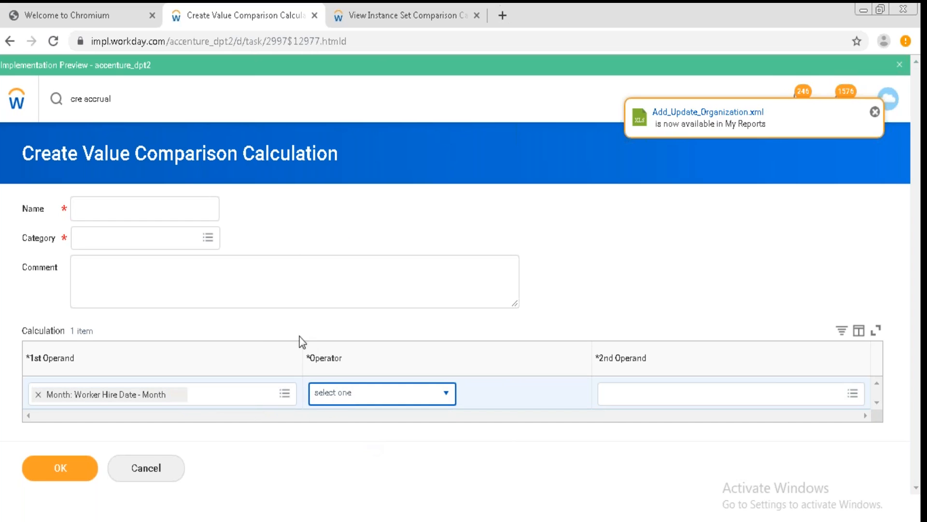
click(356, 327)
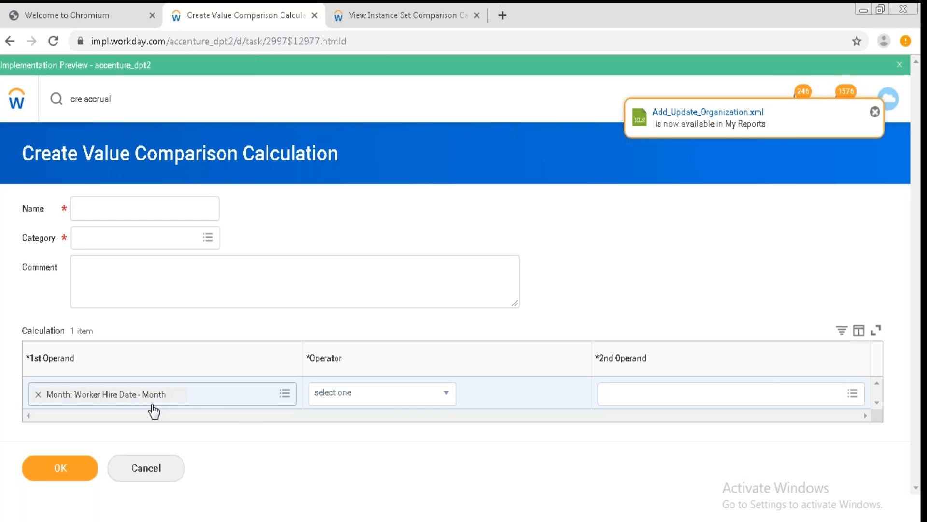
Set the comparison operator to equal to and the second operand to the value 1.
click(367, 401)
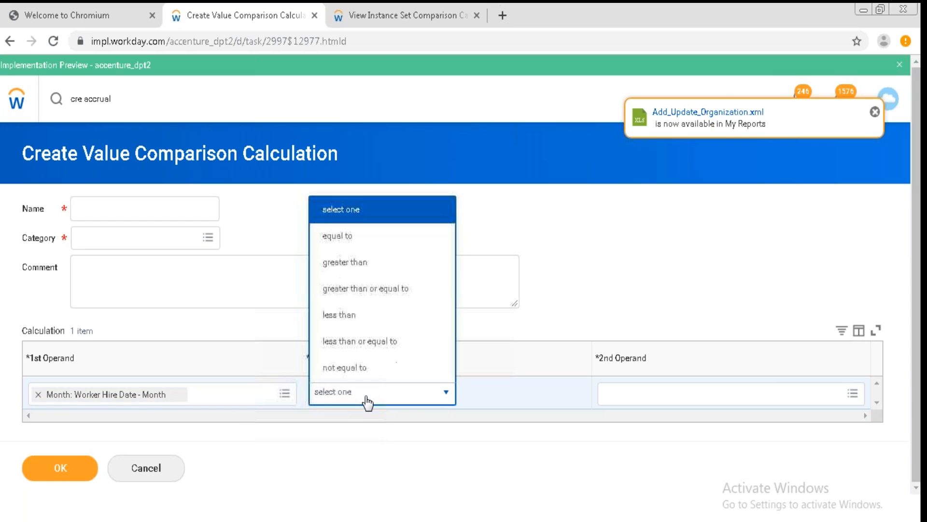
click(384, 238)
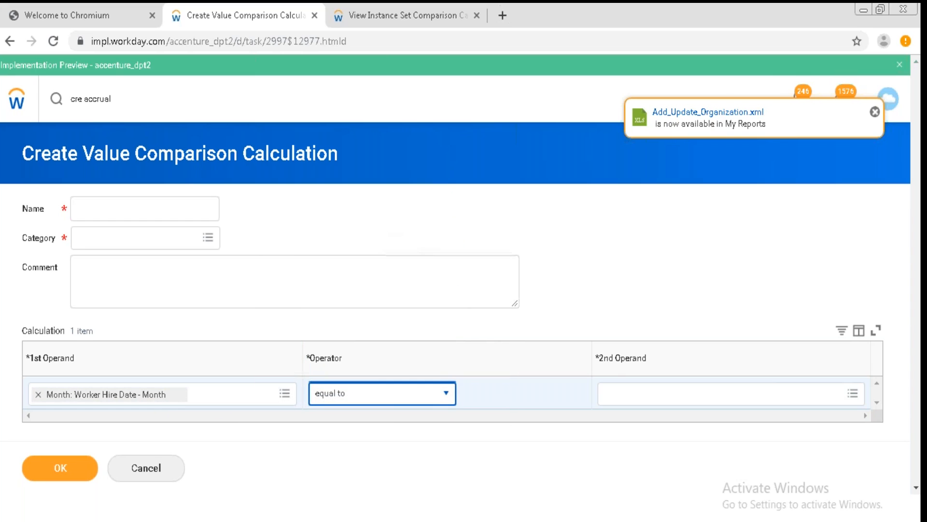
click(644, 403)
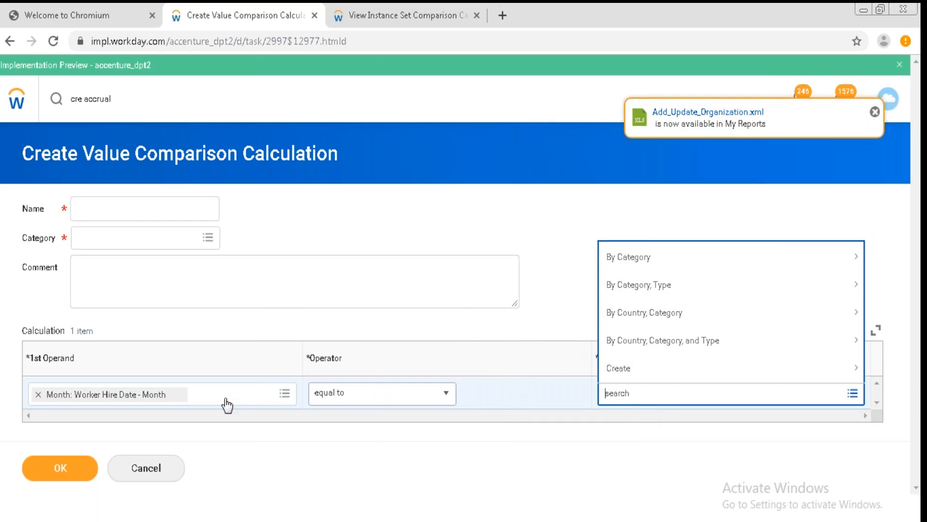
click(182, 396)
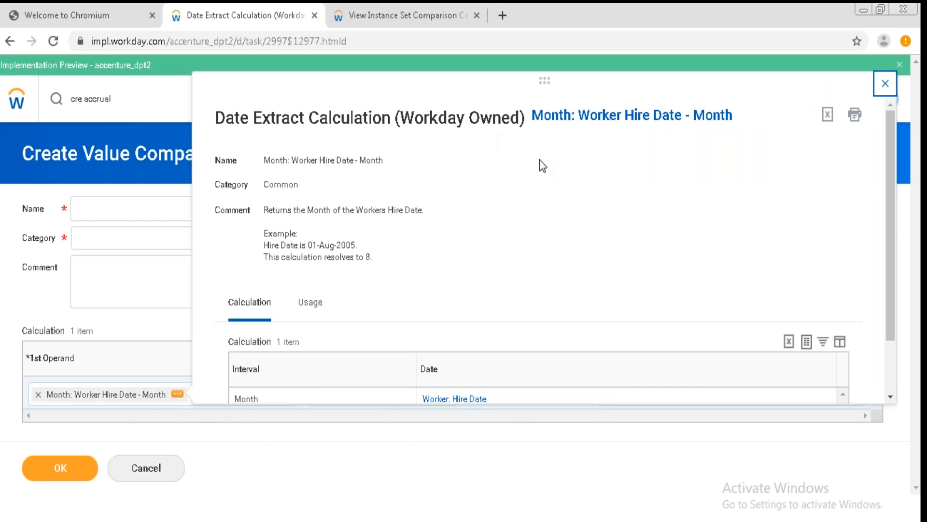
click(783, 482)
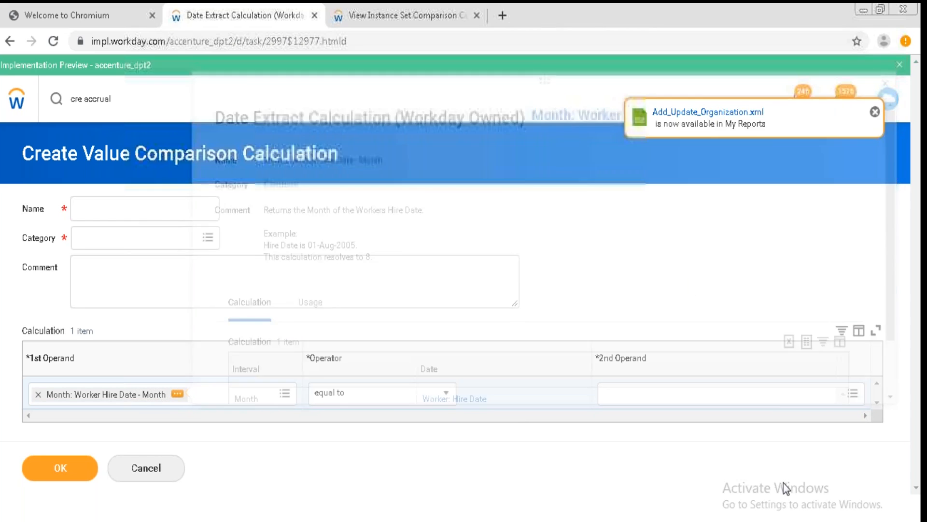
click(643, 401)
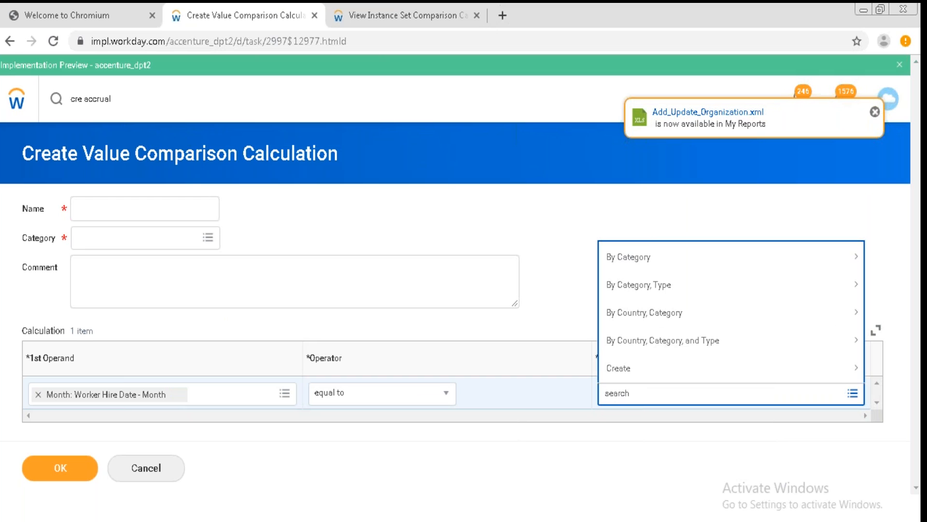
text(1)
key(Return)
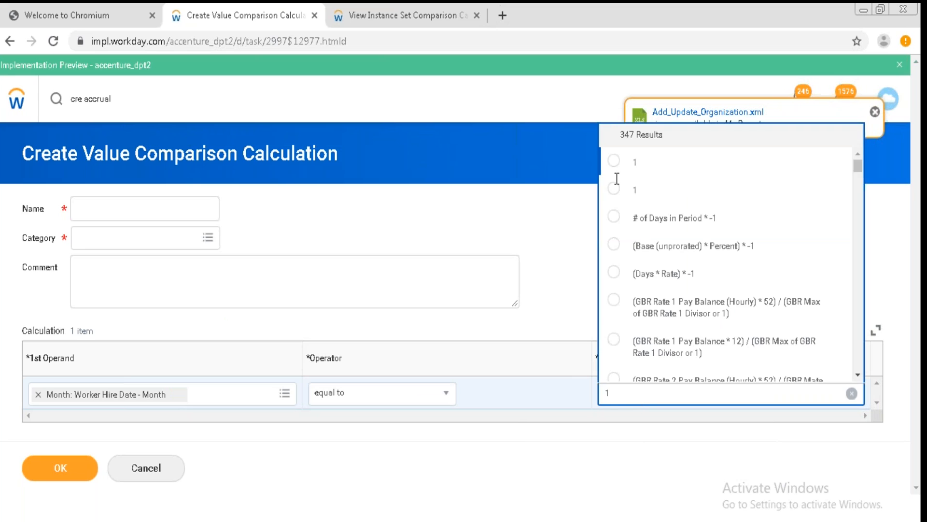
click(614, 161)
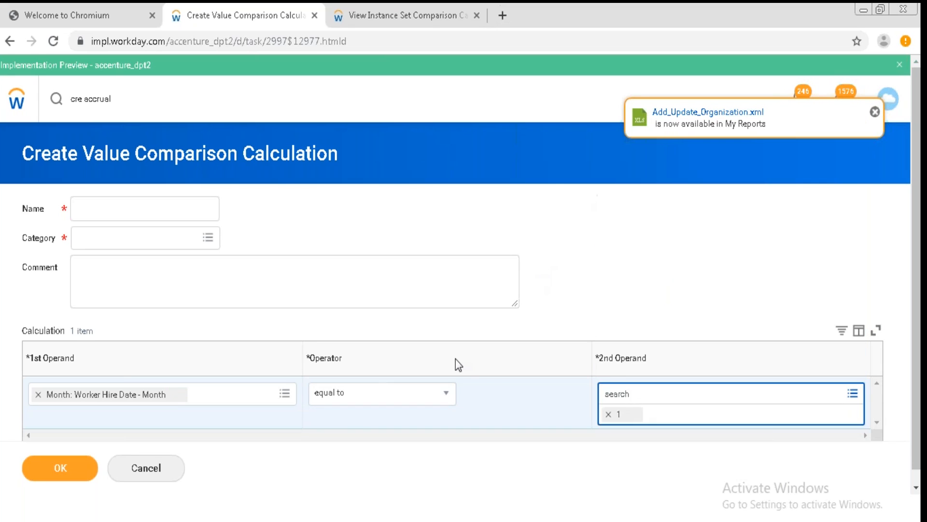
Name the value comparison calculation Hire month is Jan, assign the Absence category, and save it.
click(144, 215)
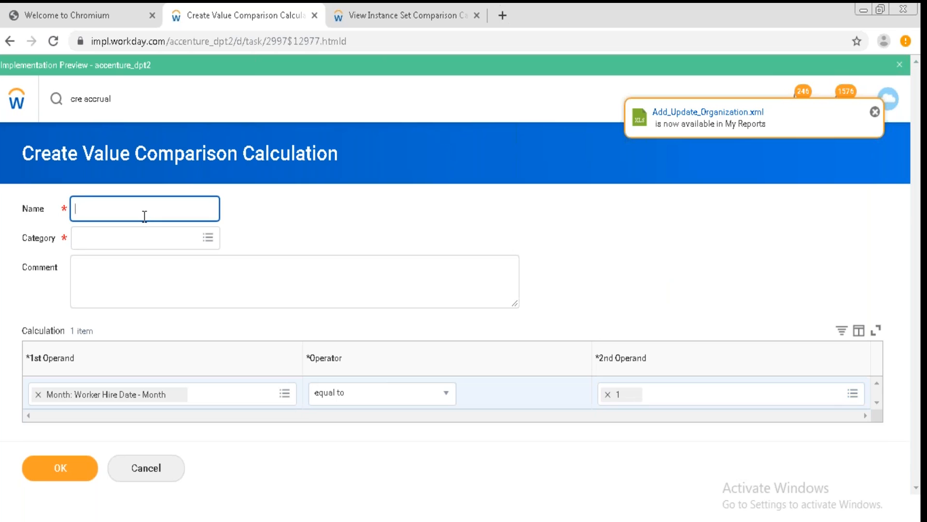
text(Hire month is Jan)
click(145, 238)
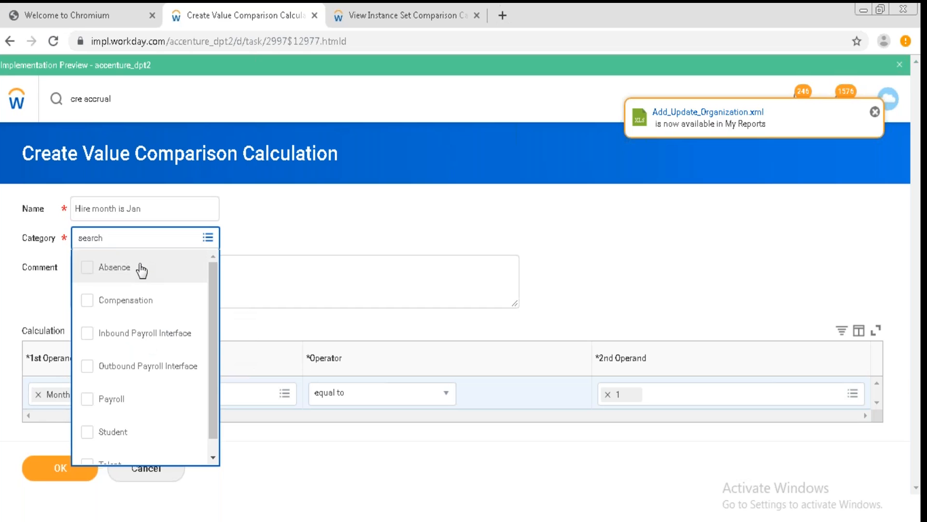
click(143, 268)
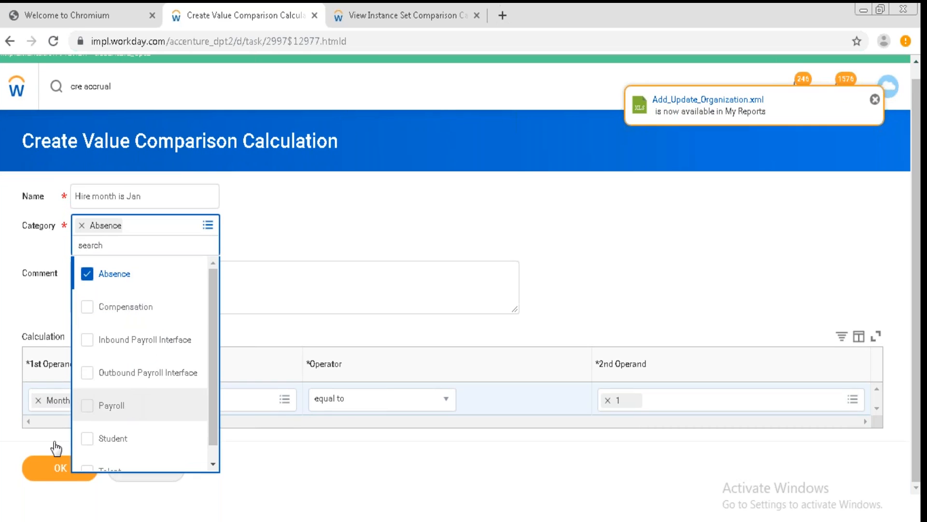
click(51, 471)
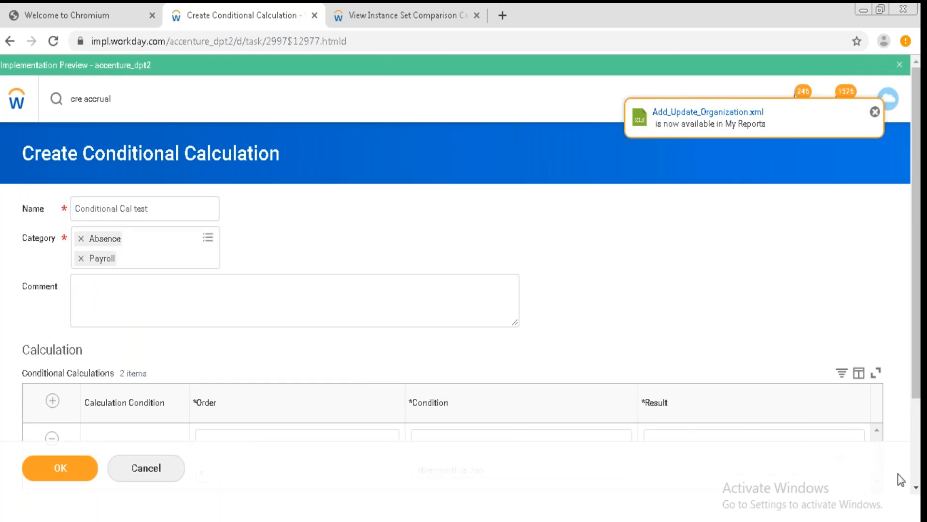
Set the second conditional row's result to 40.
click(916, 489)
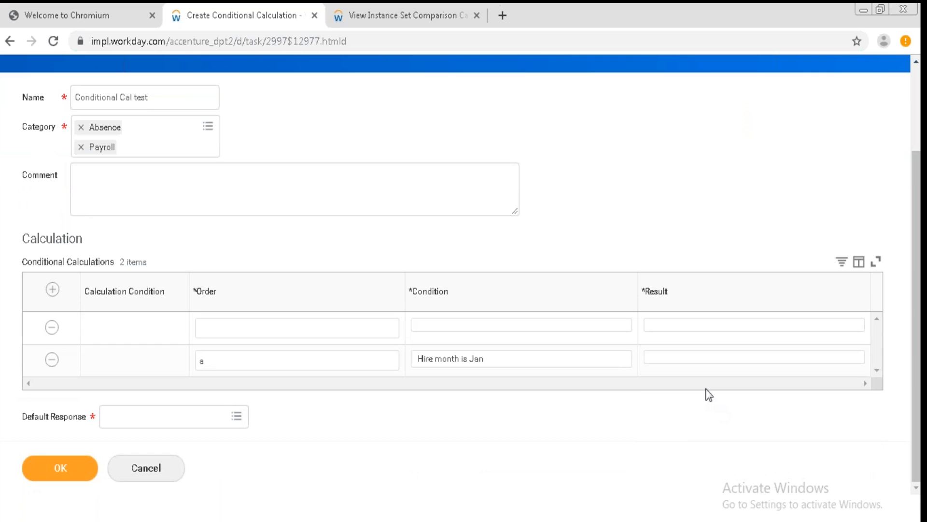
click(685, 360)
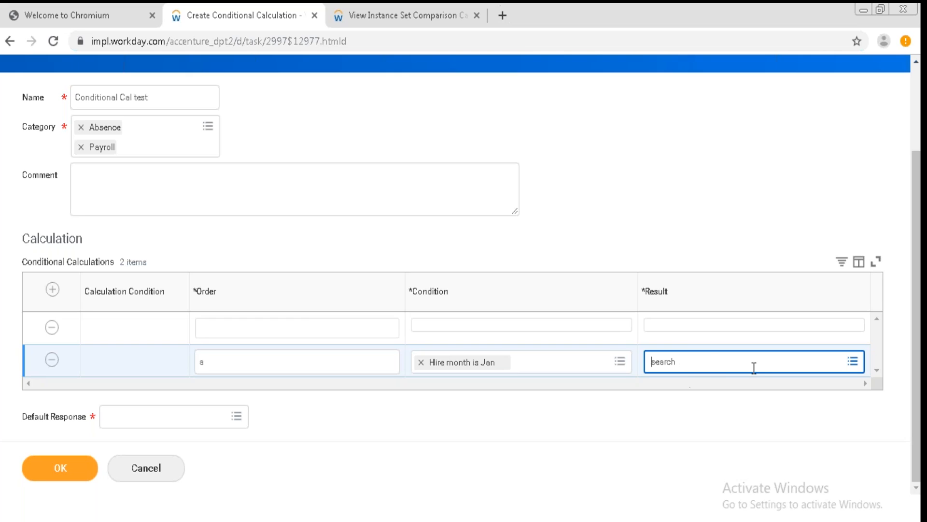
click(858, 366)
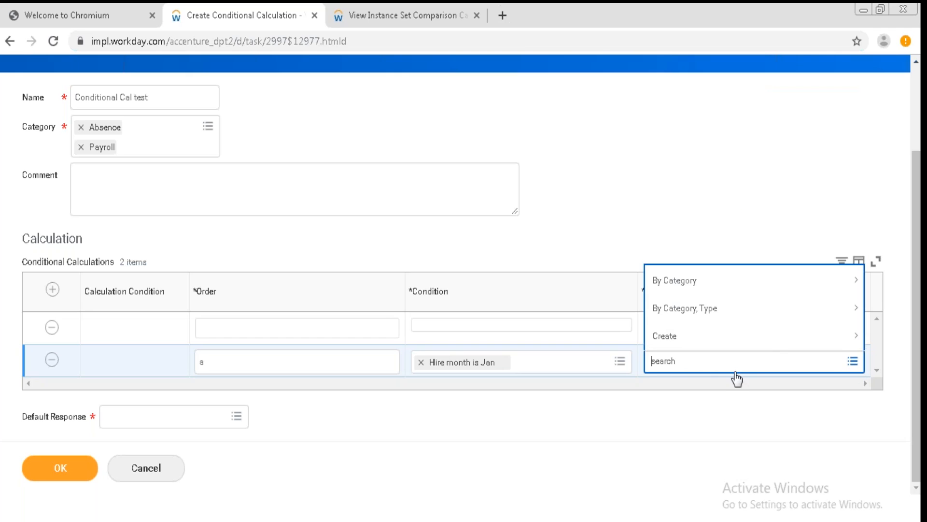
text(40)
key(Return)
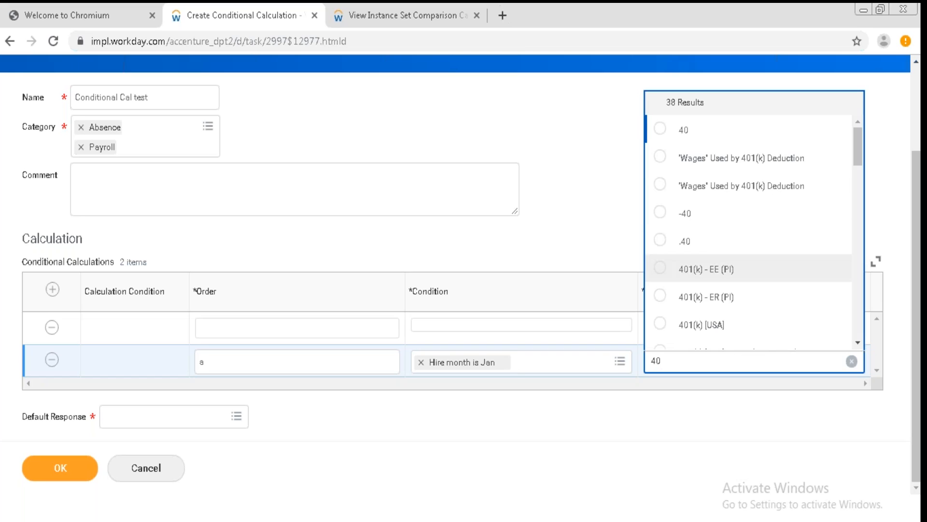
click(660, 129)
click(673, 241)
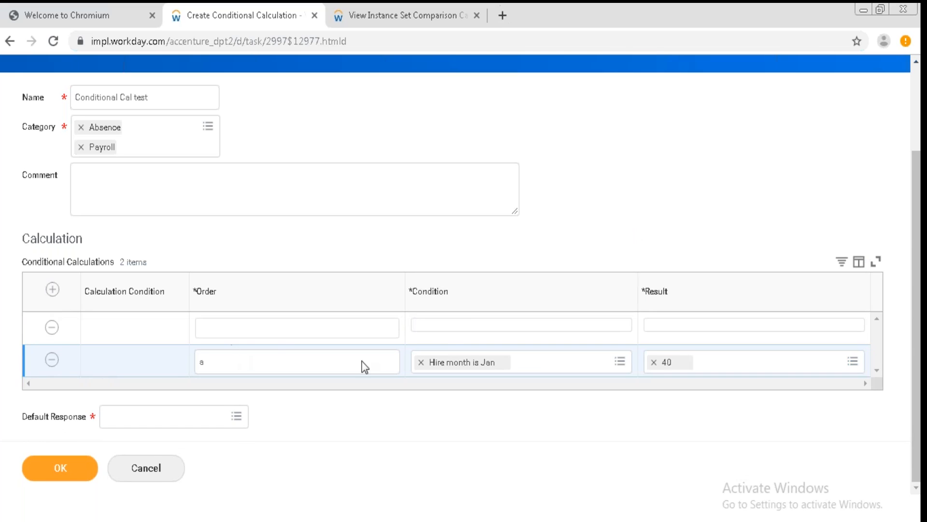
From the first row's condition field, start creating a new logic calculation.
click(440, 329)
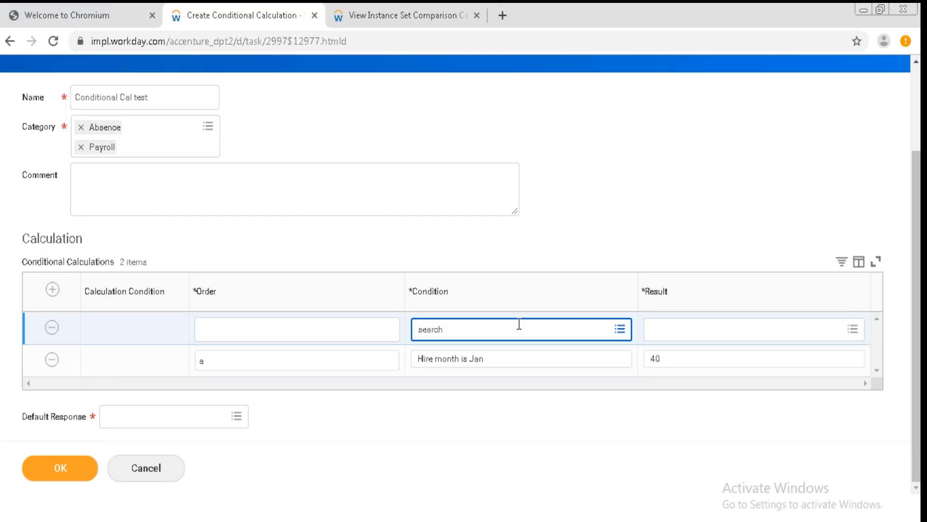
click(621, 329)
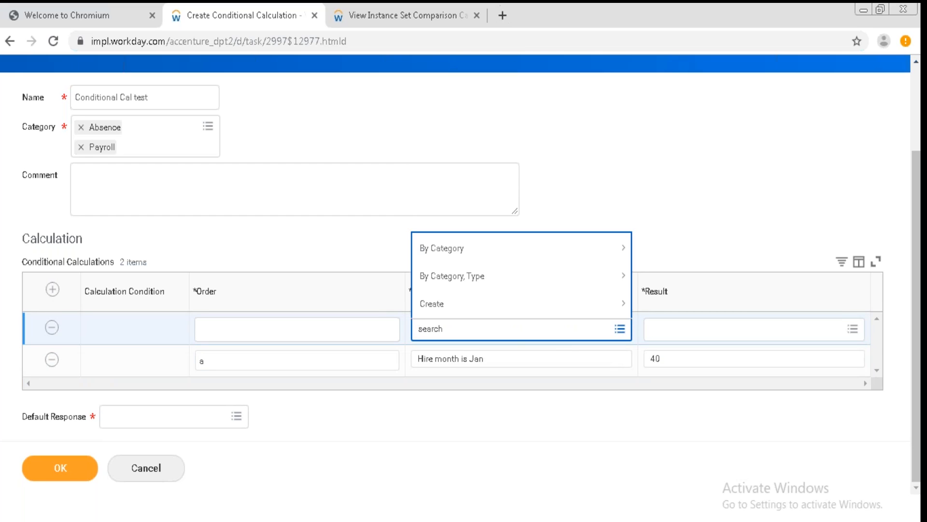
click(565, 304)
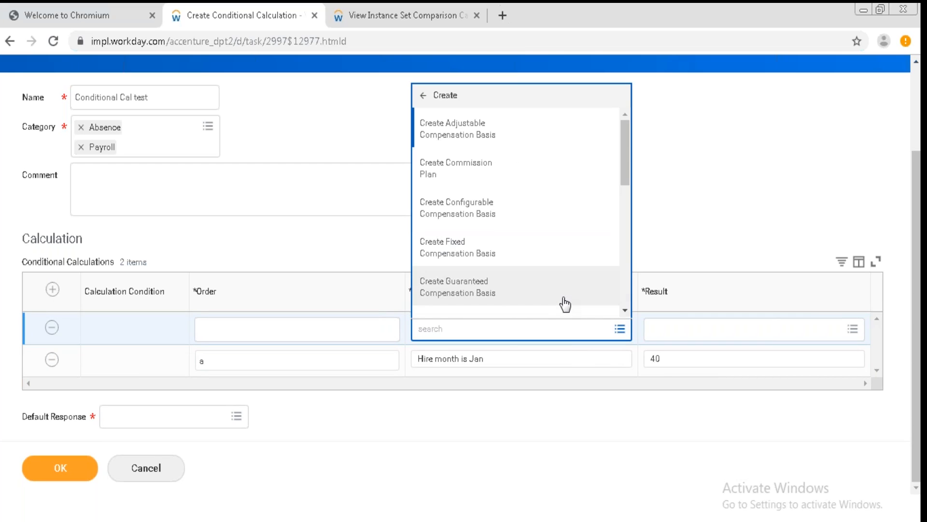
click(625, 310)
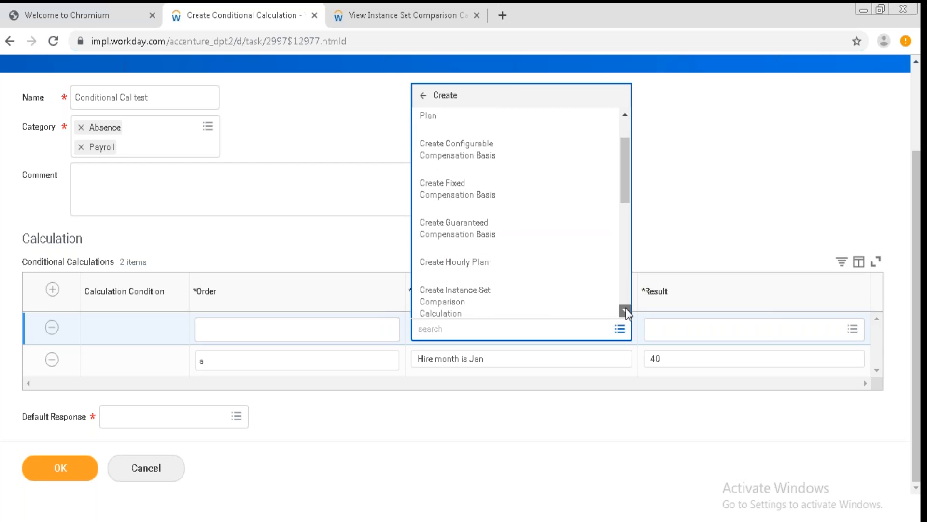
click(625, 310)
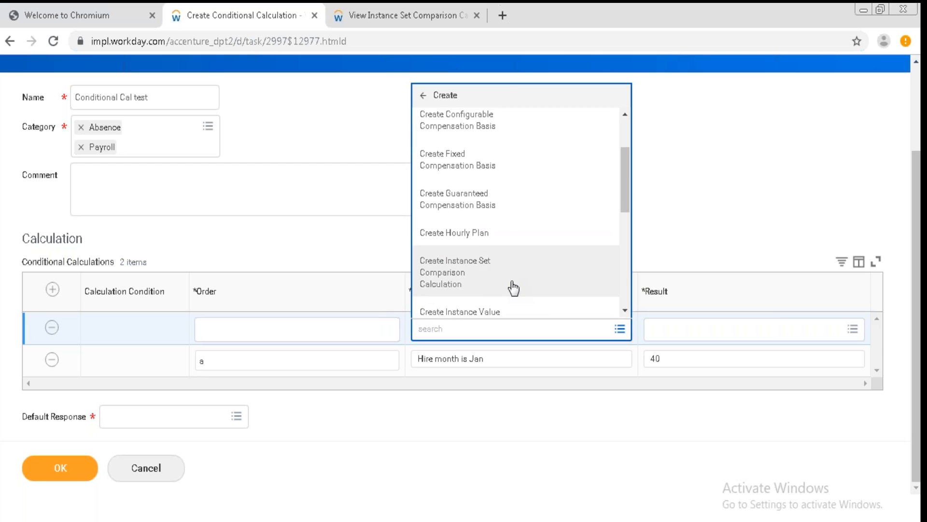
click(624, 306)
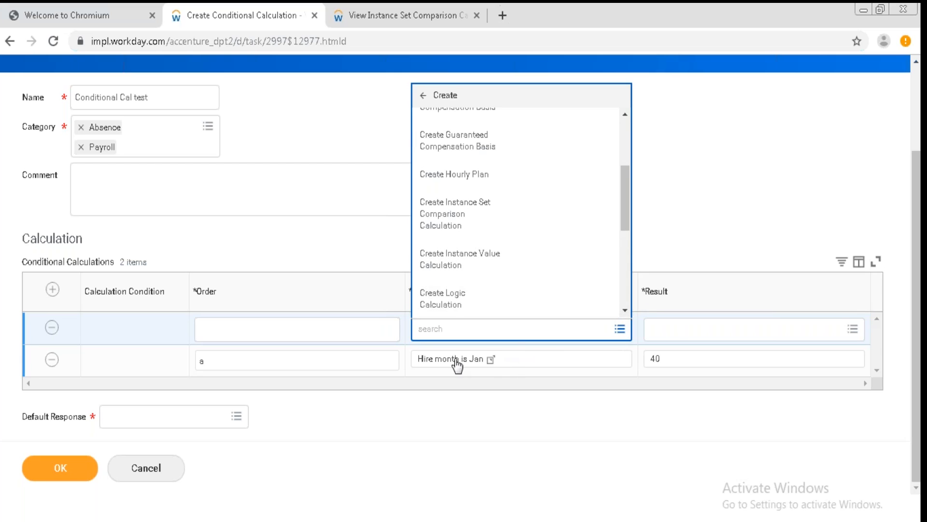
click(625, 310)
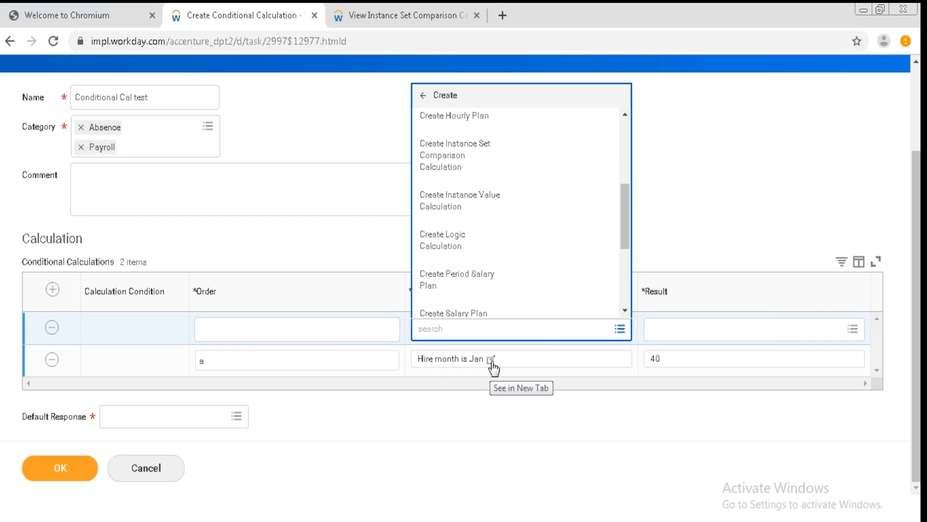
click(624, 115)
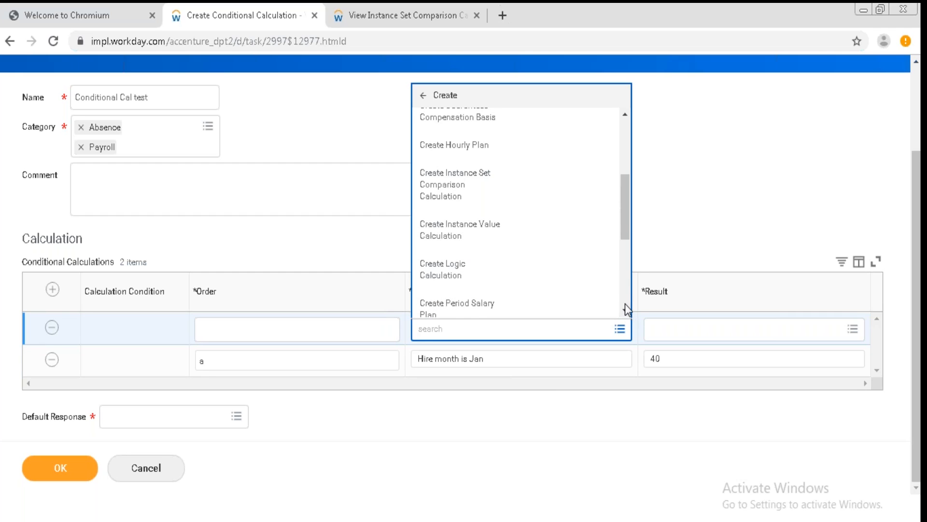
scroll(625, 305, down, 7)
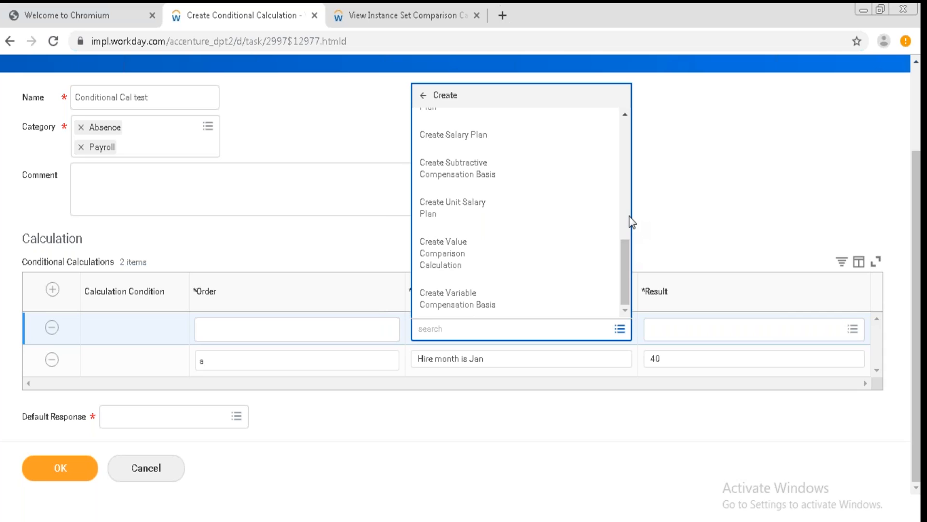
click(624, 119)
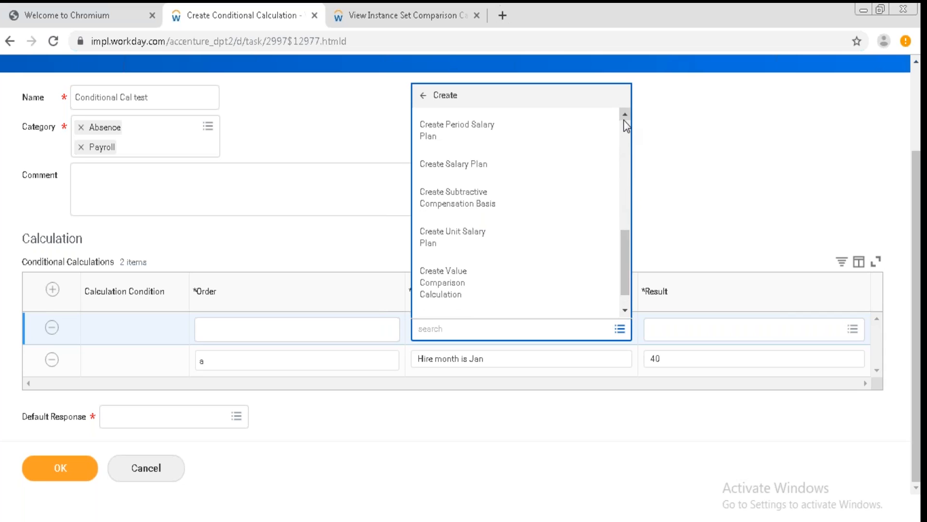
click(624, 119)
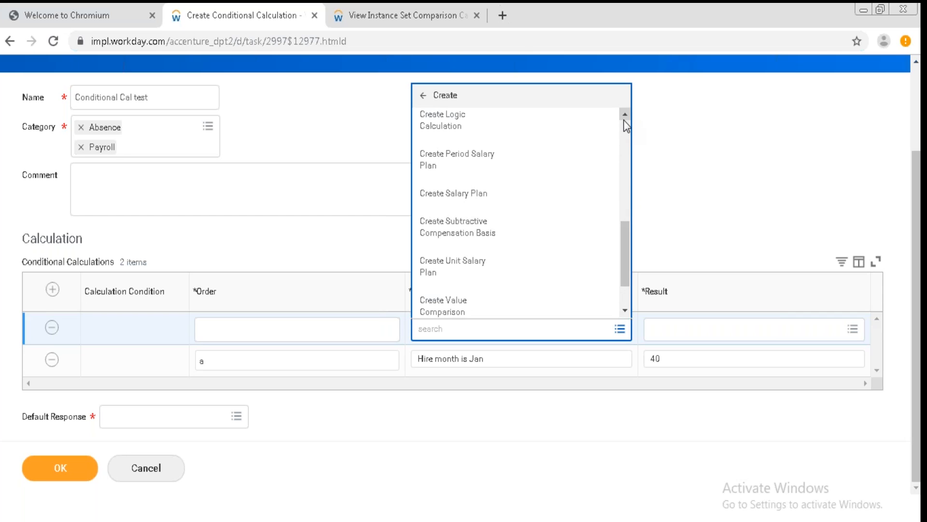
click(624, 312)
click(624, 312)
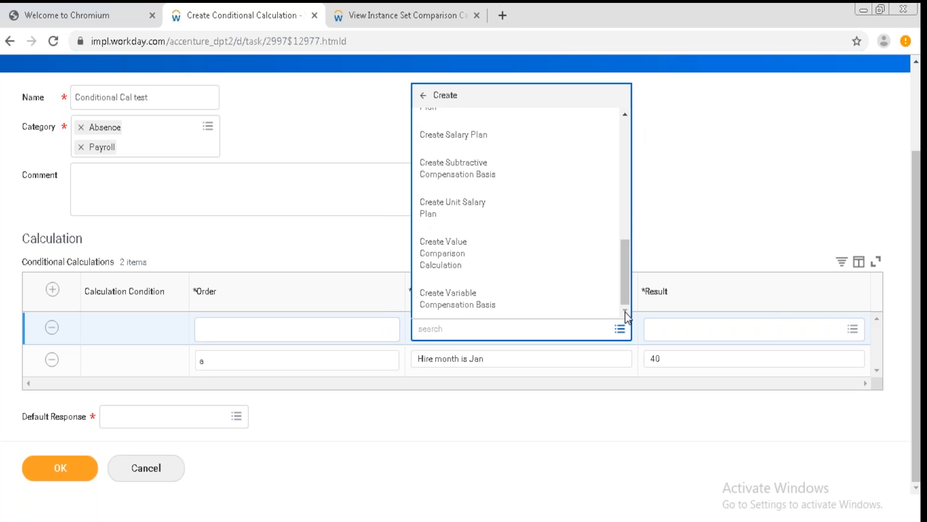
click(625, 114)
click(625, 115)
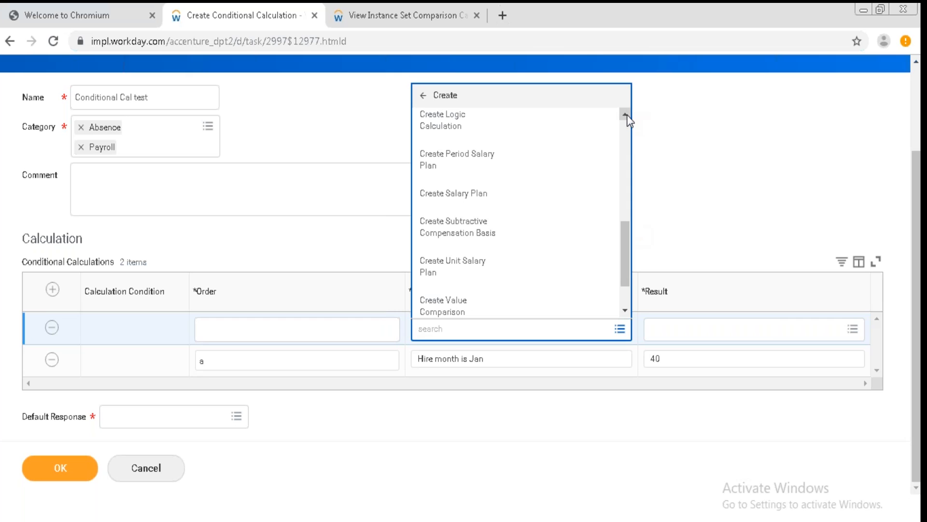
click(625, 115)
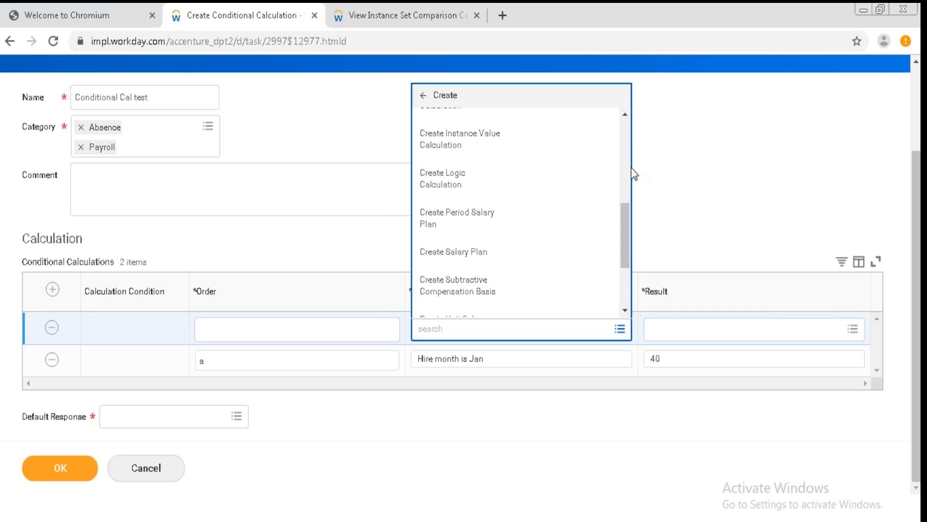
click(625, 114)
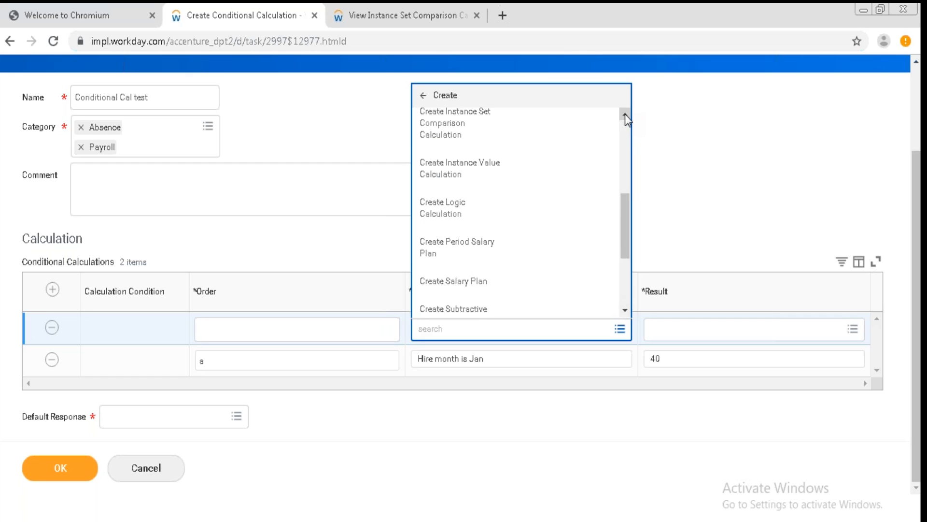
click(550, 212)
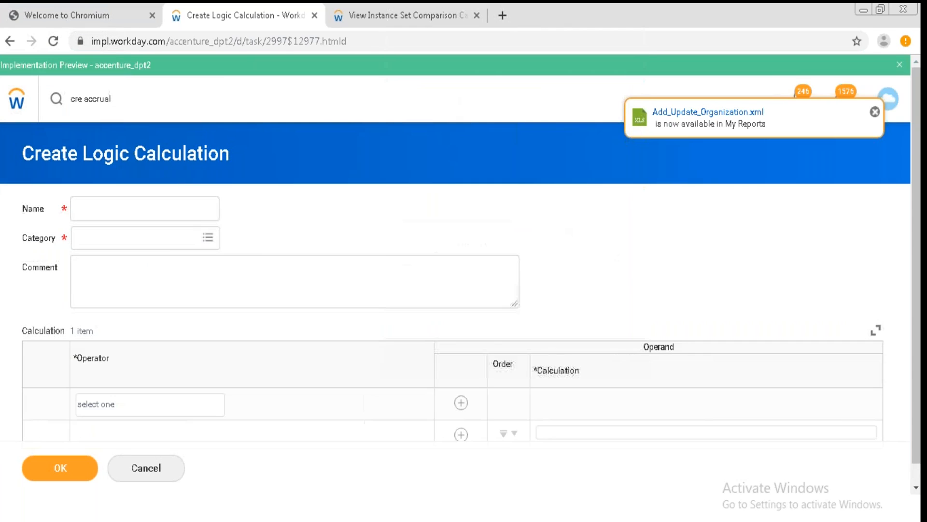
click(170, 414)
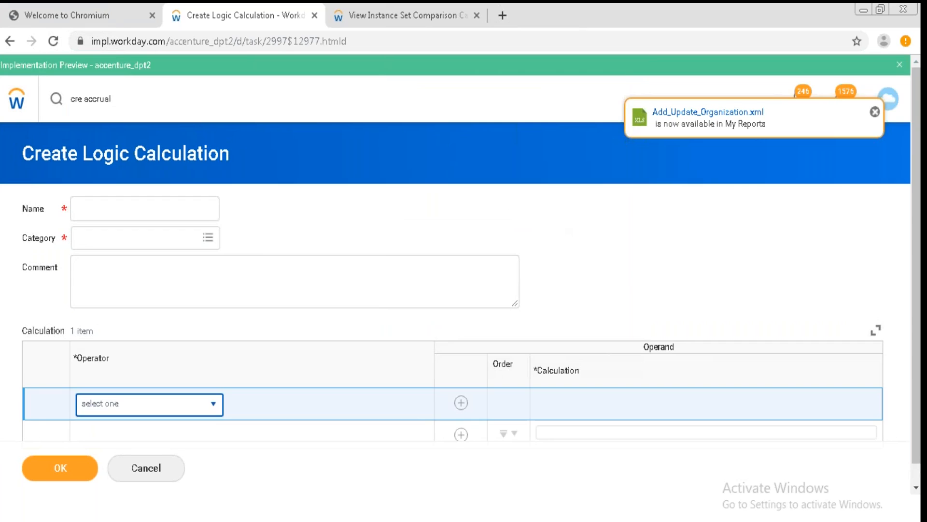
click(214, 408)
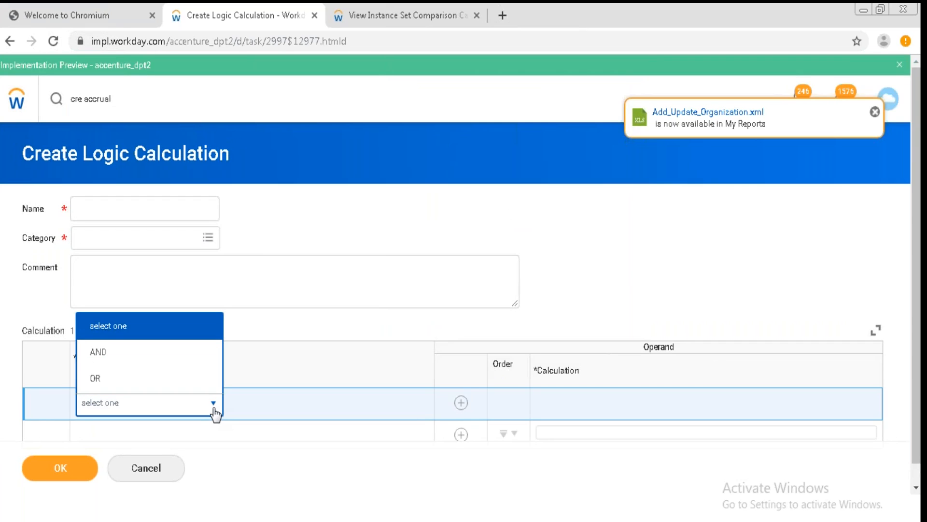
click(193, 364)
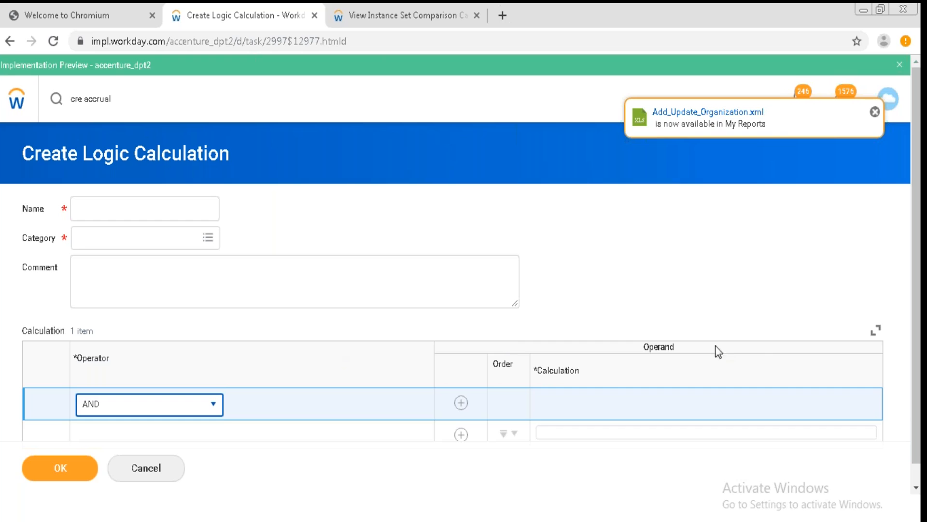
click(916, 488)
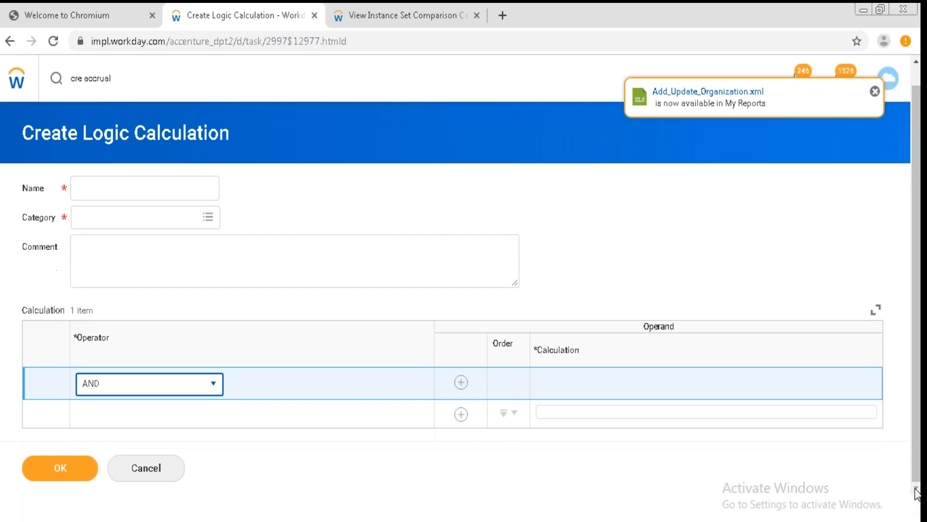
click(765, 412)
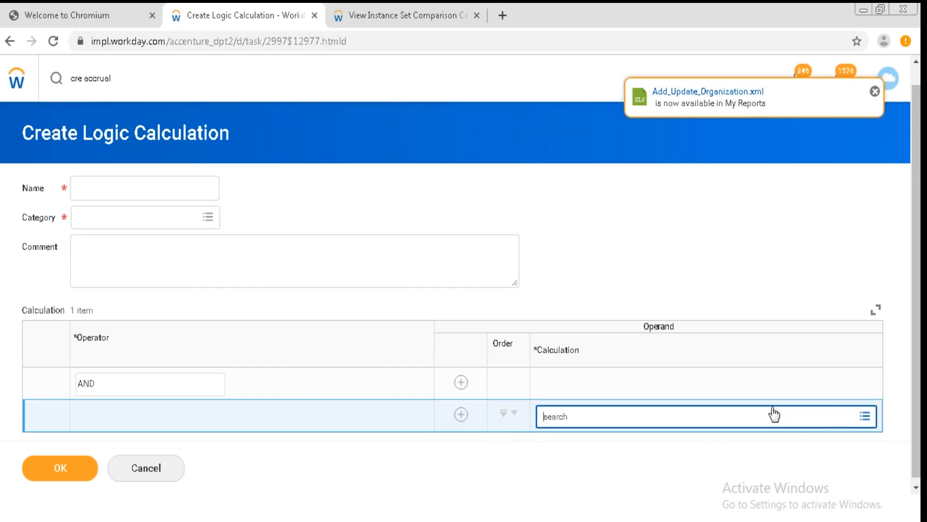
click(864, 416)
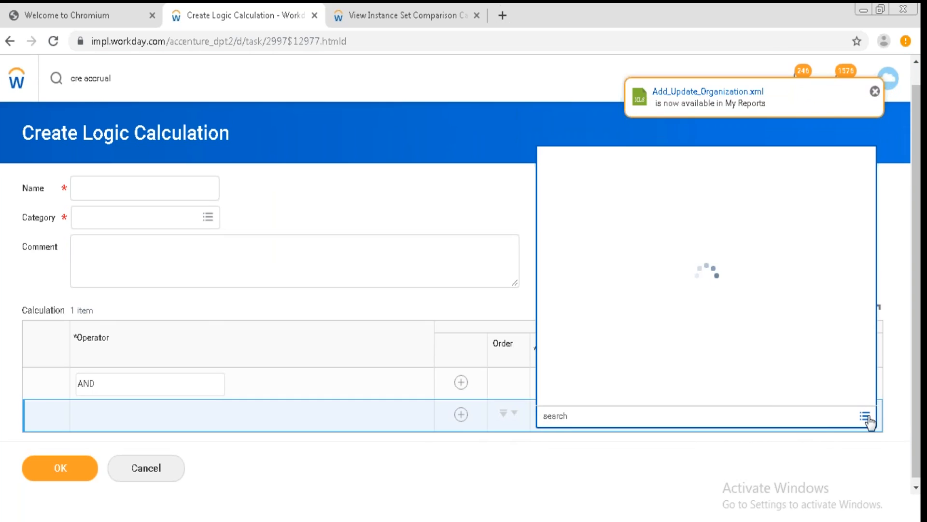
click(728, 393)
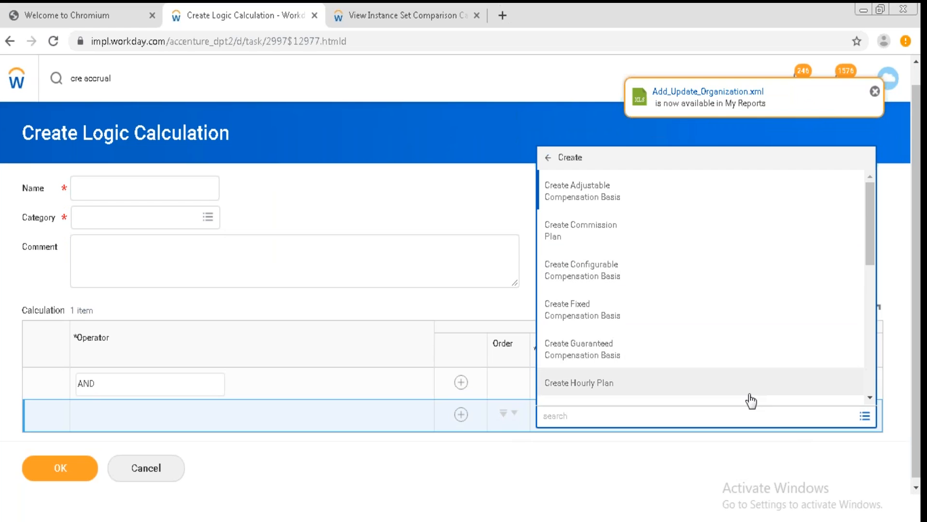
click(869, 397)
click(869, 397)
click(869, 396)
click(869, 397)
click(869, 397)
click(869, 397)
click(869, 397)
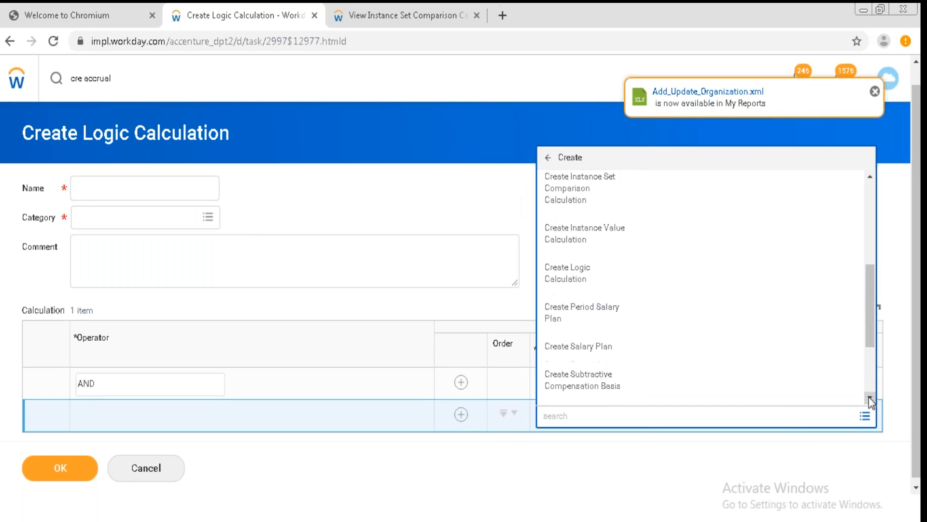
click(869, 397)
click(870, 397)
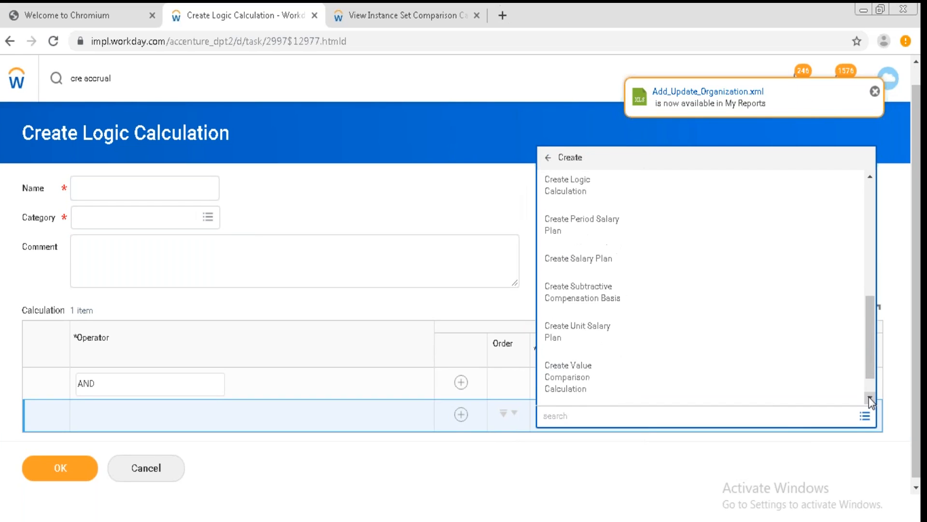
click(869, 397)
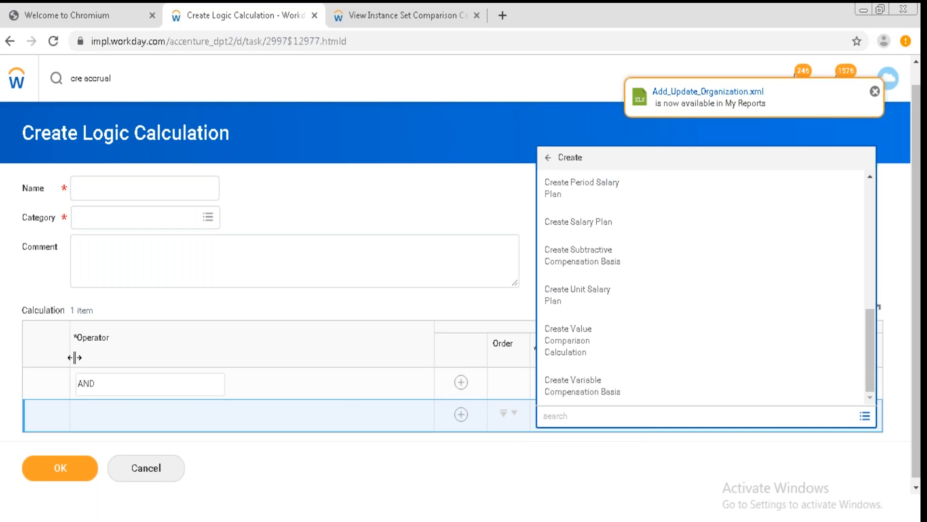
click(151, 476)
click(392, 300)
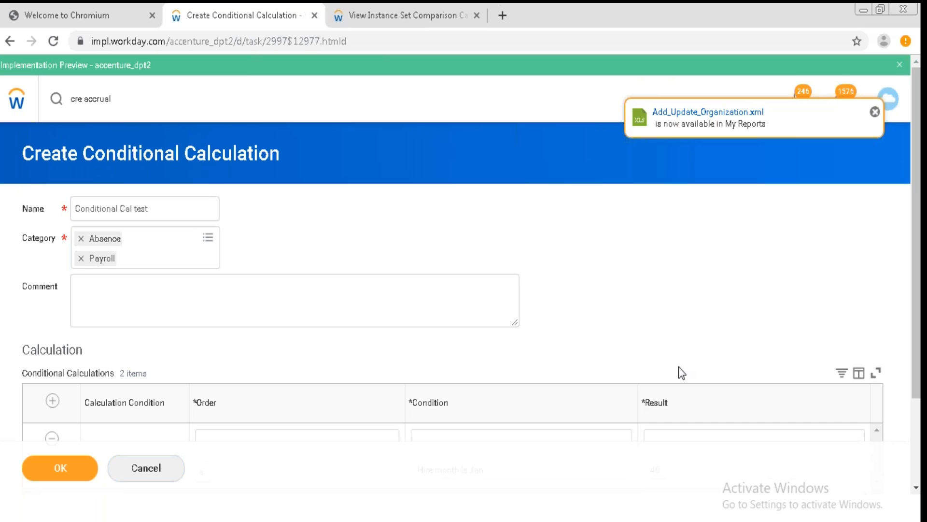
Open the condition field of the first conditional row to choose its calculation.
click(916, 488)
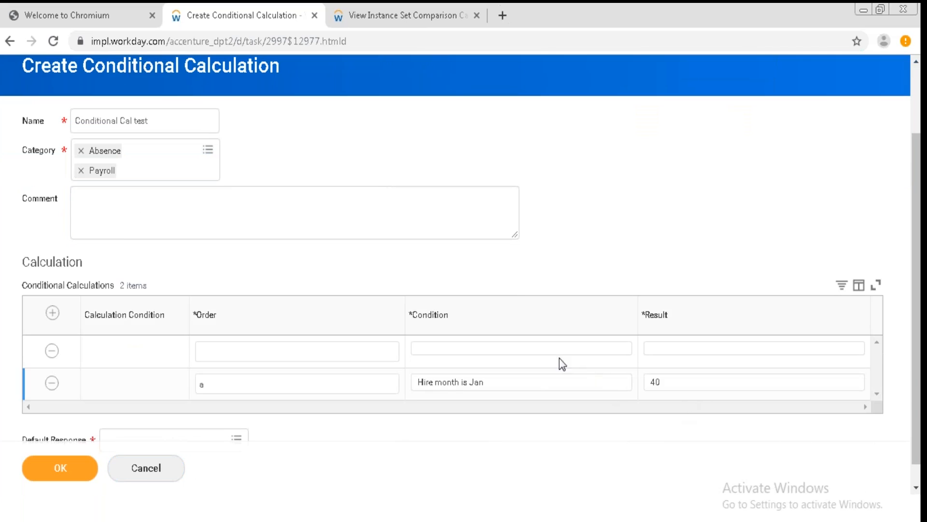
click(536, 356)
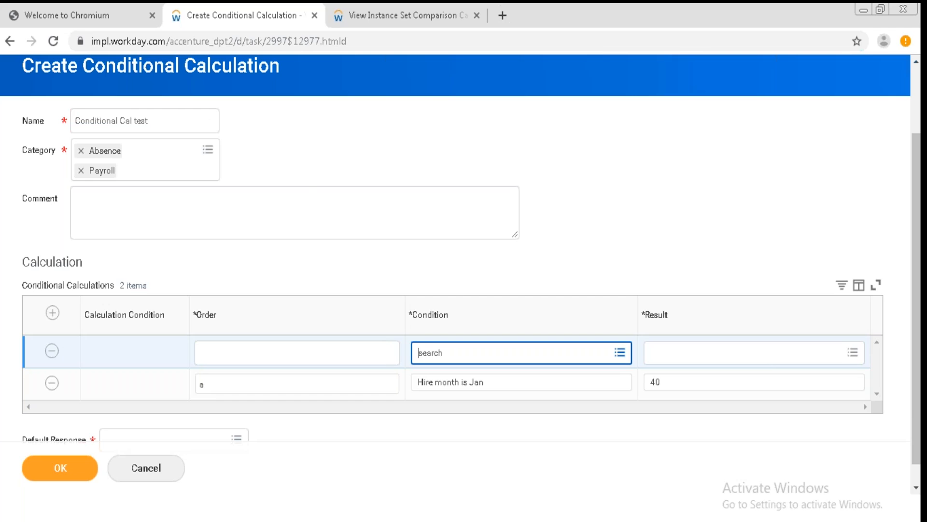
Browse the calculation types that can be created from the first row's condition field.
click(620, 353)
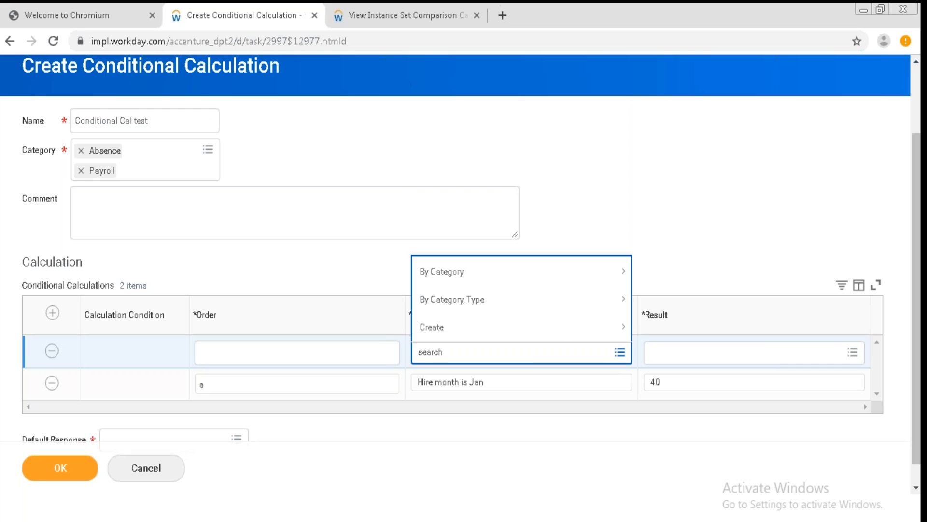
click(557, 338)
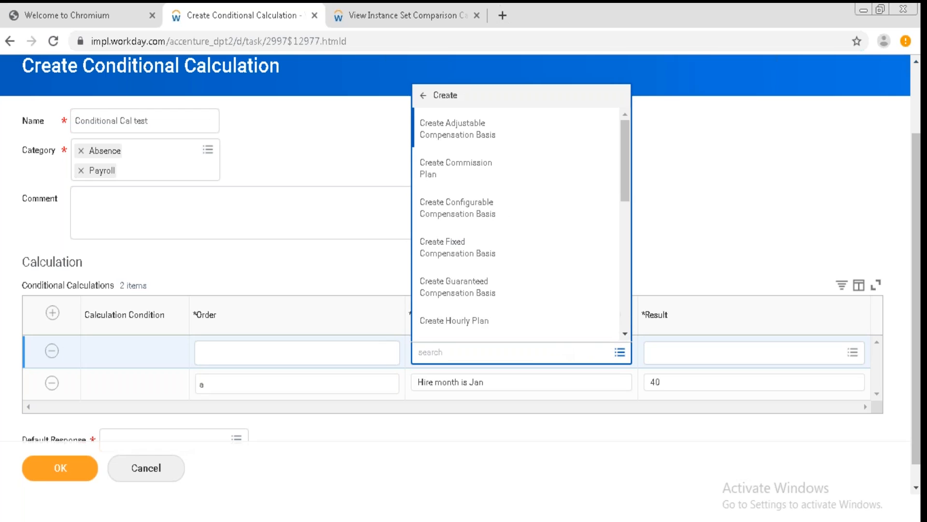
scroll(625, 335, down, 5)
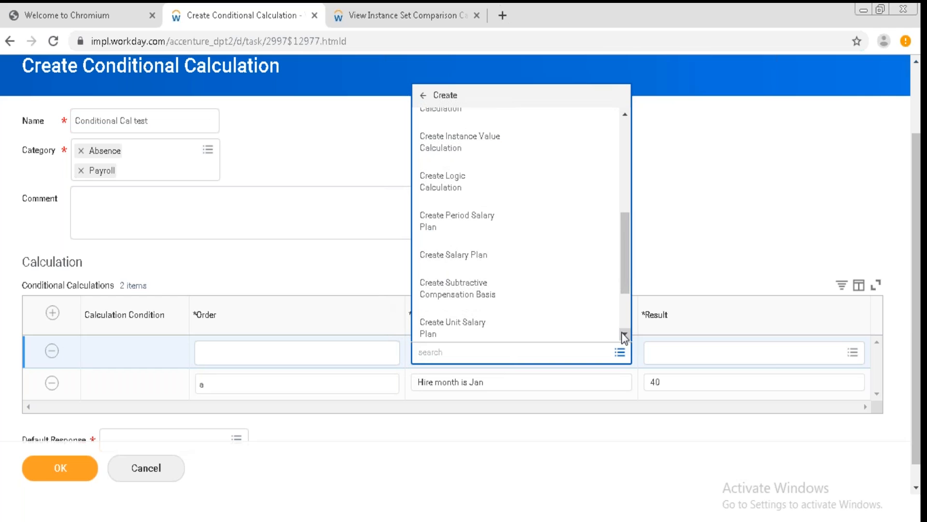
scroll(627, 335, down, 2)
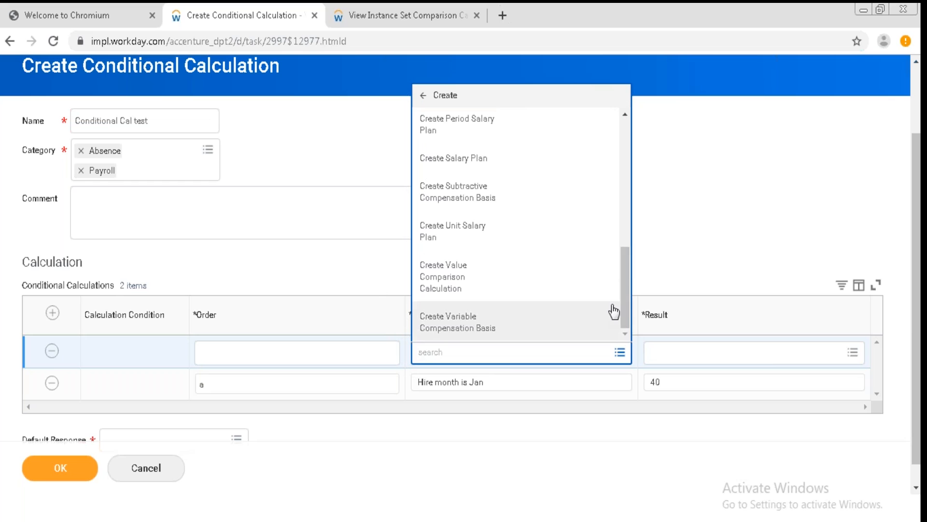
drag(625, 310, 624, 214)
From the first row's result field, start creating a new arithmetic calculation.
click(709, 363)
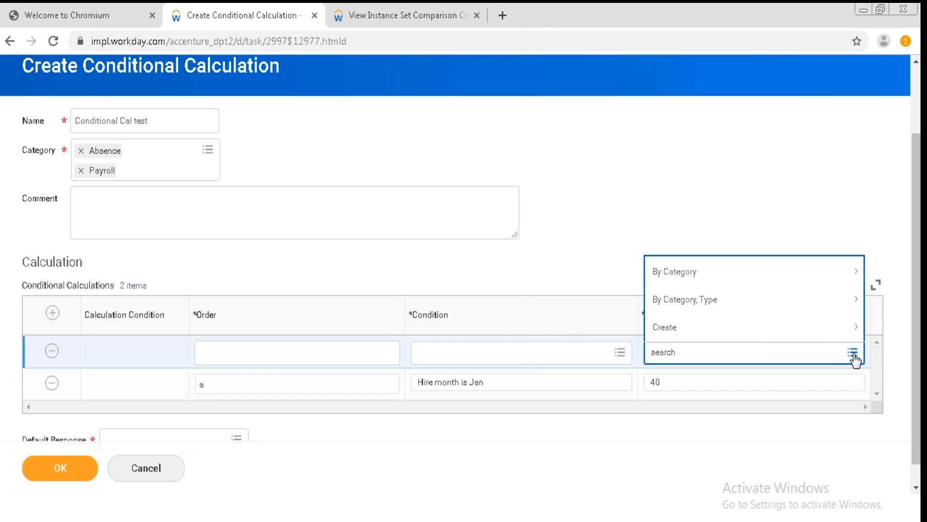
click(763, 333)
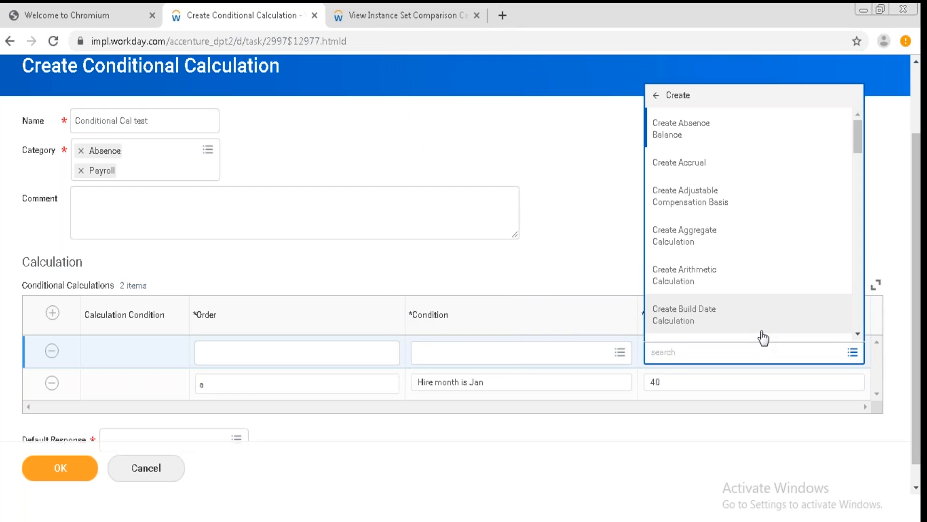
click(713, 285)
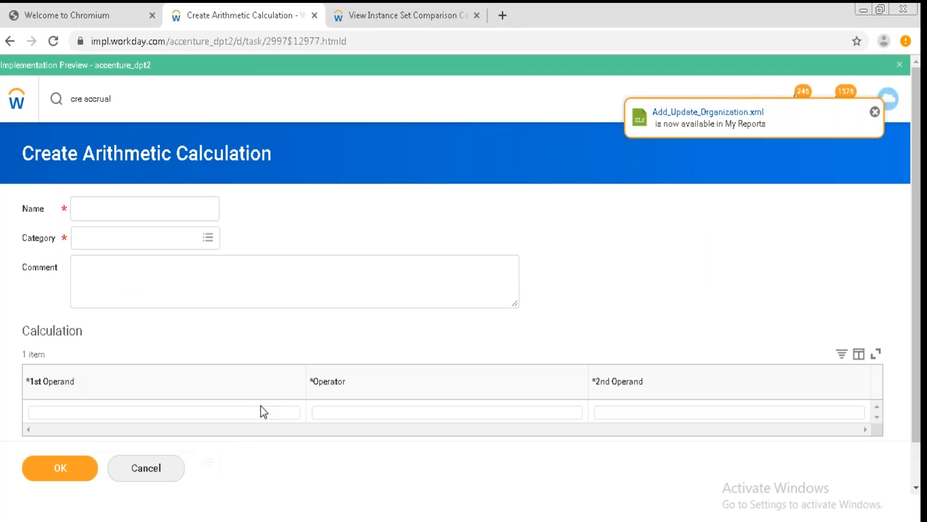
Search for days and set the first operand to #Actual Number of Days Worked.
click(243, 414)
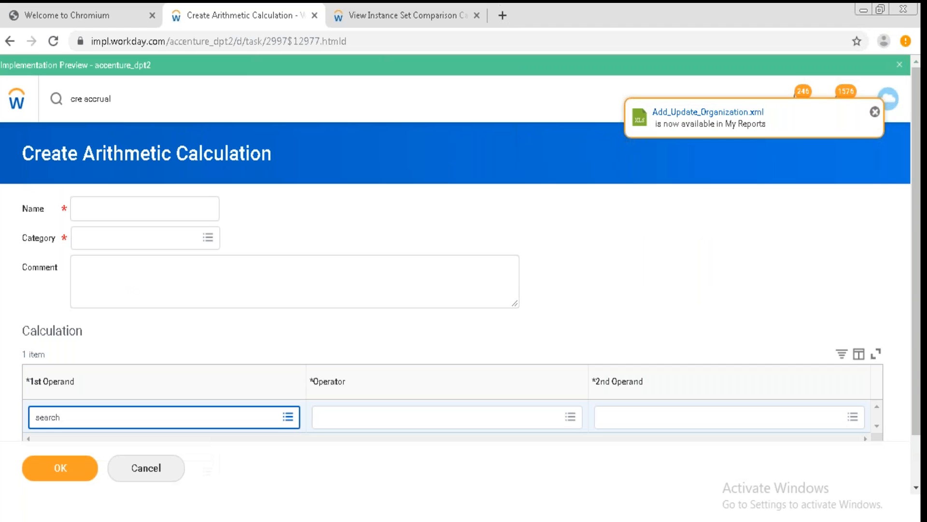
click(289, 417)
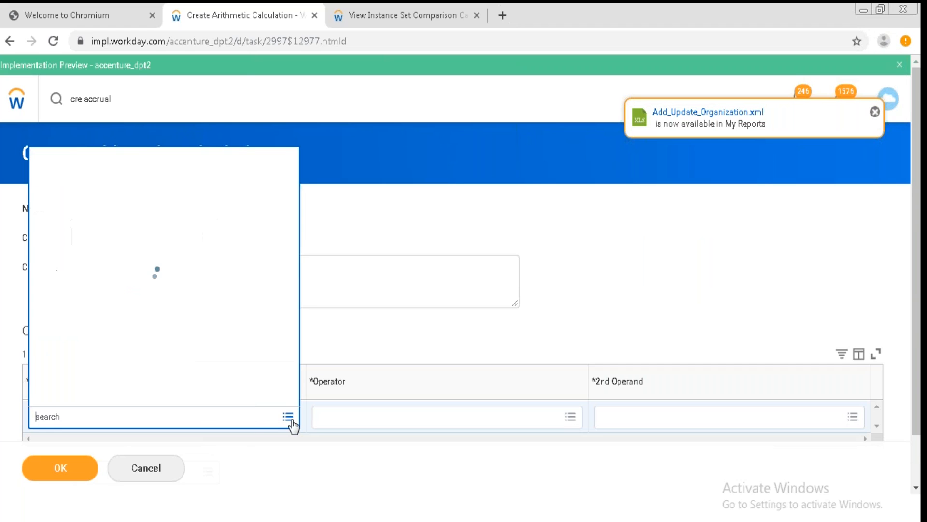
click(217, 404)
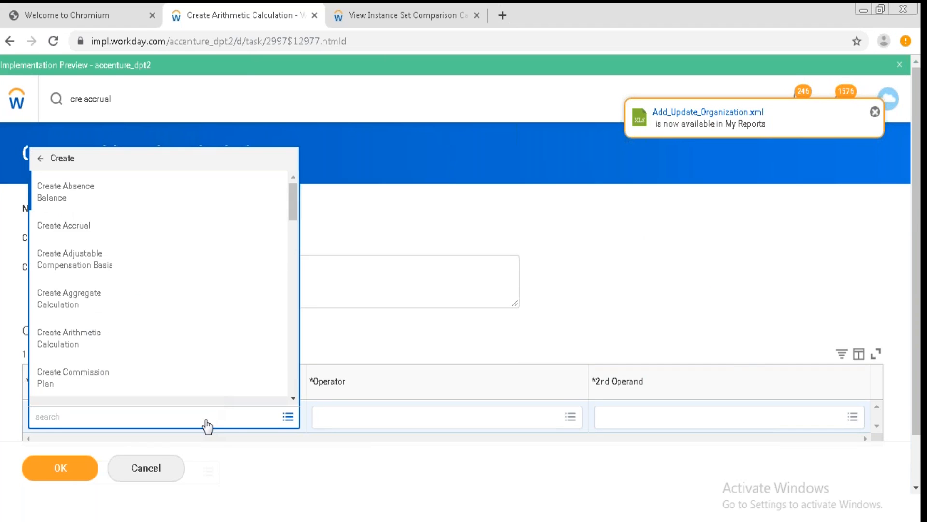
click(207, 420)
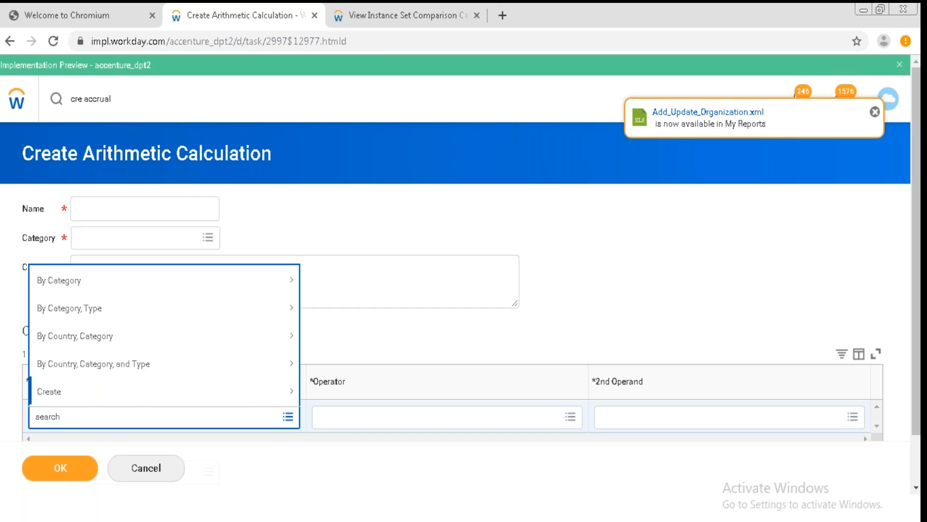
text(days)
key(Return)
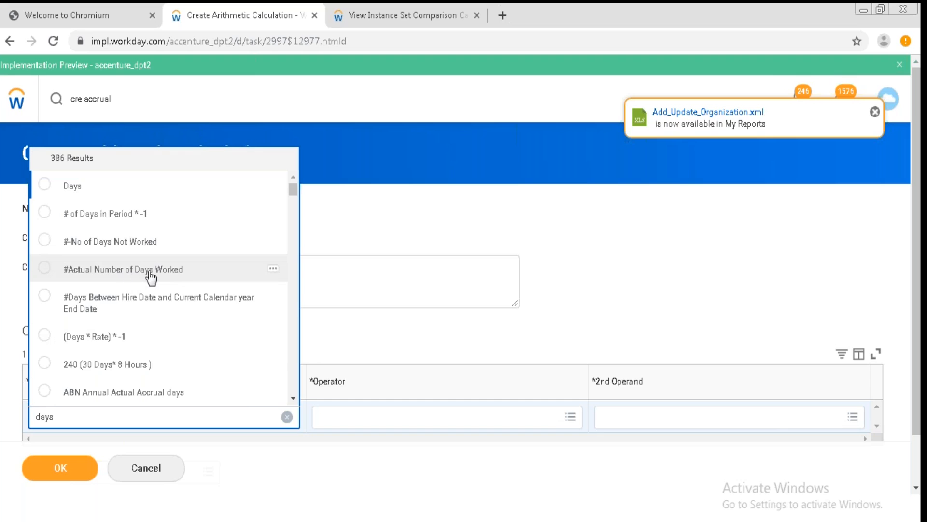
click(179, 272)
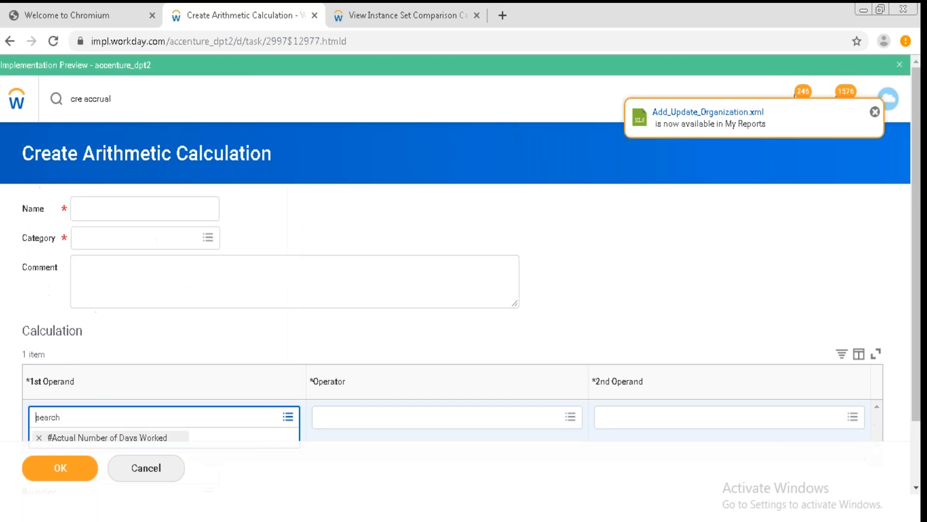
Set the operator to Divide and the second operand to 5.
click(410, 423)
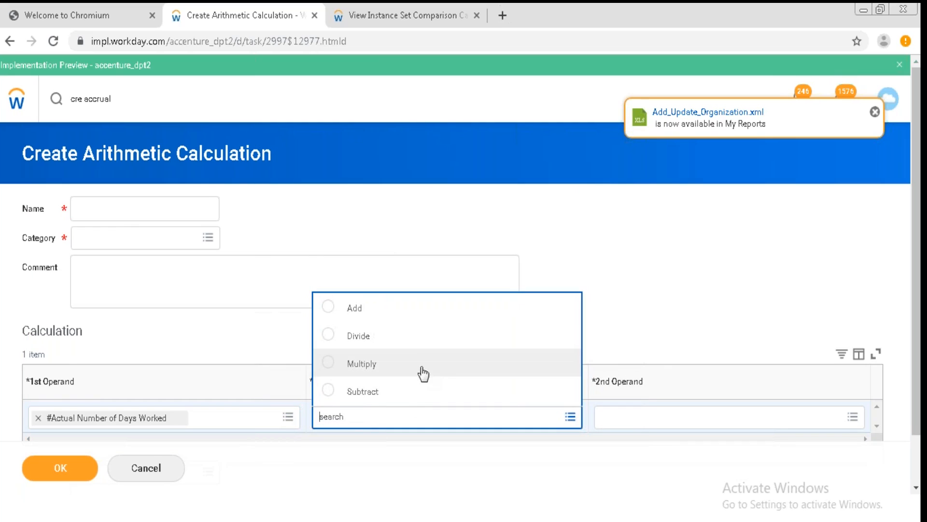
click(419, 339)
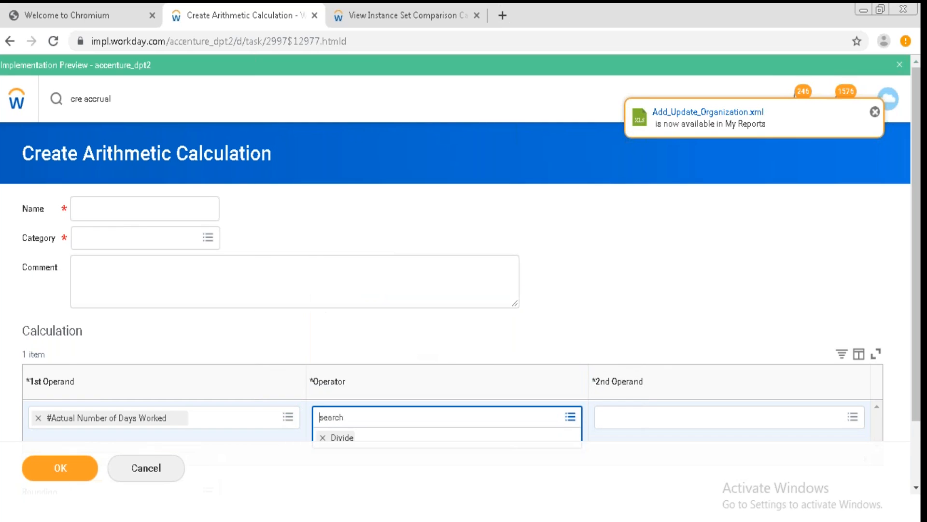
click(629, 418)
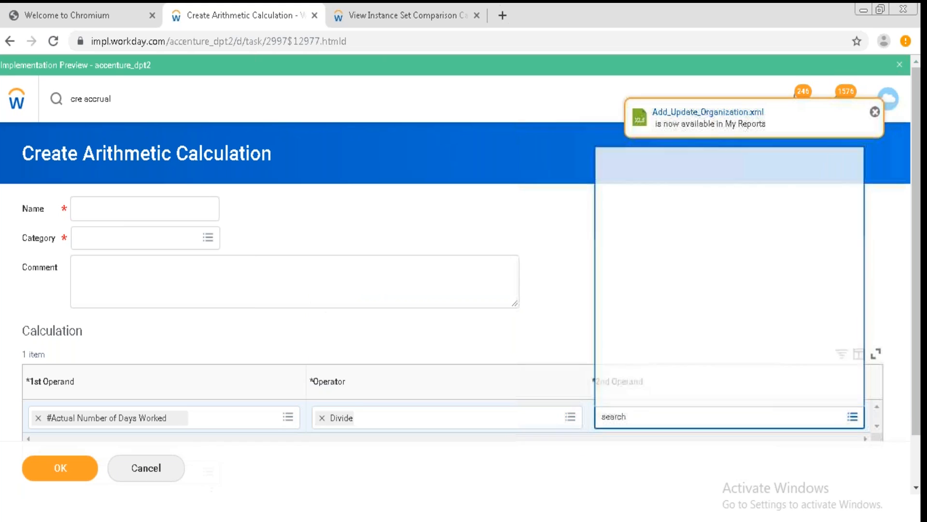
text(5)
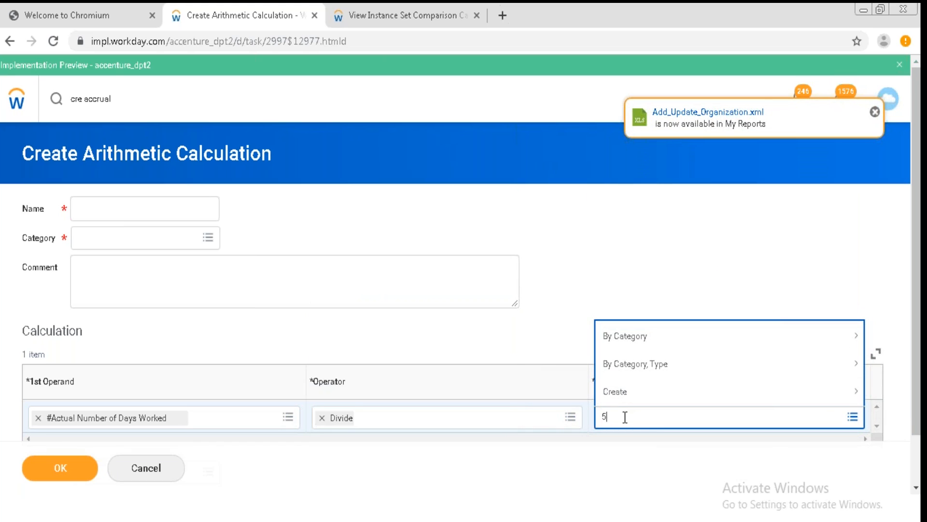
key(Return)
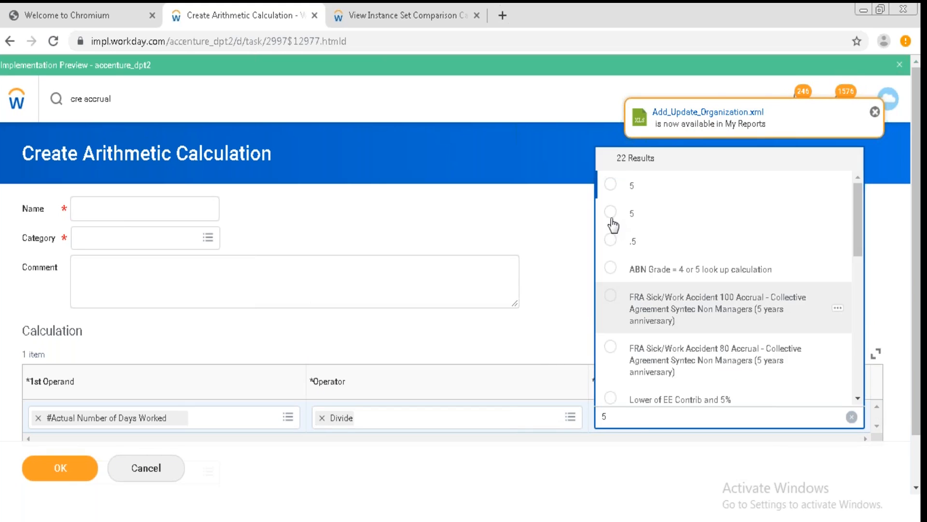
click(612, 187)
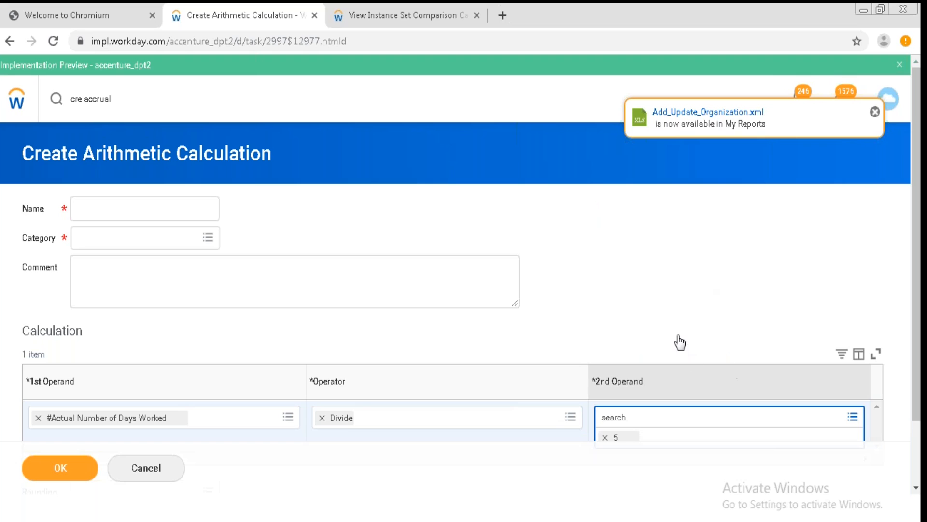
Open the details of the #Actual Number of Days Worked calculation, then close them.
mouse_move(177, 419)
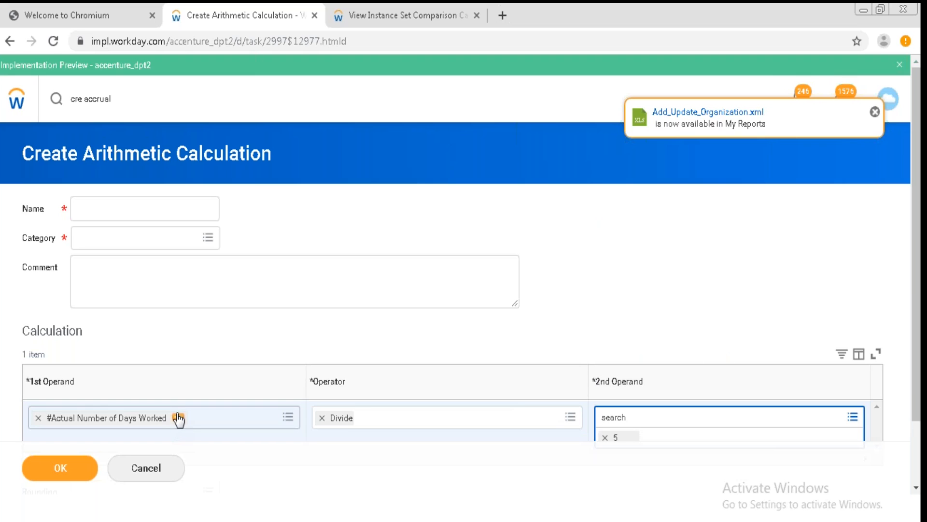
click(177, 418)
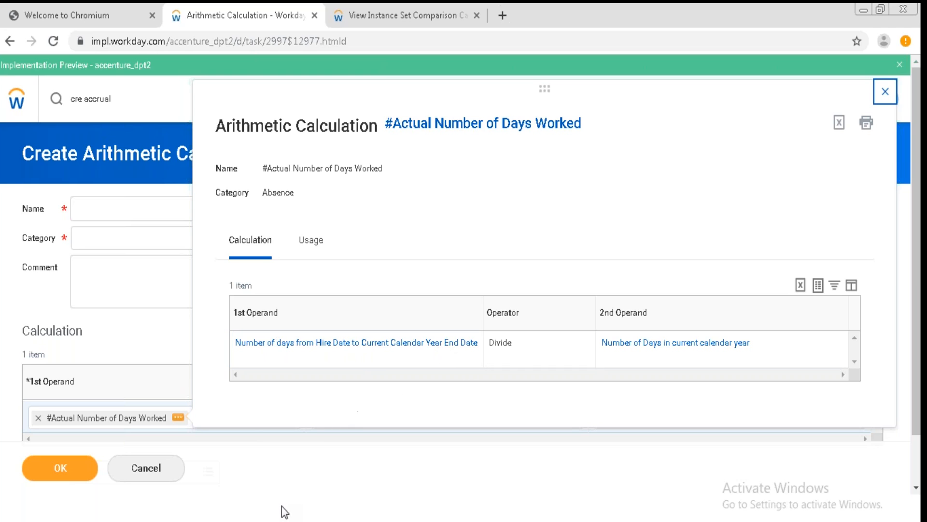
click(215, 463)
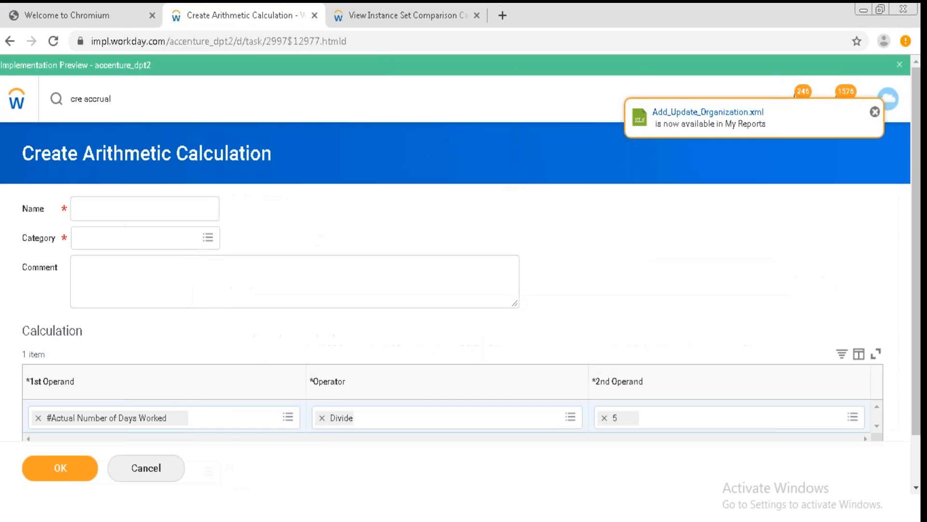
Search the first operand prompt for days and browse through the matching calculations.
click(217, 424)
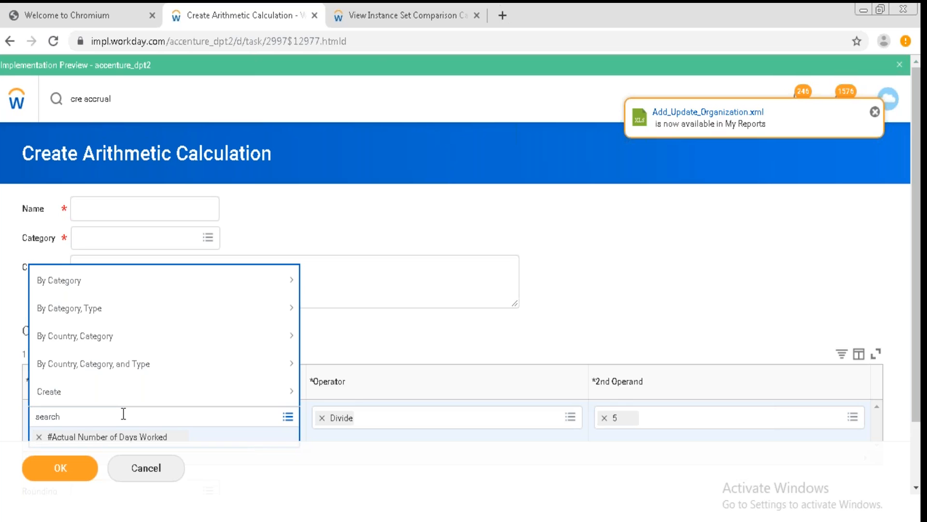
text(number)
key(BackSpace)
key(BackSpace)
key(BackSpace)
key(BackSpace)
key(BackSpace)
text(days)
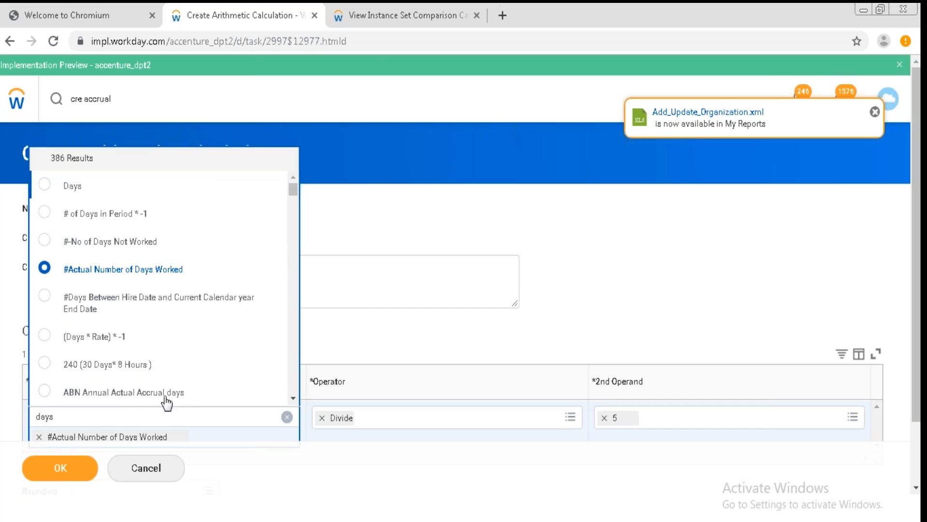
click(293, 398)
click(293, 398)
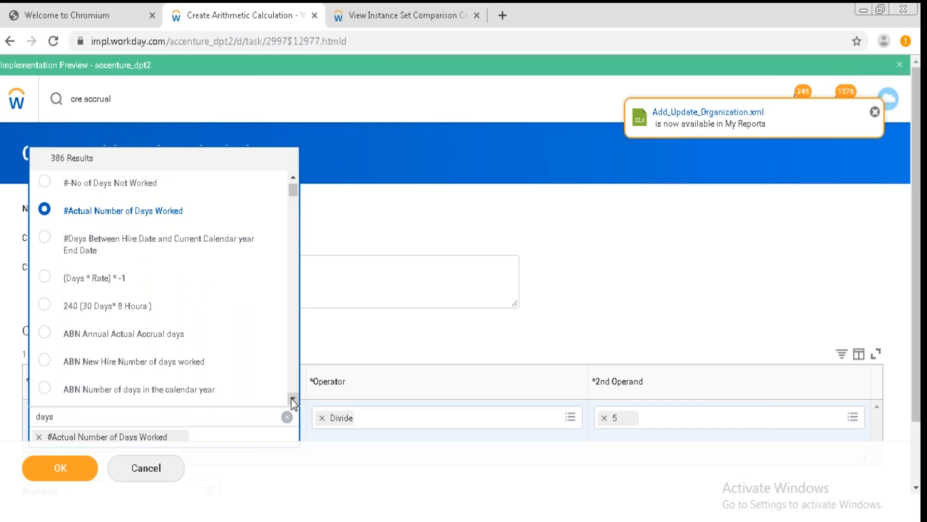
click(294, 399)
click(294, 399)
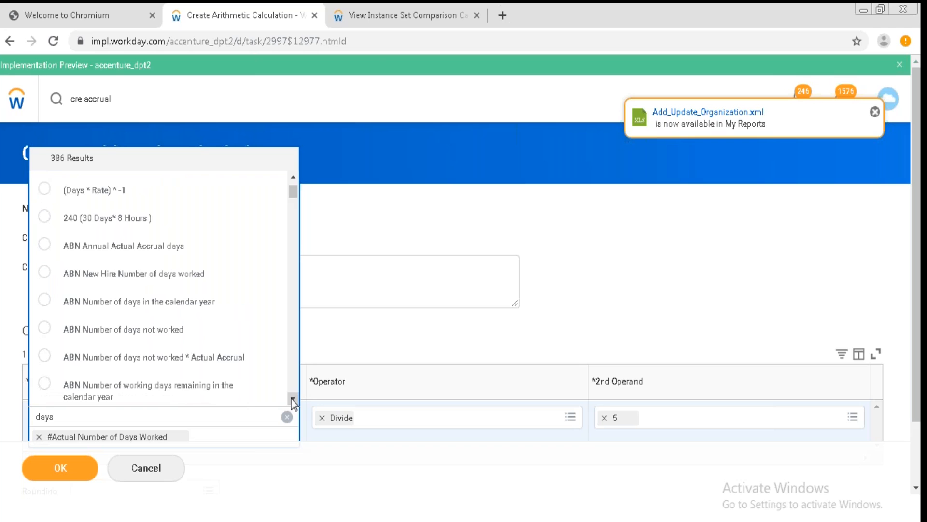
click(293, 400)
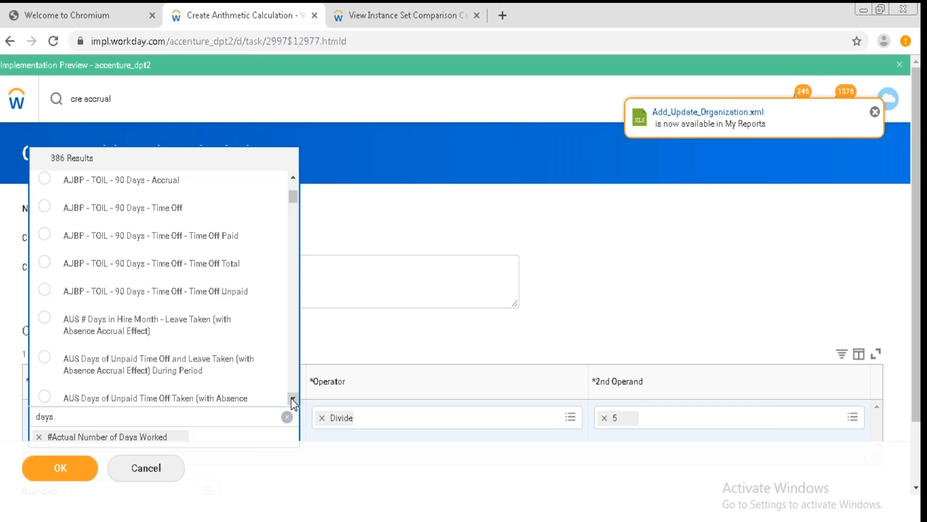
click(293, 400)
click(293, 400)
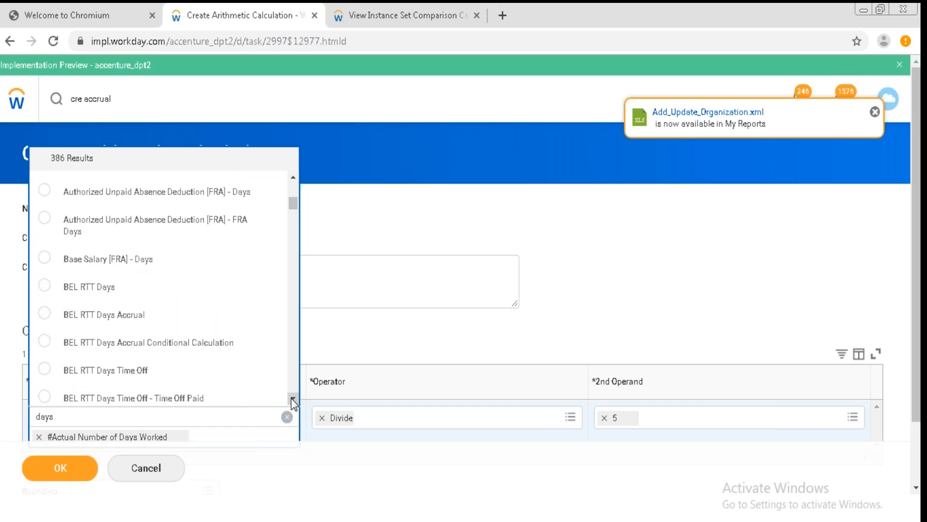
click(293, 400)
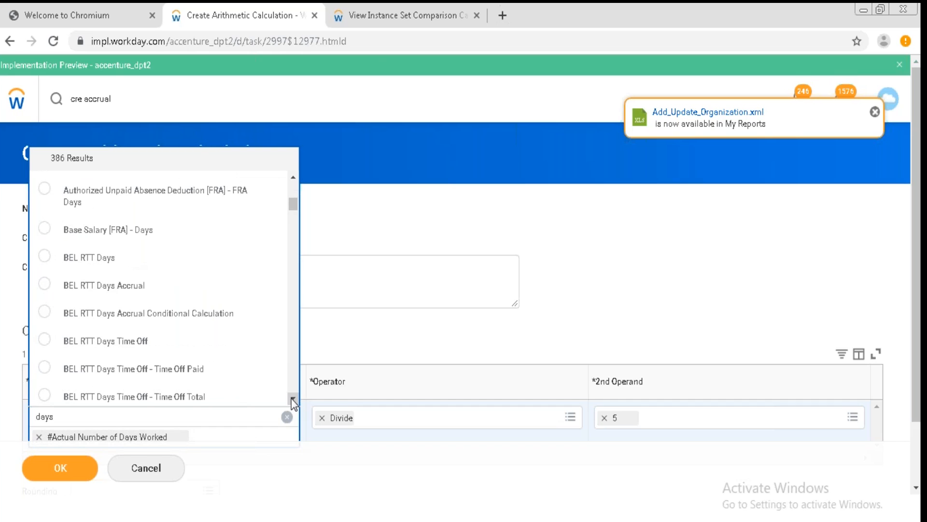
click(293, 400)
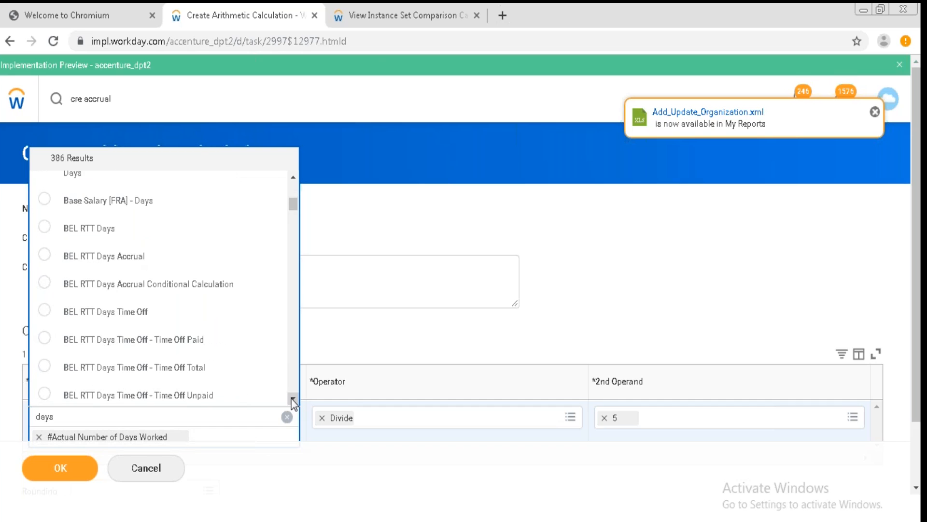
click(293, 400)
click(293, 400)
click(294, 400)
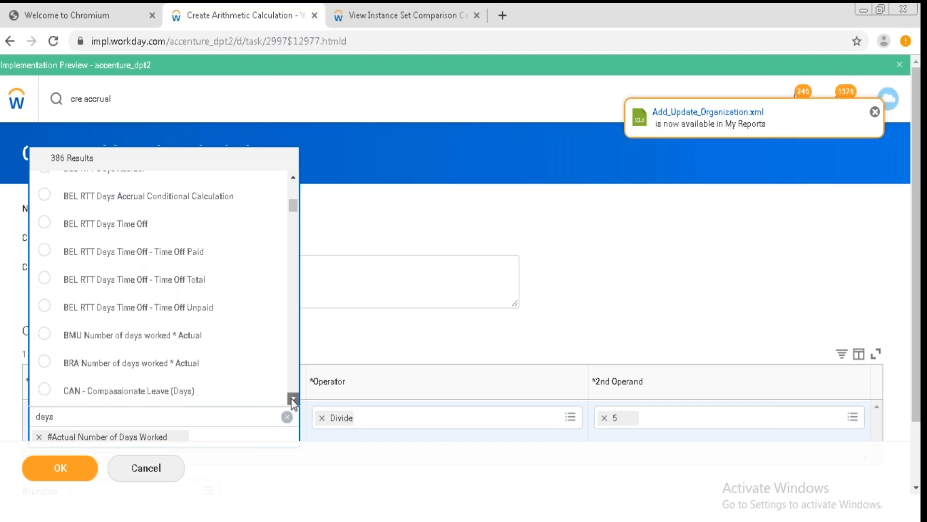
click(293, 400)
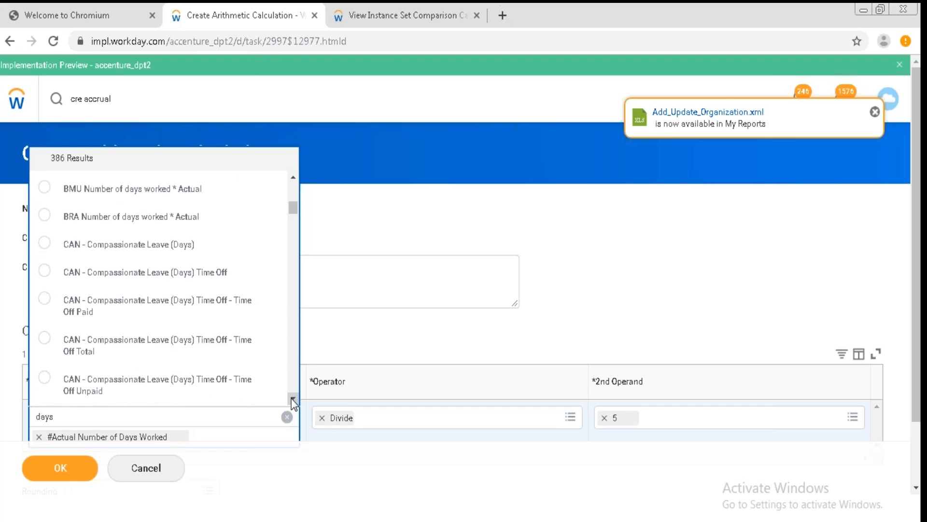
click(293, 400)
click(293, 400)
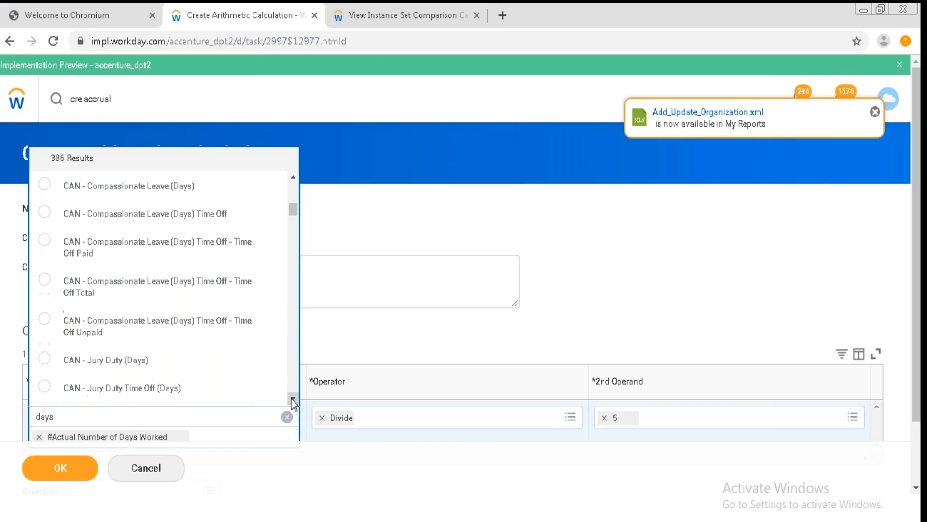
click(293, 399)
click(293, 400)
click(294, 400)
click(293, 400)
click(293, 400)
click(293, 400)
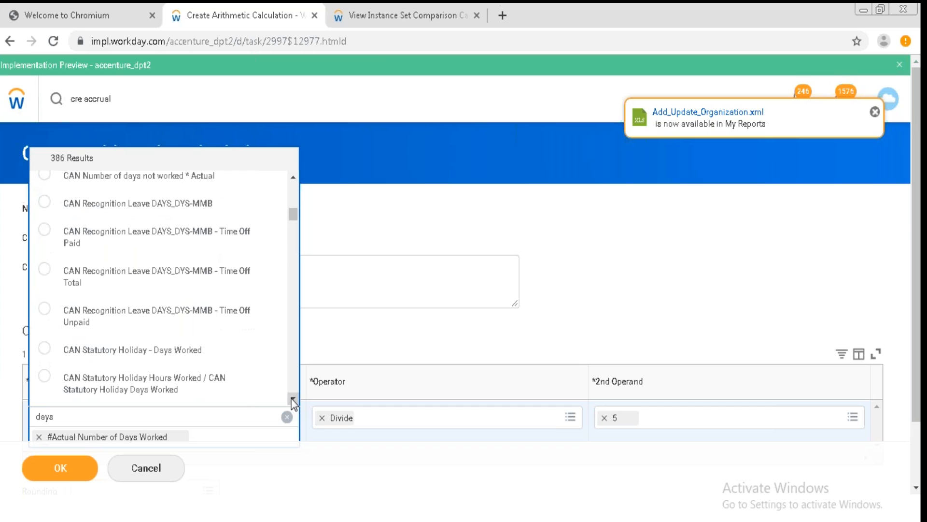
click(293, 400)
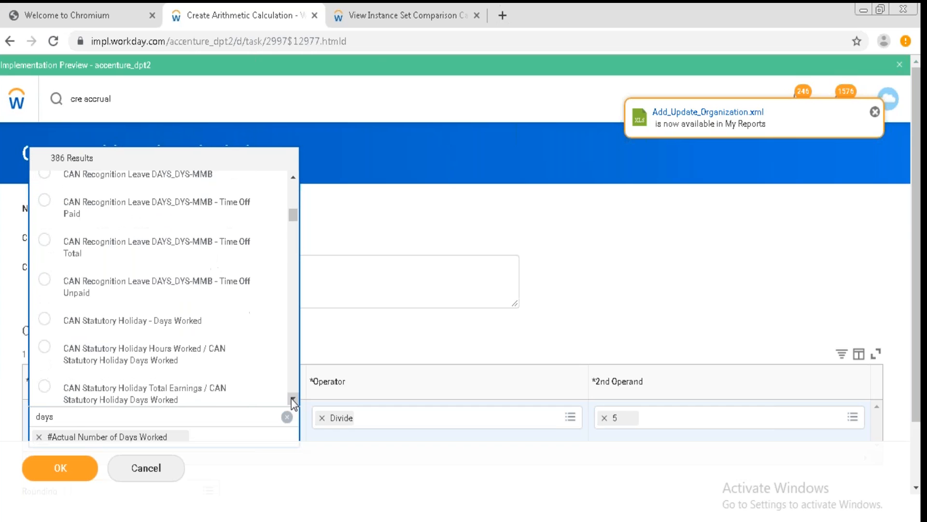
click(293, 400)
click(293, 400)
click(293, 400)
click(293, 400)
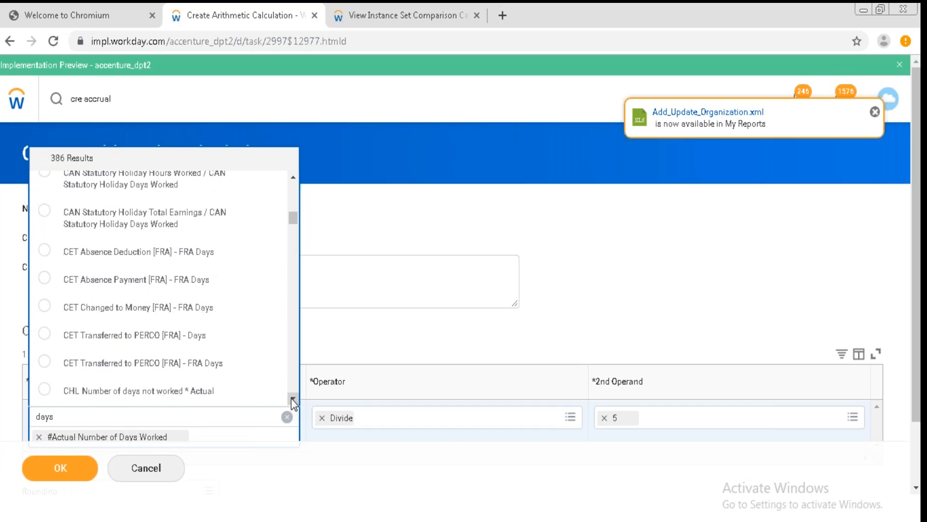
click(293, 400)
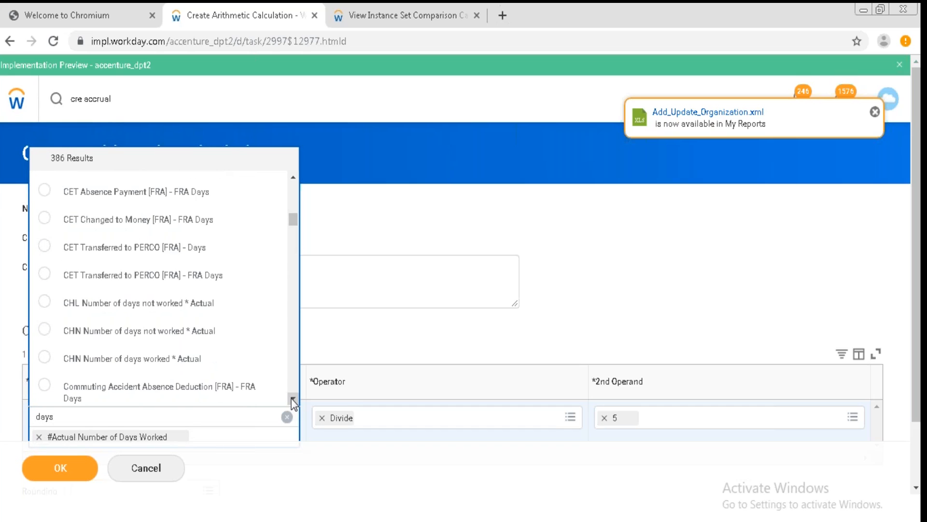
click(293, 399)
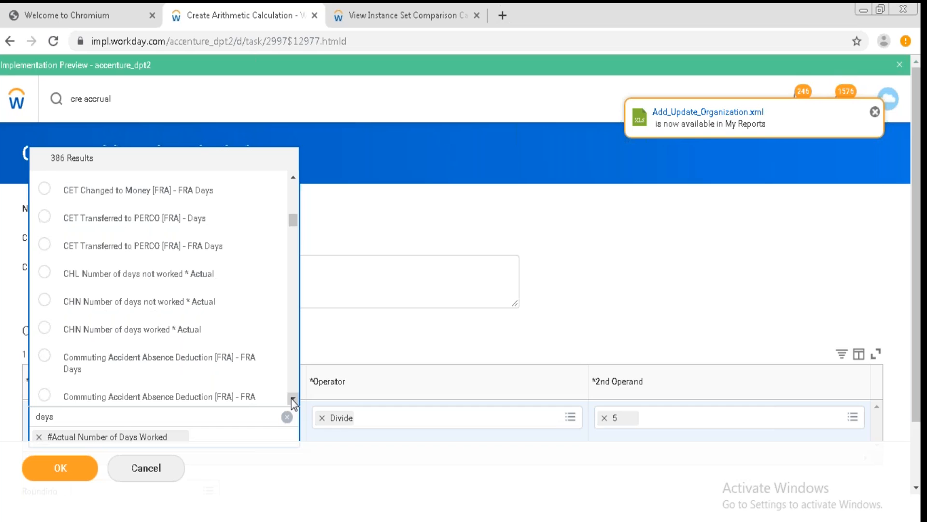
click(293, 399)
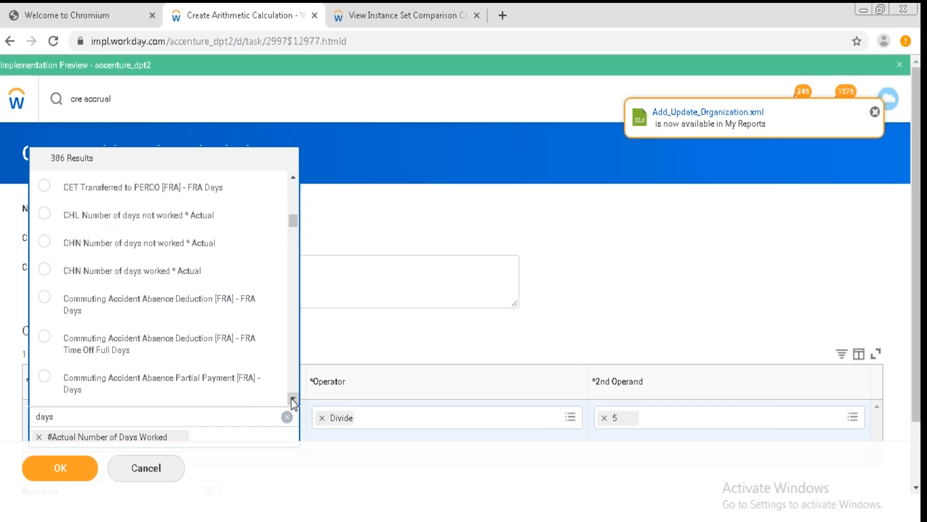
click(293, 400)
click(293, 400)
click(293, 400)
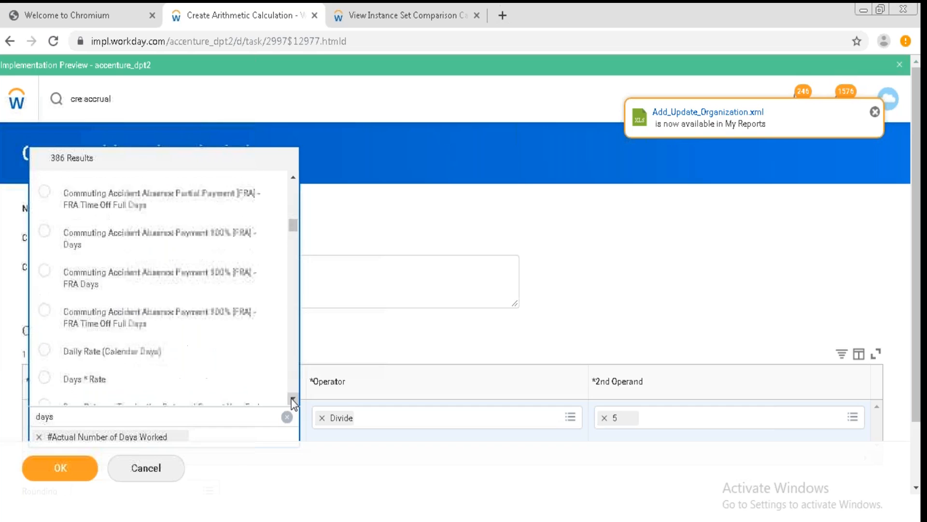
click(293, 400)
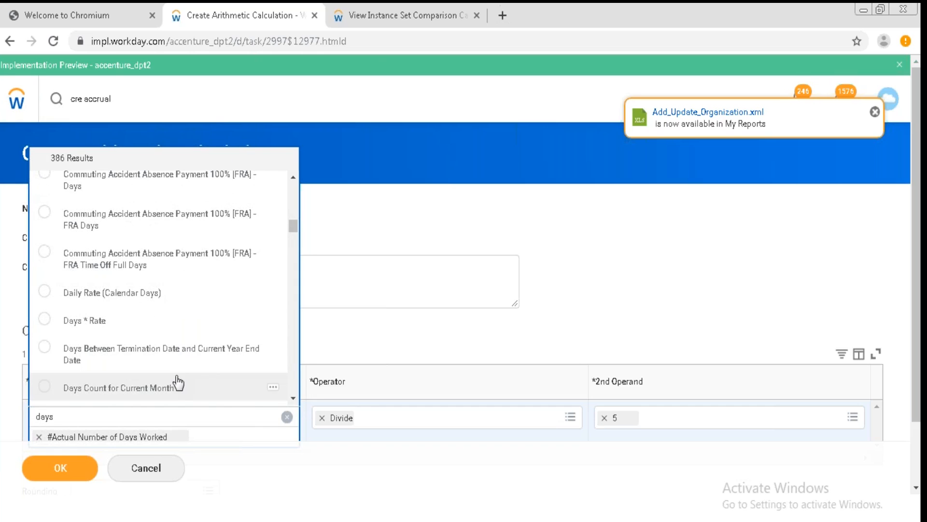
click(294, 397)
click(297, 399)
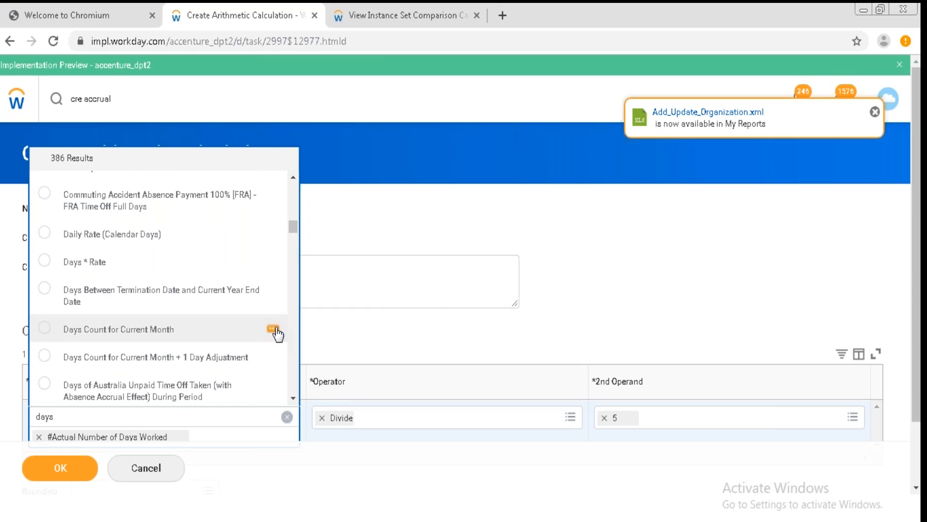
Inspect the details of the Days Count for Current Month and Days: # of Days in Period (Actual) calculations.
click(273, 330)
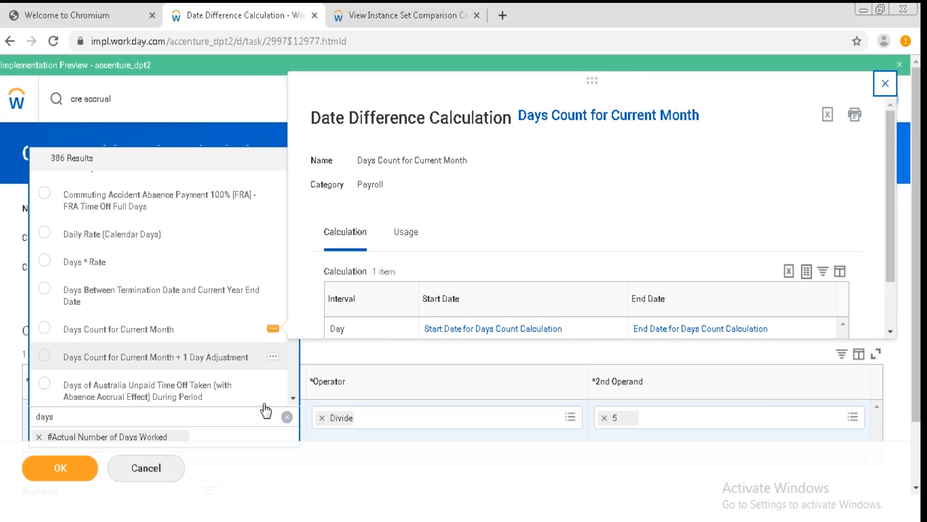
scroll(293, 401, down, 5)
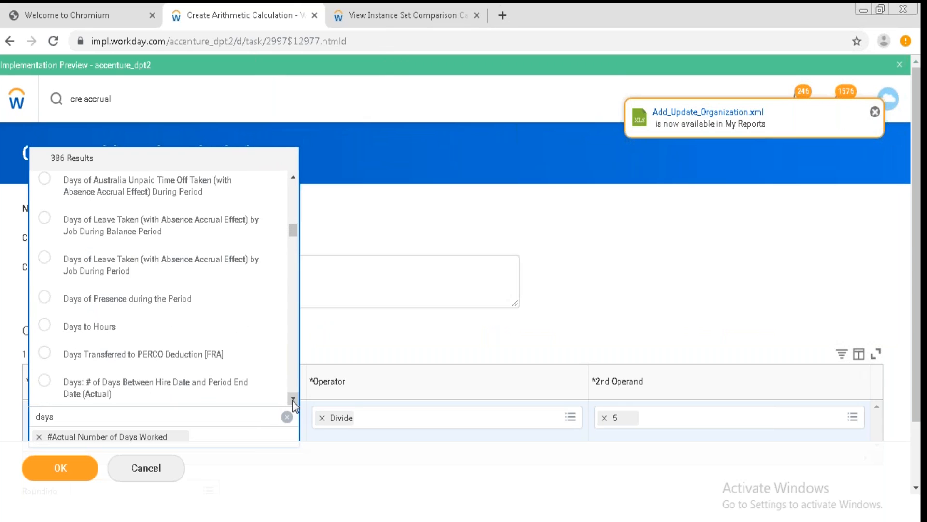
scroll(293, 403, down, 3)
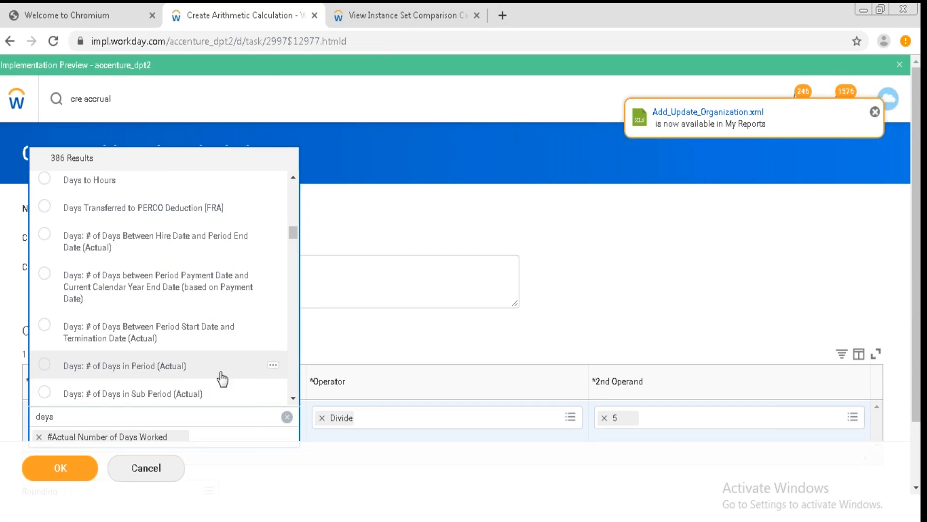
click(272, 366)
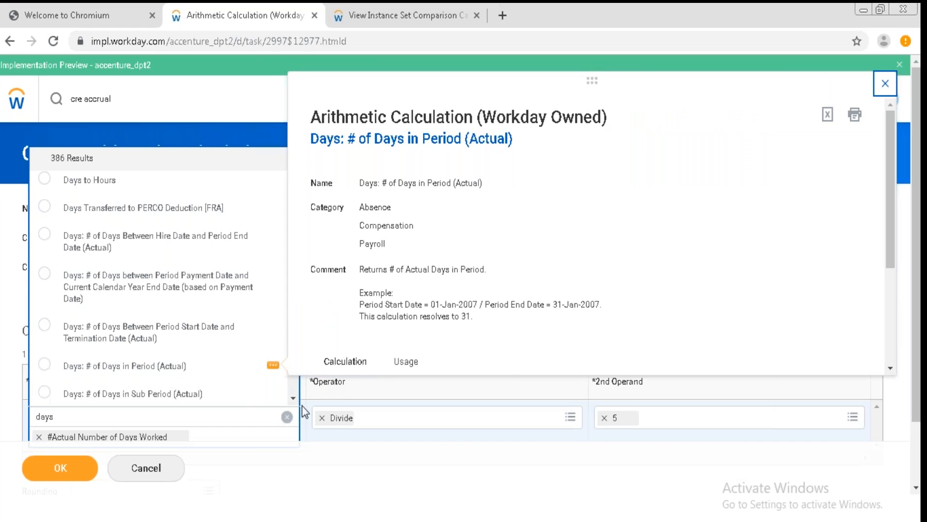
click(291, 397)
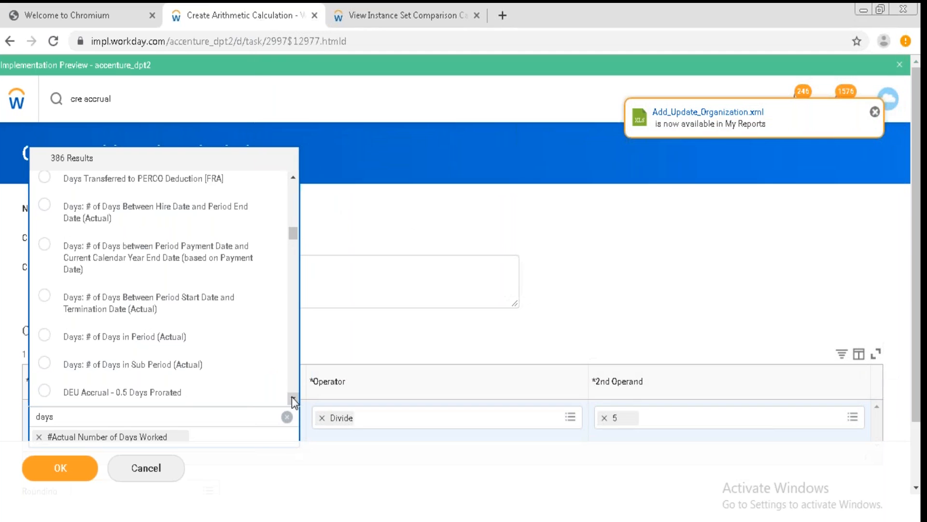
Continue browsing further down the days search results for the first operand.
click(291, 397)
click(291, 397)
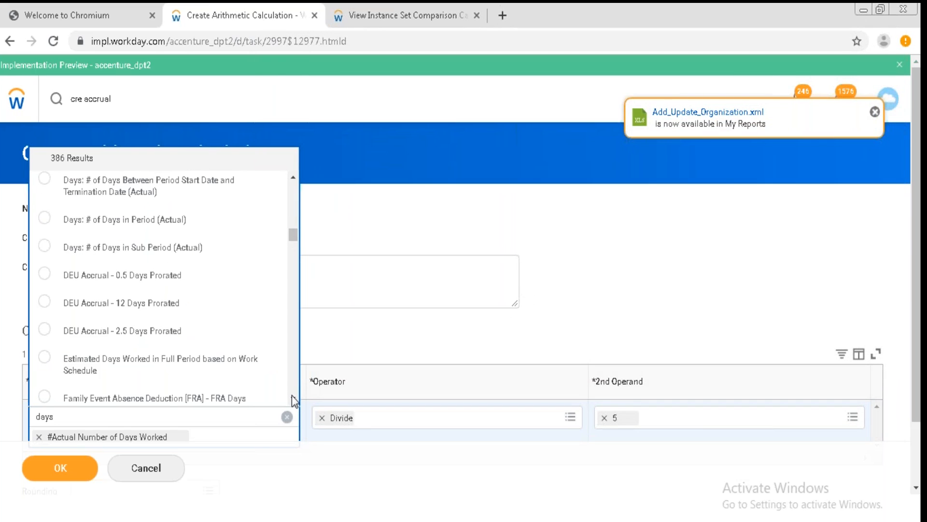
click(293, 398)
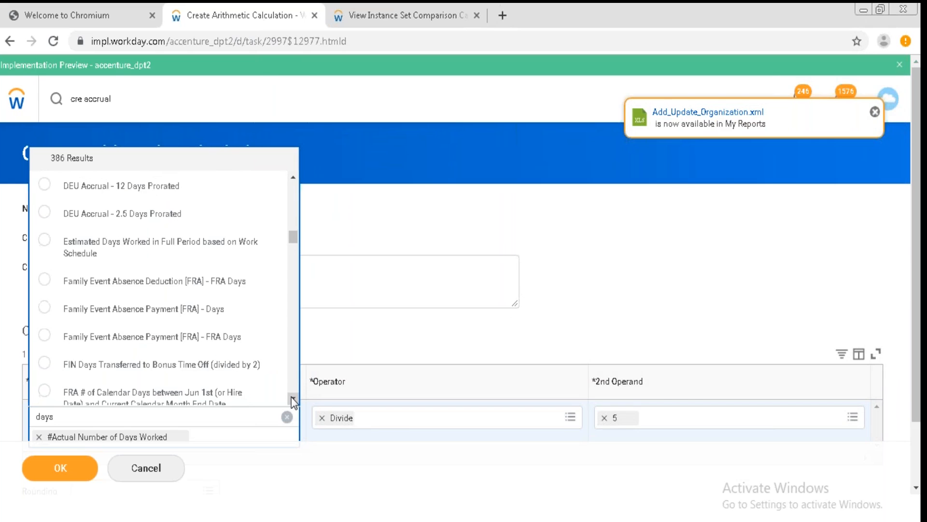
click(293, 399)
click(293, 399)
click(293, 399)
click(293, 399)
click(292, 399)
click(293, 399)
click(292, 399)
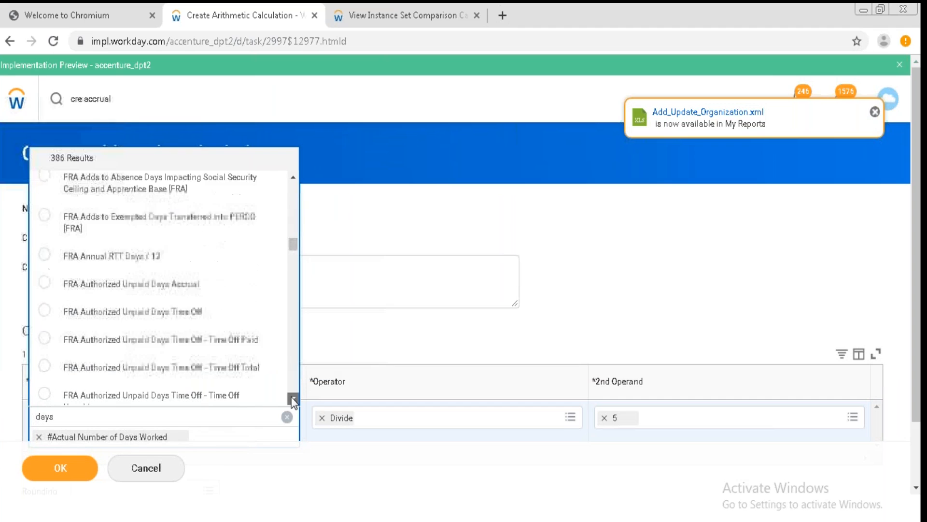
click(292, 399)
Search the first operand prompt for week and browse through the matching calculations.
click(188, 415)
key(BackSpace)
key(BackSpace)
key(BackSpace)
key(BackSpace)
text(wee)
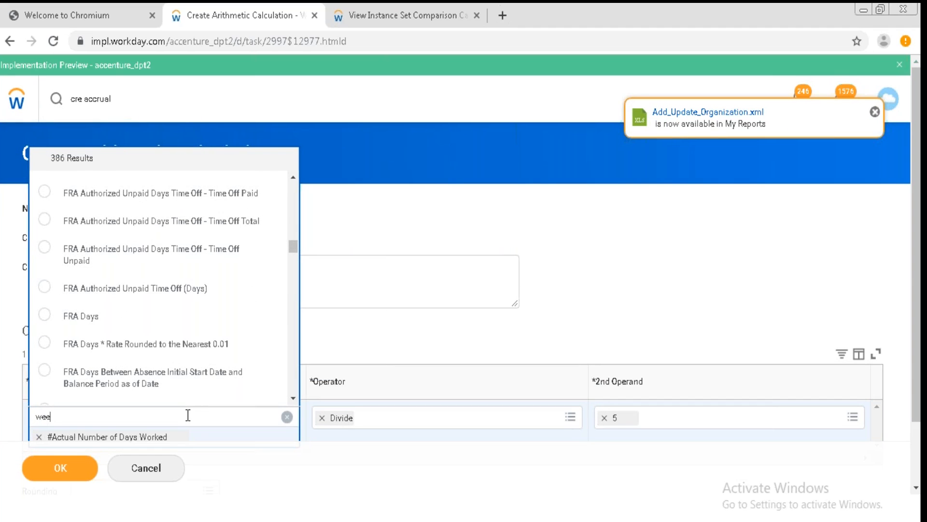
text(k)
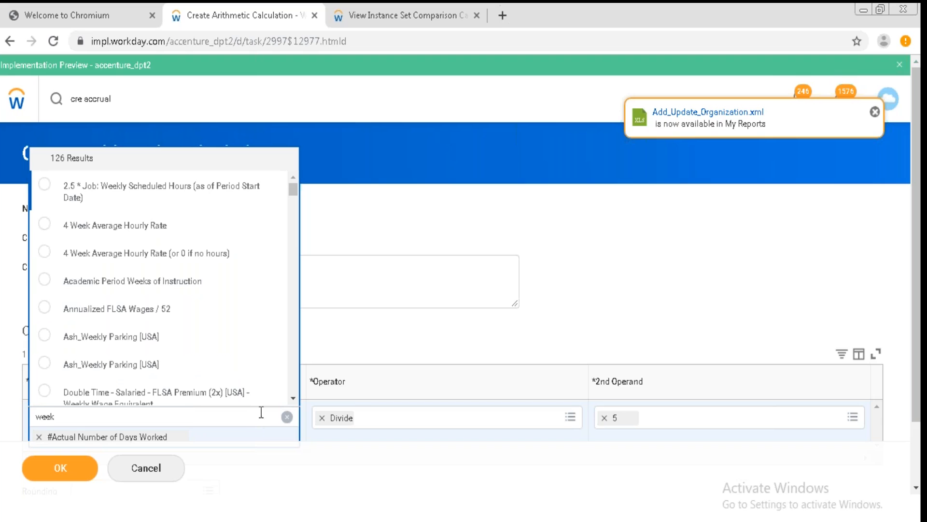
scroll(294, 394, down, 3)
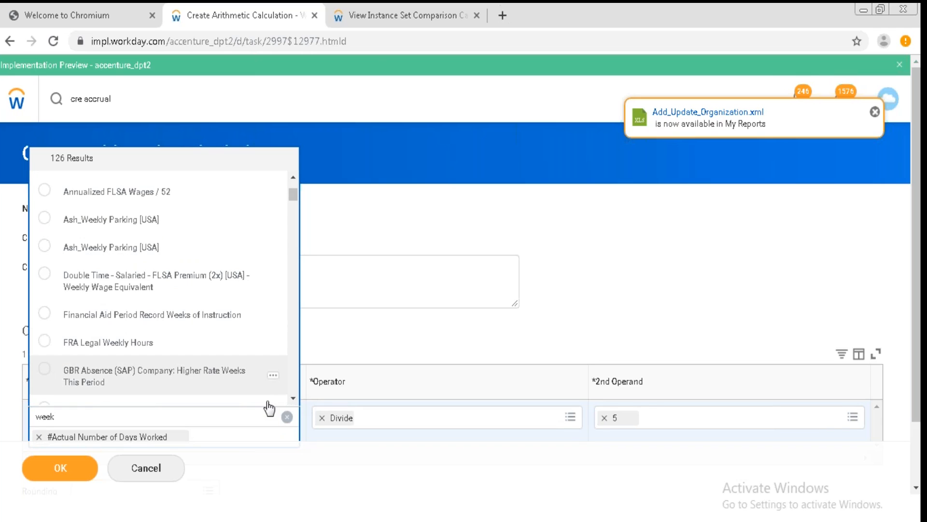
scroll(293, 399, down, 1)
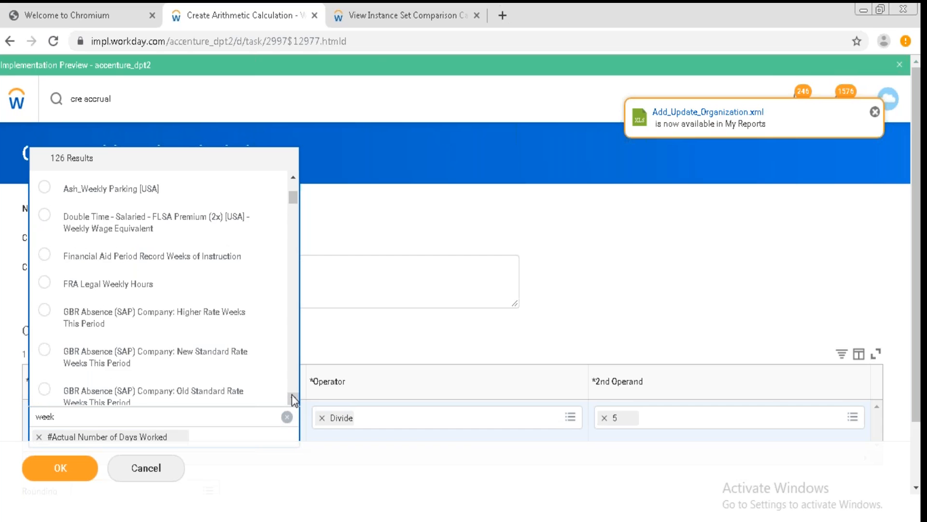
scroll(293, 399, down, 3)
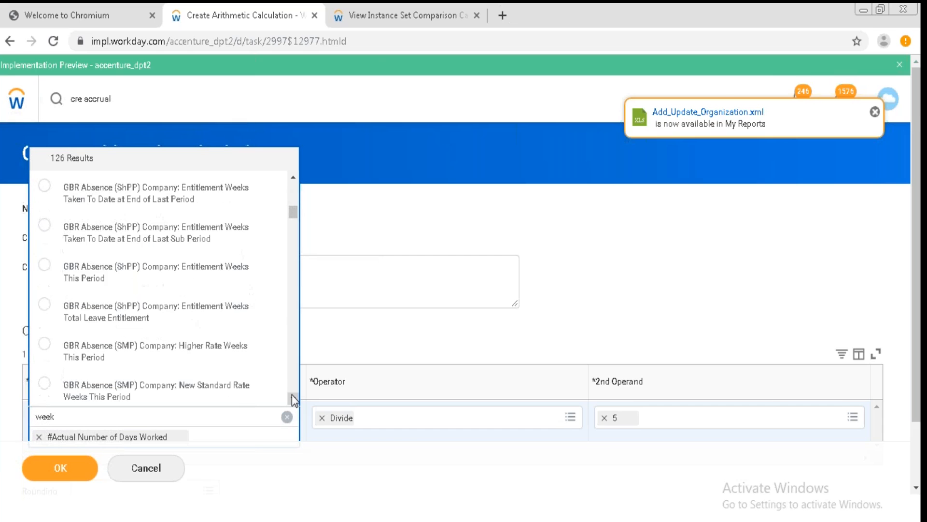
scroll(294, 398, down, 3)
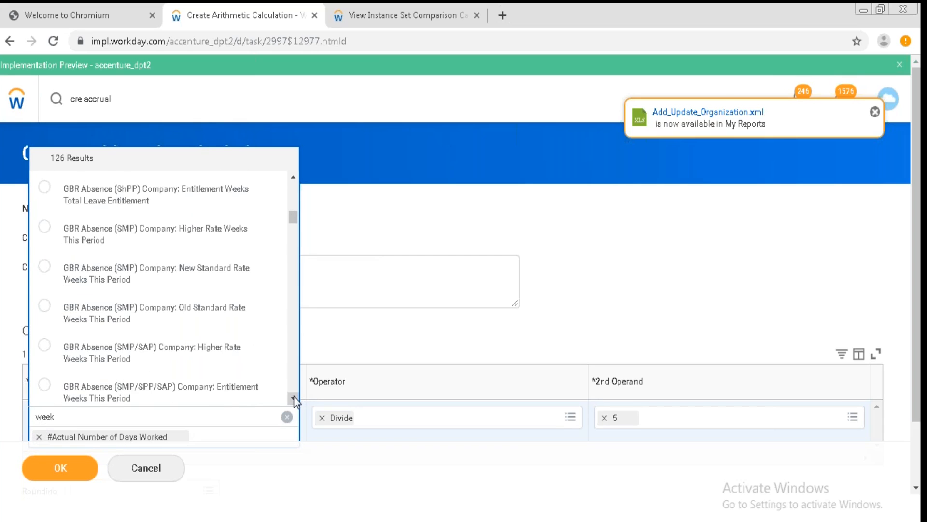
click(294, 395)
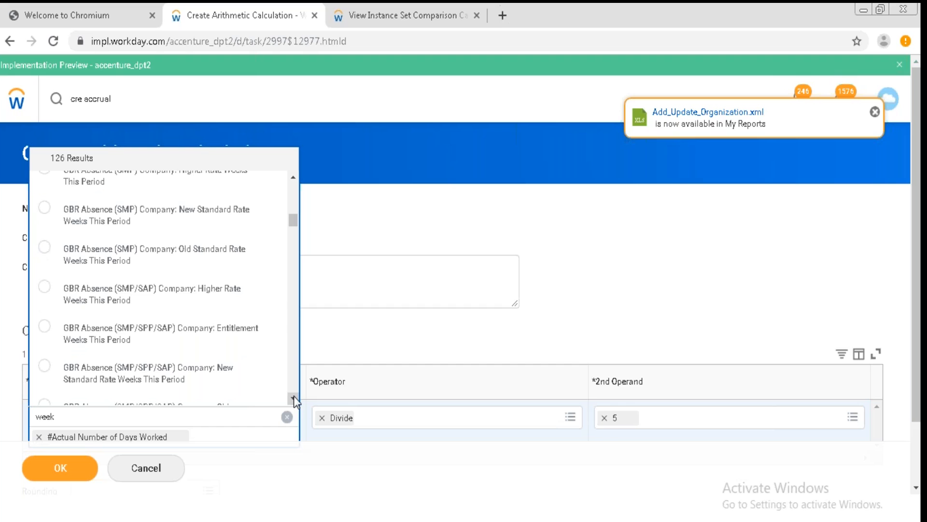
Continue scrolling through the week search results for the first operand.
click(294, 396)
click(294, 396)
click(293, 396)
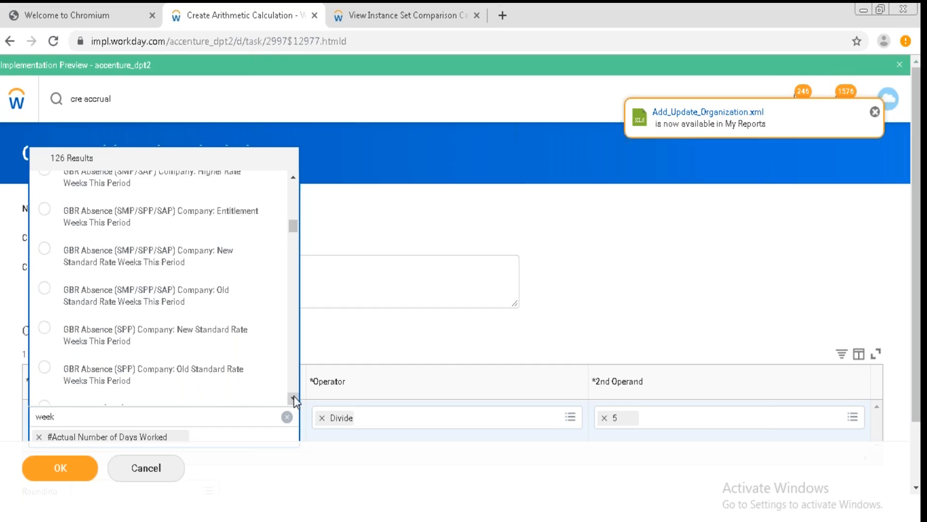
click(294, 395)
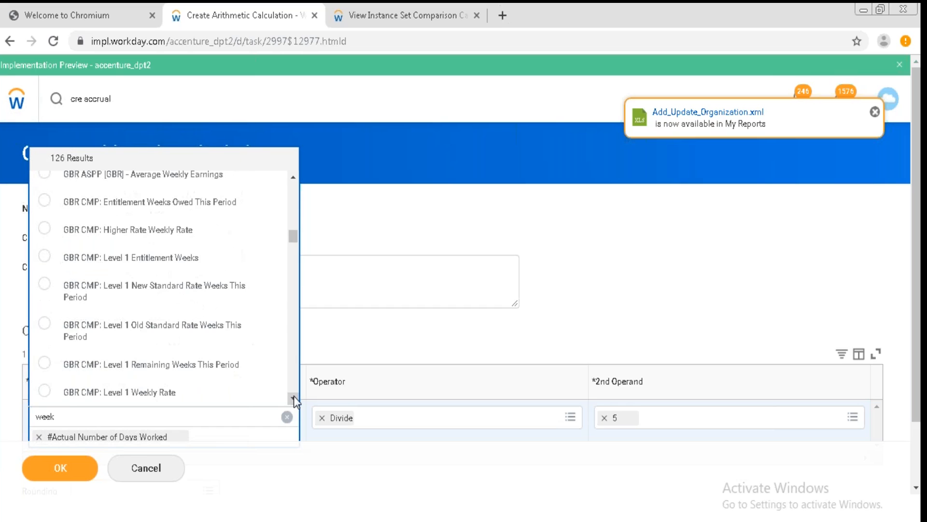
click(293, 395)
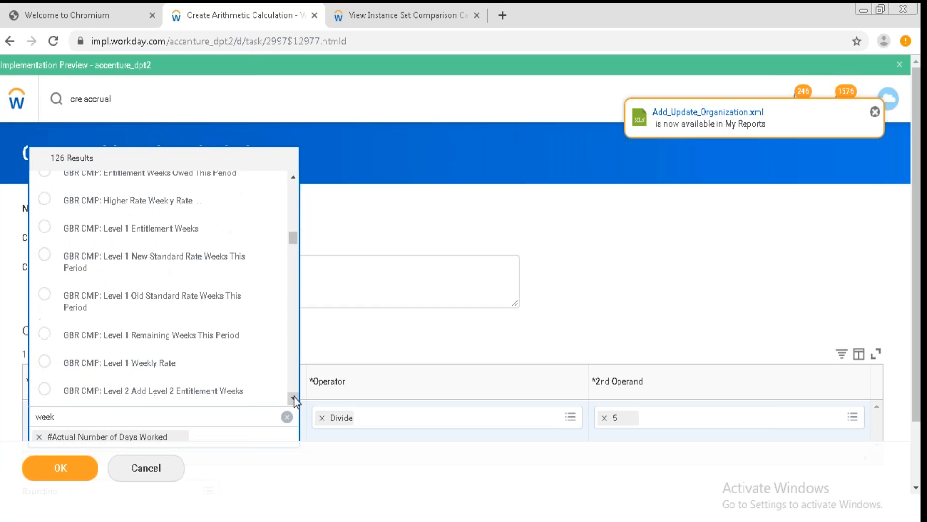
click(294, 396)
click(293, 395)
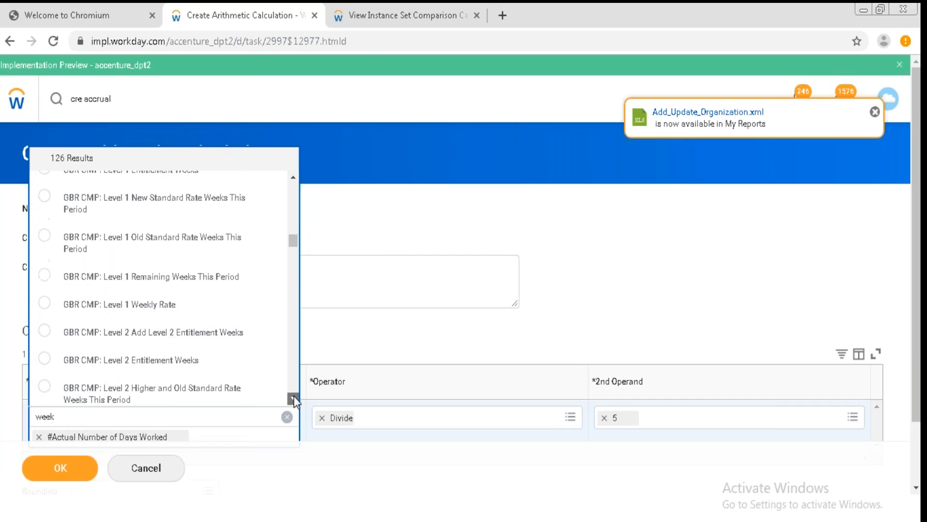
click(294, 395)
scroll(198, 268, down, 3)
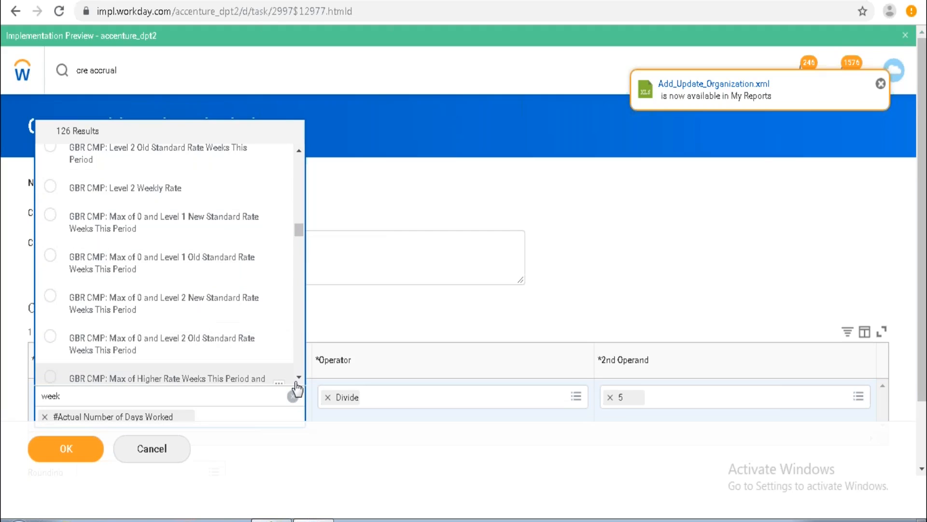
scroll(294, 392, down, 3)
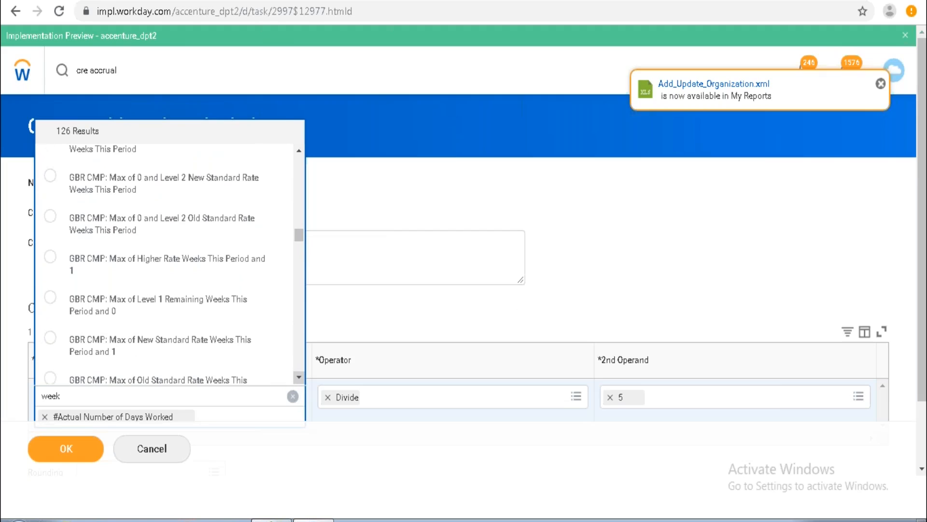
scroll(164, 265, down, 3)
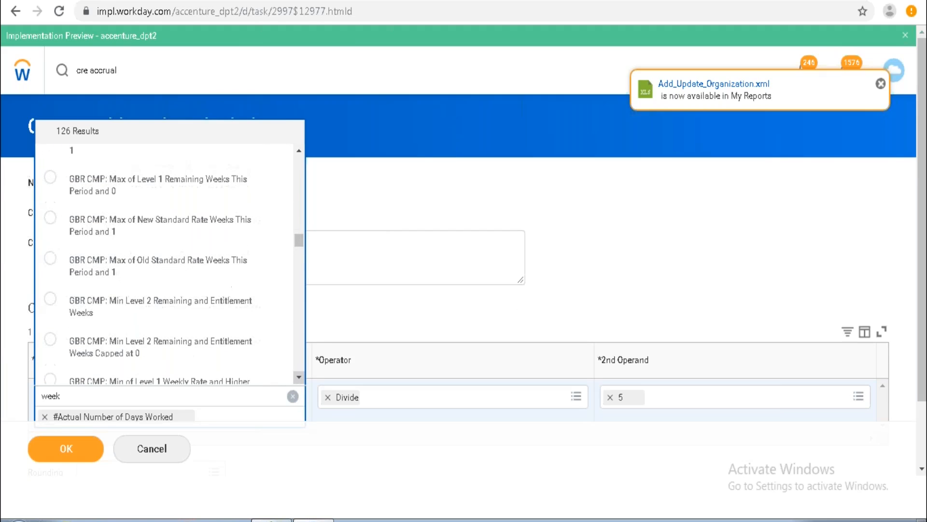
scroll(164, 266, down, 9)
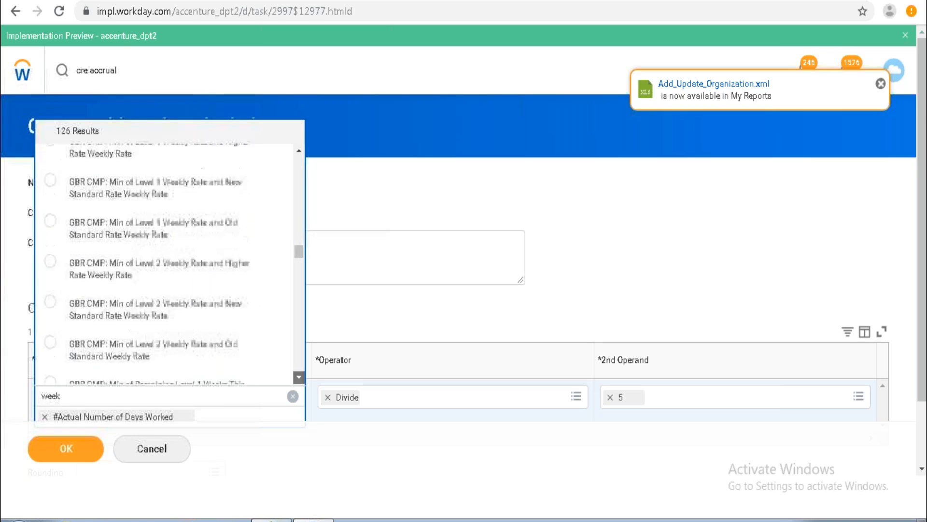
scroll(164, 266, down, 3)
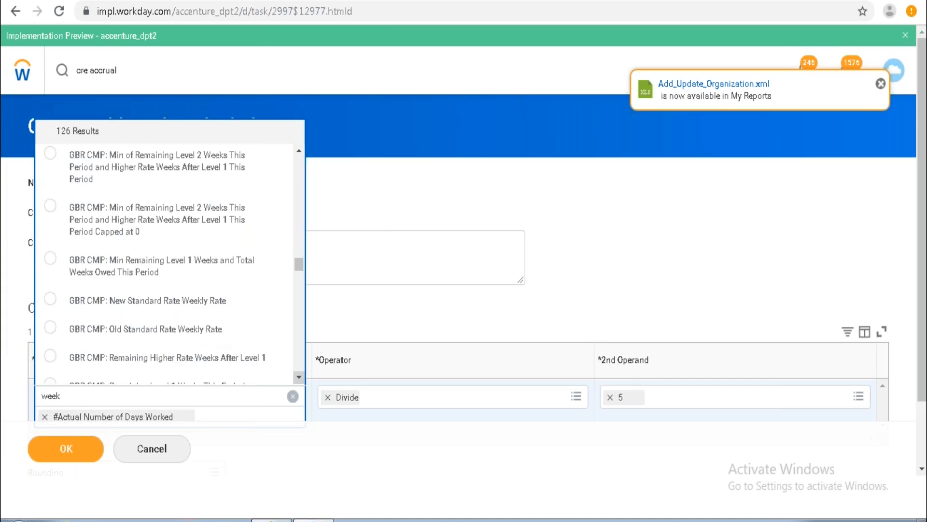
scroll(164, 266, down, 1)
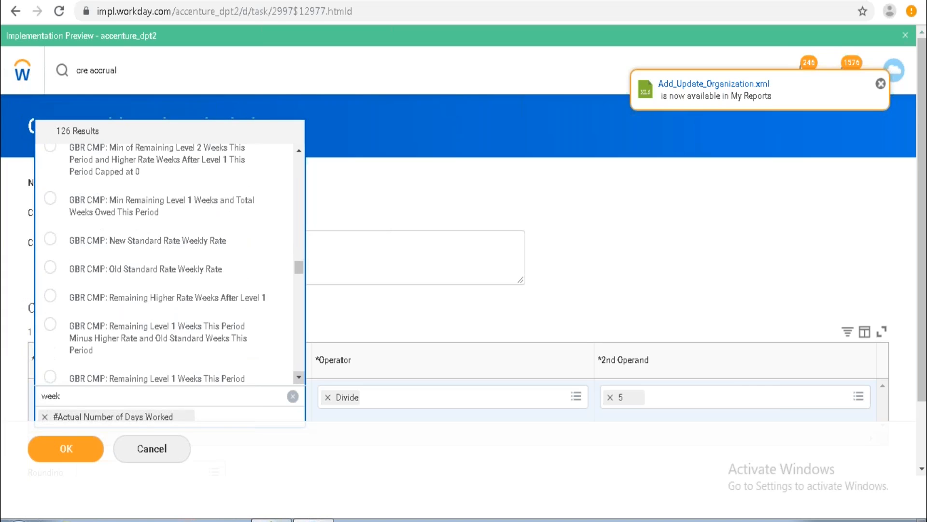
scroll(164, 266, down, 3)
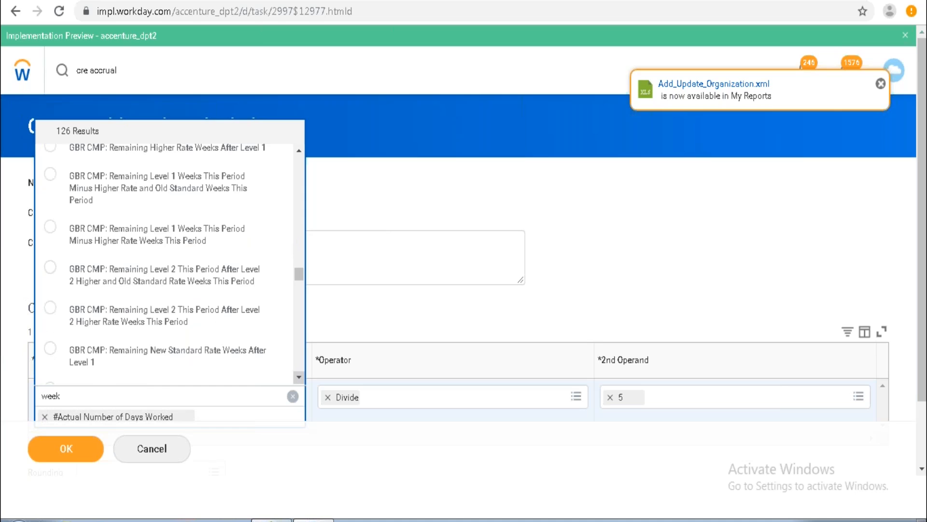
scroll(164, 265, down, 1)
scroll(164, 266, down, 1)
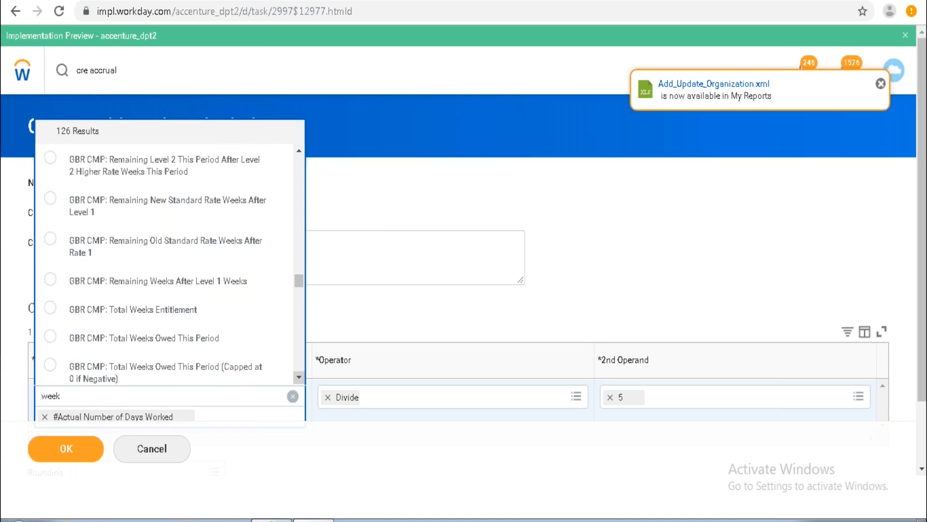
scroll(164, 265, down, 1)
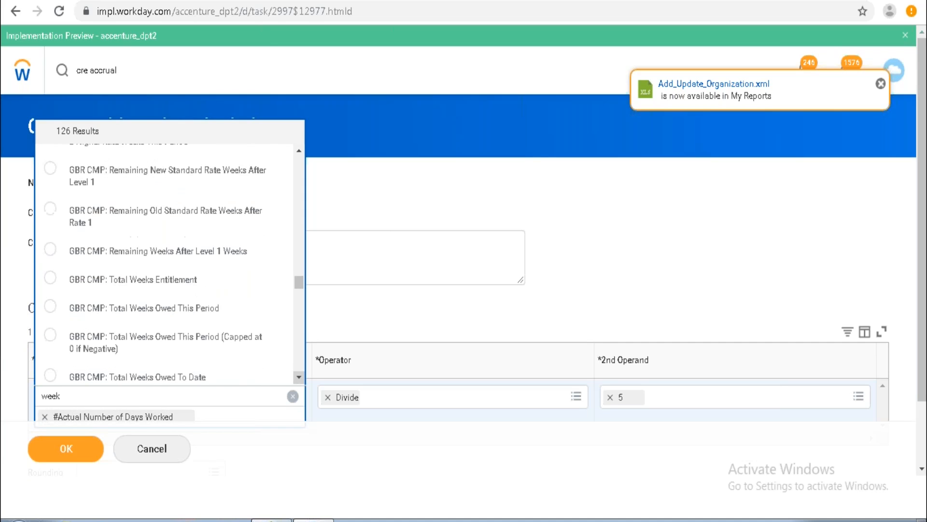
scroll(164, 266, down, 4)
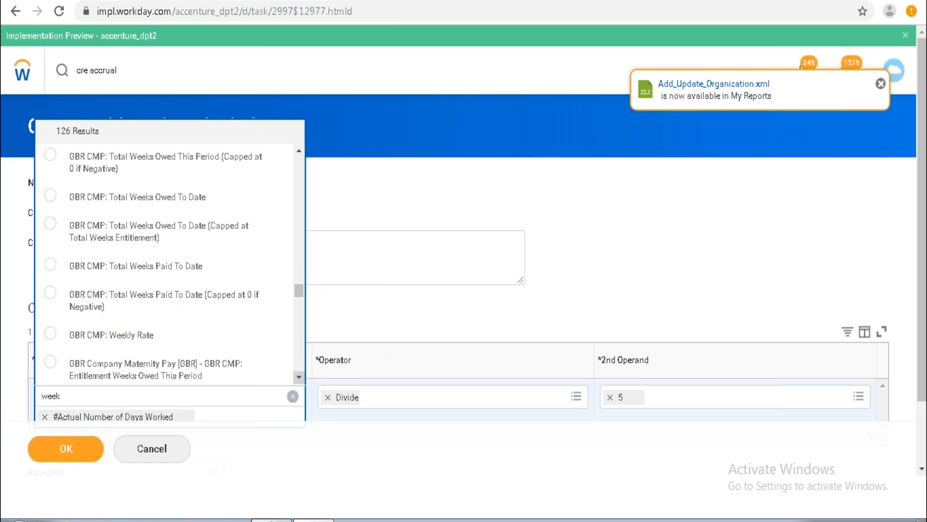
Inspect the details of the GBR CMP: Weekly Rate related calculation.
mouse_move(221, 331)
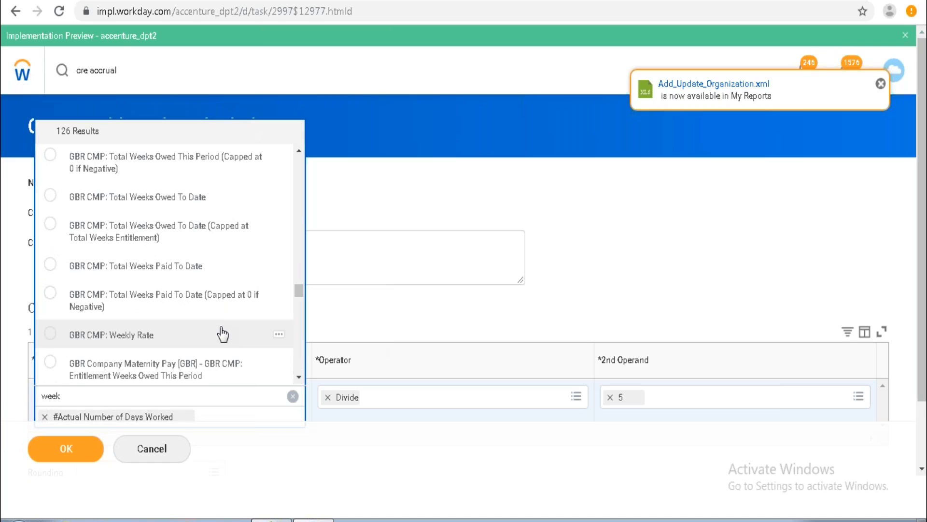
click(278, 336)
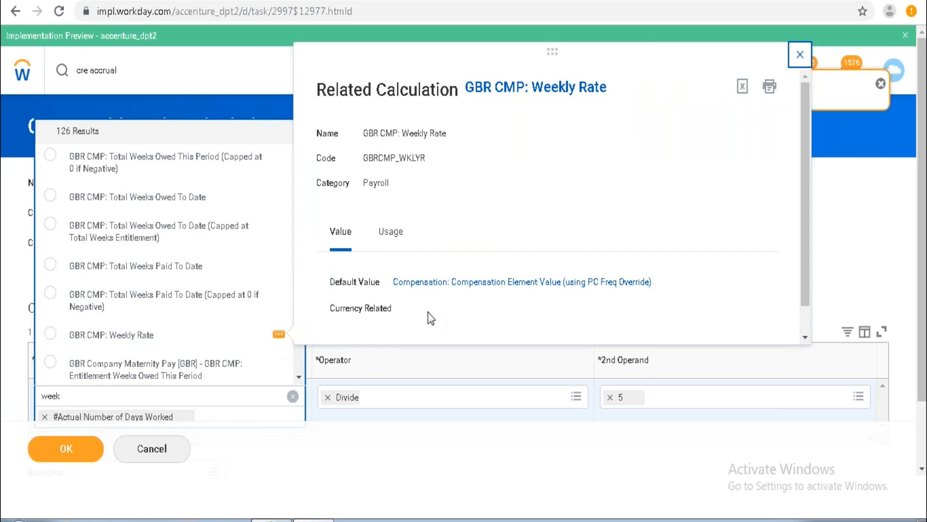
click(805, 337)
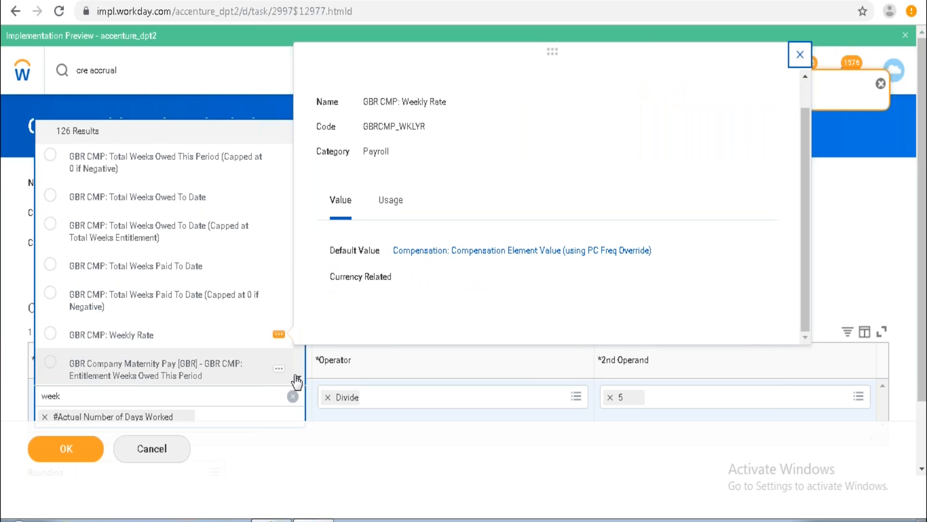
Browse further down the week search results for the first operand.
scroll(298, 378, down, 4)
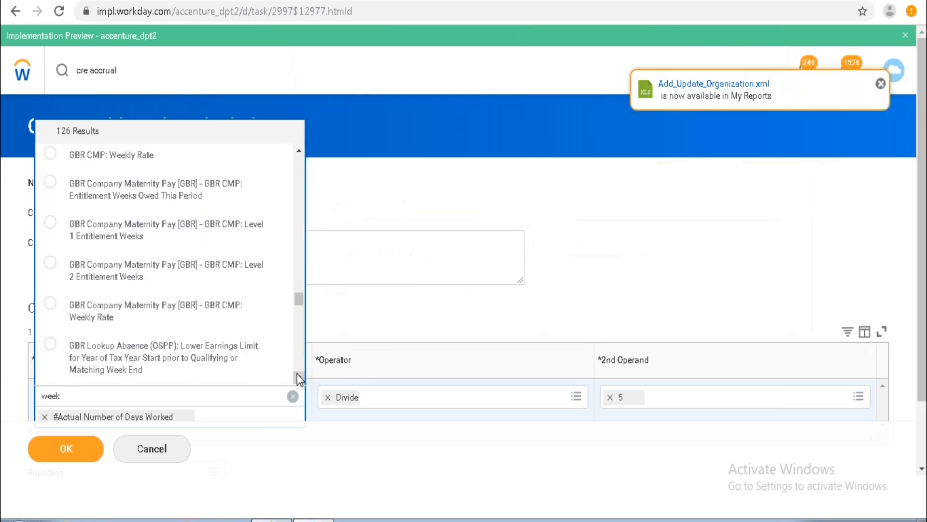
scroll(298, 378, down, 1)
scroll(297, 373, down, 5)
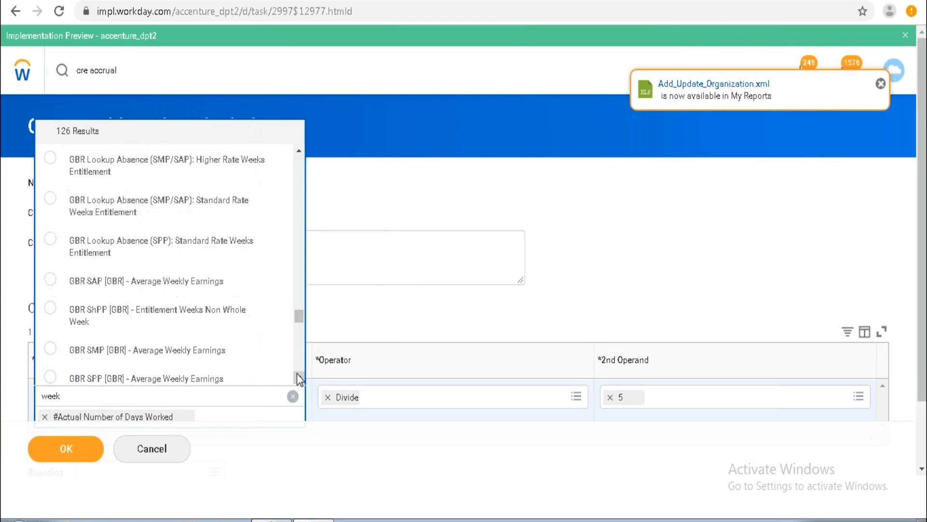
scroll(297, 378, down, 1)
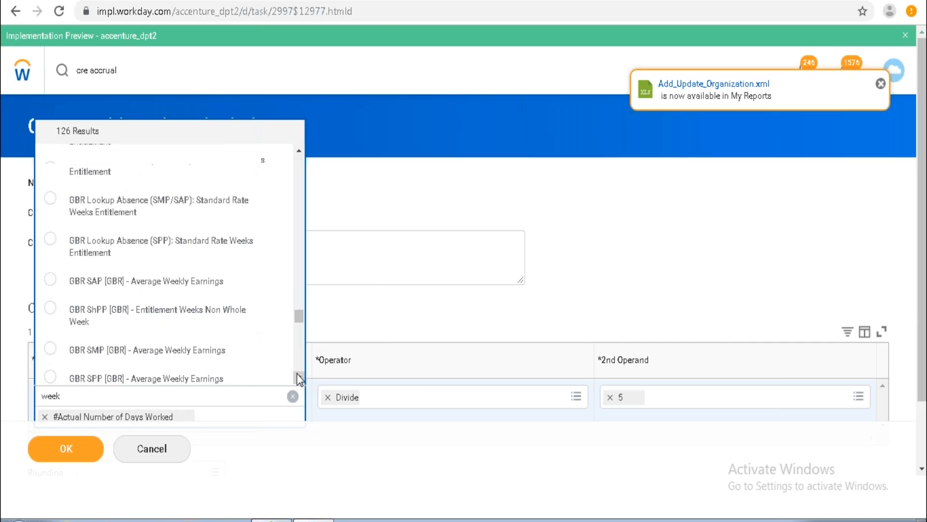
scroll(297, 373, down, 2)
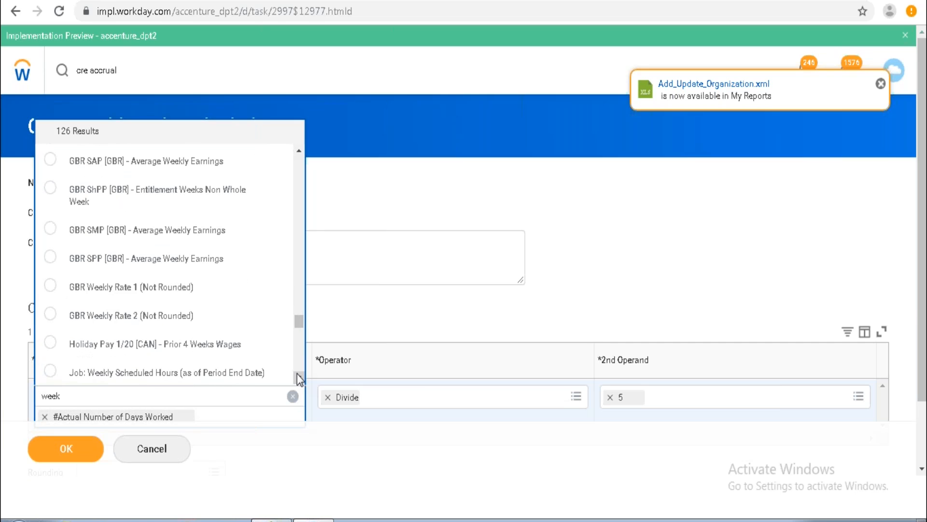
scroll(297, 373, down, 3)
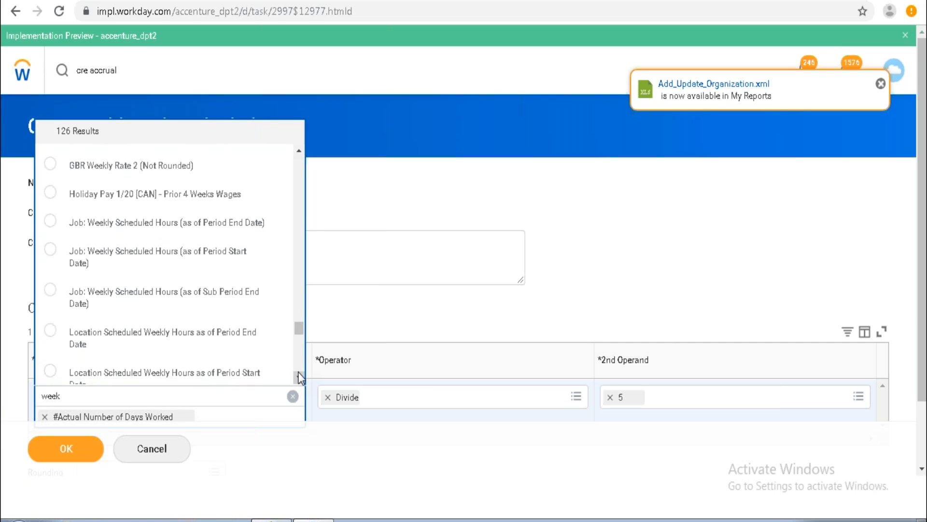
scroll(297, 372, down, 5)
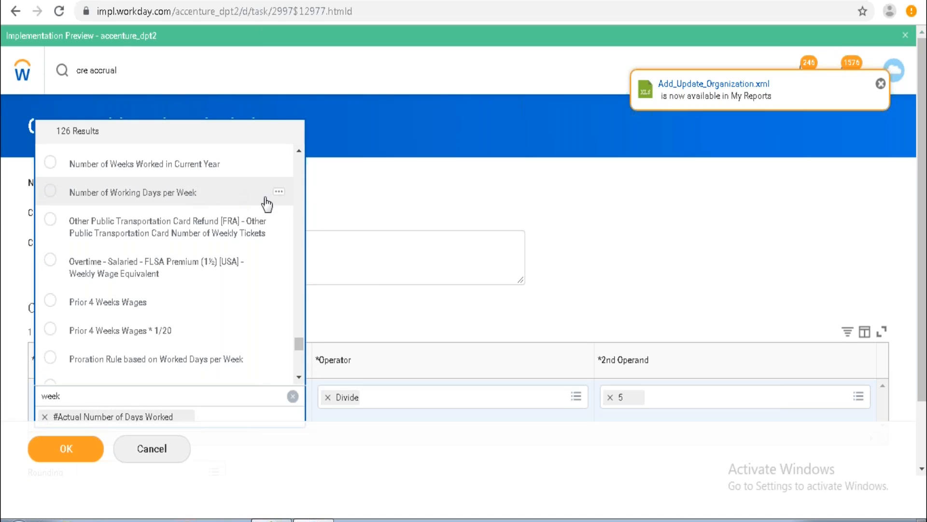
Inspect the Number of Working Days per Week calculation and its usage.
click(279, 192)
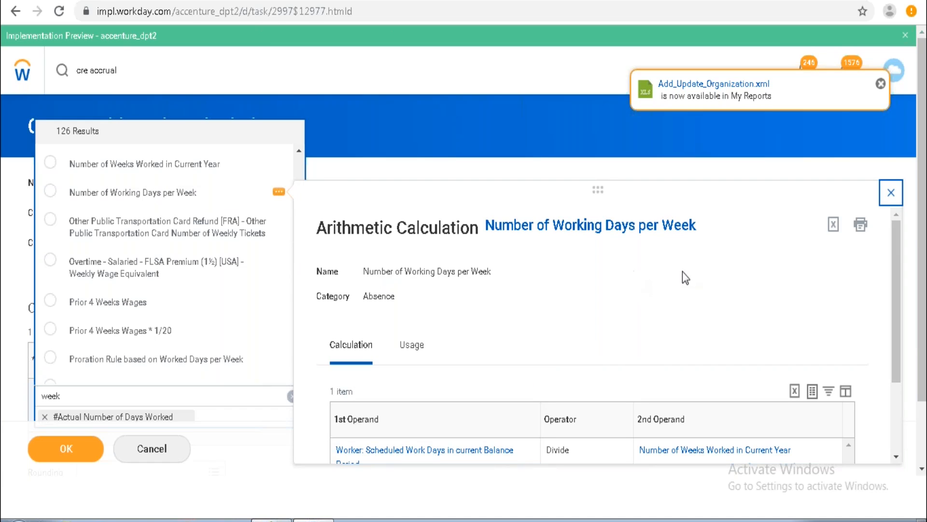
click(894, 455)
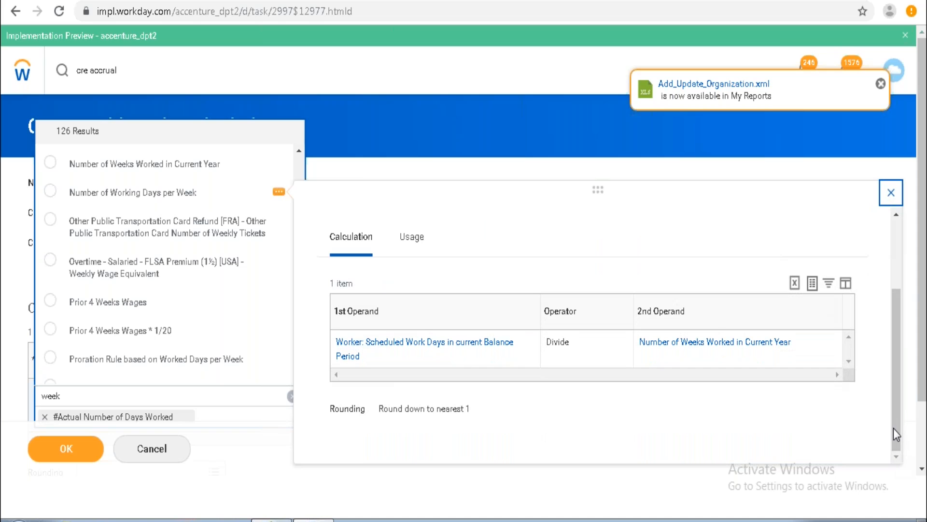
drag(893, 427, 886, 384)
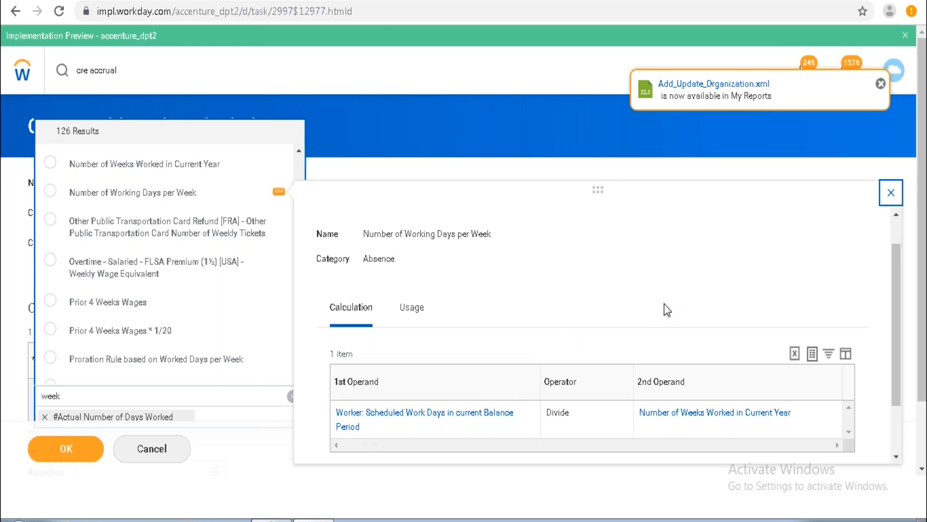
click(411, 311)
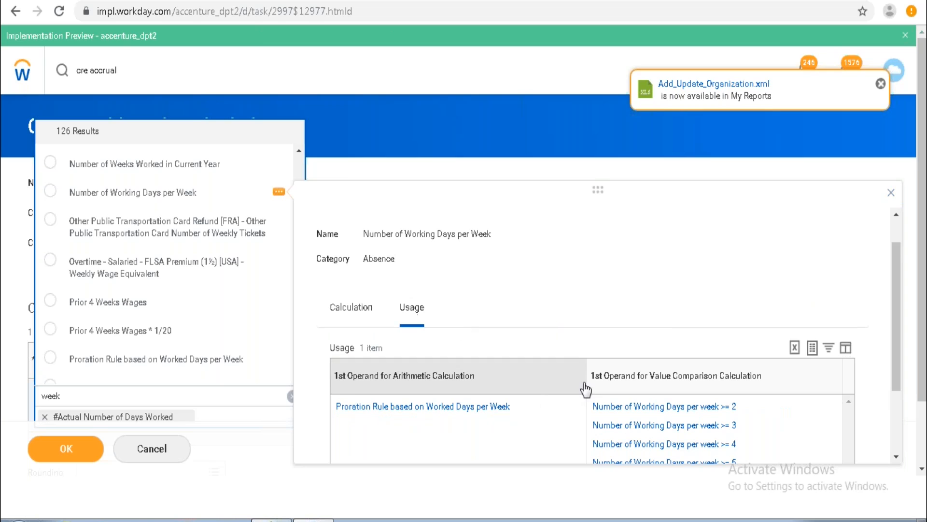
click(896, 457)
click(896, 456)
click(896, 456)
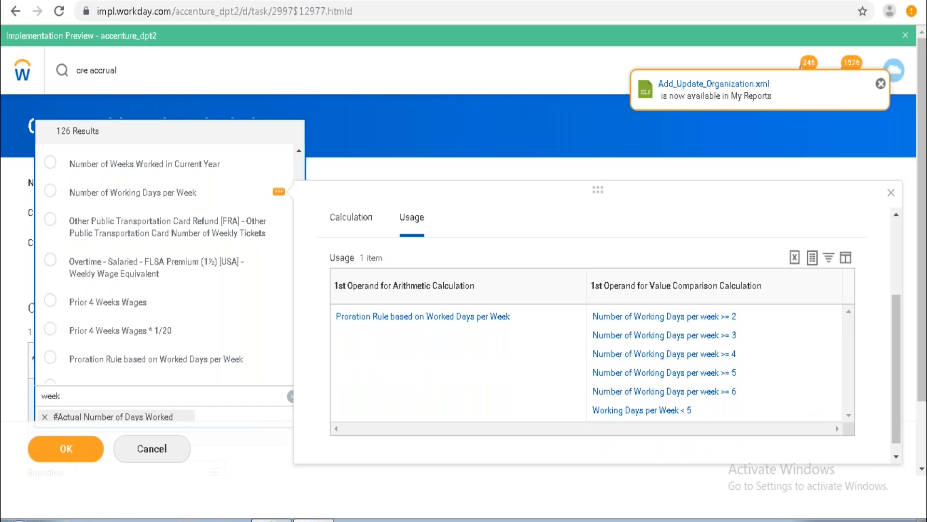
Try to open the Working Days per Week < 5 comparison in a new tab.
right_click(637, 412)
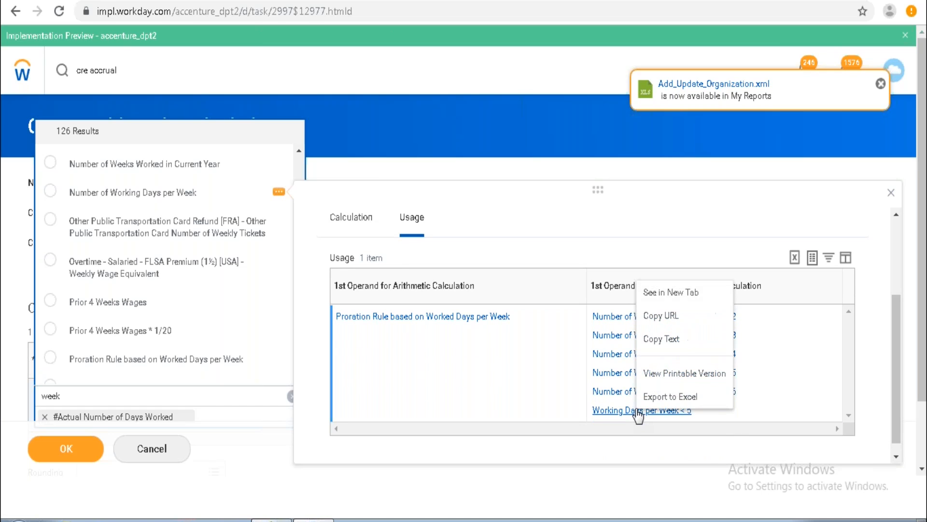
right_click(669, 295)
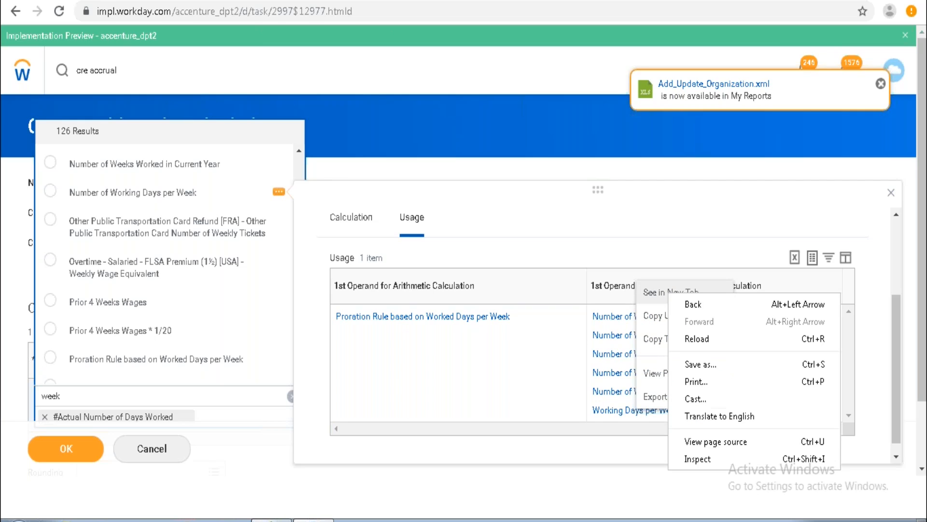
click(656, 295)
click(656, 293)
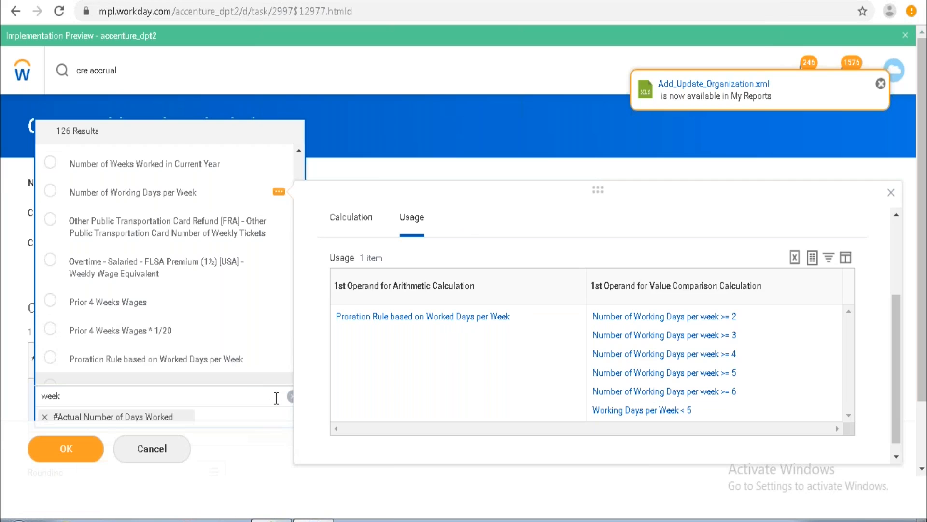
Close the details panel and scroll to the end of the week search results.
click(280, 468)
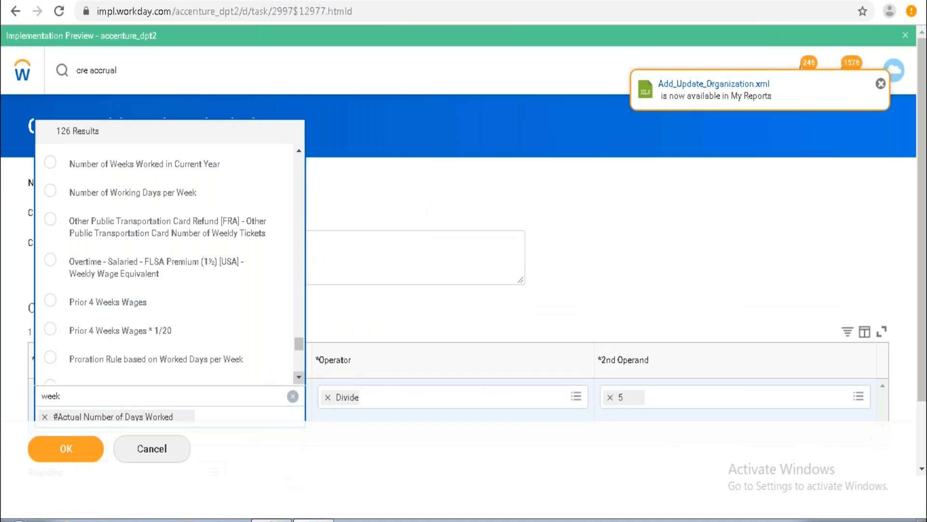
scroll(299, 382, down, 4)
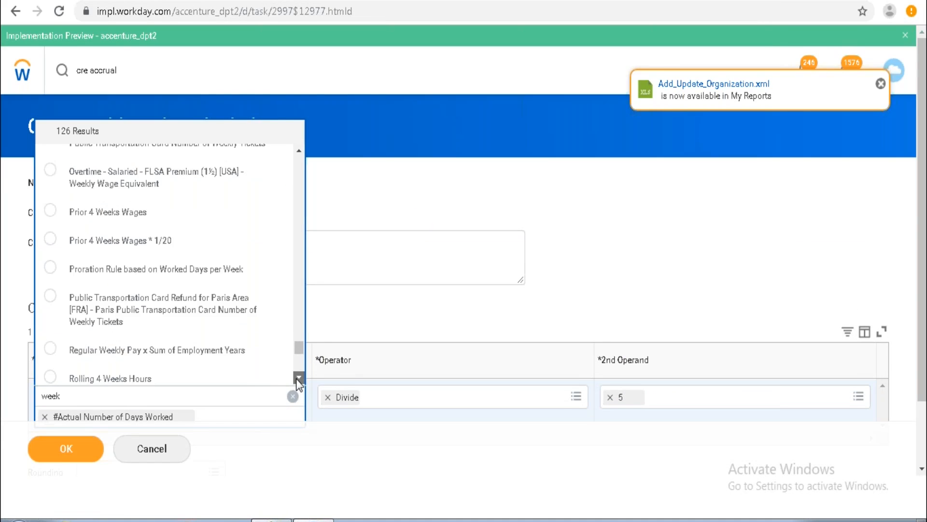
scroll(297, 378, down, 3)
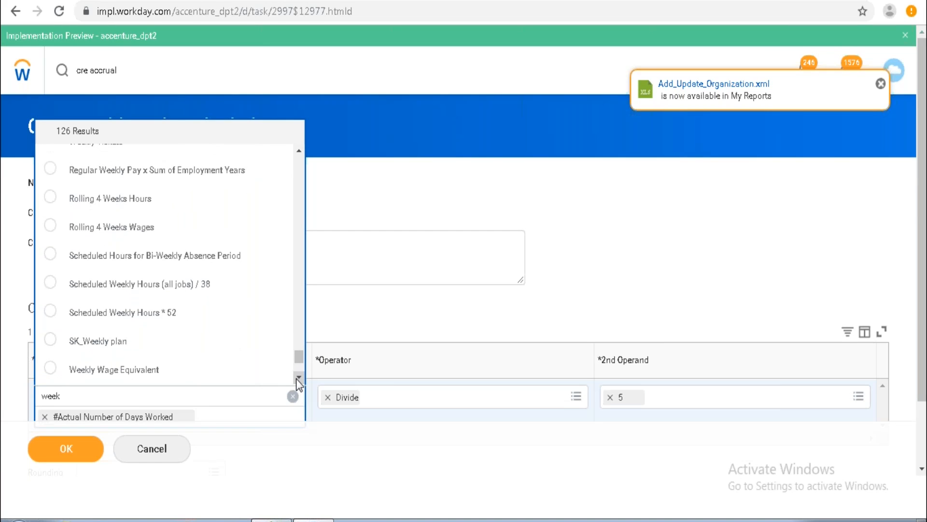
scroll(296, 378, down, 1)
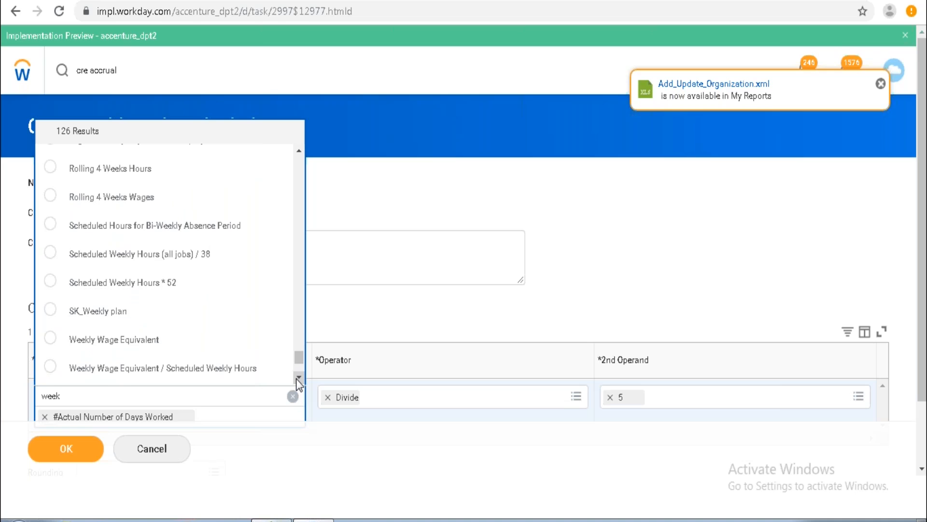
Name the arithmetic calculation Weekly Days/5, assign it the Absence category, and save it.
scroll(297, 378, down, 2)
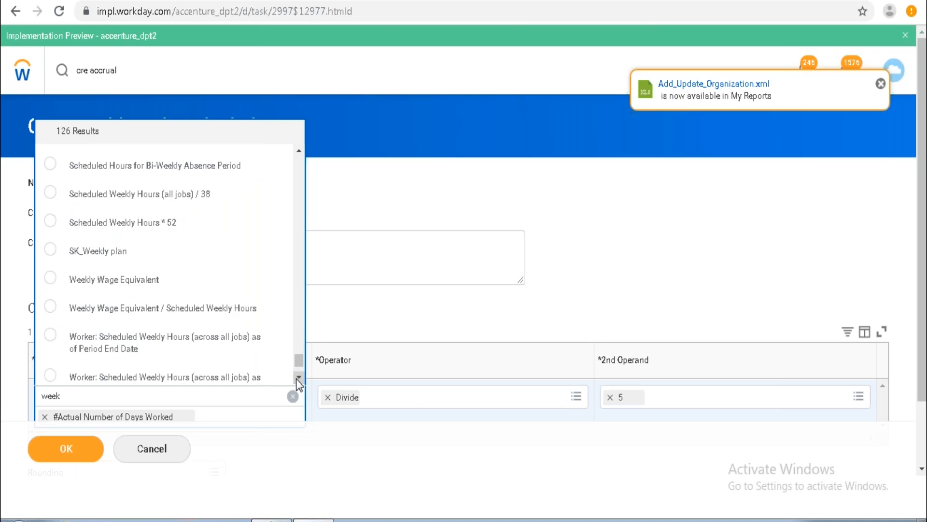
click(494, 474)
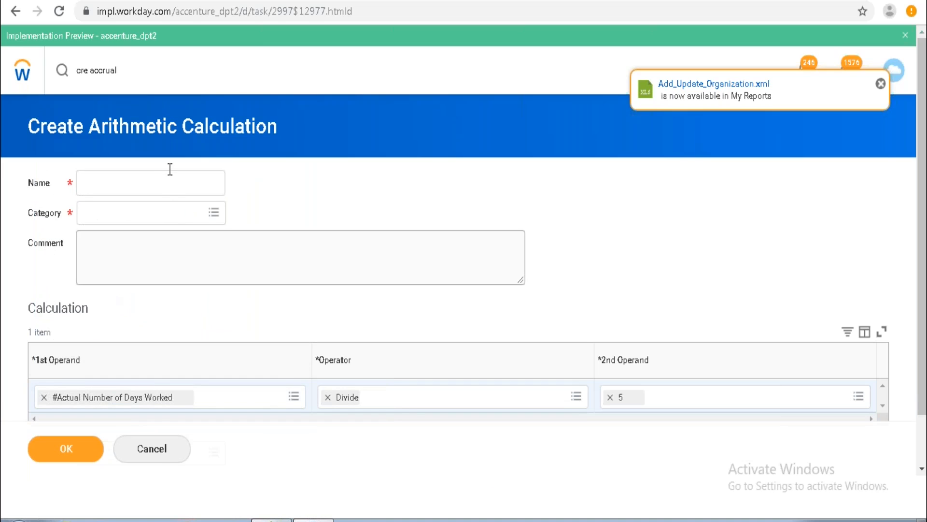
click(153, 178)
text(Weekly )
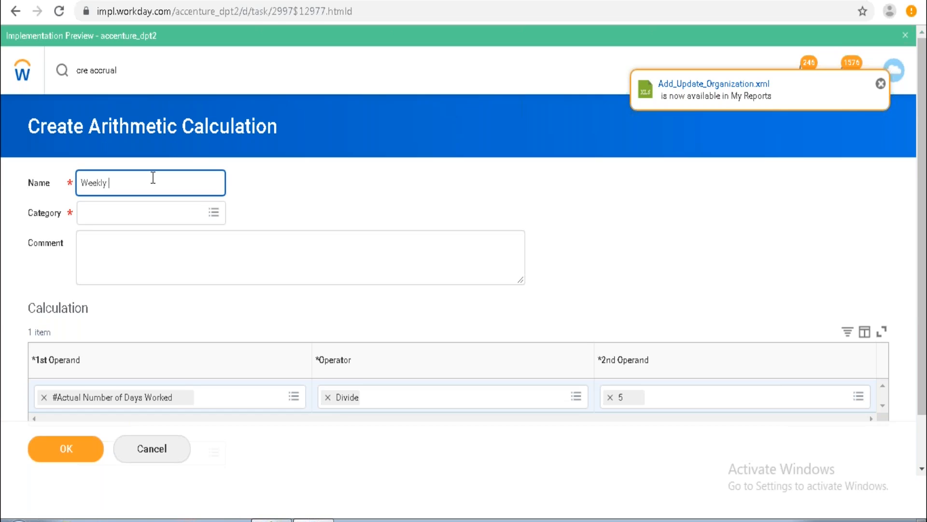
text(Days/5)
click(147, 213)
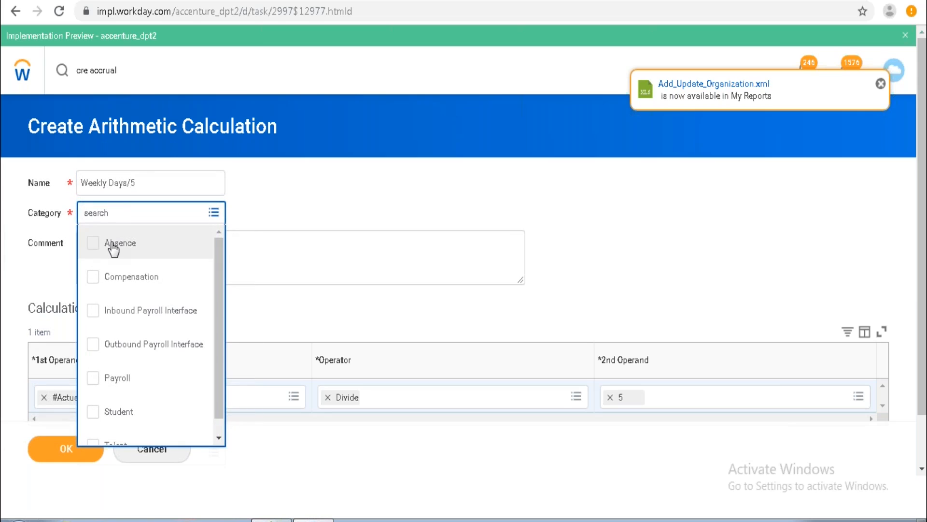
click(113, 244)
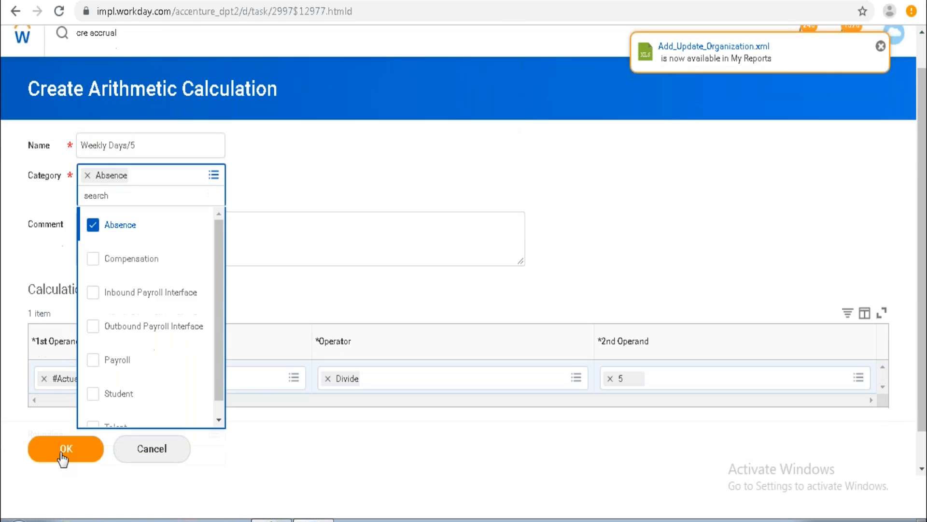
click(64, 456)
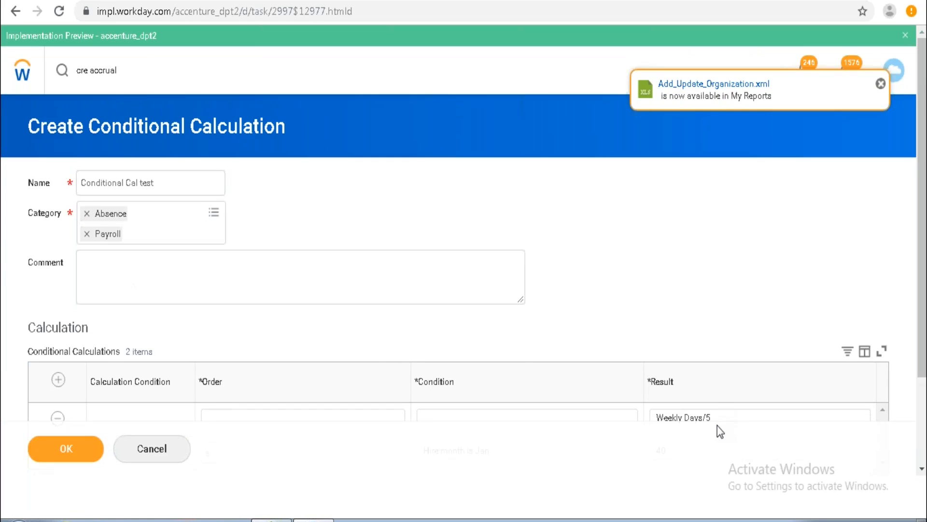
Open the Weekly Days/5 result of the first conditional row to review its definition.
click(922, 469)
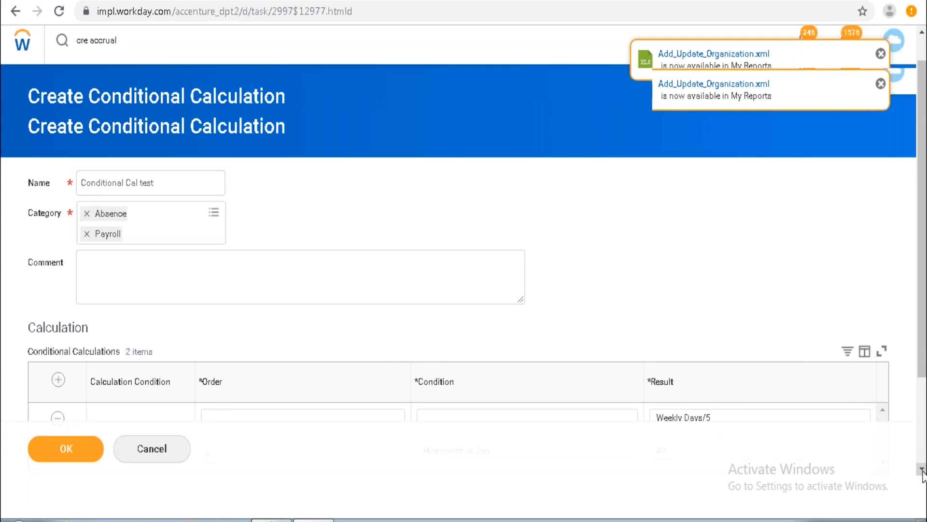
scroll(834, 423, down, 3)
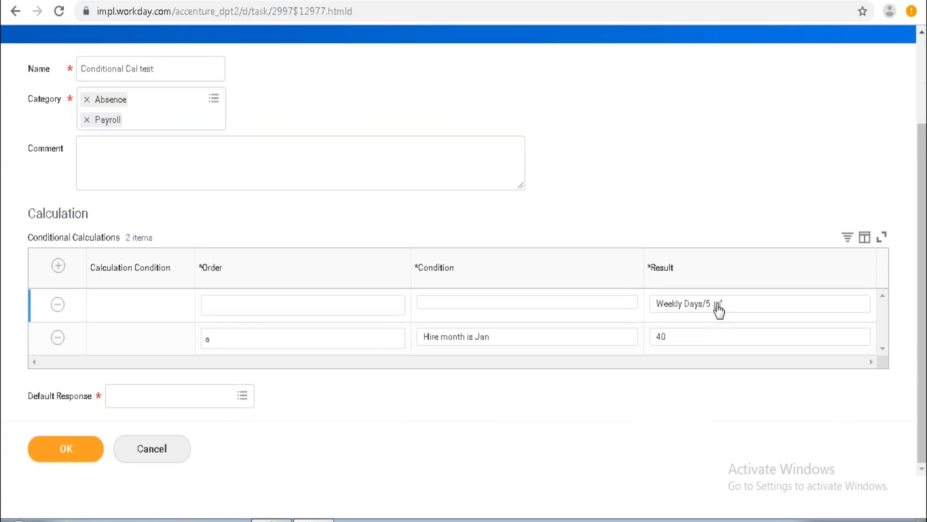
click(718, 306)
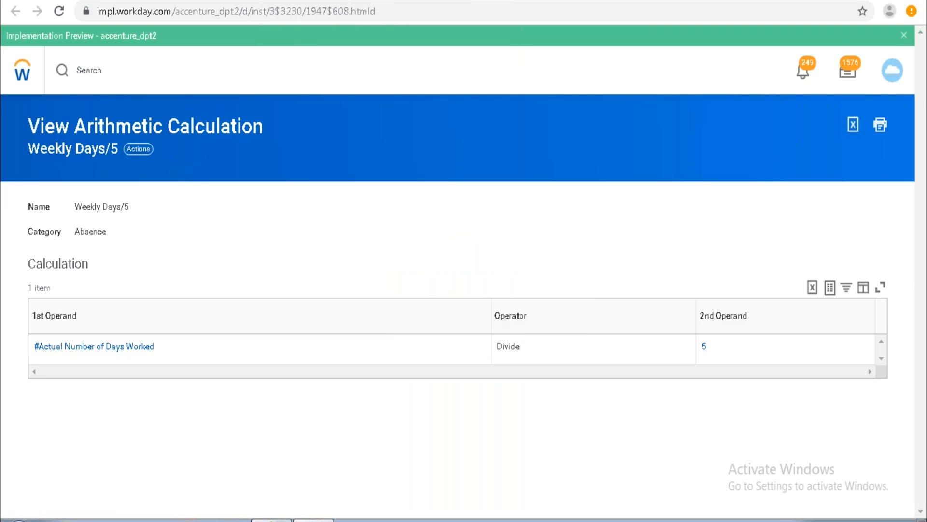
click(272, 0)
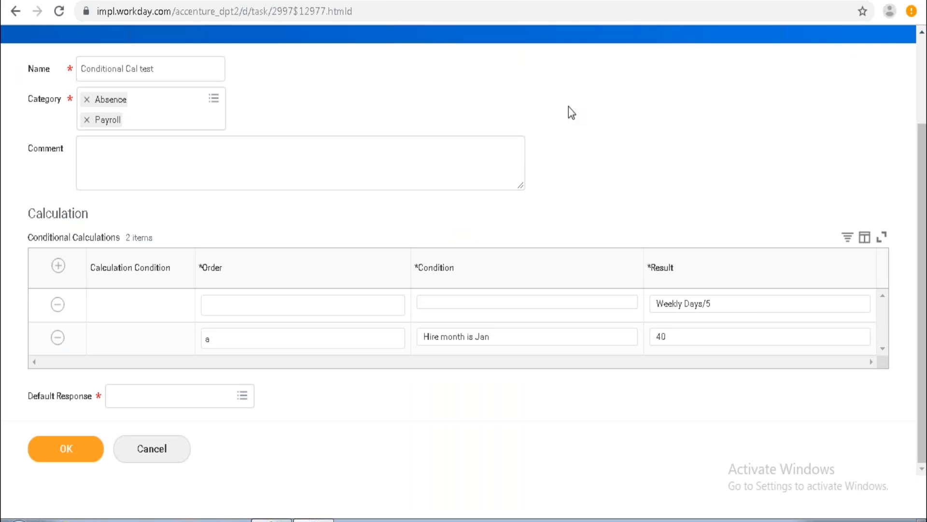
Review the Working Days per Week < 5 comparison and its Number of Working Days per Week operand.
click(517, 0)
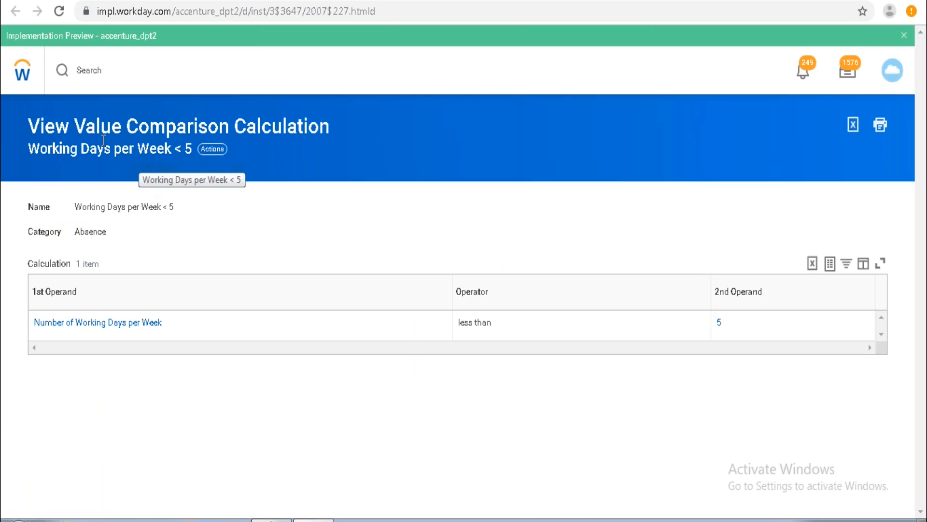
mouse_move(62, 332)
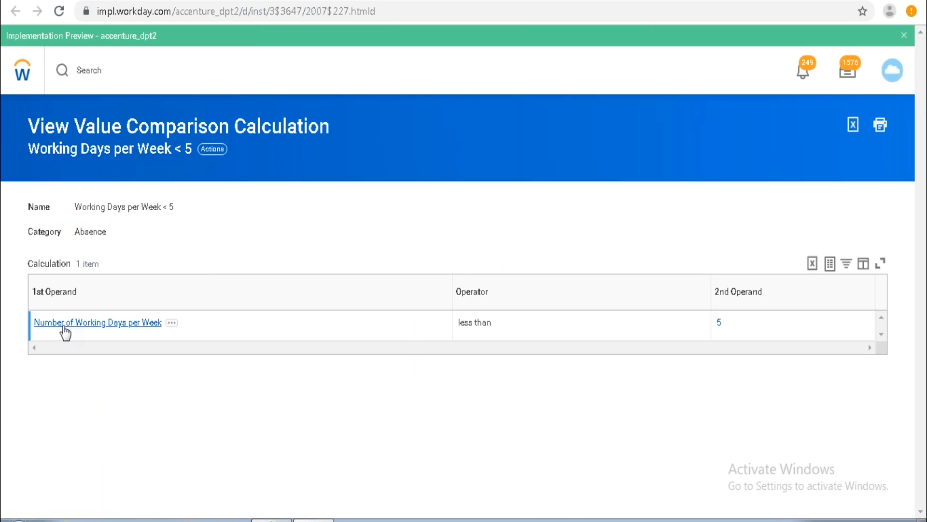
click(171, 323)
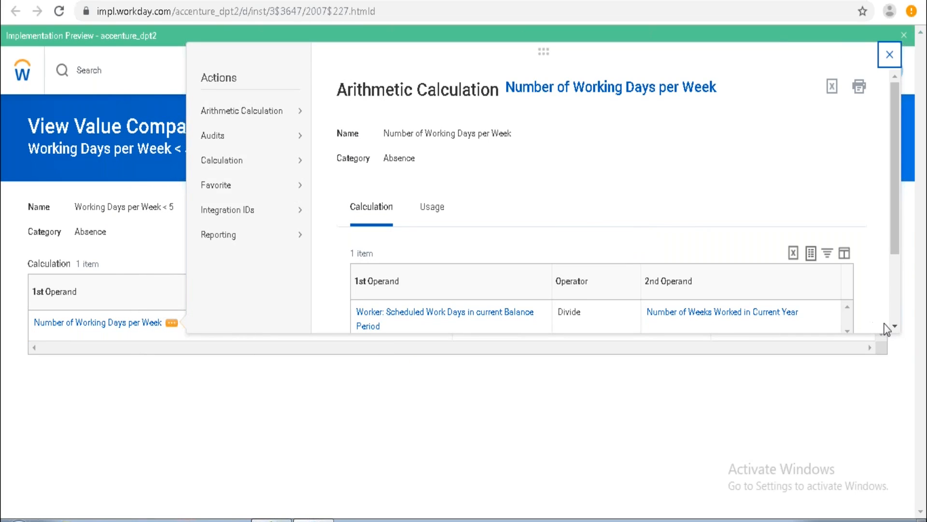
scroll(895, 332, down, 2)
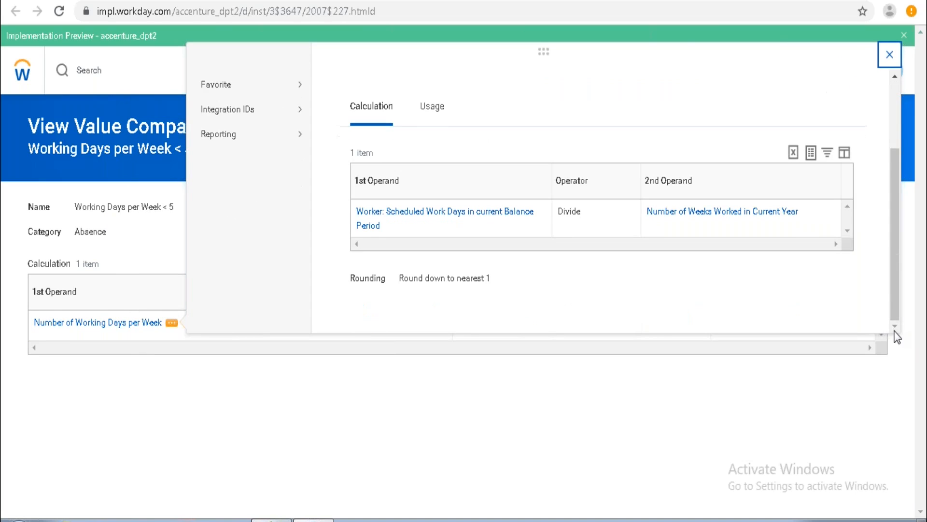
double_click(909, 254)
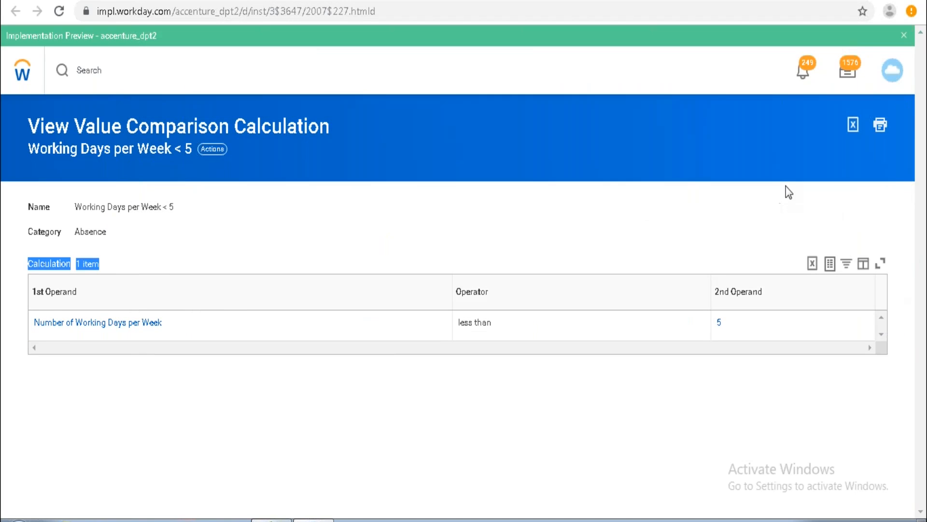
click(726, 214)
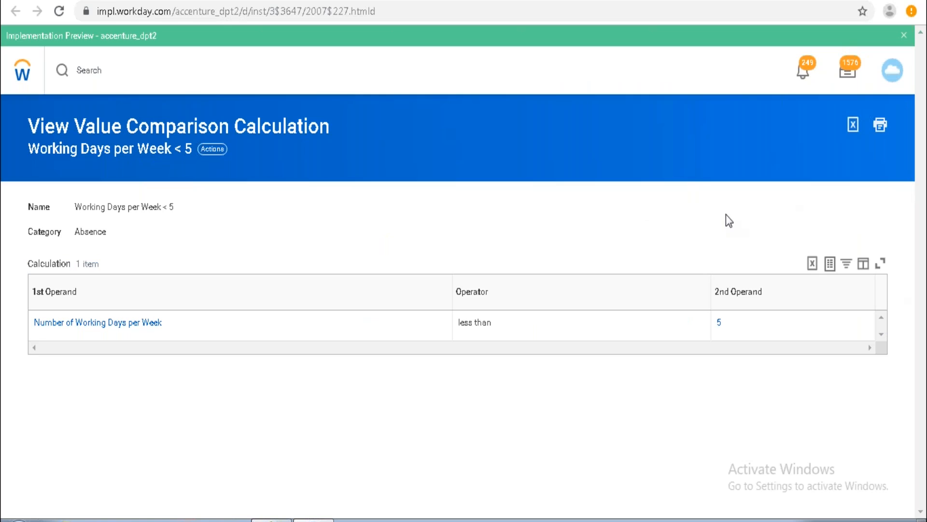
mouse_move(166, 323)
click(408, 1)
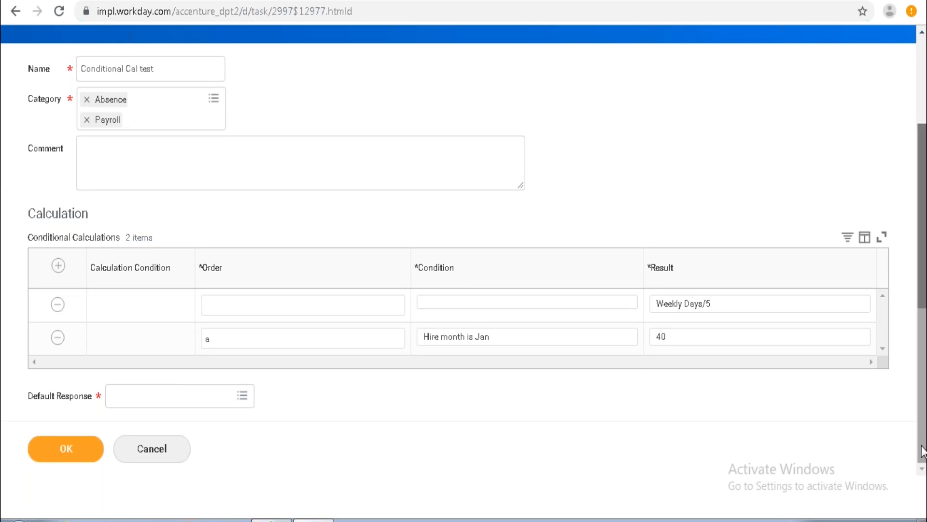
scroll(922, 451, up, 2)
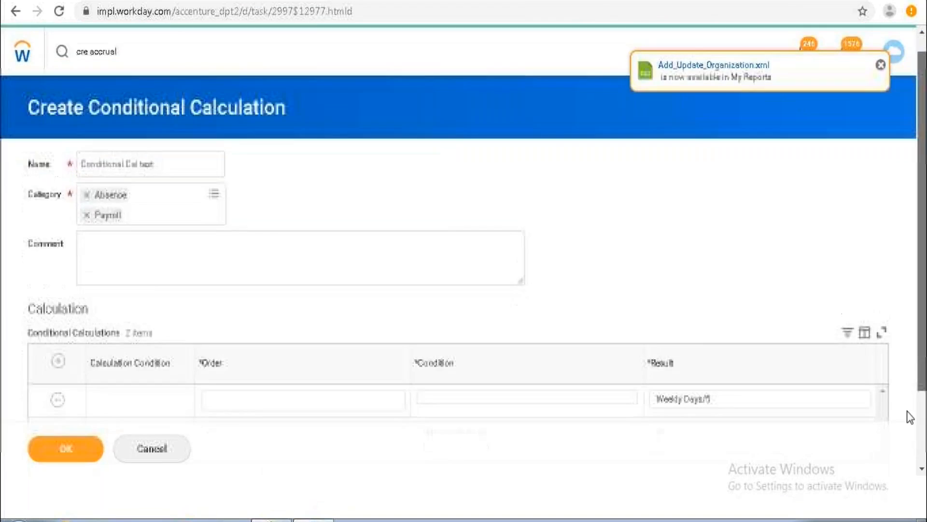
scroll(910, 416, down, 2)
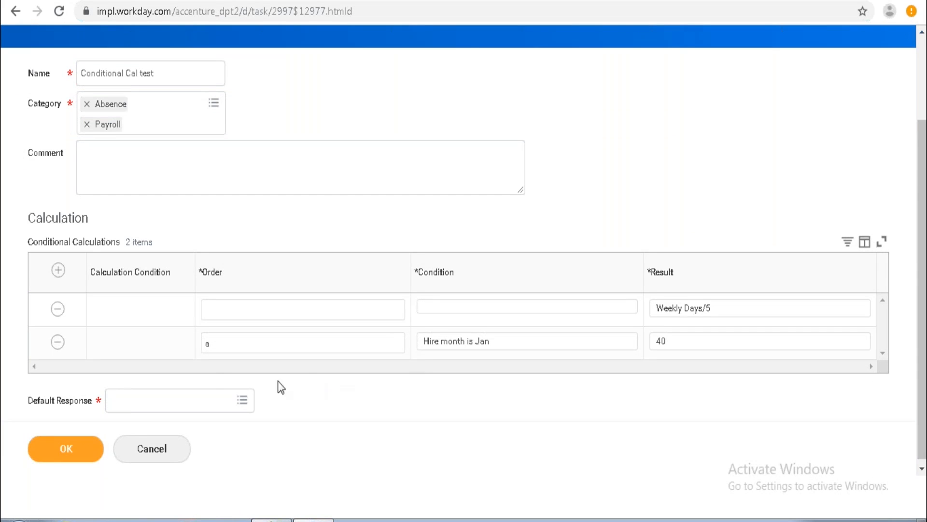
Remove Weekly Days/5 from the first conditional row's result.
drag(160, 342, 385, 358)
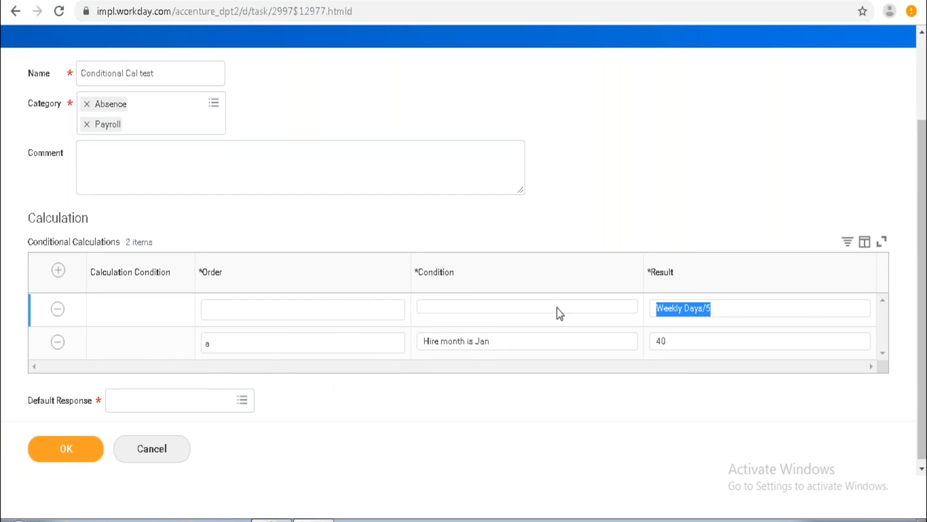
click(732, 315)
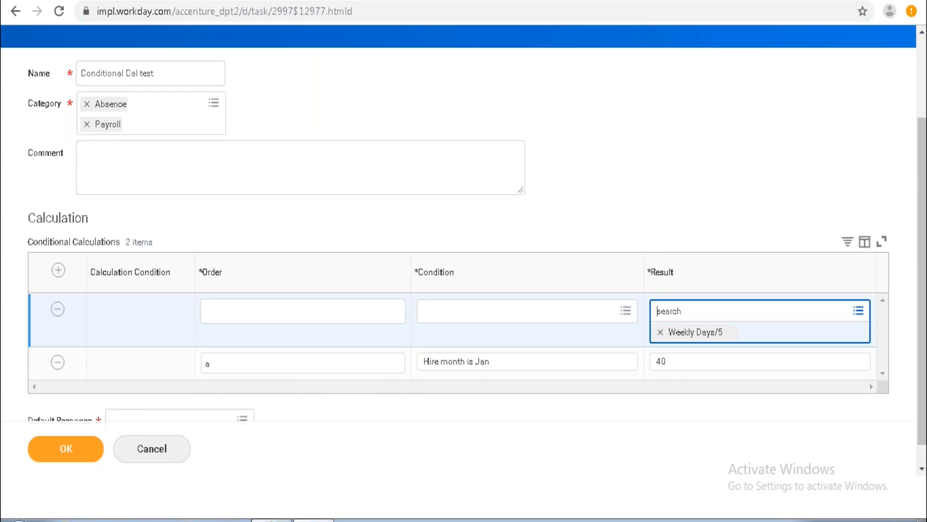
click(661, 333)
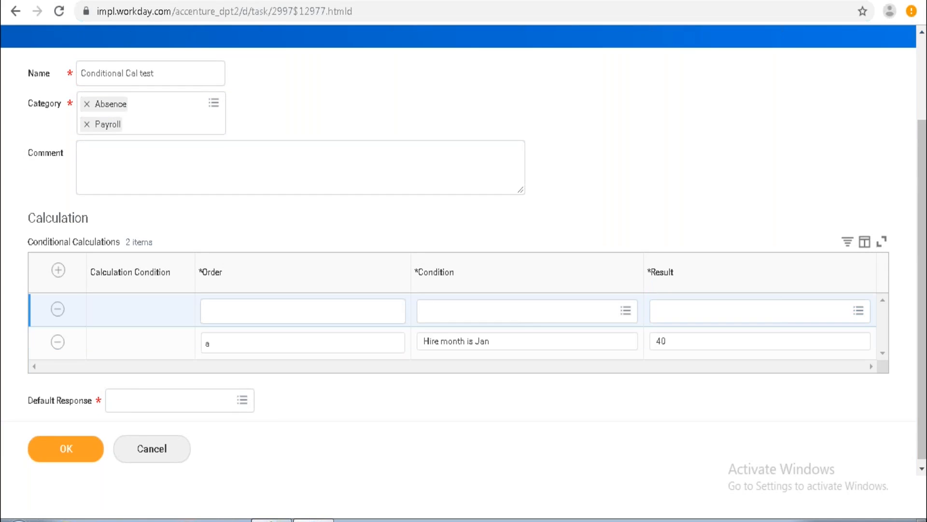
Start creating a new Instance Set Comparison Calculation from the first row's condition field.
click(625, 313)
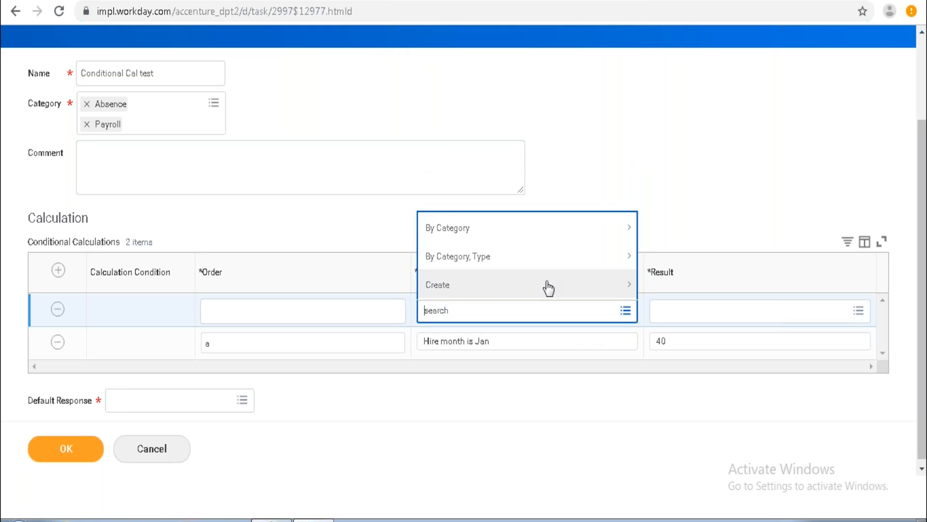
click(548, 285)
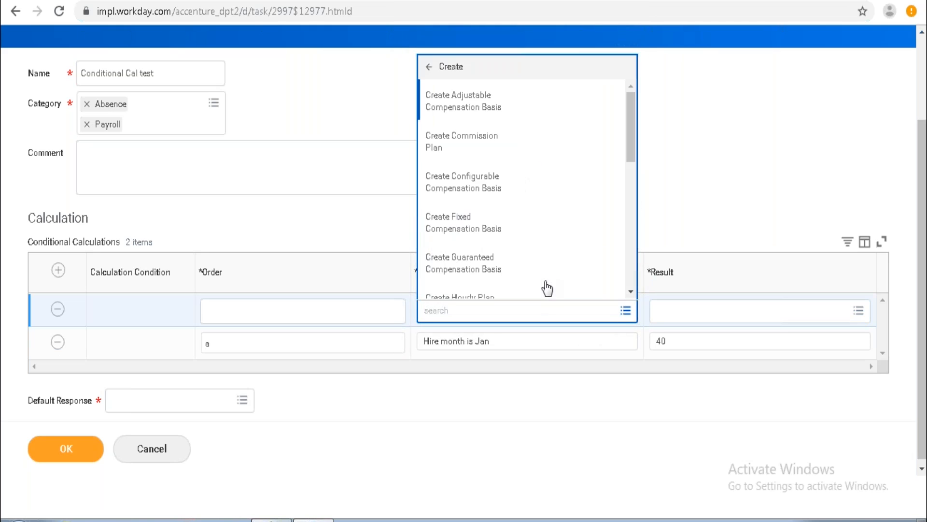
click(631, 291)
click(631, 291)
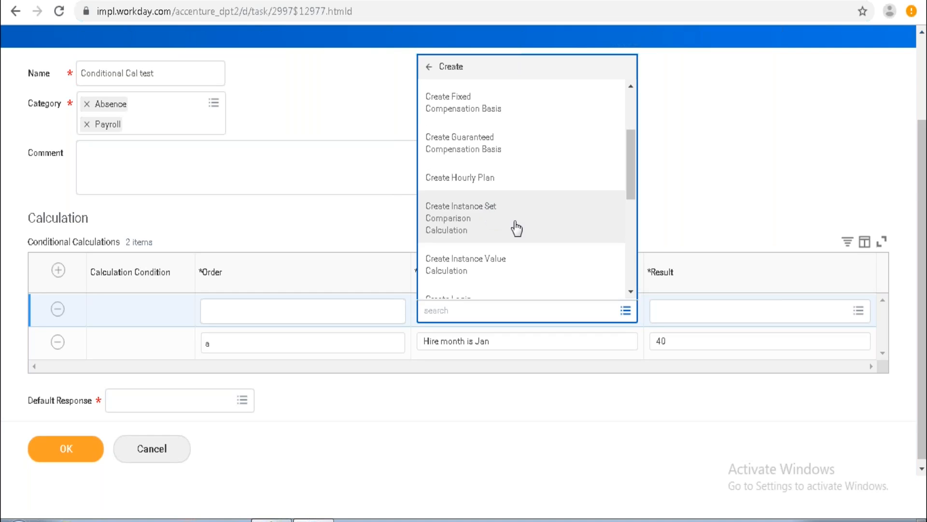
click(470, 211)
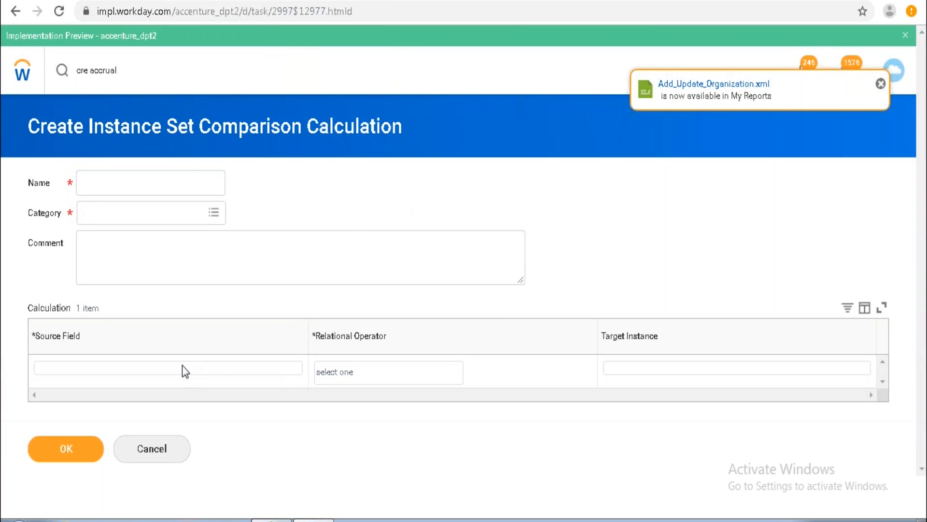
Set the source field to Cost Center for Job (or Override if exists) as of Period End Date, operator in the selection list.
click(182, 370)
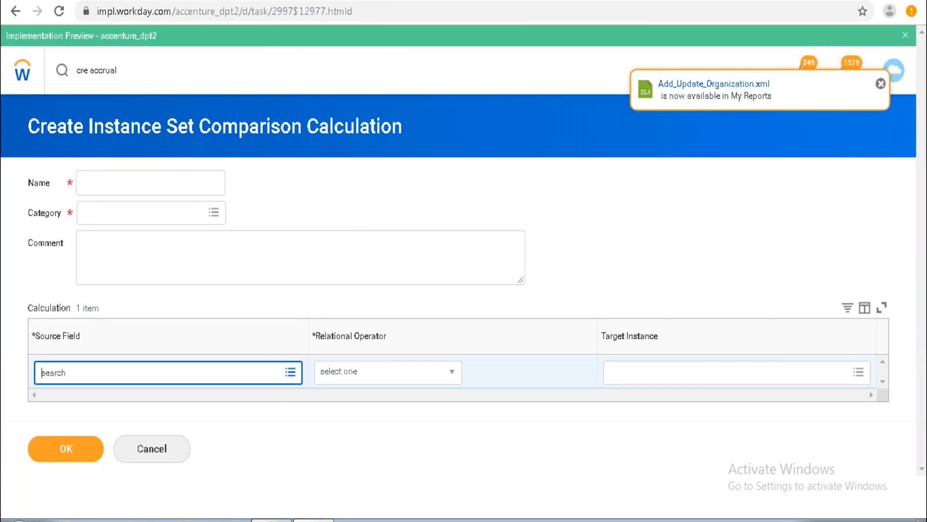
click(292, 375)
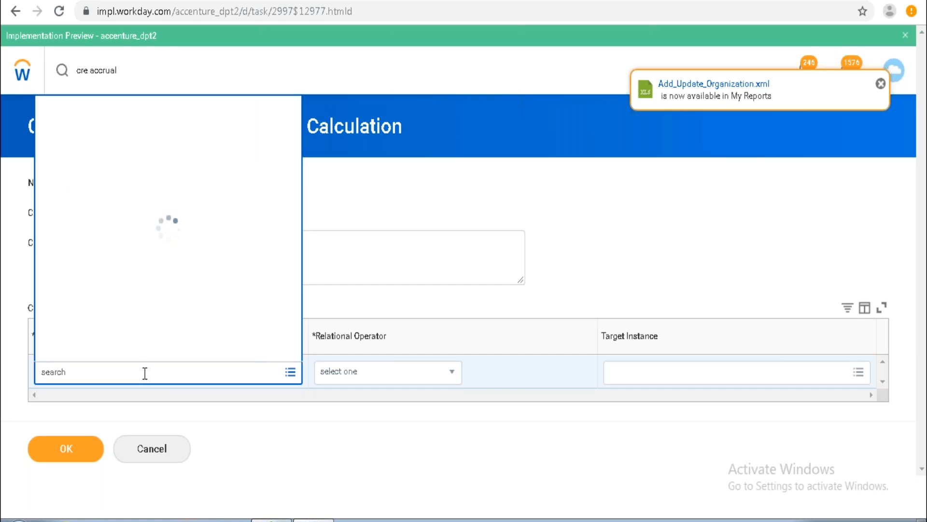
text(cost center)
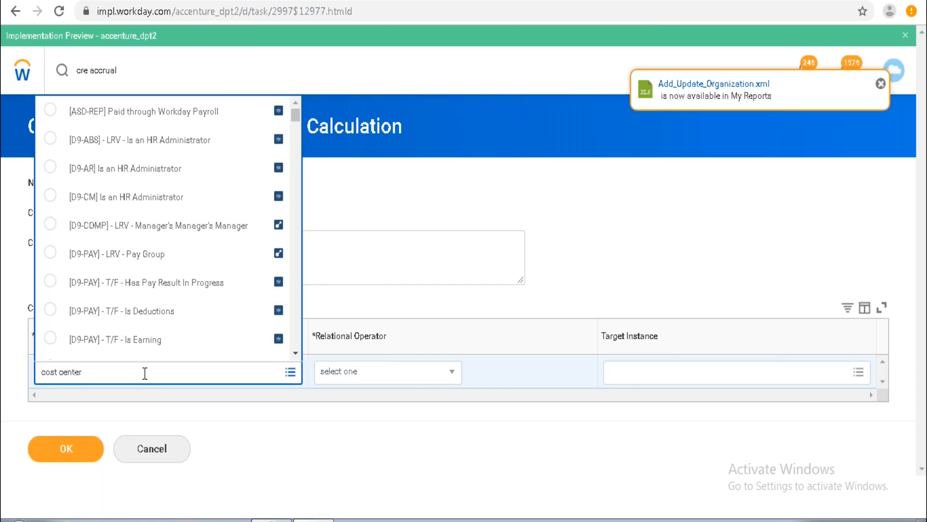
key(Return)
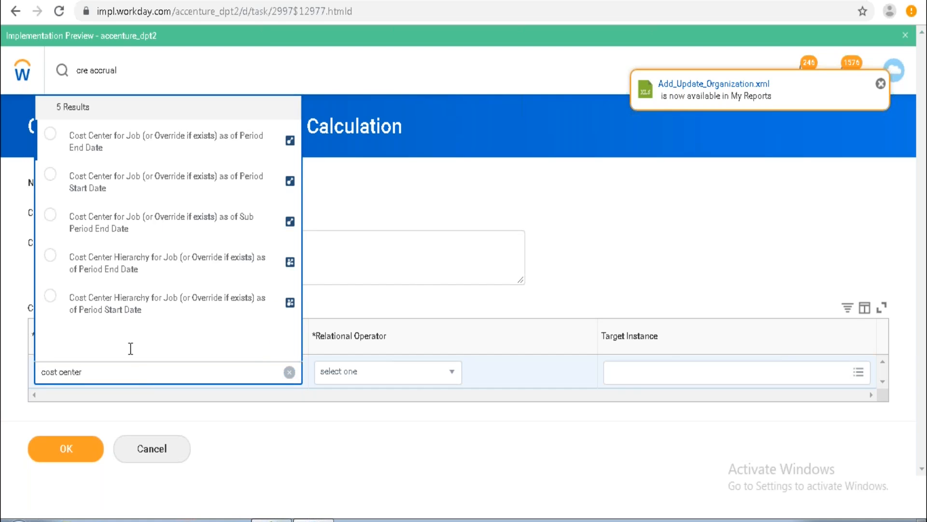
click(172, 142)
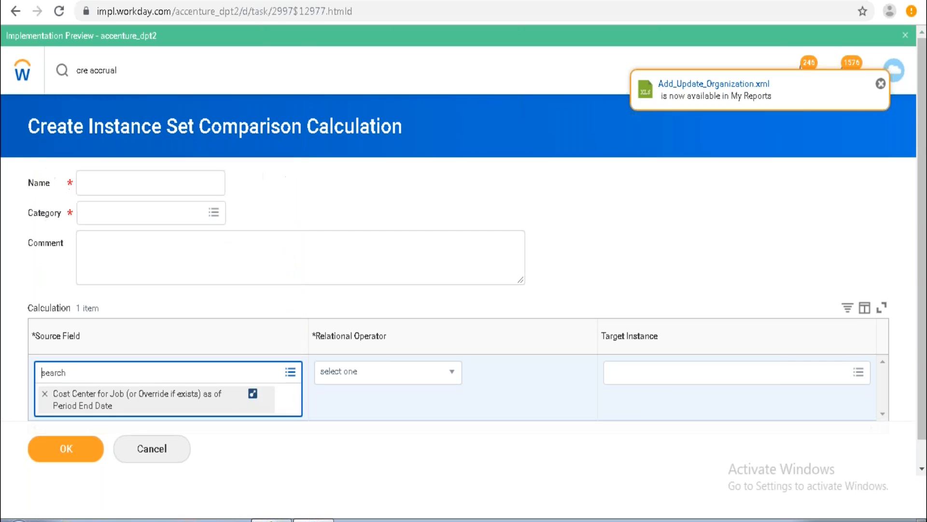
click(397, 379)
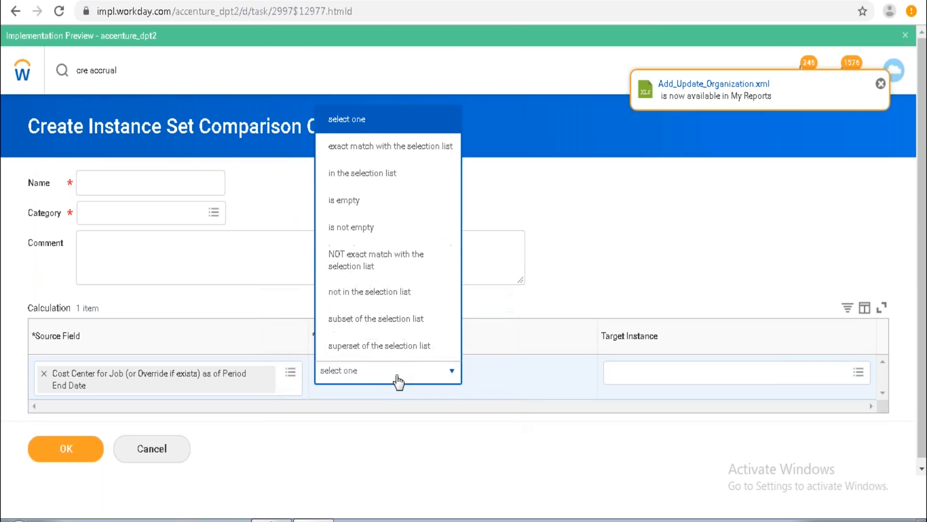
click(400, 173)
Search target instances for USA and select United States of America and USA Cost Center.
click(667, 374)
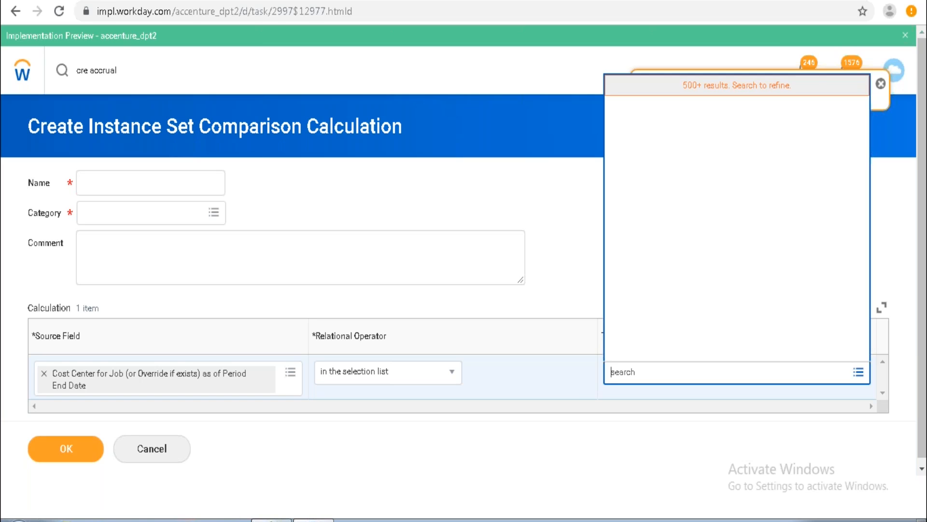
text(USA)
key(Return)
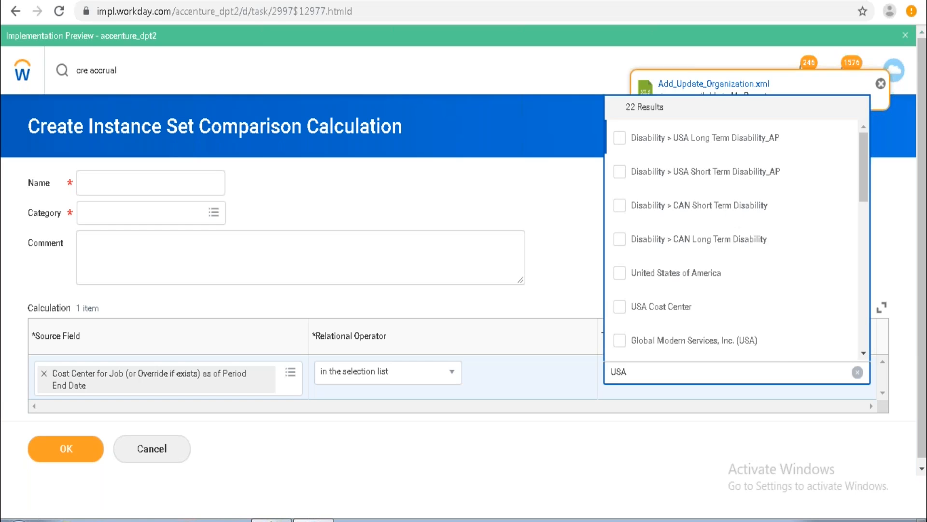
click(740, 284)
click(710, 312)
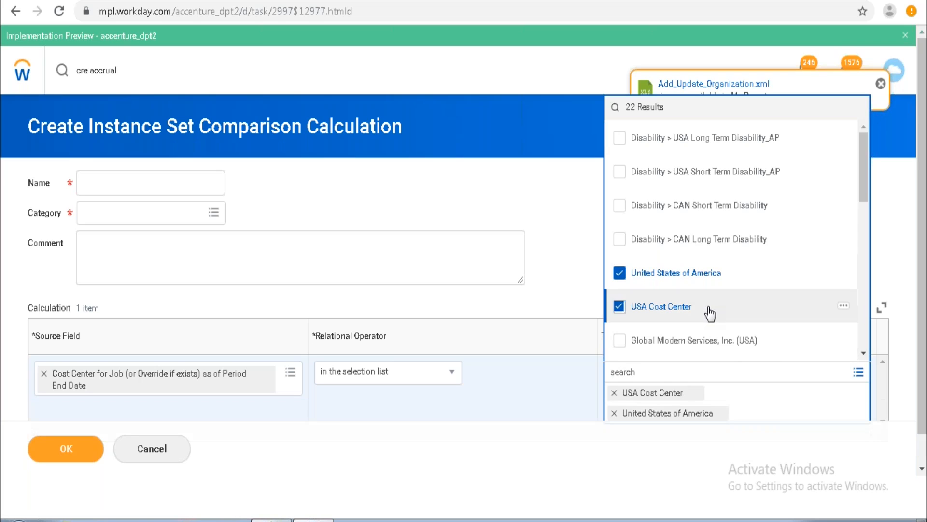
Add Global Modern Services, Inc. (USA) to the comparison's target instances.
click(640, 348)
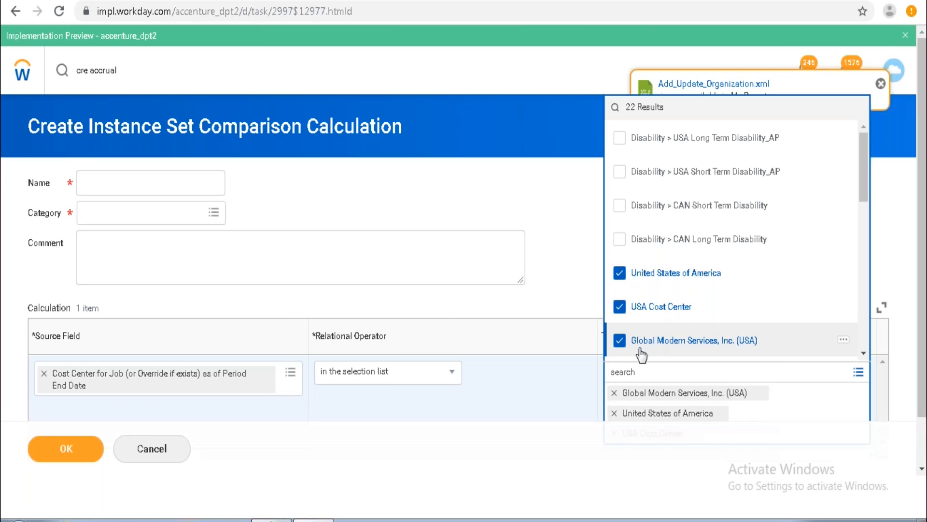
click(498, 465)
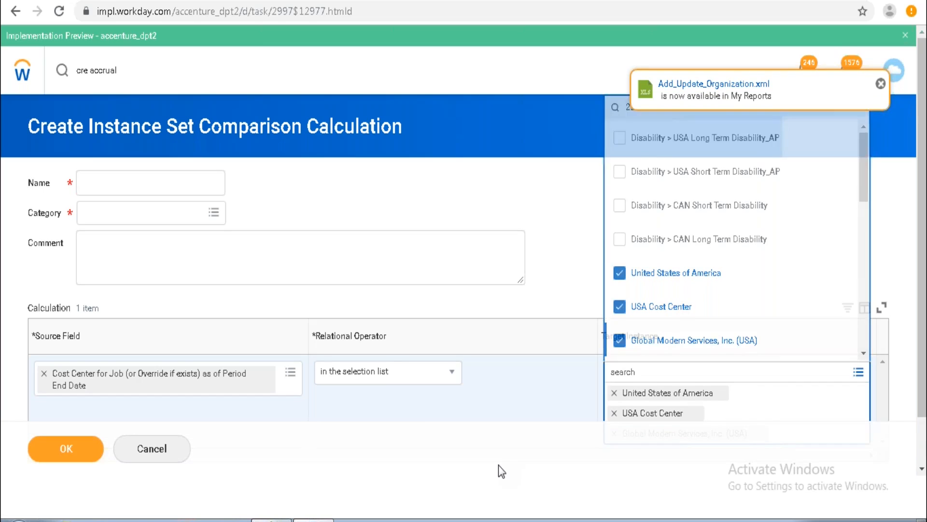
click(154, 176)
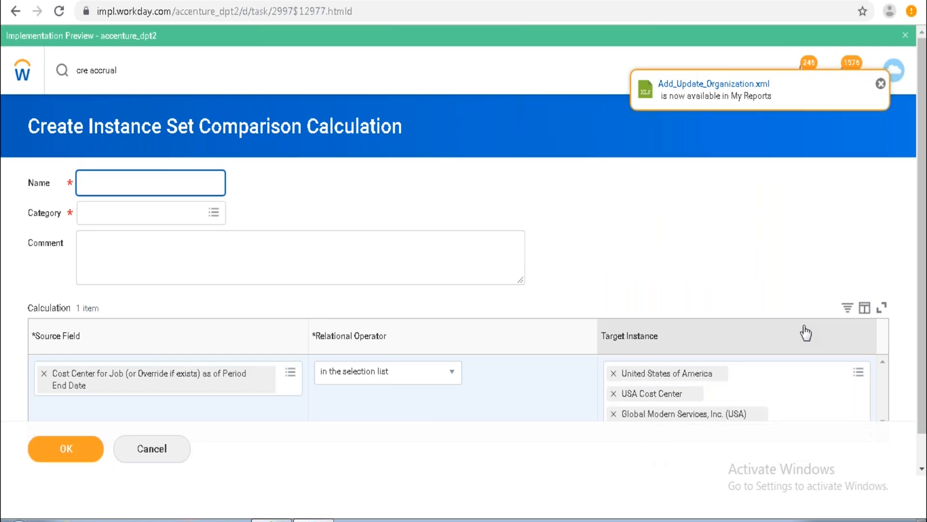
click(880, 85)
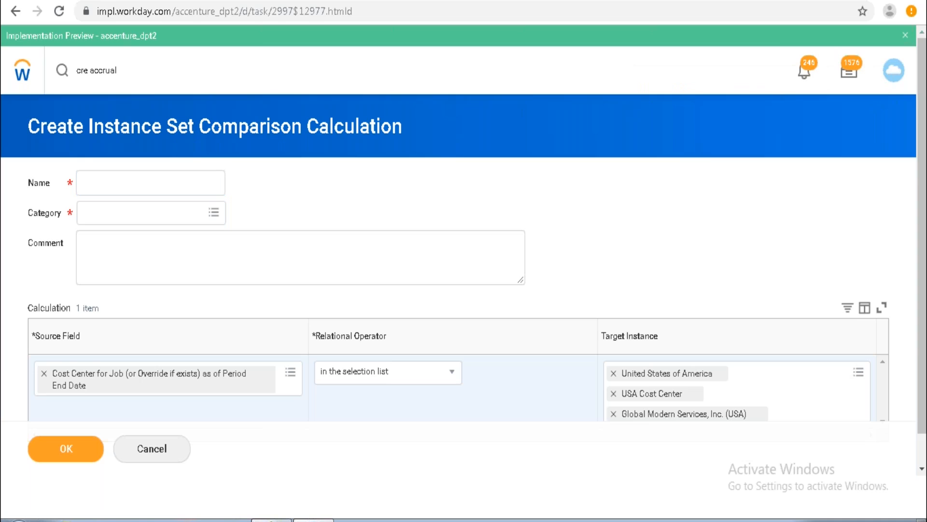
click(921, 469)
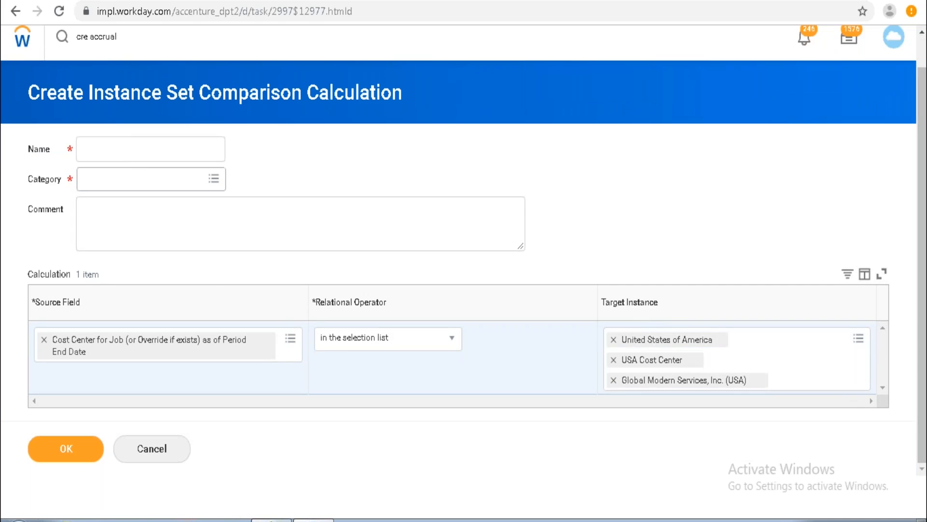
Replace the source field with Projected System Defined Load Status and set the target instance to Full-time.
click(159, 345)
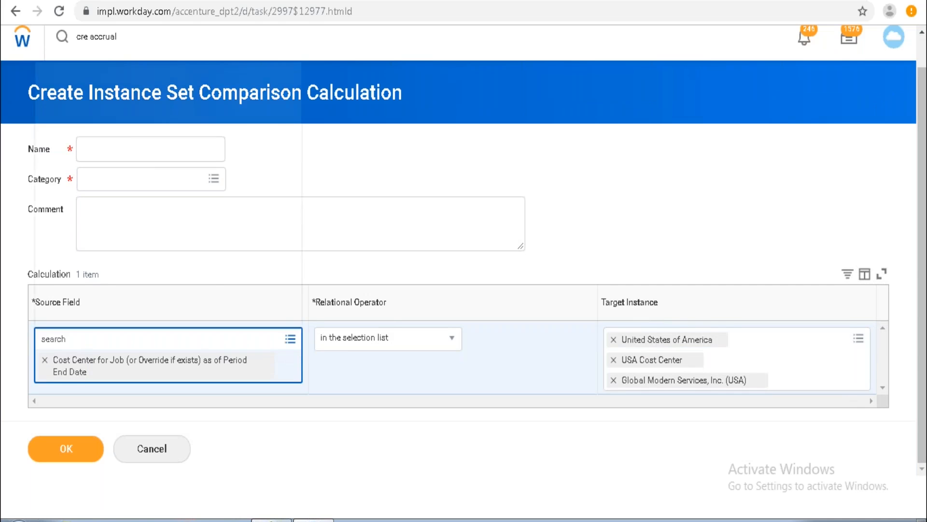
text(project)
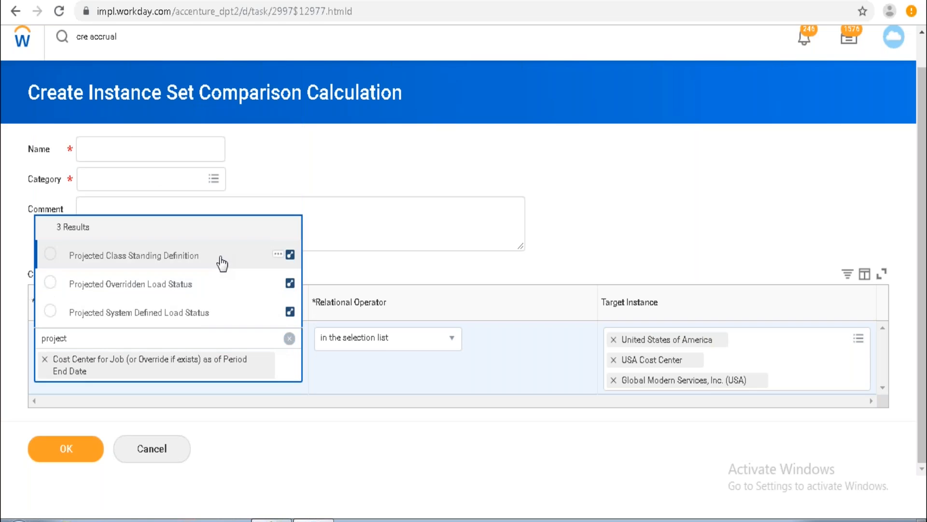
click(204, 316)
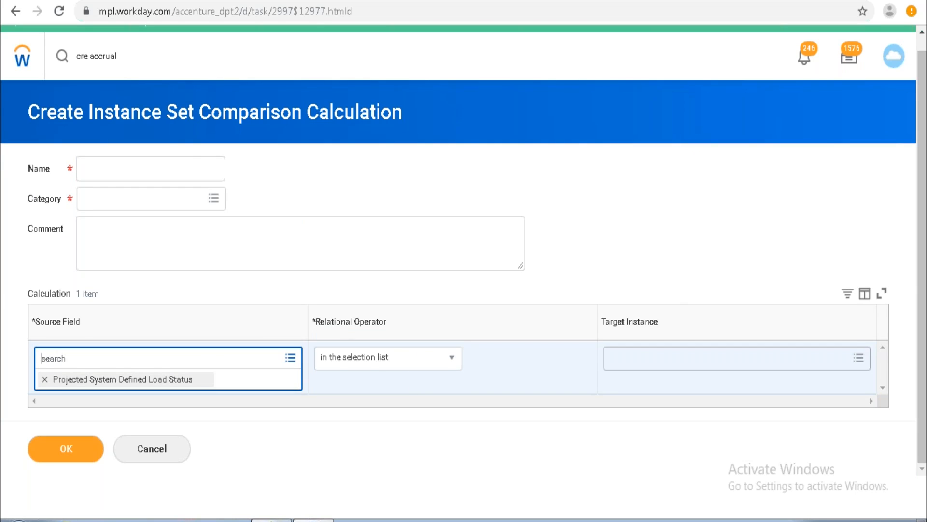
click(701, 354)
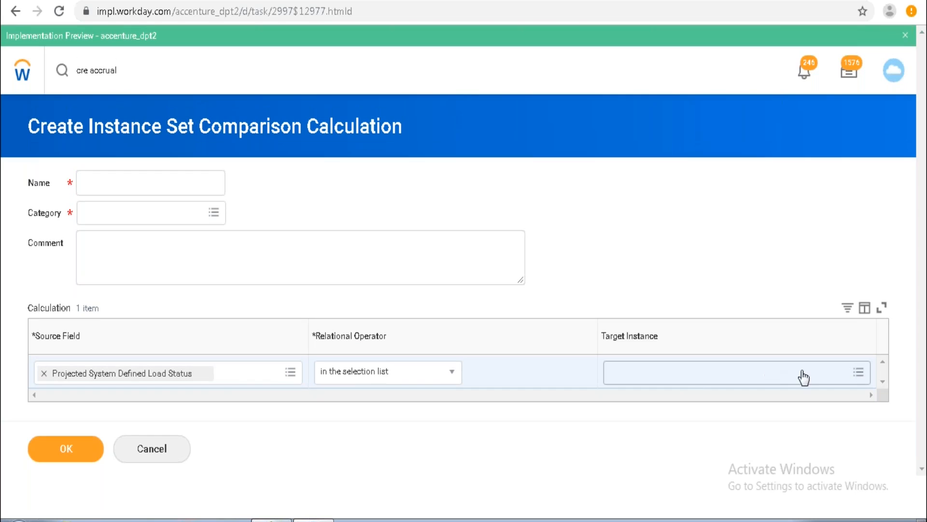
click(859, 372)
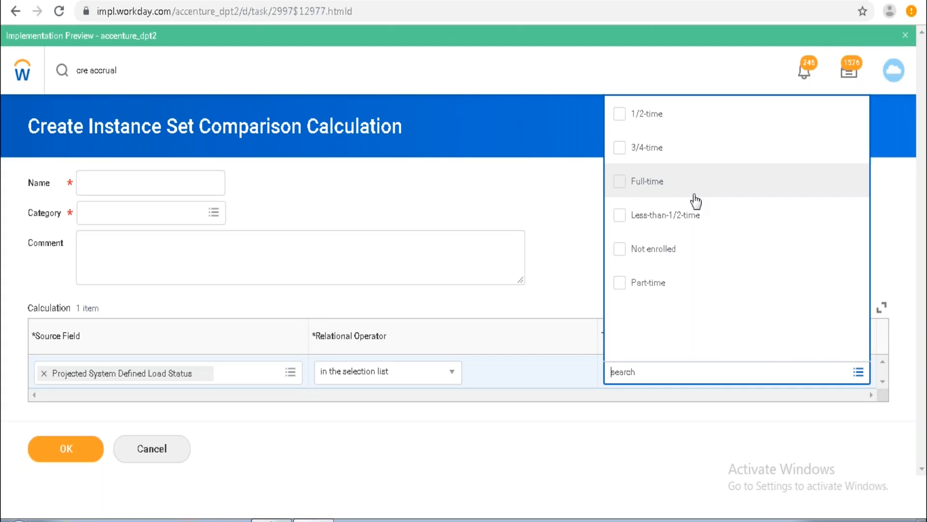
click(644, 182)
click(560, 201)
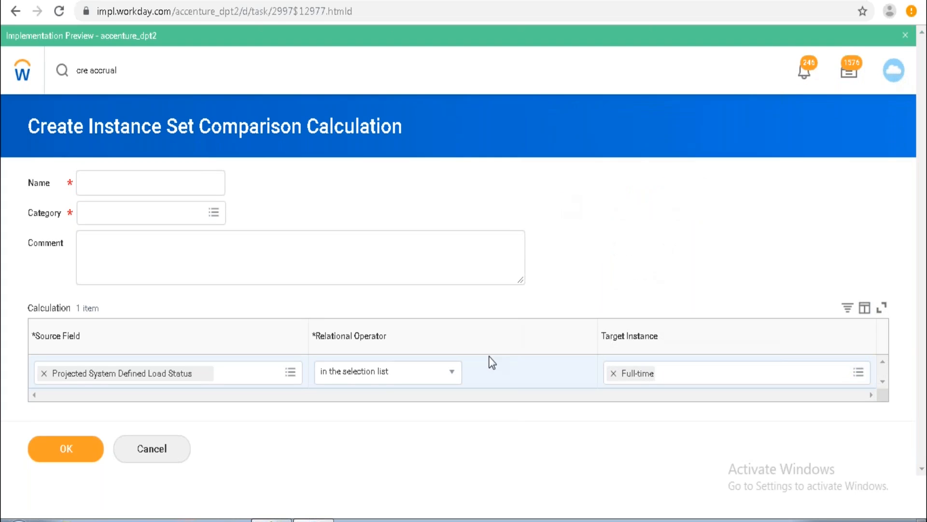
Name the instance set comparison Project time, assign the Absence category, and save it.
click(107, 183)
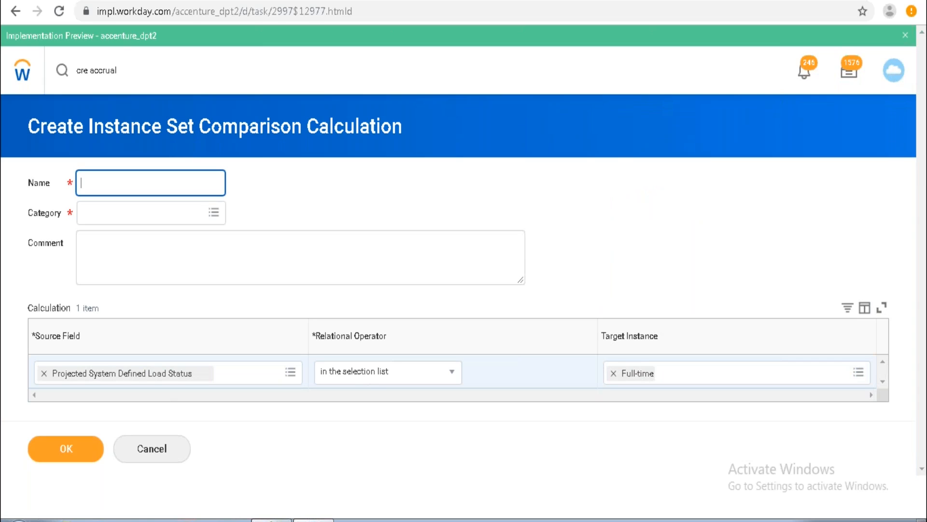
text(Project)
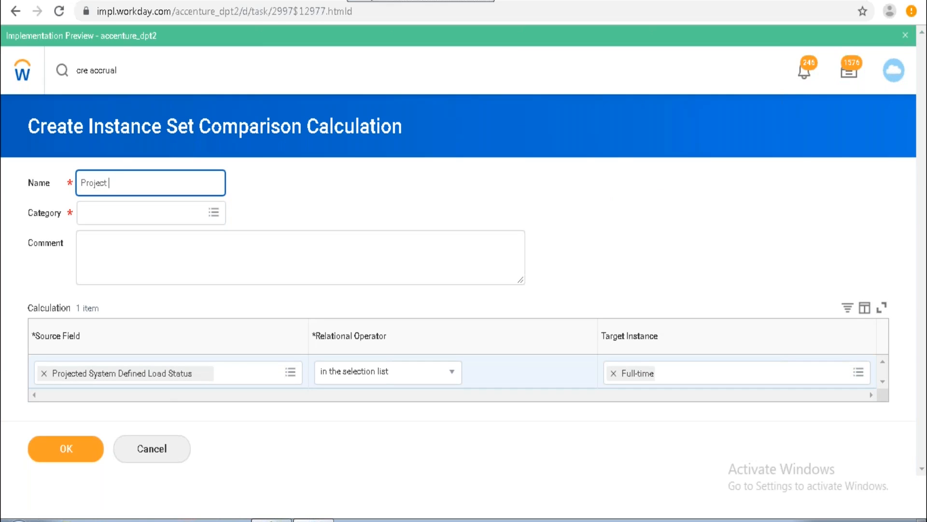
click(523, 98)
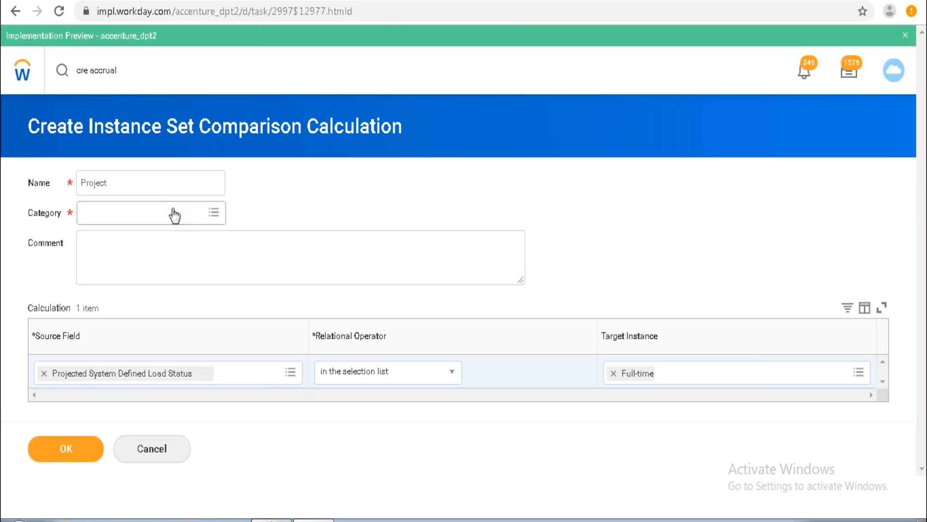
click(175, 176)
text(time)
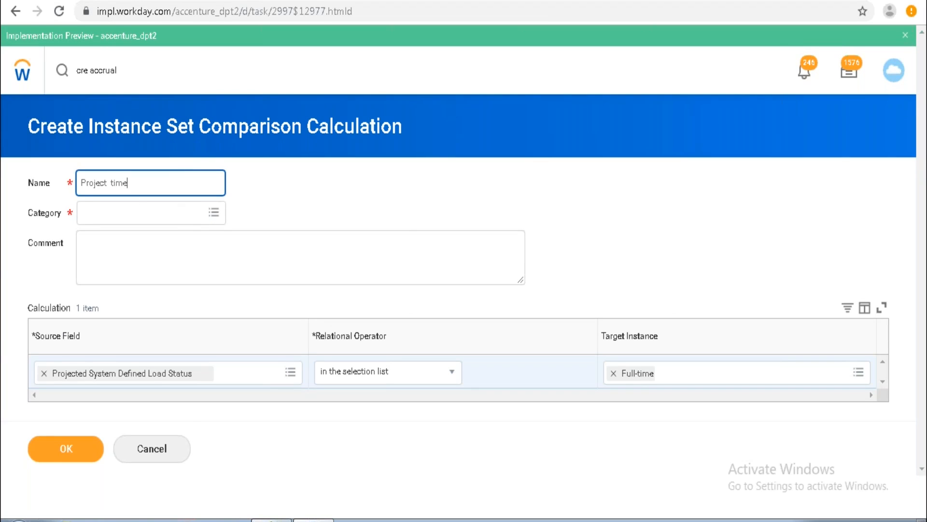
click(214, 213)
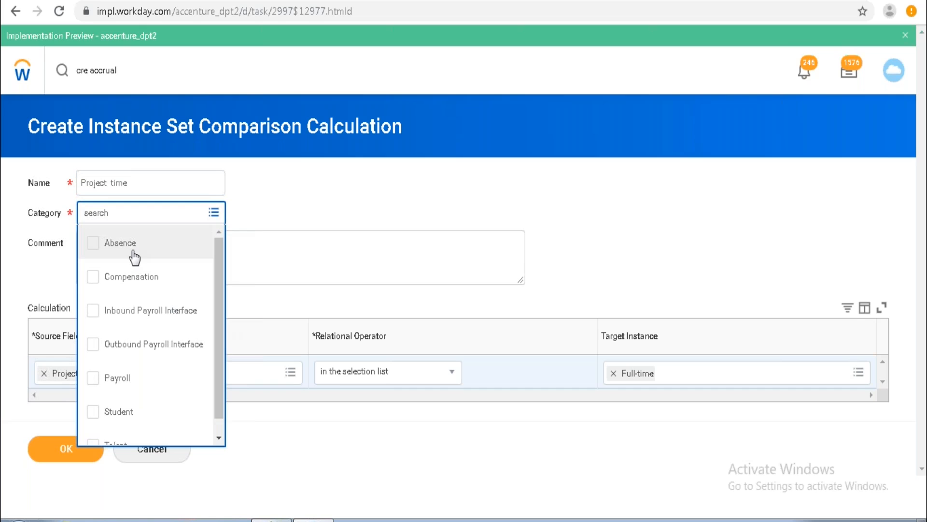
click(133, 252)
click(58, 456)
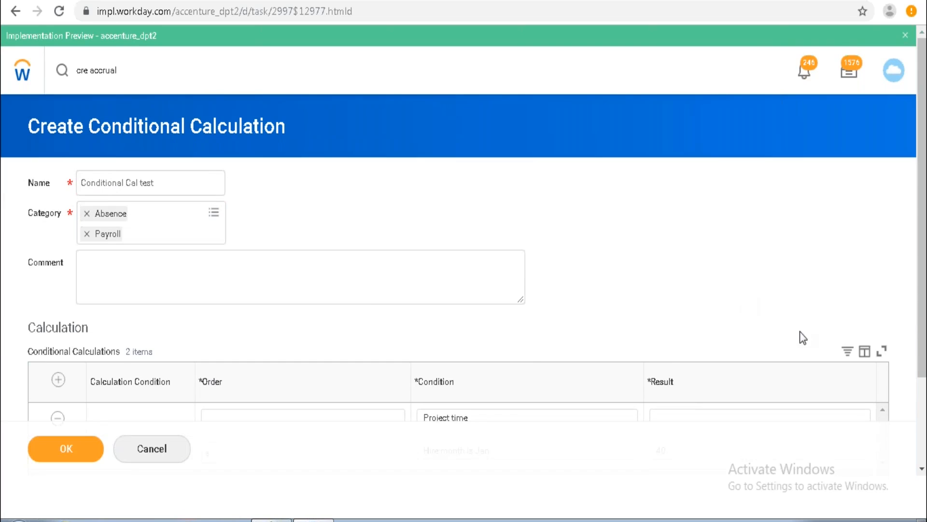
Set the conditional calculation's default response to 20 and try to submit it.
click(921, 468)
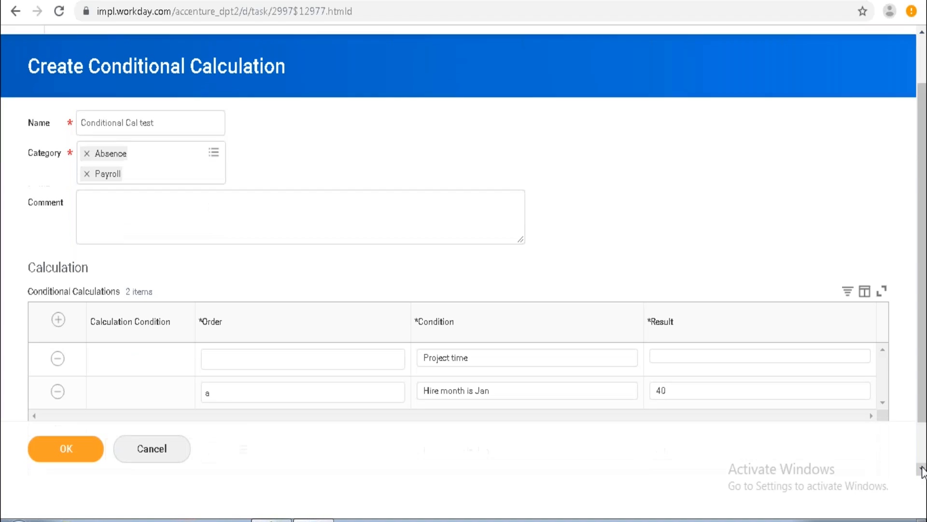
click(922, 468)
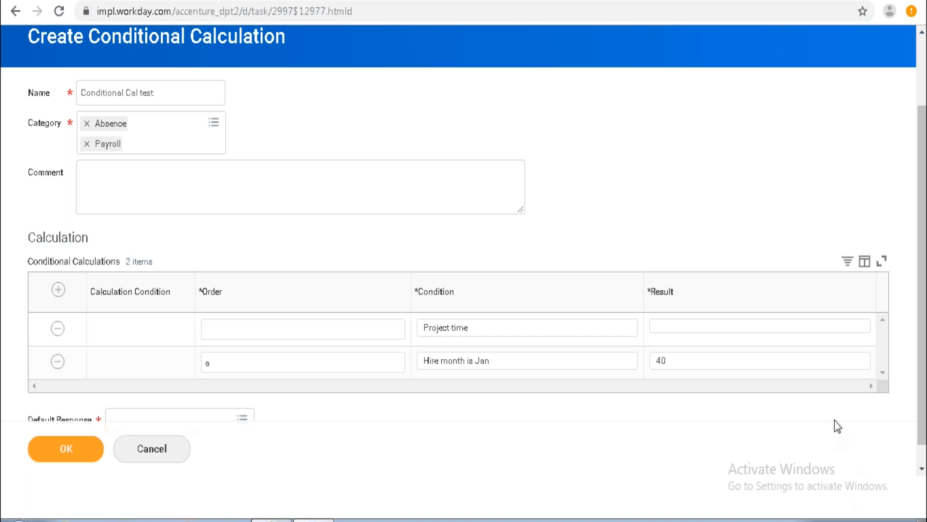
click(736, 330)
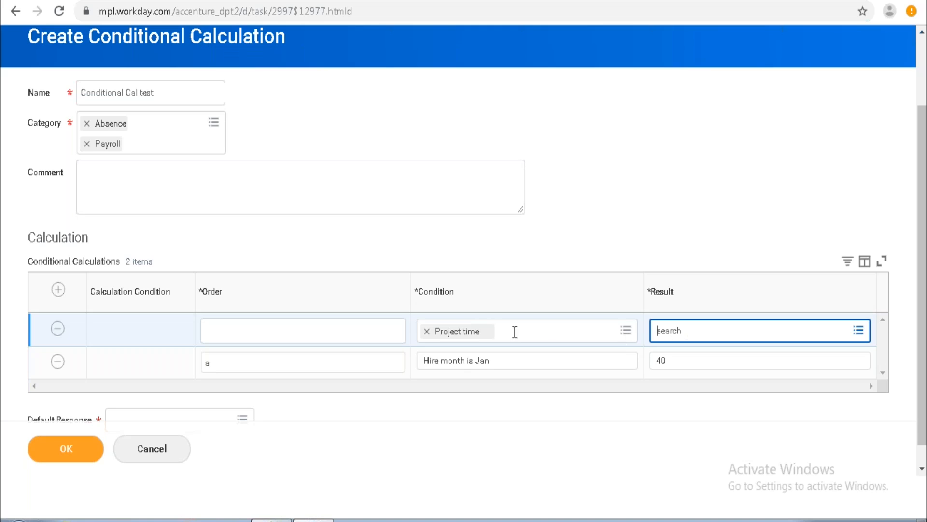
click(921, 467)
click(709, 412)
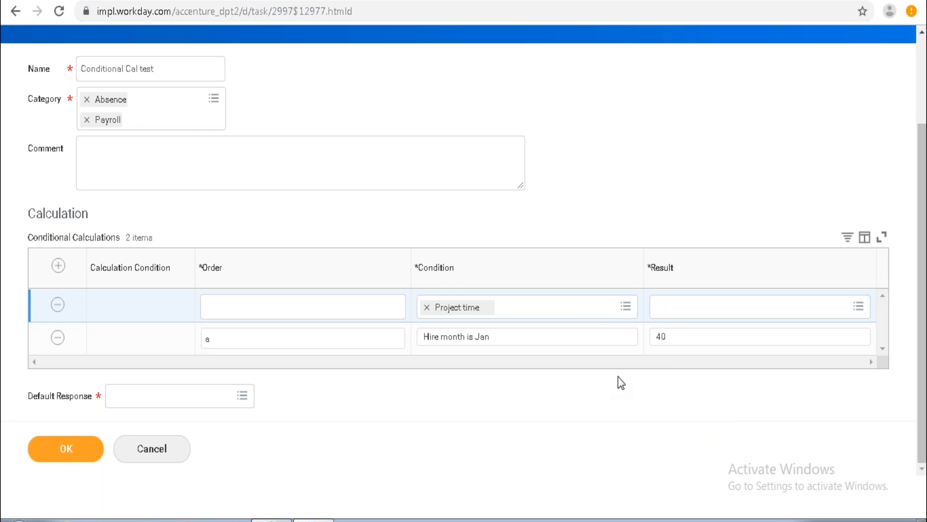
click(197, 400)
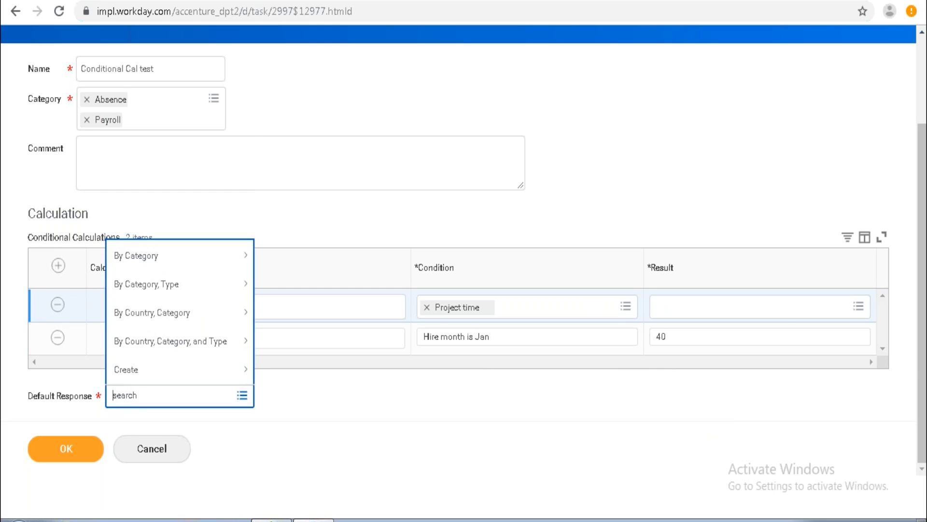
text(20)
key(Return)
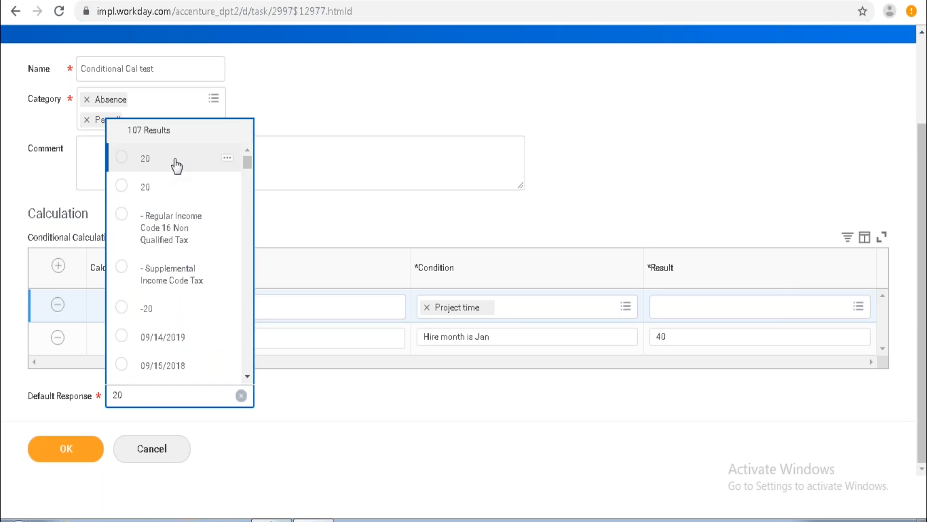
click(177, 165)
click(62, 456)
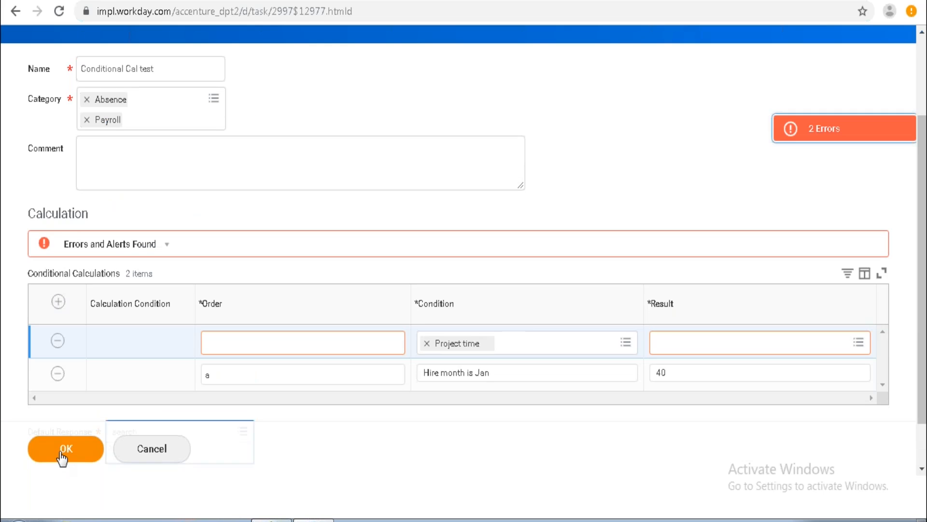
Set the Project time row's order to b and its result to 30, then save the conditional calculation.
click(332, 339)
text(b)
key(Tab)
key(Tab)
key(Tab)
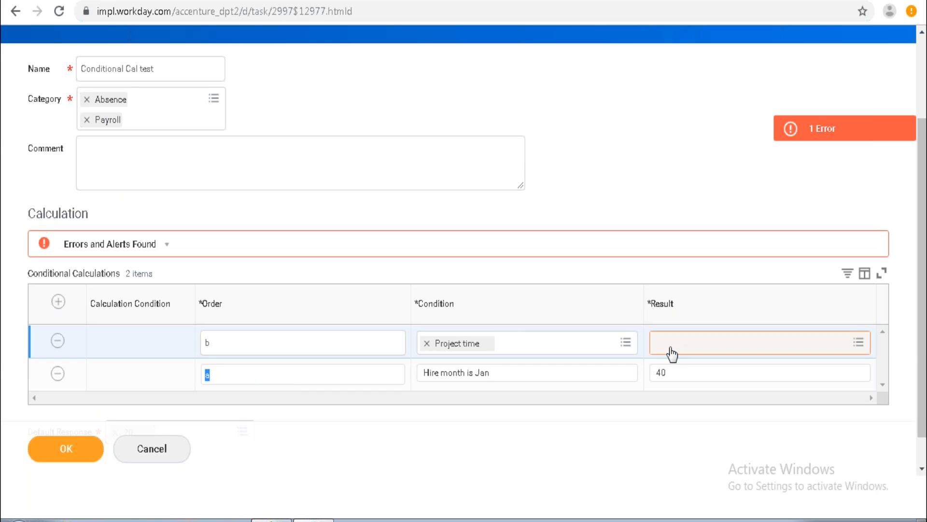
click(671, 348)
text(30)
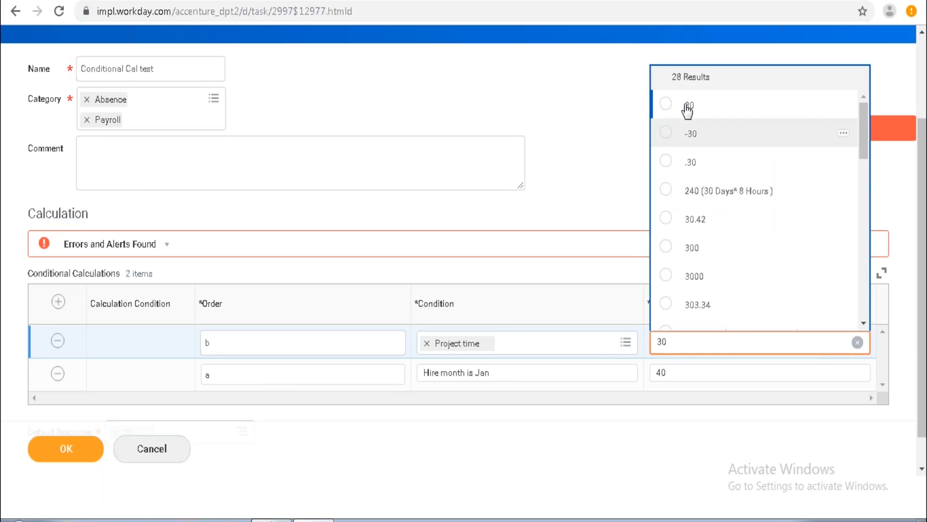
click(689, 107)
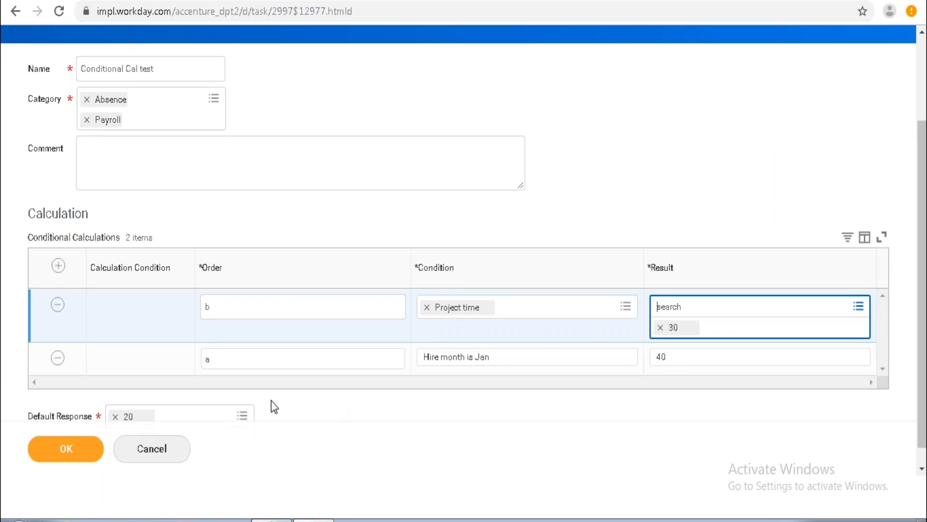
click(77, 454)
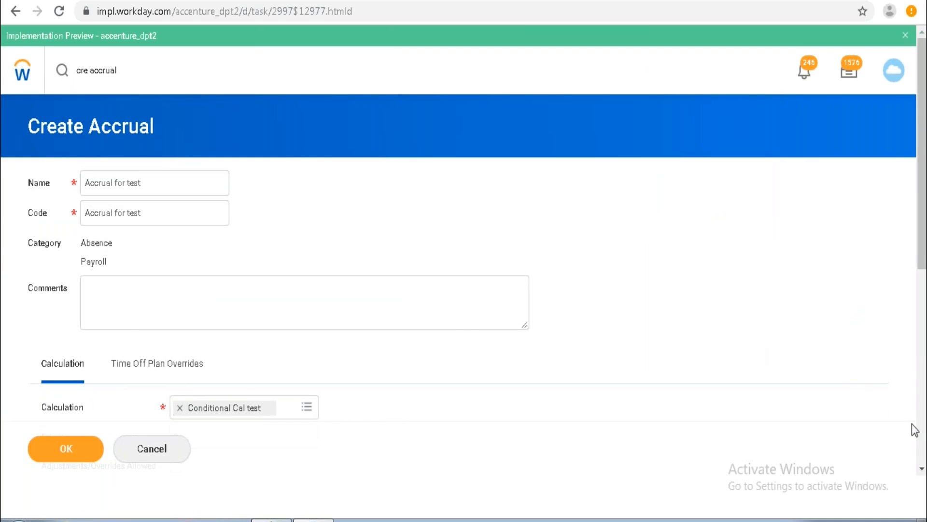
Set the accrual's priority to 10 and allow adjustments/overrides.
click(922, 468)
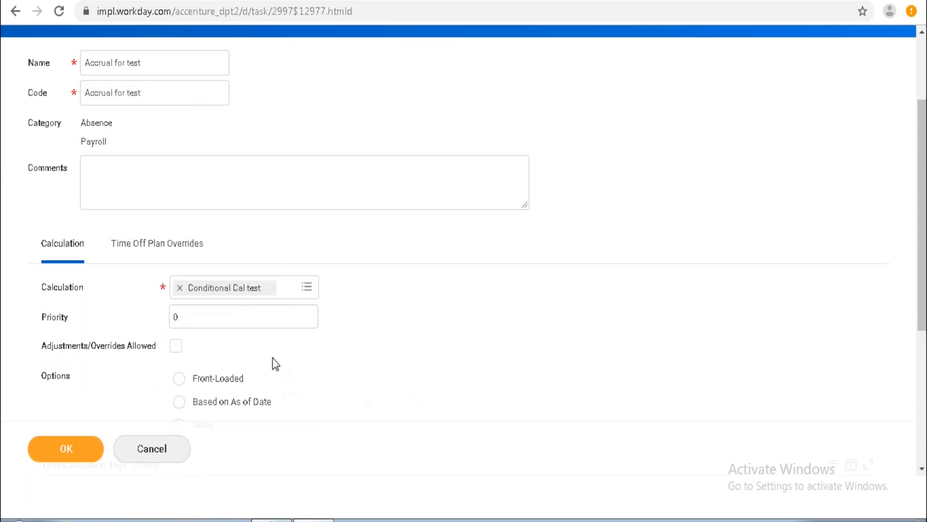
click(225, 319)
key(BackSpace)
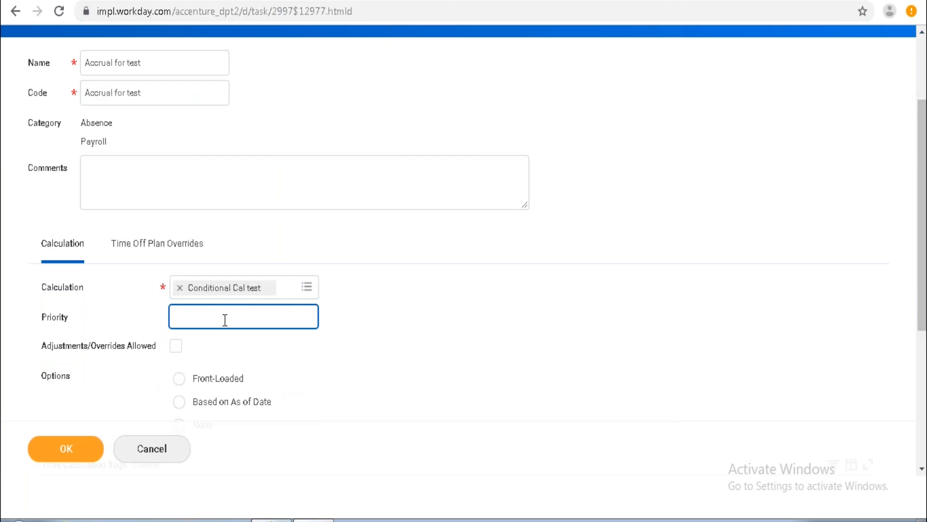
text(10)
click(176, 353)
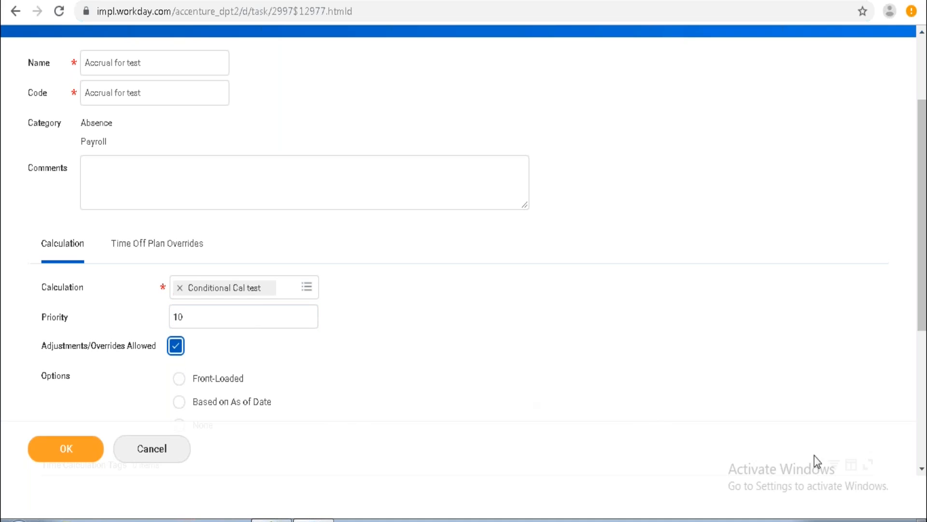
Review the rest of the accrual form and switch to the tab showing the Weekly Days/5 arithmetic calculation.
click(922, 468)
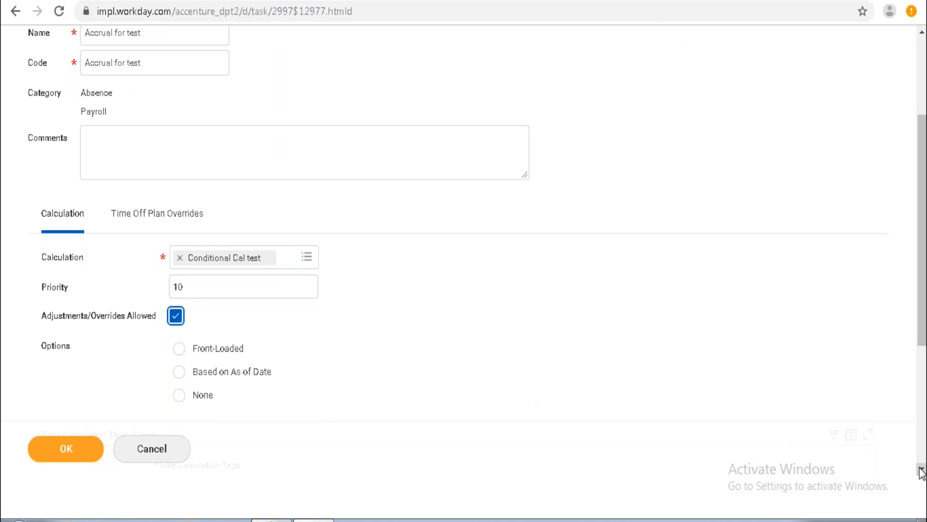
click(922, 470)
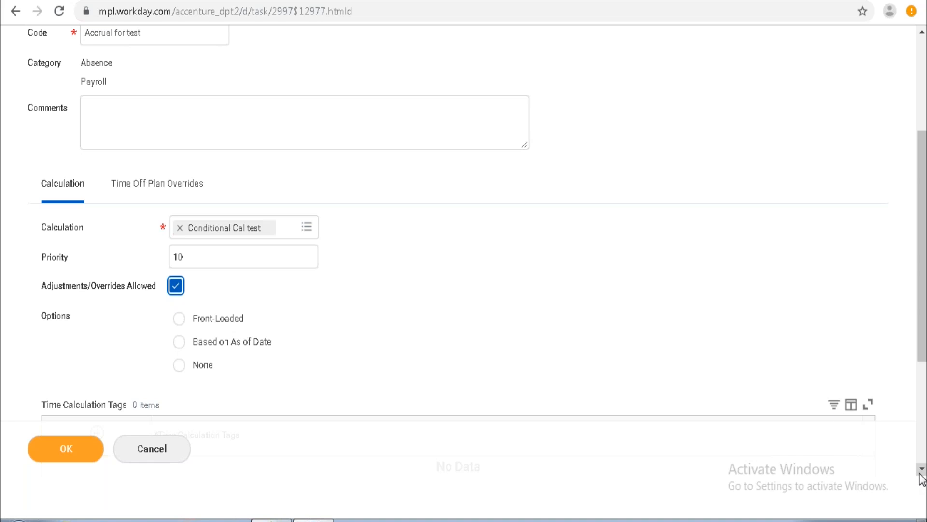
scroll(921, 478, down, 2)
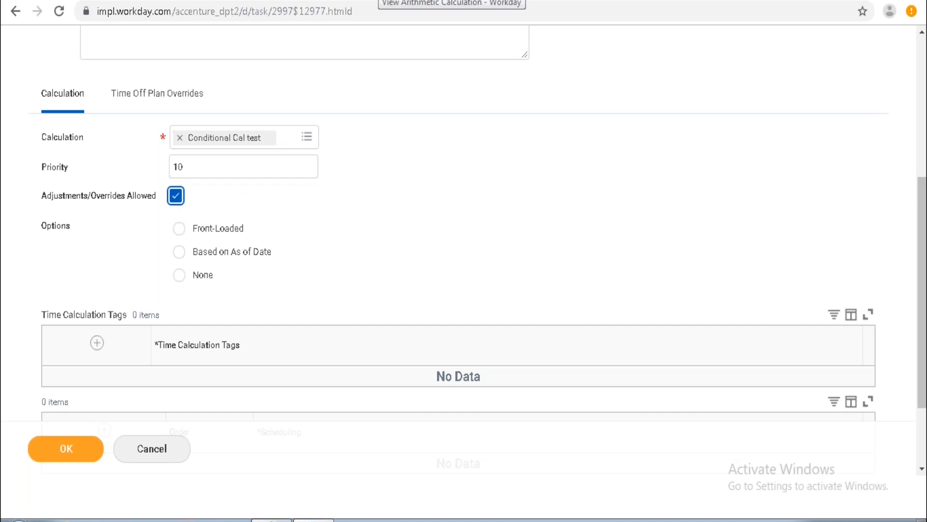
click(375, 1)
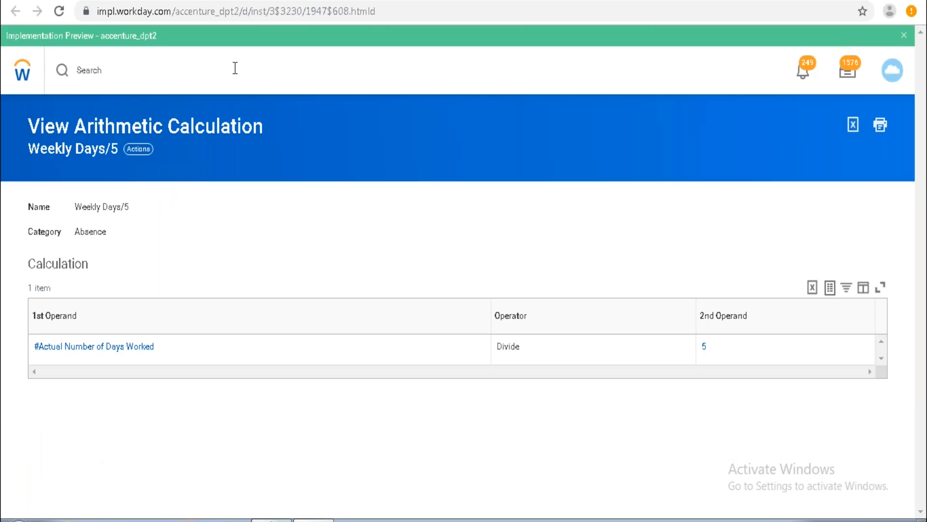
Open your worker profile and run View Calculated and Override Balances for yourself with both override and calculated balances included.
click(894, 77)
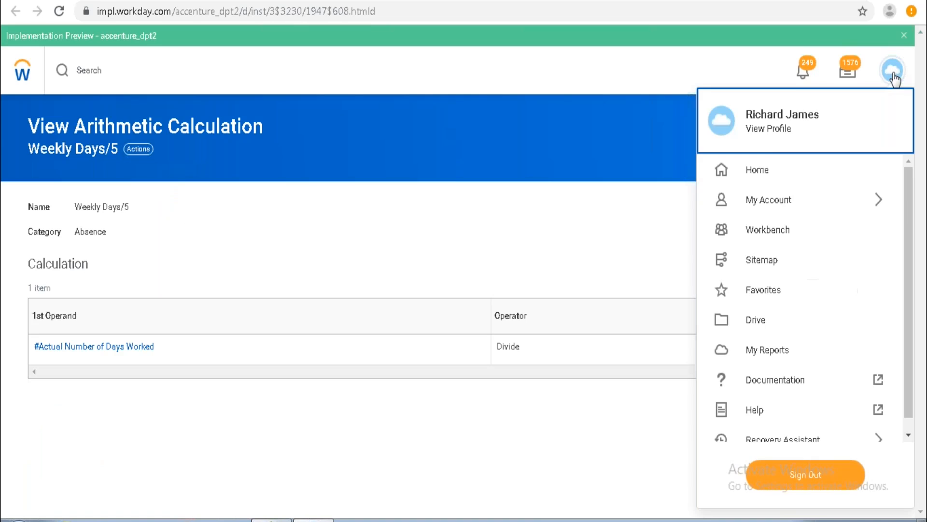
click(777, 145)
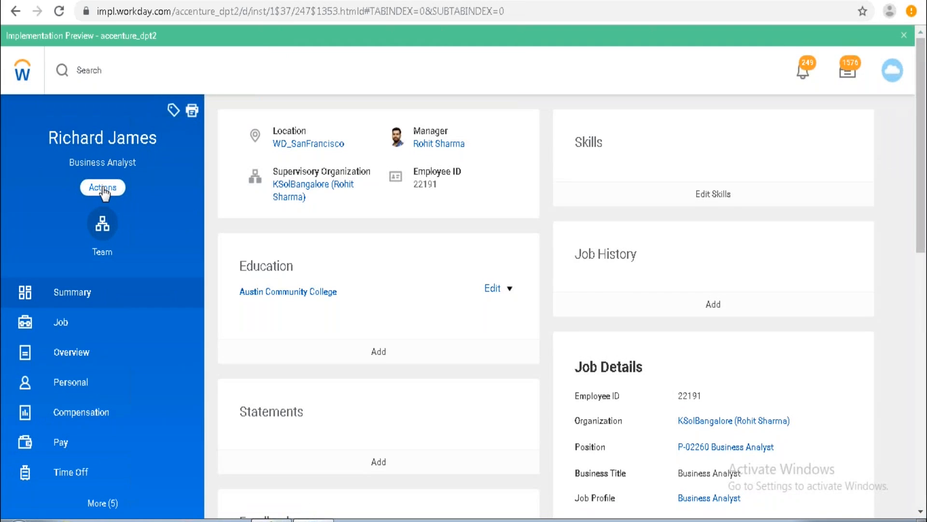
click(103, 189)
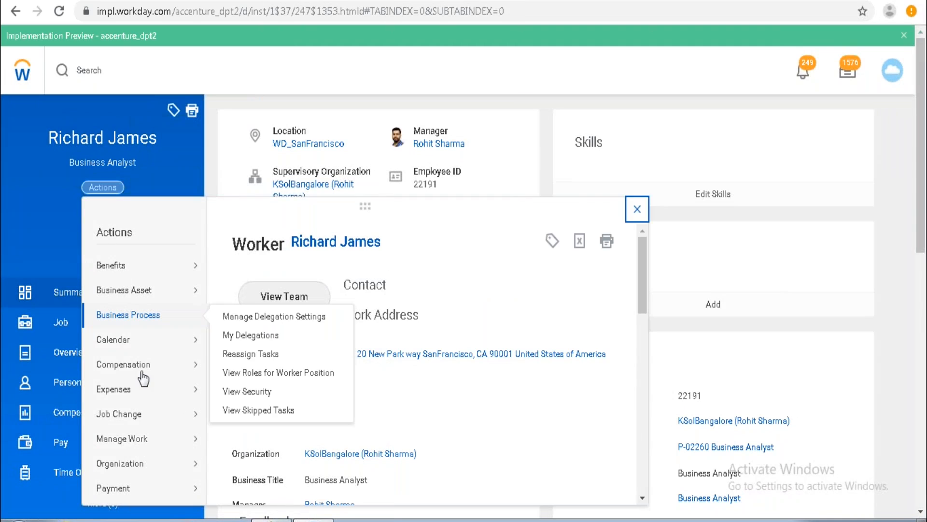
click(642, 499)
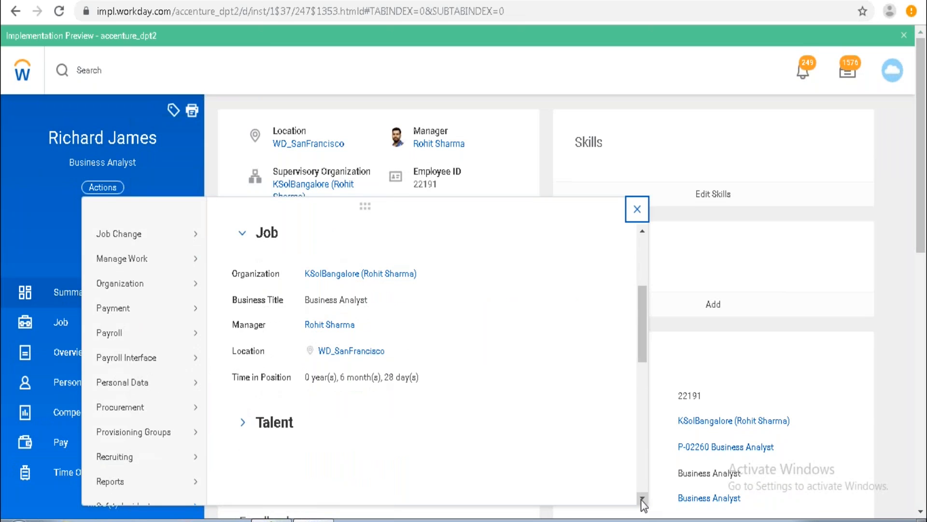
click(641, 499)
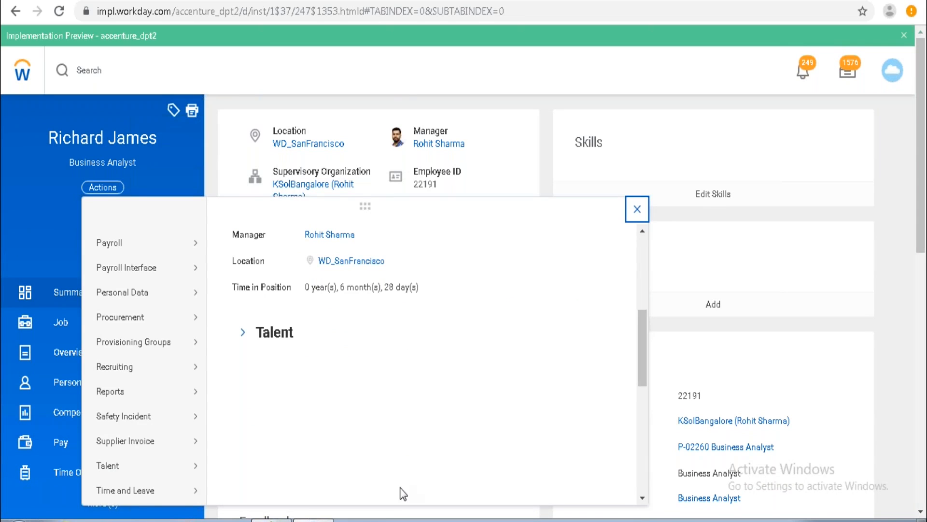
mouse_move(184, 495)
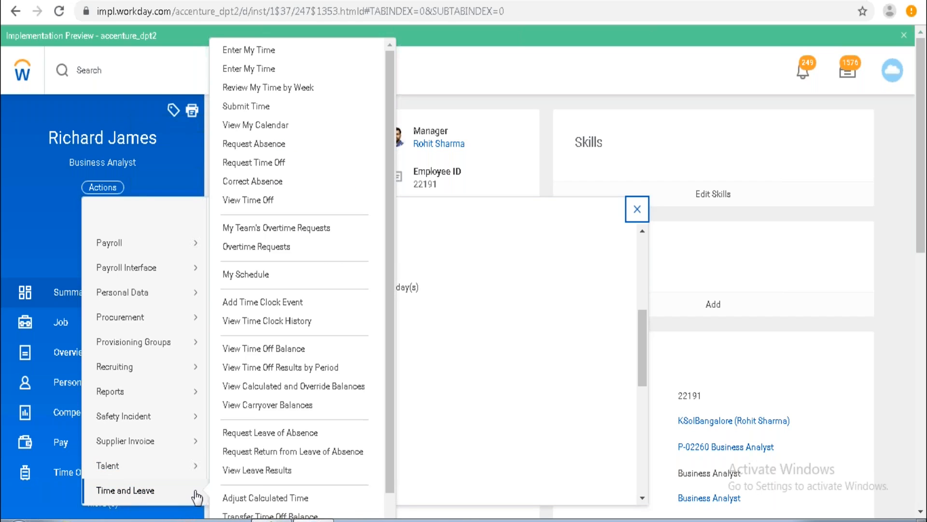
click(290, 389)
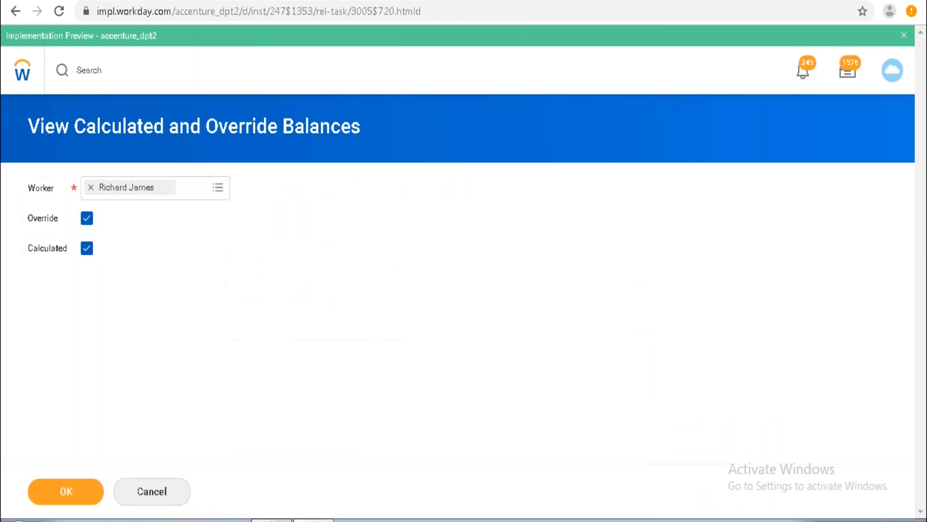
click(72, 493)
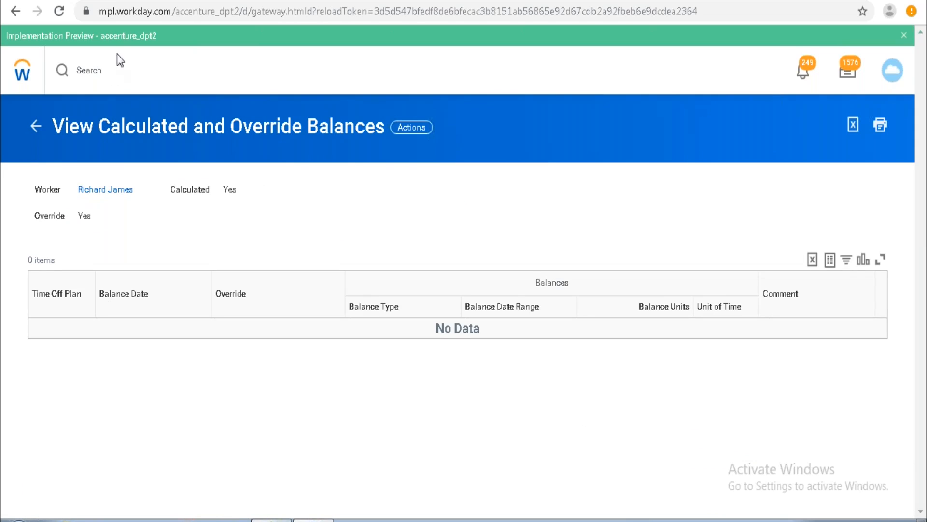
Search for and open the Maintain Accrual and Time Off Adjustments/Overrides task.
click(116, 70)
text(main)
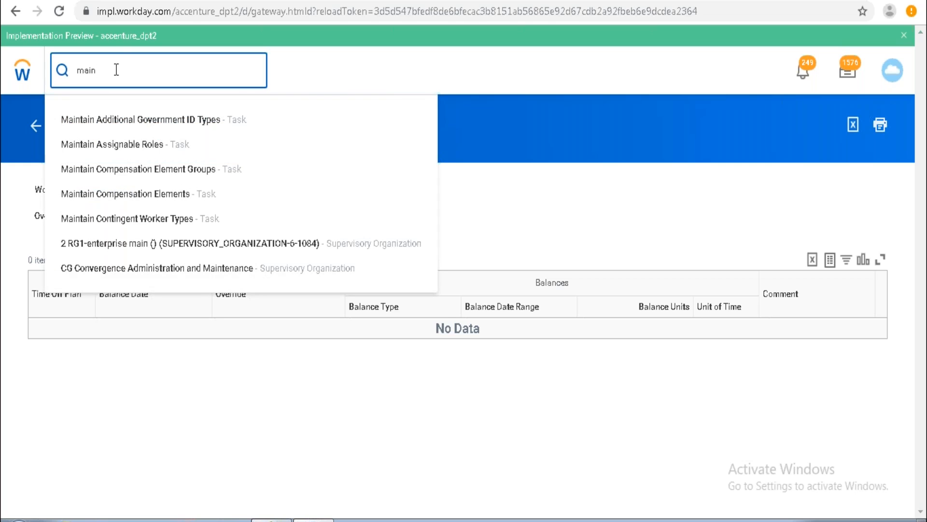
text(over)
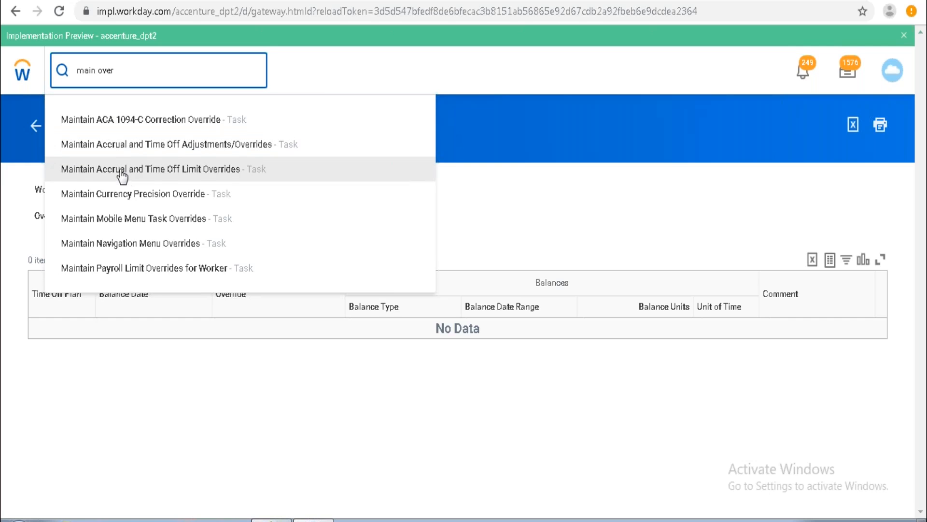
click(166, 151)
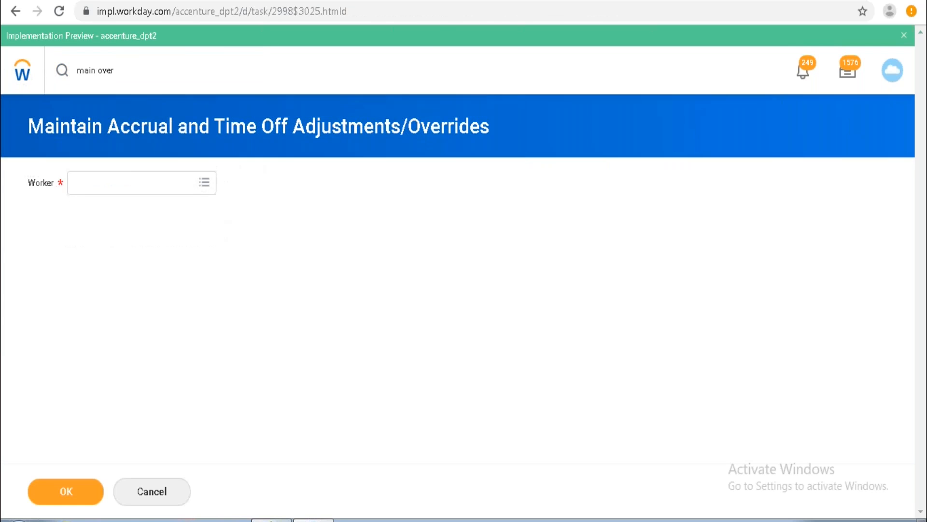
Search for a worker by the text 'david', select the worker from the results, and confirm.
click(145, 183)
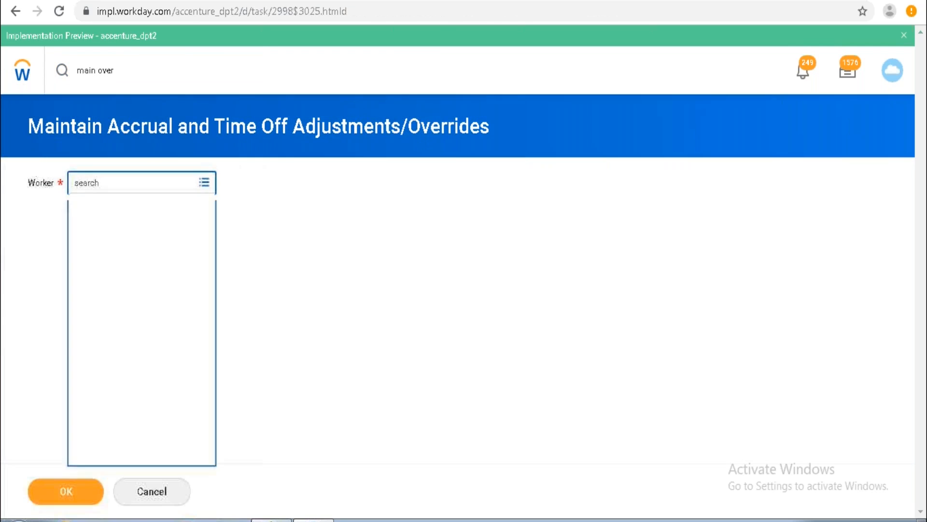
text(r)
key(BackSpace)
text(david)
key(Return)
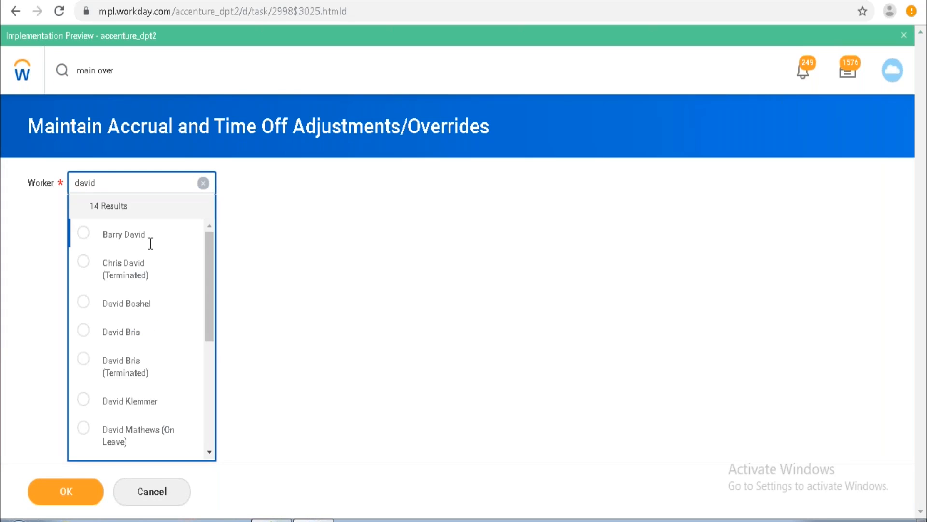
click(148, 313)
click(74, 479)
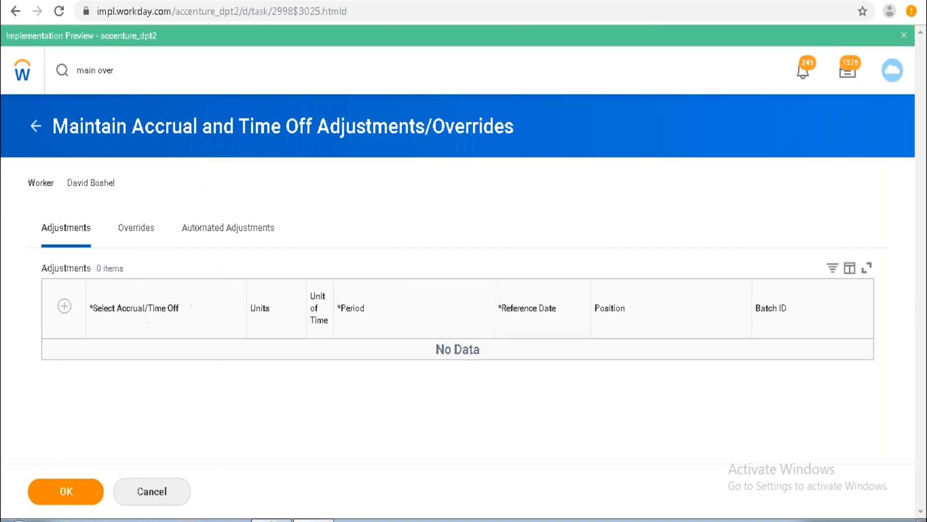
Add an adjustment row and select FIJI - Annual Leave Time Off from the accruals eligible as of today.
click(64, 307)
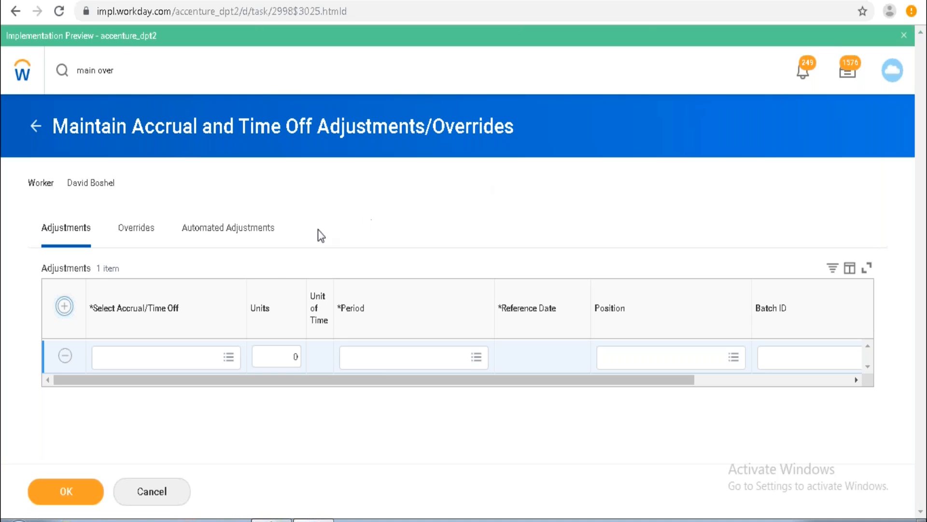
click(231, 360)
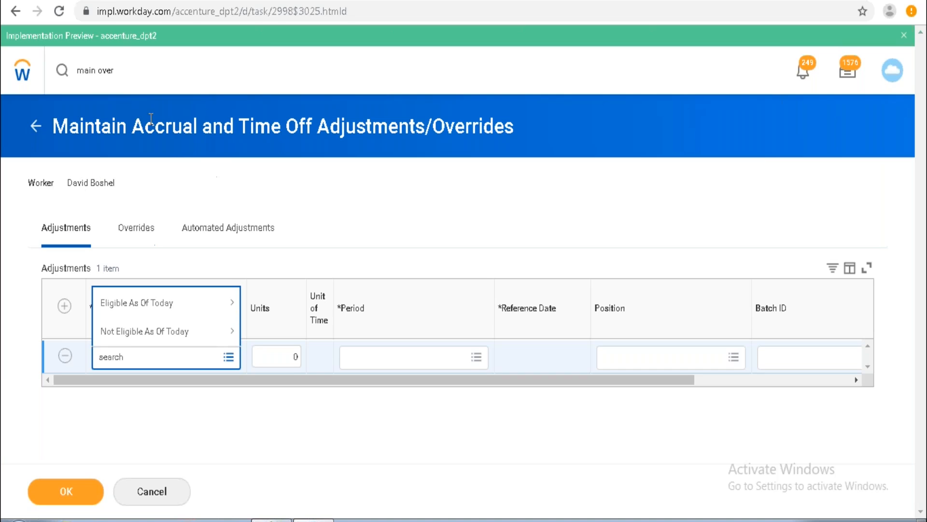
click(235, 210)
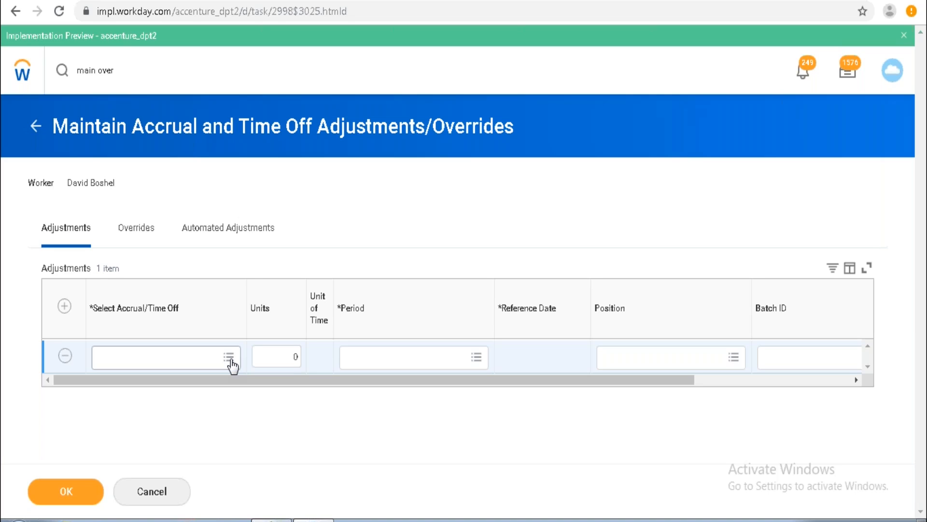
click(230, 357)
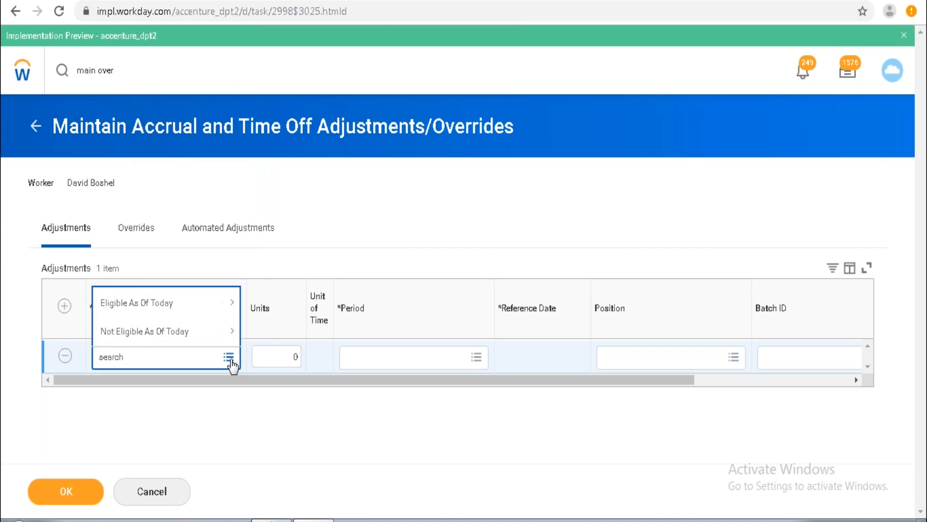
click(213, 305)
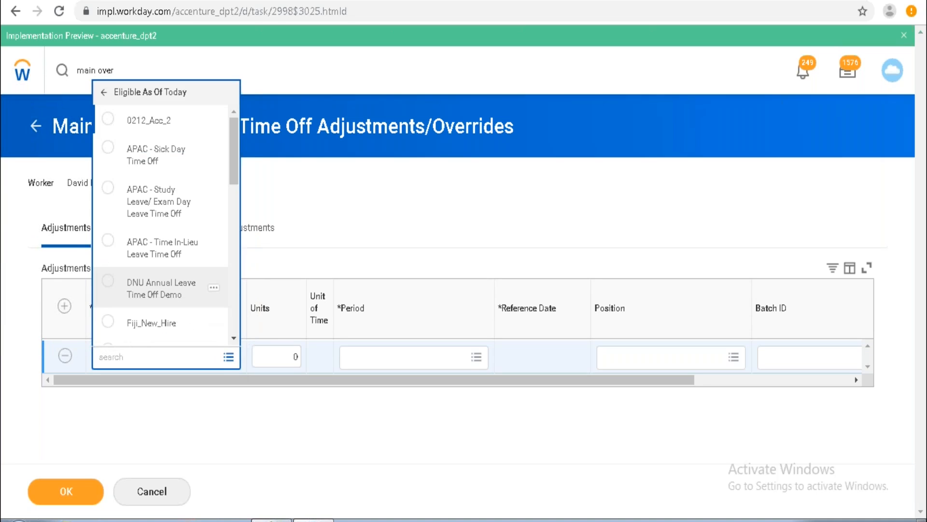
click(233, 339)
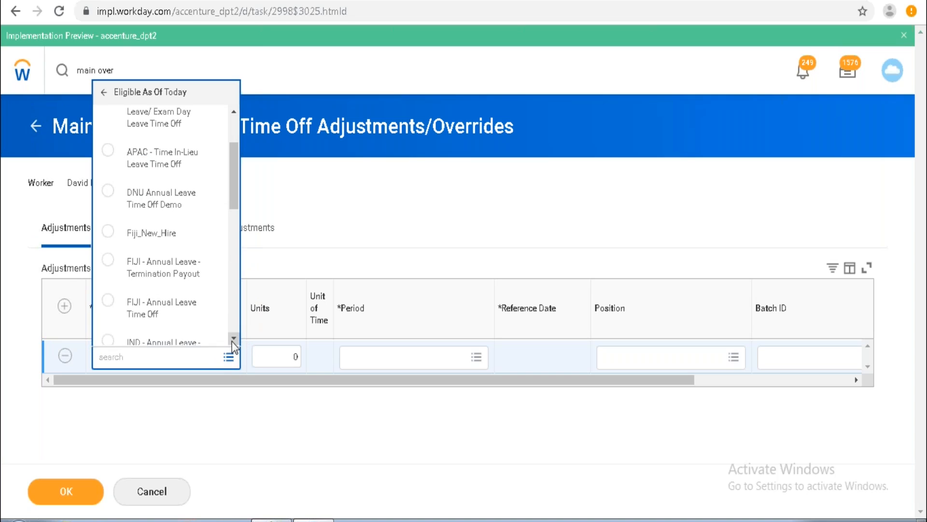
click(217, 310)
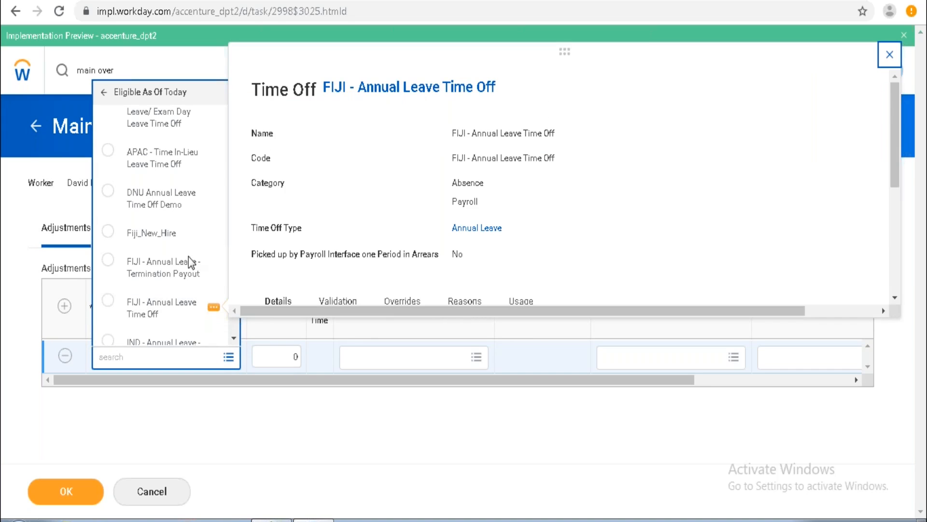
click(151, 313)
Set the adjustment's units to 5 and its period to 06/01/2019 - 06/30/2019 (Monthly) from the 2019 periods.
click(290, 357)
key(BackSpace)
text(5)
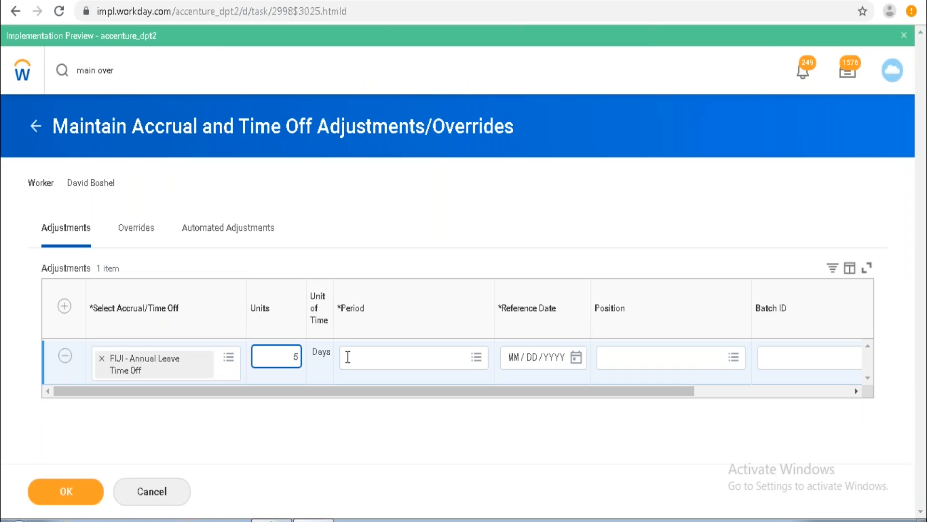
click(415, 359)
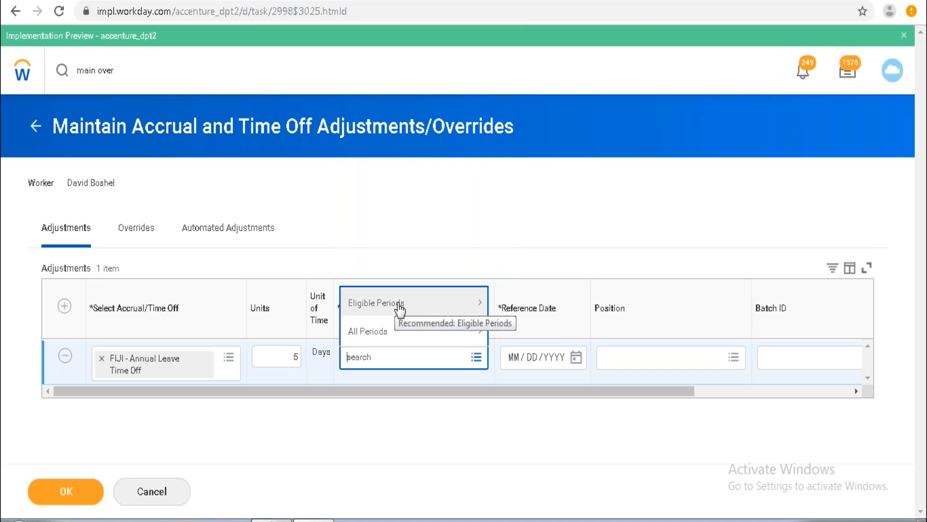
click(374, 332)
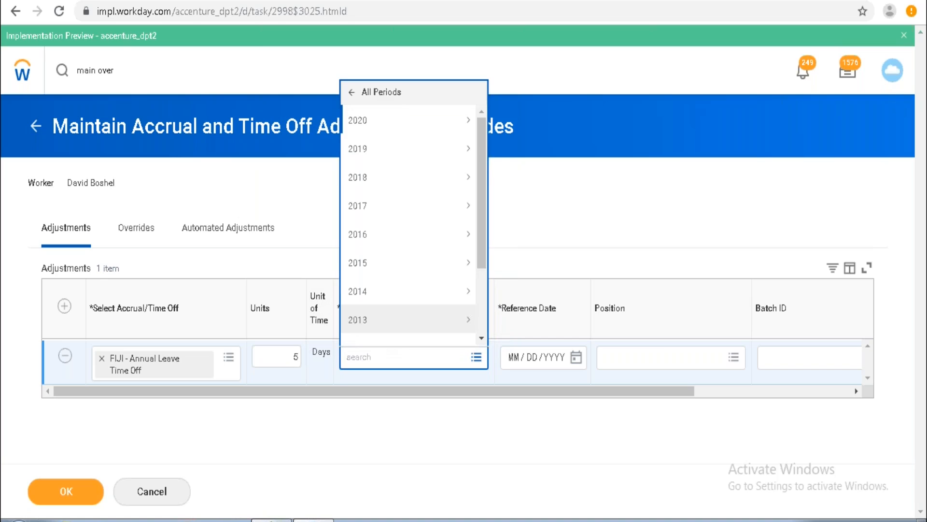
click(414, 149)
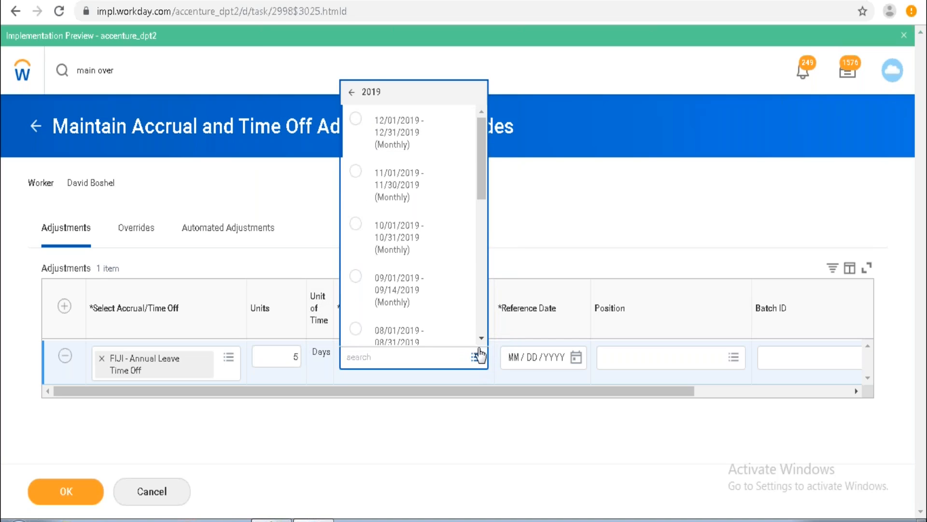
scroll(479, 335, down, 7)
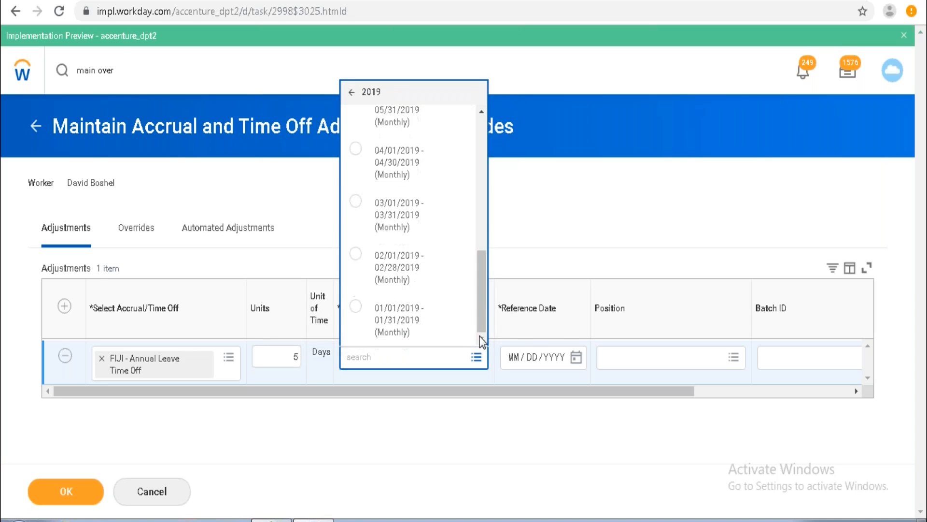
click(480, 112)
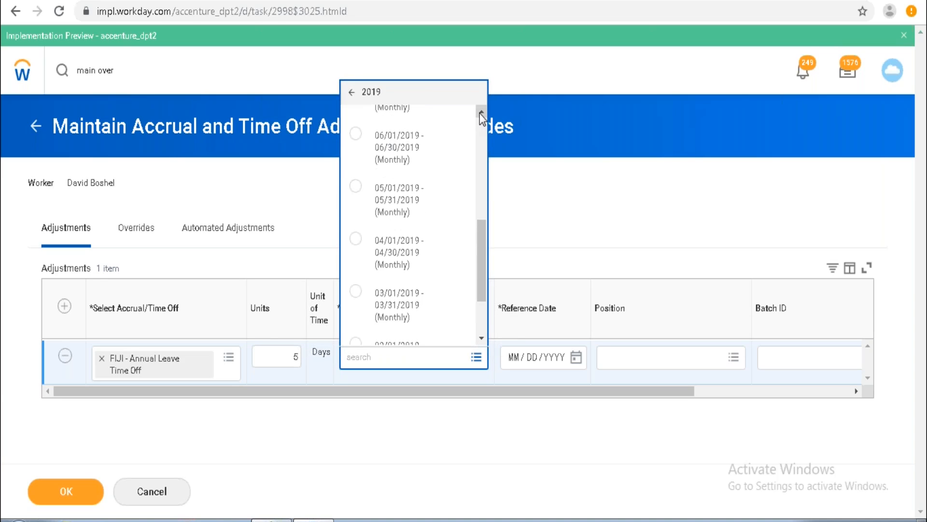
click(403, 153)
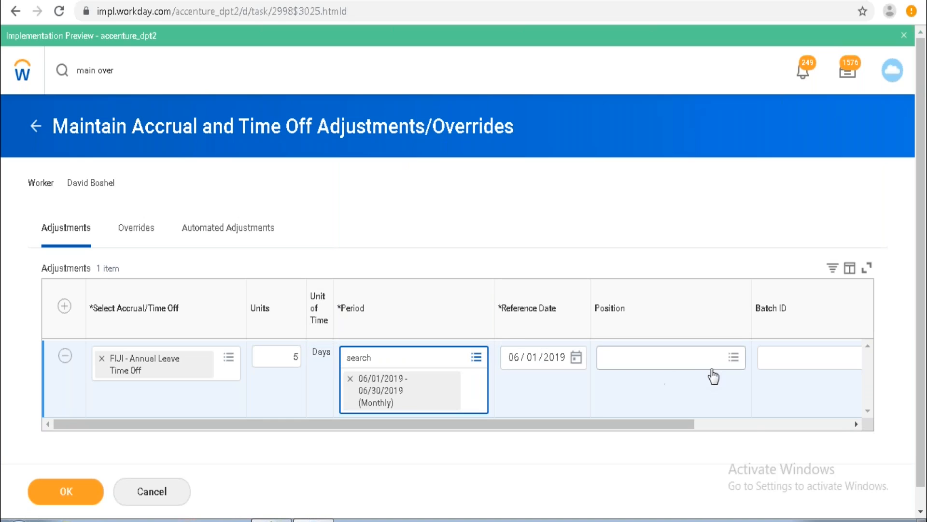
Enter the comment 'Absence Admin correc' for the adjustment row.
click(858, 426)
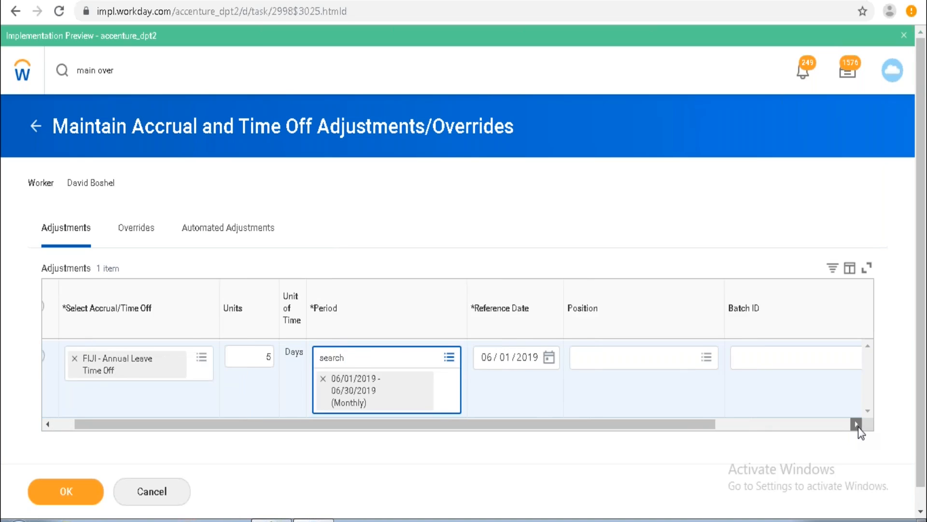
double_click(858, 426)
click(856, 390)
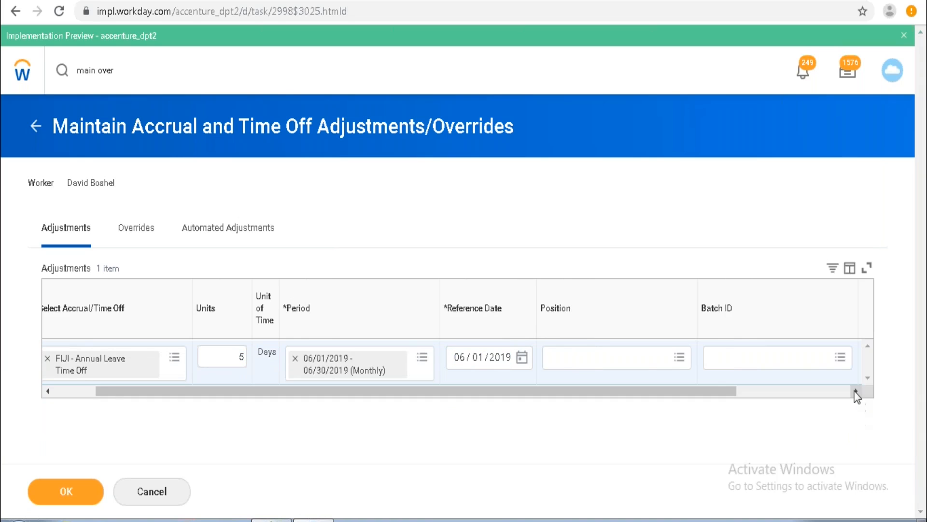
click(792, 358)
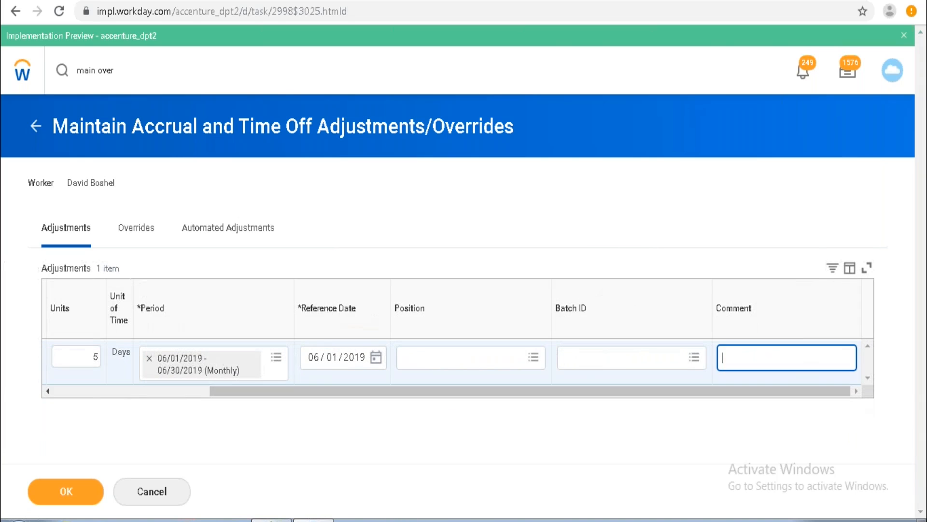
text(Absence Amin correc)
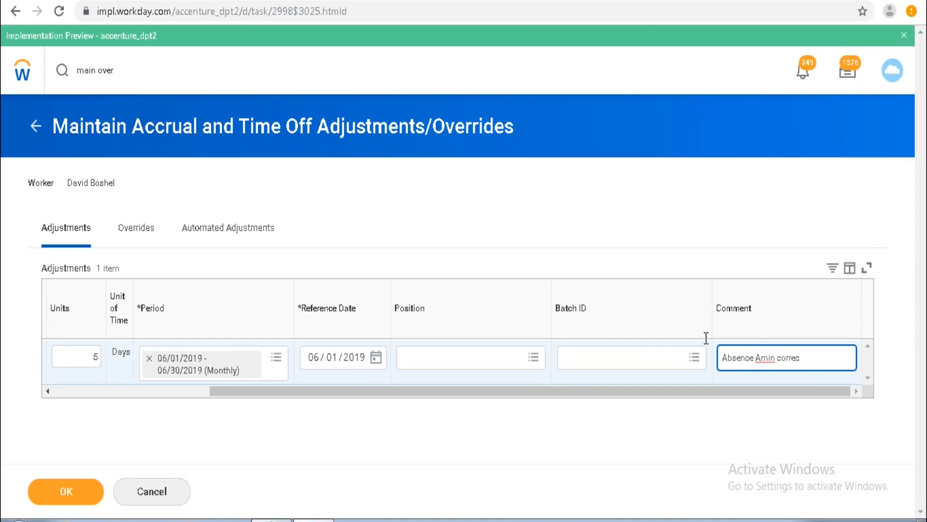
click(762, 357)
text(d)
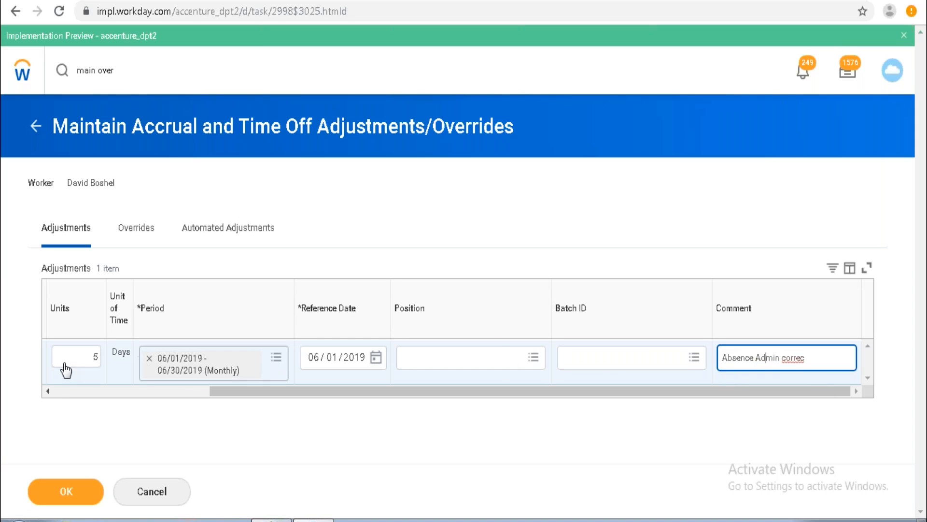
Add a second adjustment row to the adjustments table.
click(46, 392)
click(45, 393)
click(46, 393)
click(45, 392)
click(45, 393)
click(45, 393)
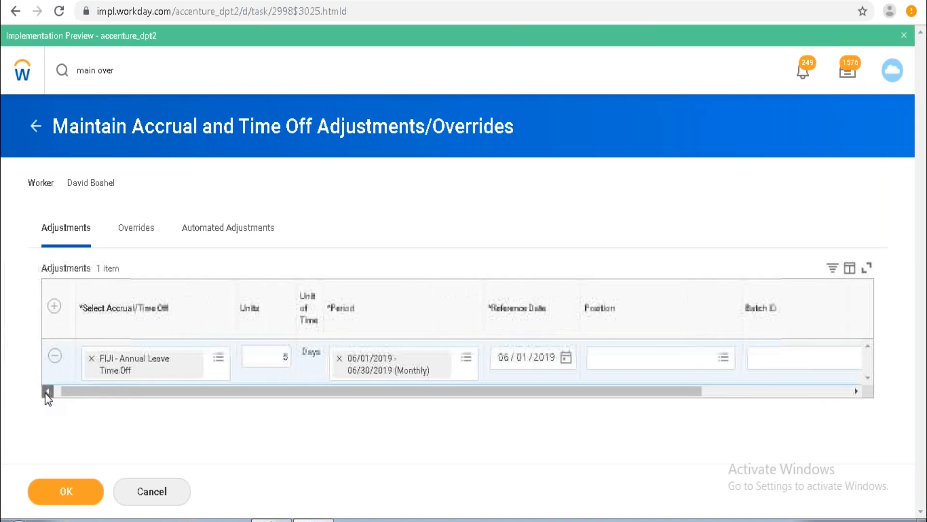
click(45, 393)
click(65, 305)
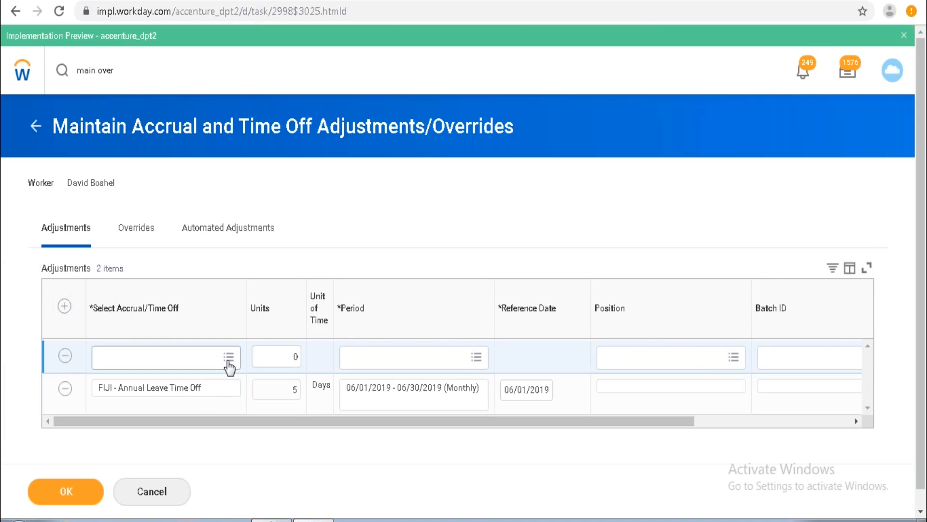
Select Siv_accrual(Vacation) from the accruals eligible as of today for the second adjustment row.
click(228, 357)
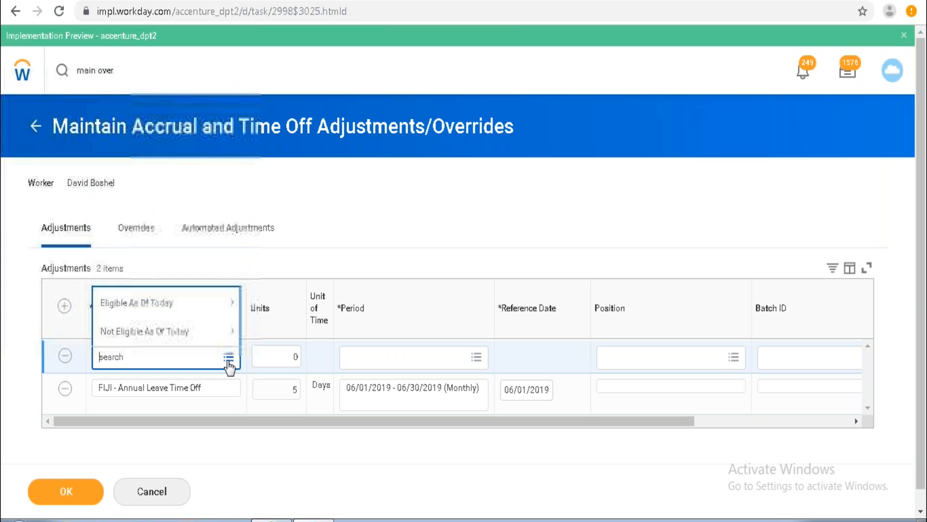
click(186, 303)
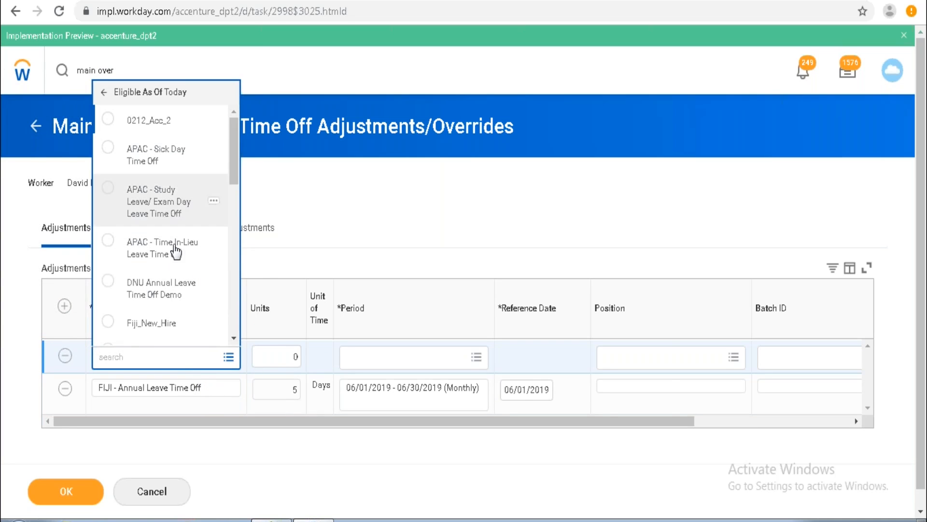
click(233, 338)
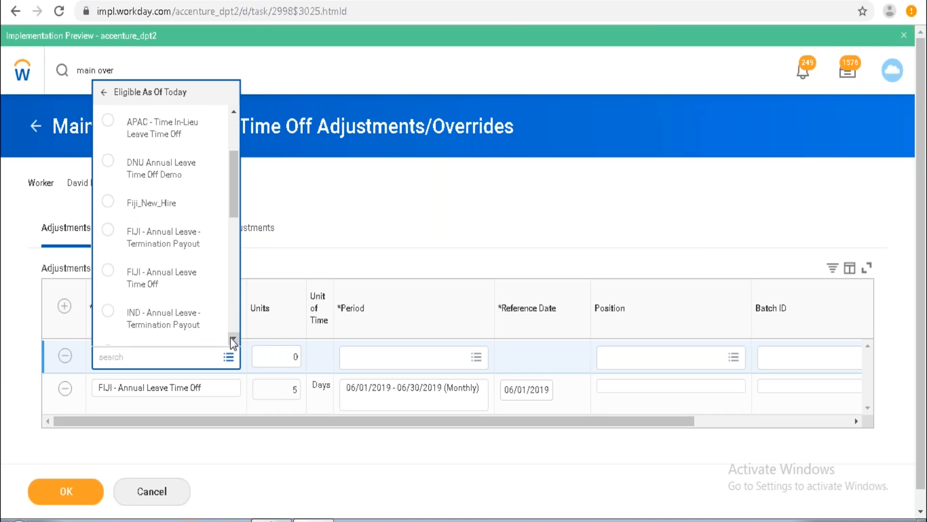
click(233, 338)
click(233, 338)
click(233, 338)
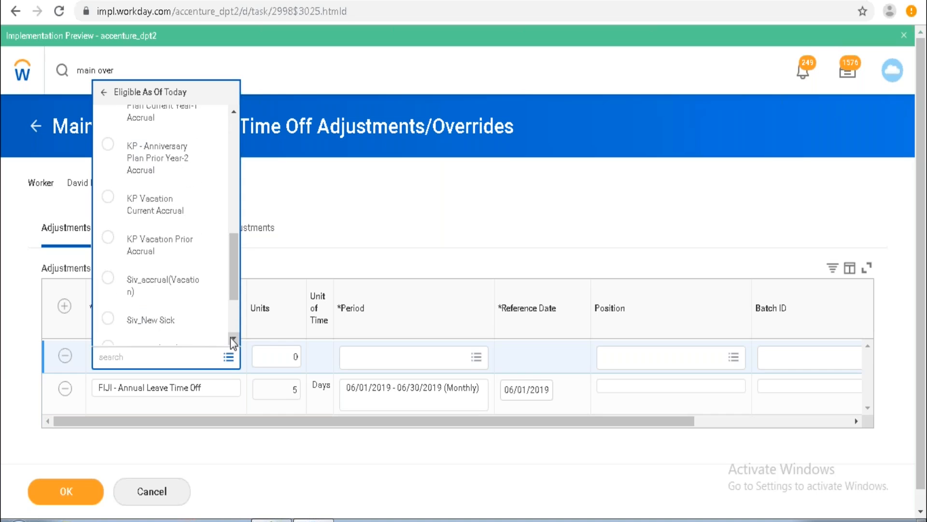
mouse_move(182, 291)
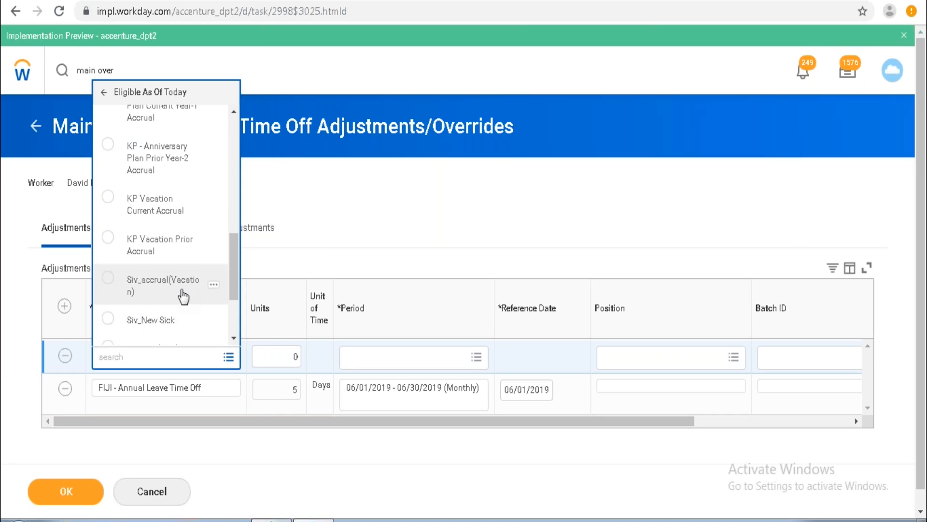
click(214, 286)
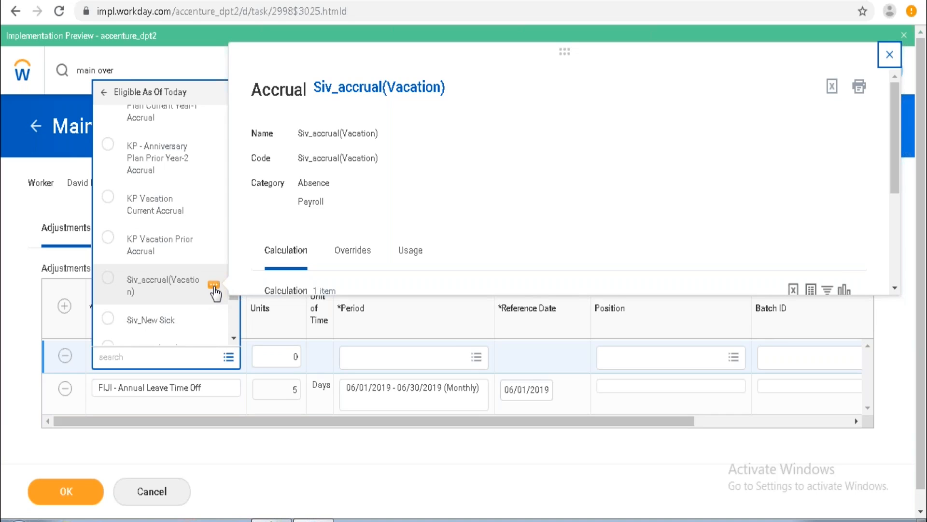
click(180, 289)
Set the second row's units to 40 and its period to 01/01/2019 - 12/31/2019 (Annual) from the 2019 periods.
click(296, 356)
key(BackSpace)
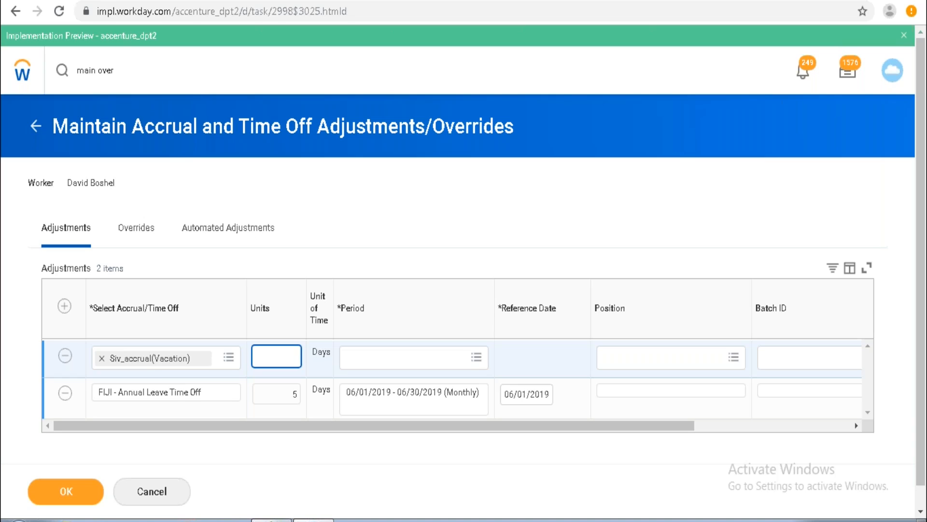
text(4)
click(474, 358)
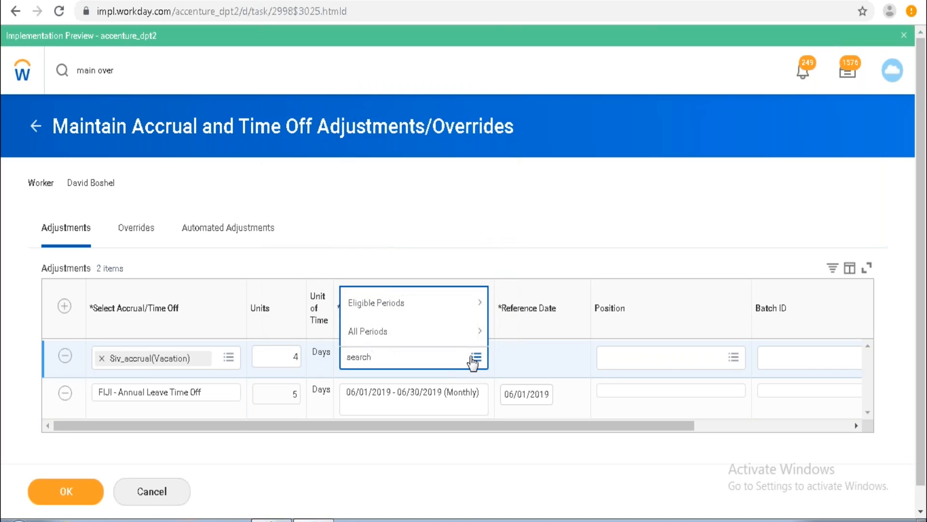
click(439, 311)
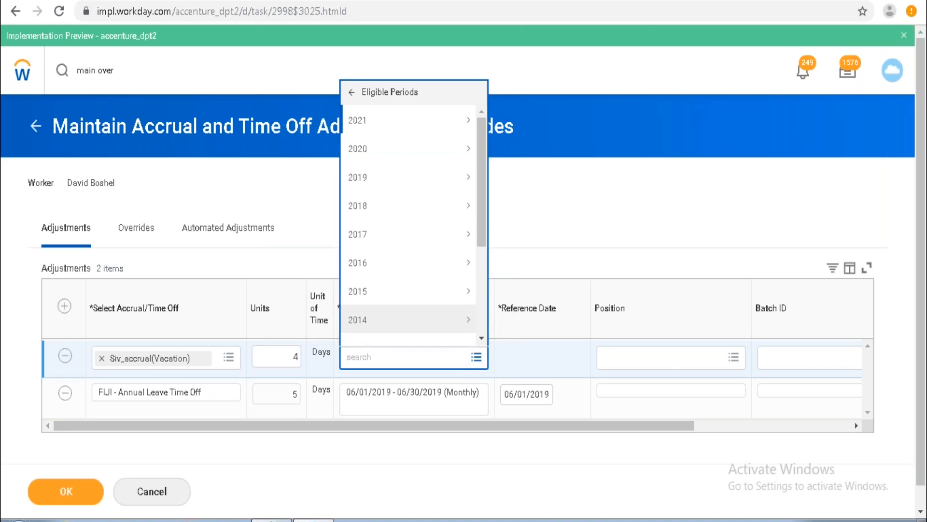
click(419, 176)
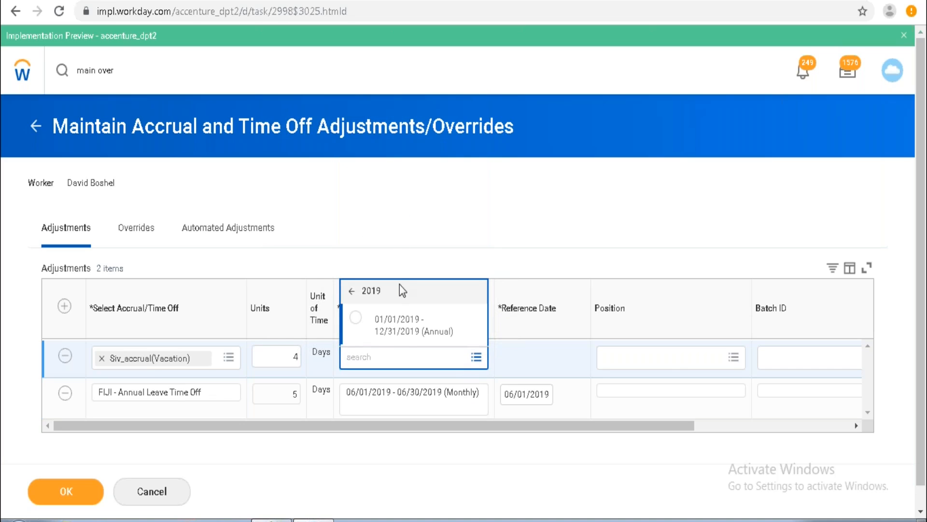
click(390, 333)
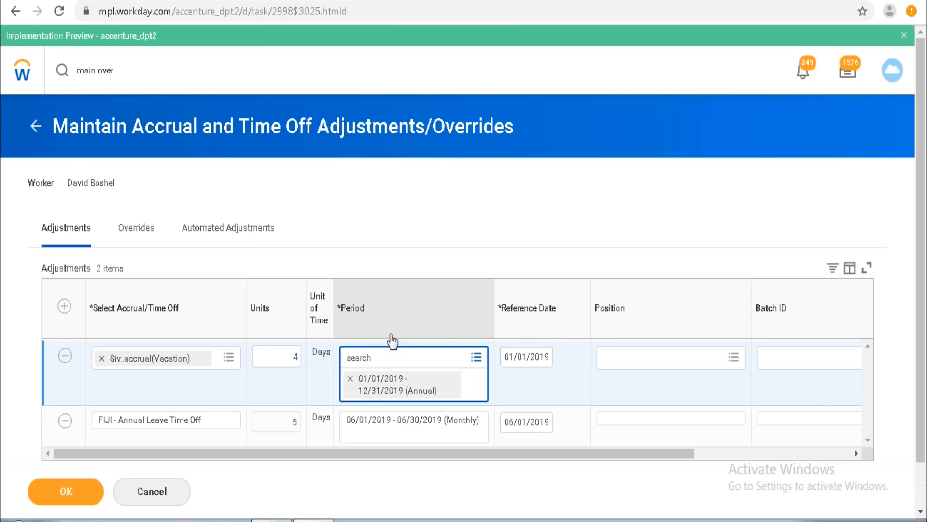
click(286, 357)
text(4)
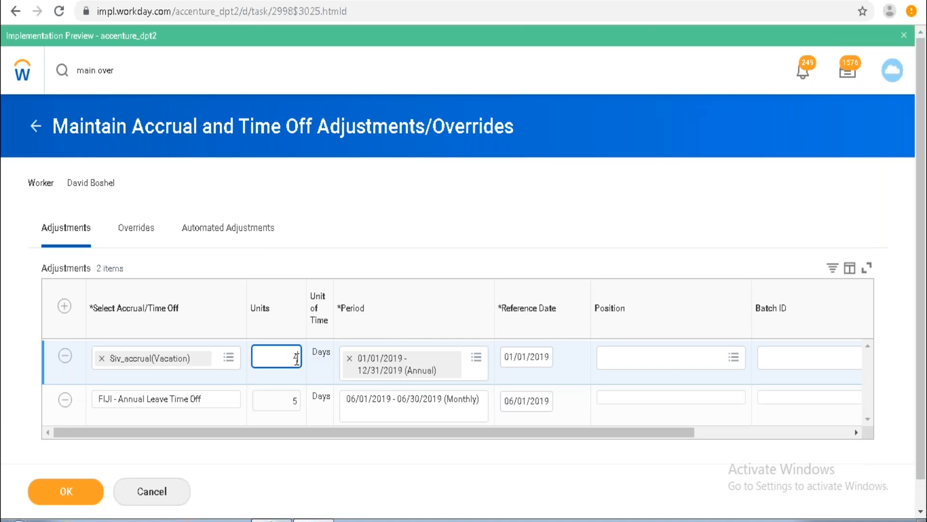
text(0)
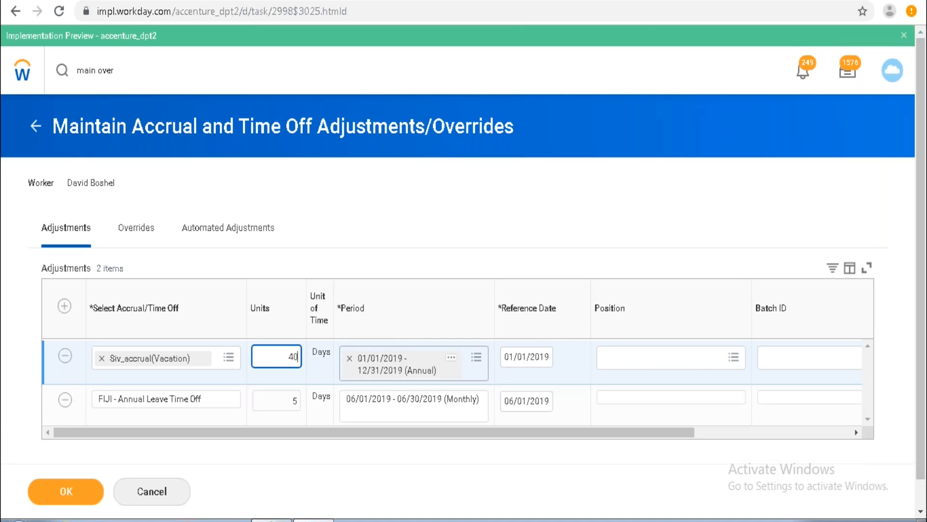
Inspect the second row's remaining fields and the Siv_accrual(Vacation) accrual definition.
click(676, 362)
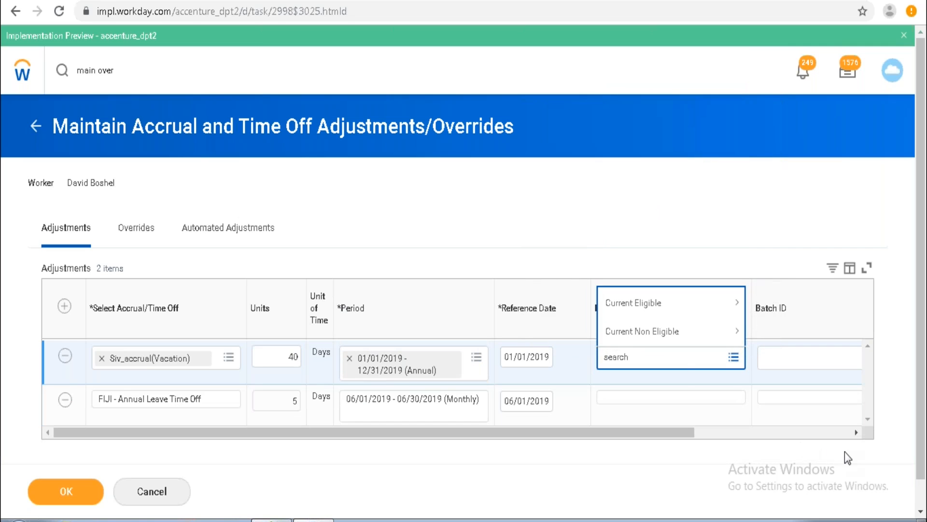
click(856, 428)
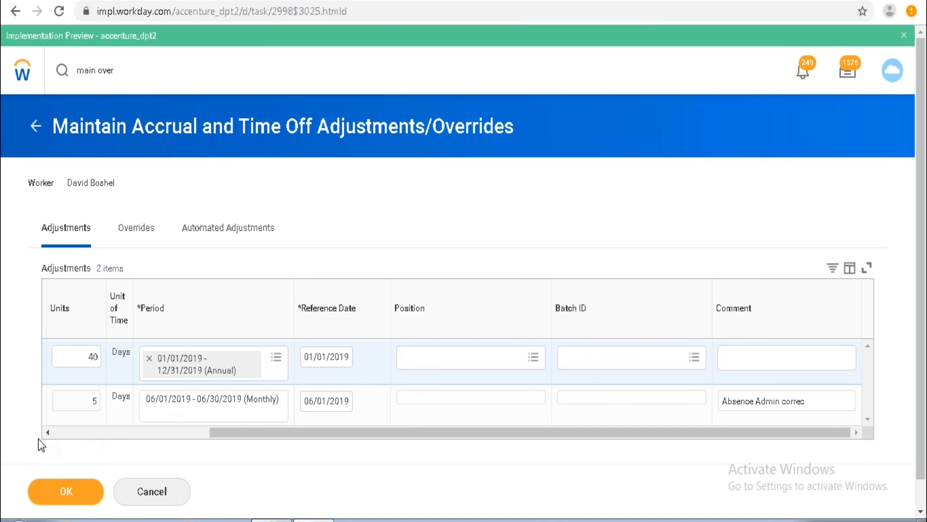
click(50, 433)
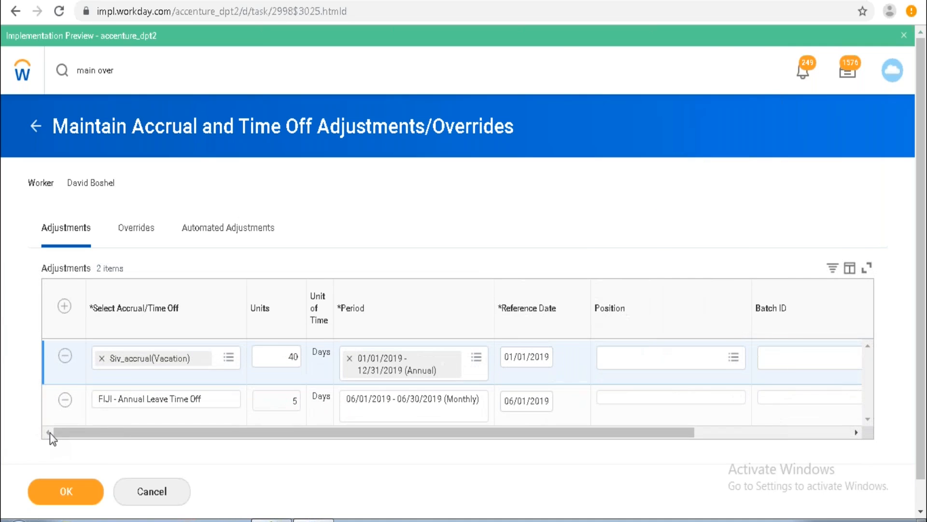
click(200, 360)
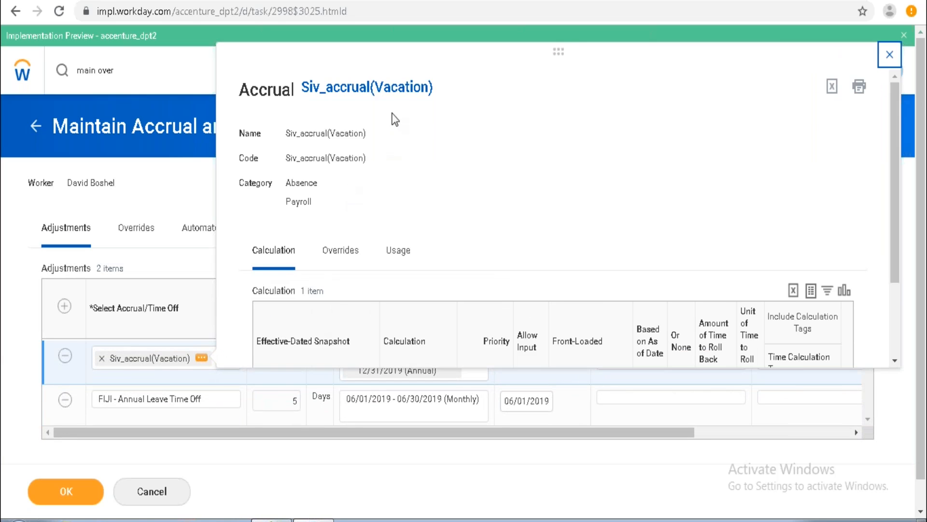
right_click(389, 92)
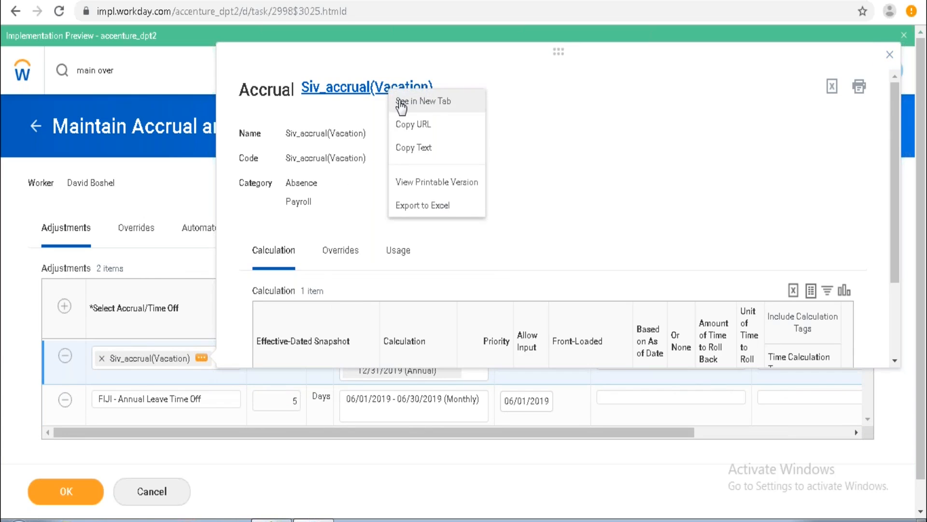
click(402, 101)
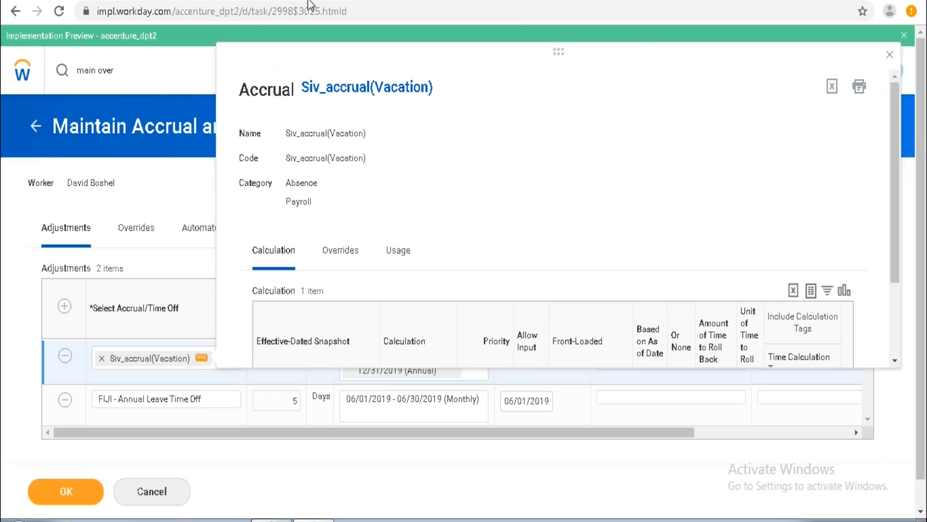
click(176, 191)
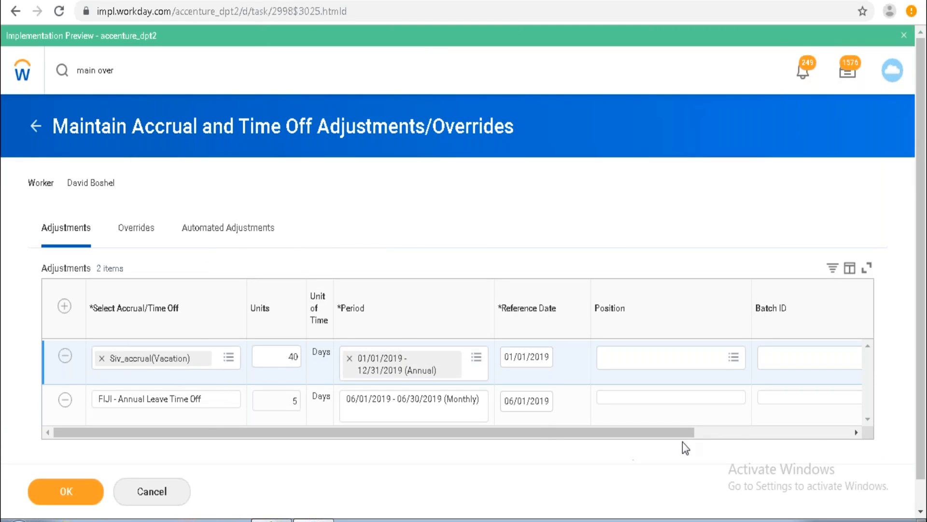
Submit the accrual and time off adjustments for the worker.
click(856, 432)
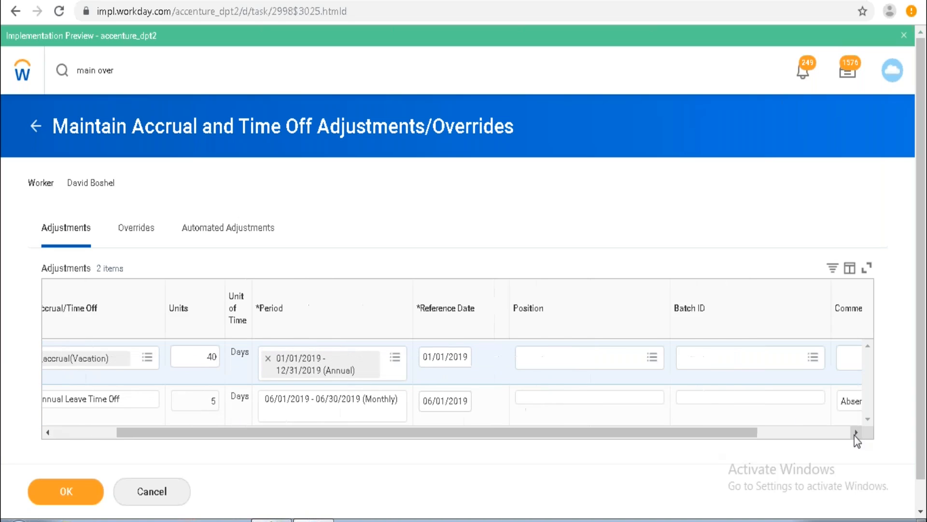
drag(661, 431, 532, 448)
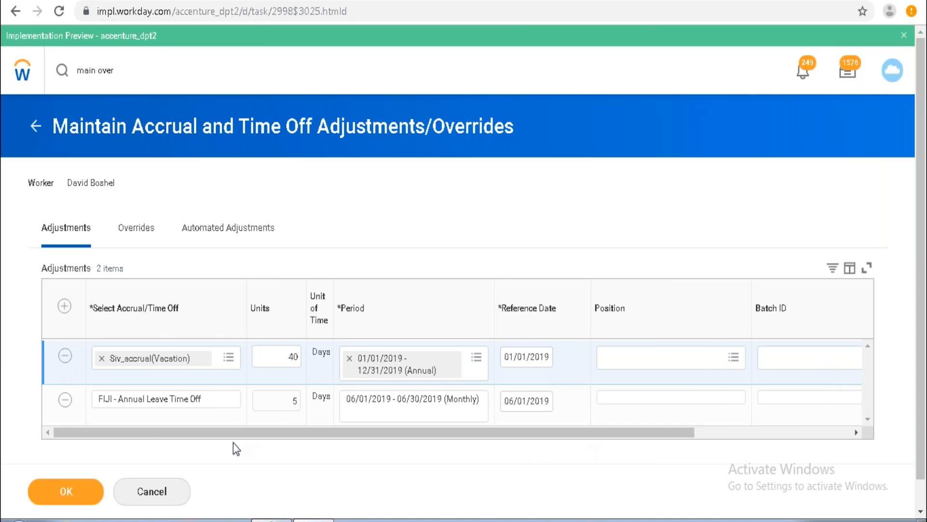
click(73, 498)
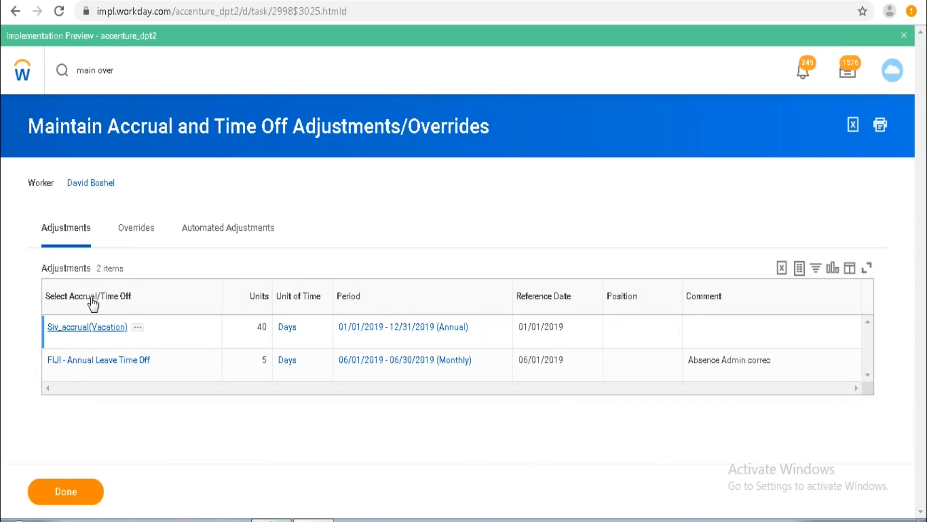
Run View Time Off Balance for the worker as of 07/16/2019 and review the balances for each absence plan.
mouse_move(124, 184)
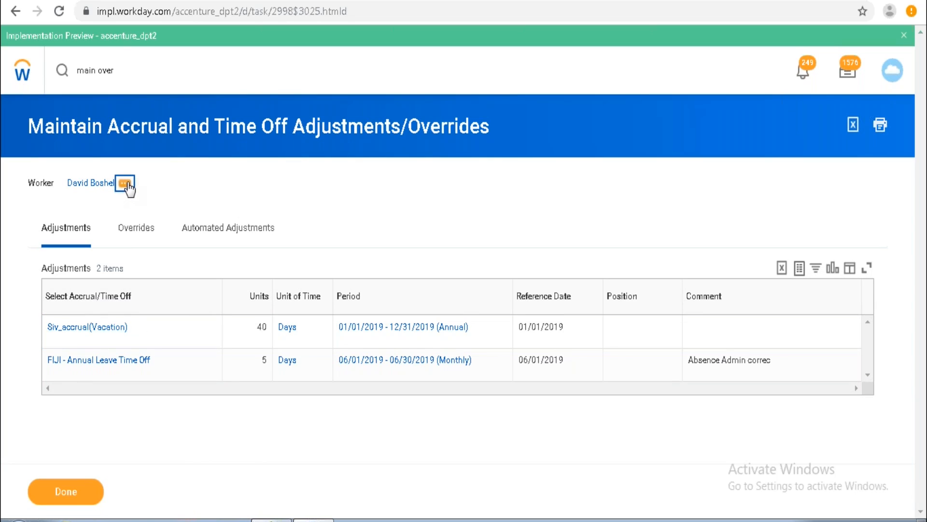
click(126, 184)
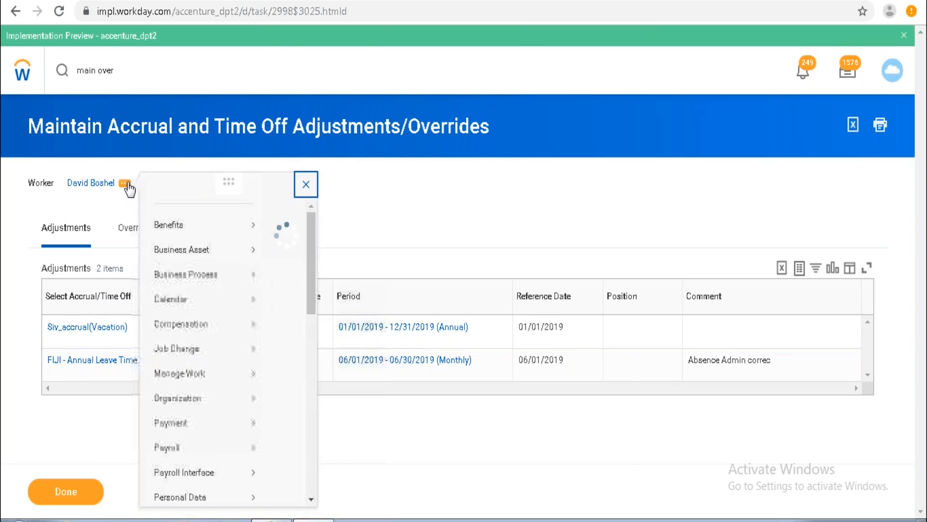
mouse_move(193, 339)
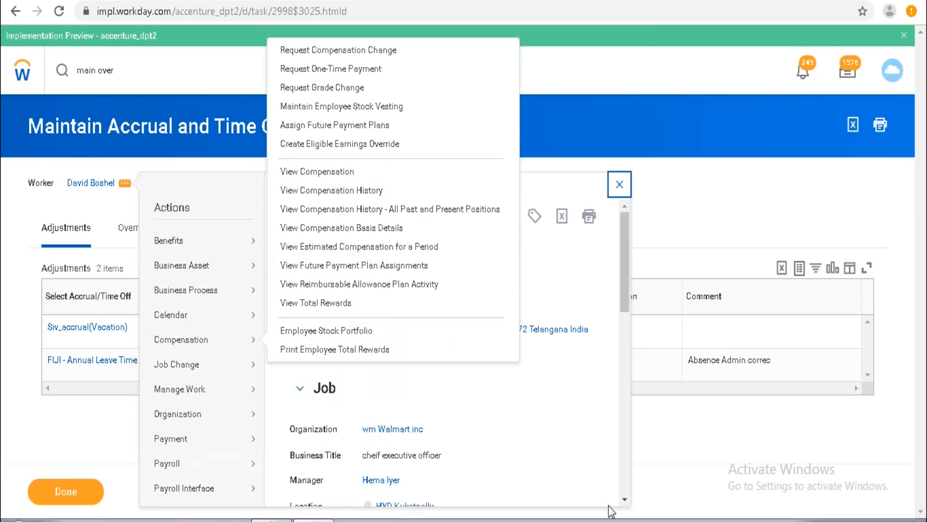
scroll(624, 499, down, 10)
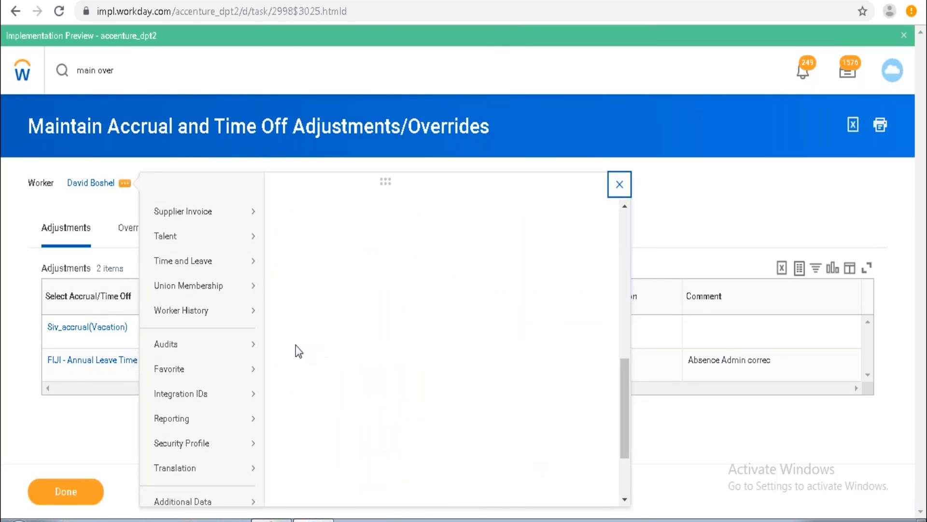
mouse_move(252, 264)
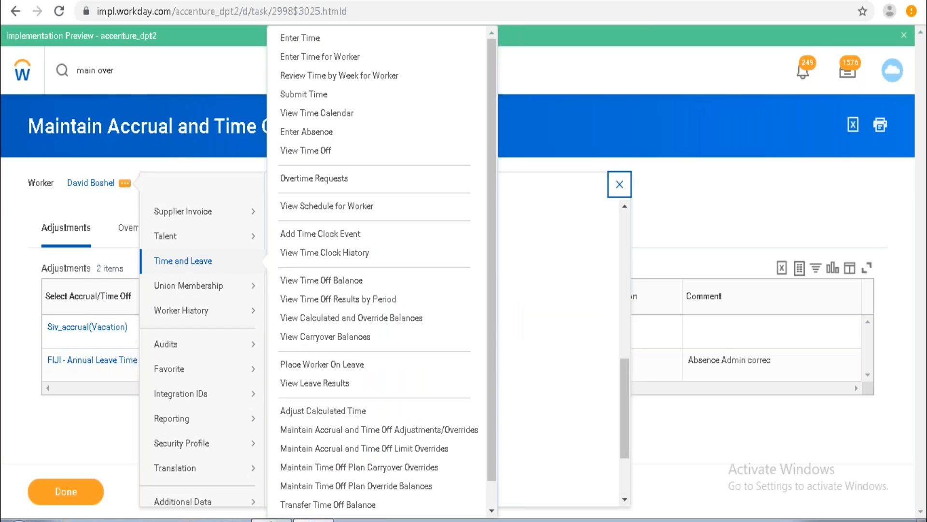
click(299, 281)
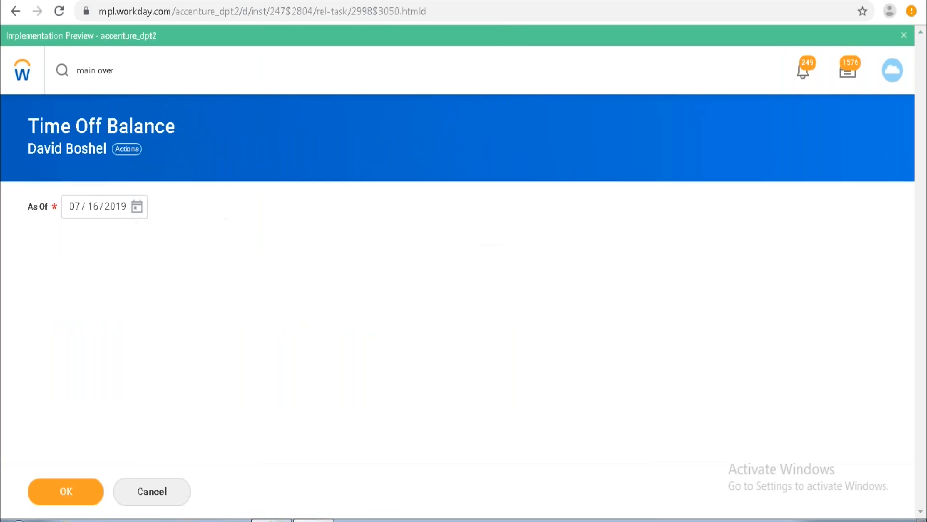
click(74, 492)
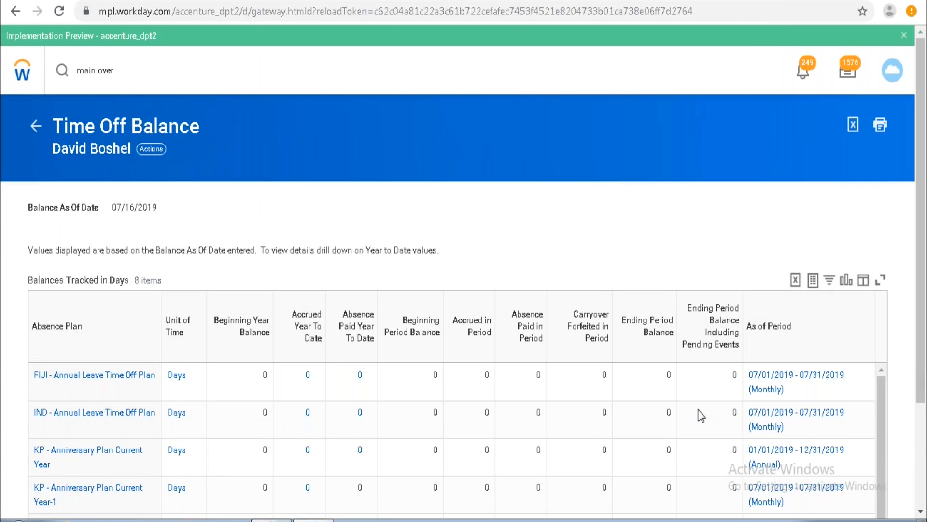
scroll(920, 513, down, 3)
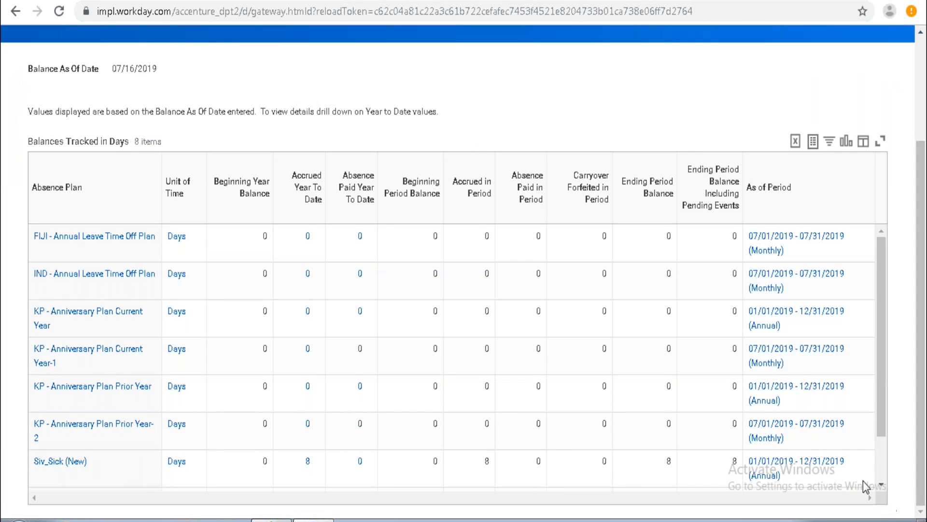
scroll(882, 481, down, 3)
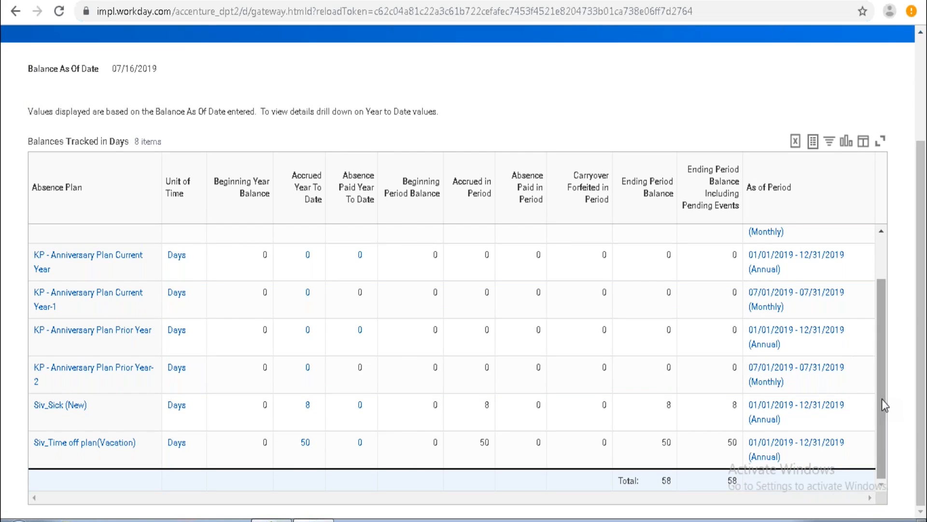
drag(882, 399, 878, 294)
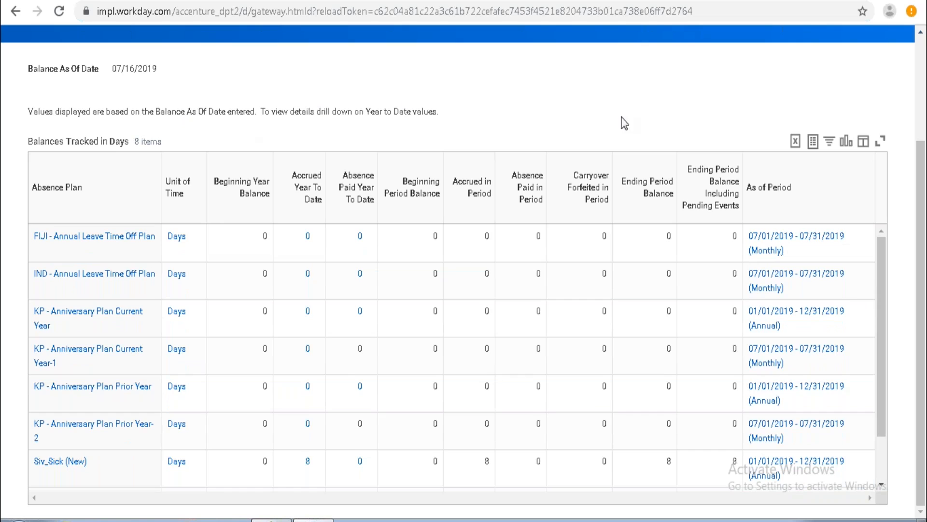
click(921, 33)
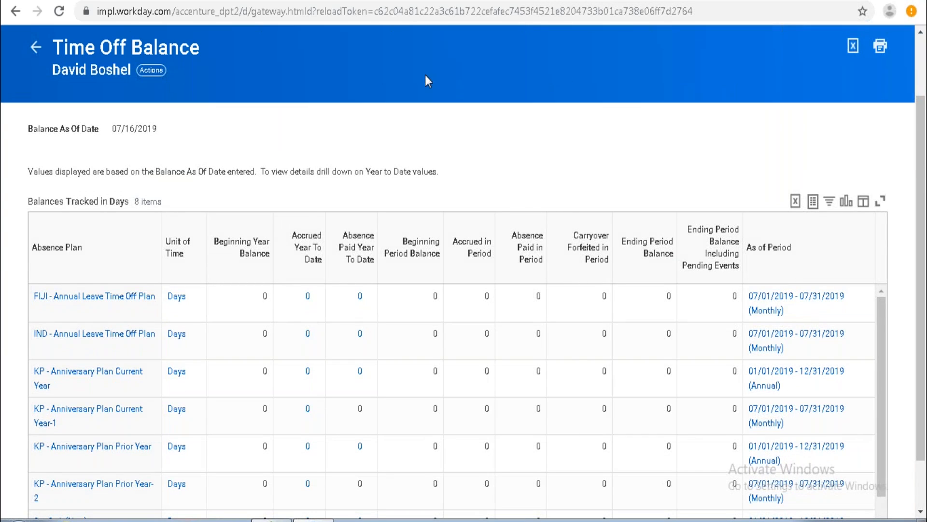
Rerun the worker's time off balance report as of 06/30/2019.
click(34, 48)
click(137, 207)
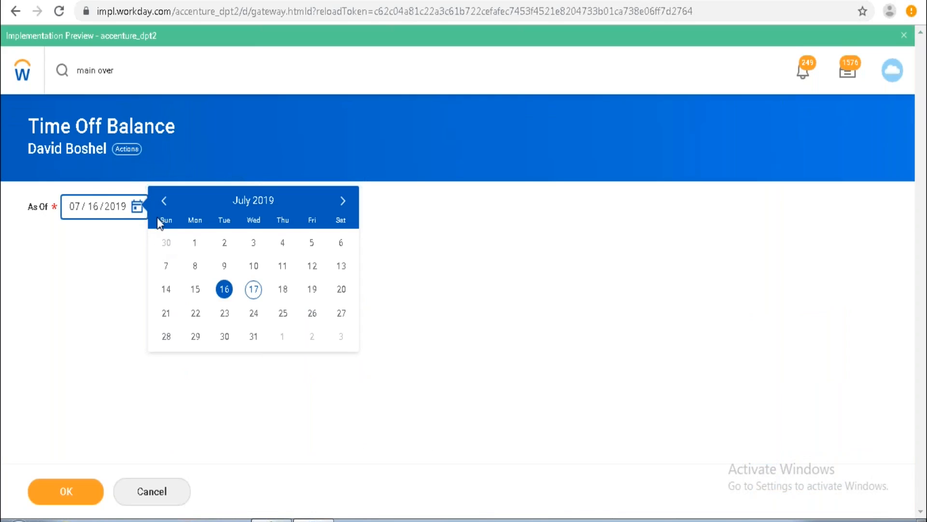
click(165, 202)
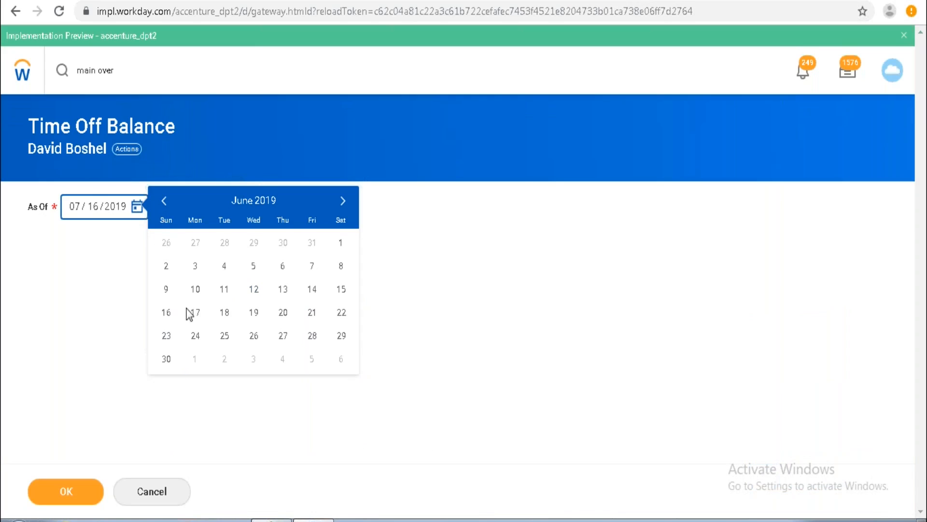
click(166, 359)
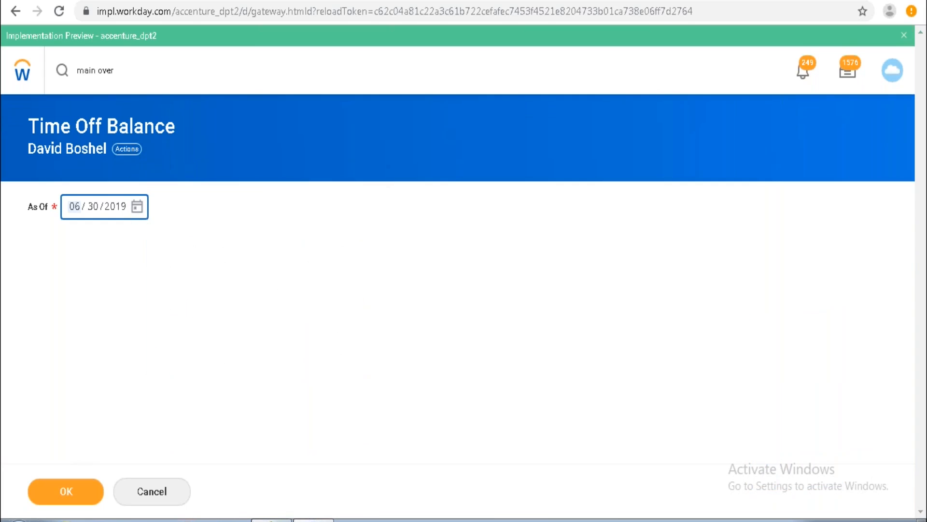
click(66, 492)
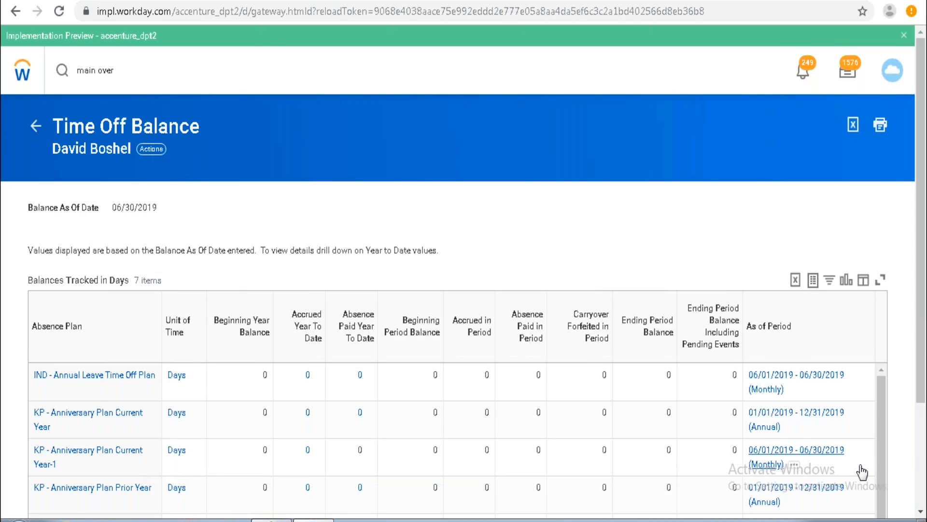
Scroll through the time off balances for each absence plan as of 06/30/2019.
click(922, 513)
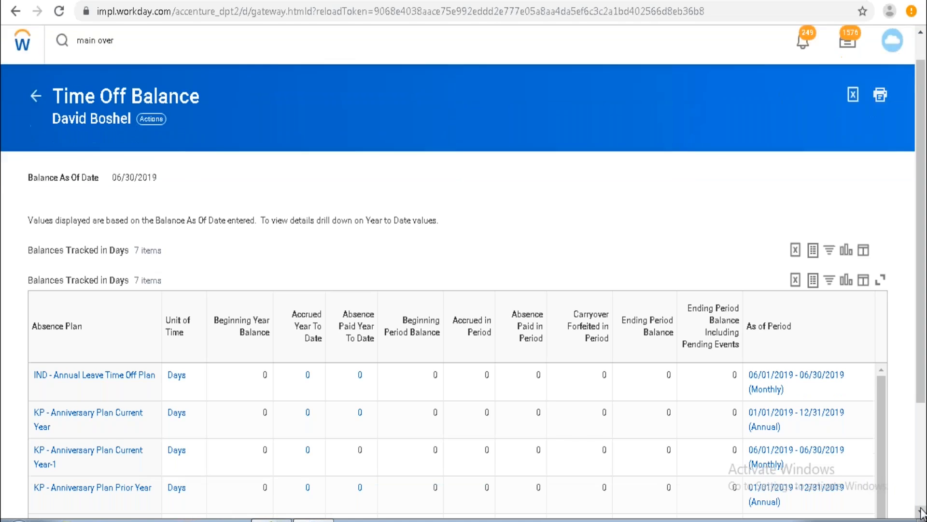
click(921, 512)
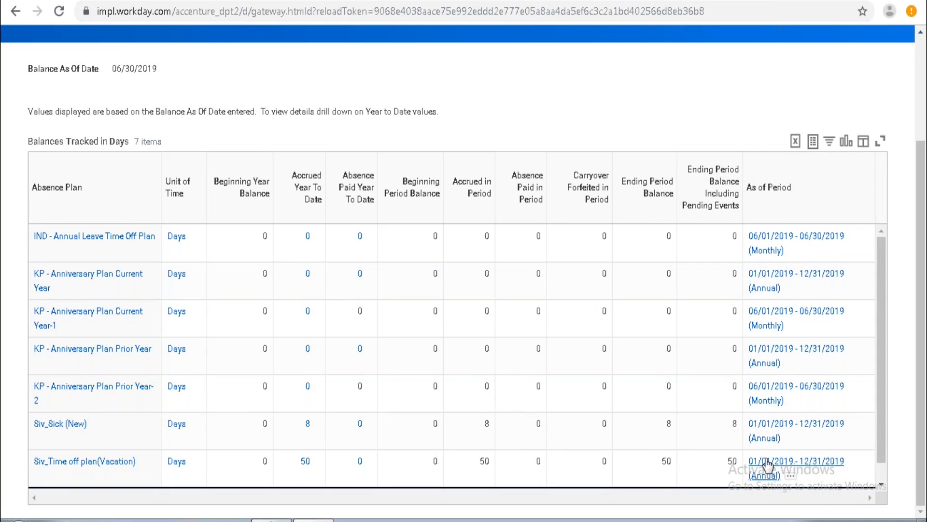
click(882, 478)
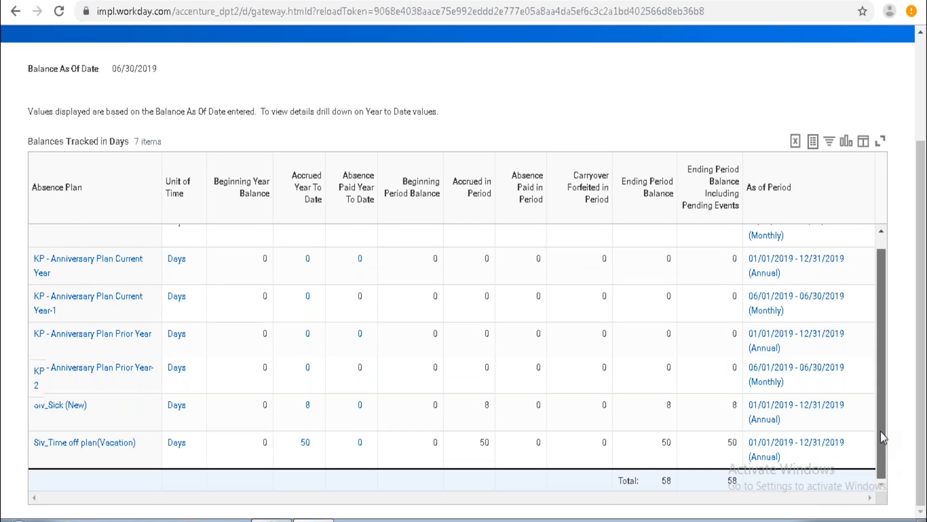
drag(882, 420, 883, 390)
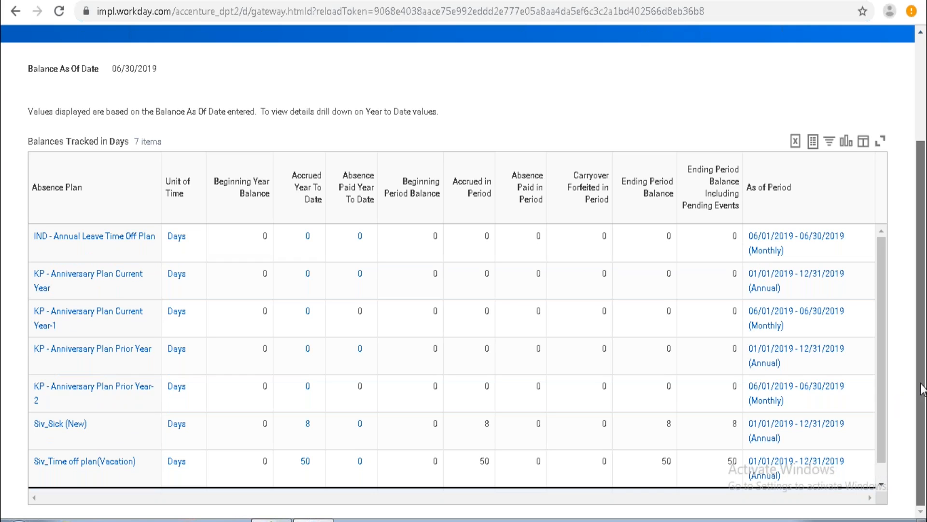
mouse_move(921, 389)
mouse_down()
mouse_move(919, 344)
mouse_move(919, 399)
mouse_up()
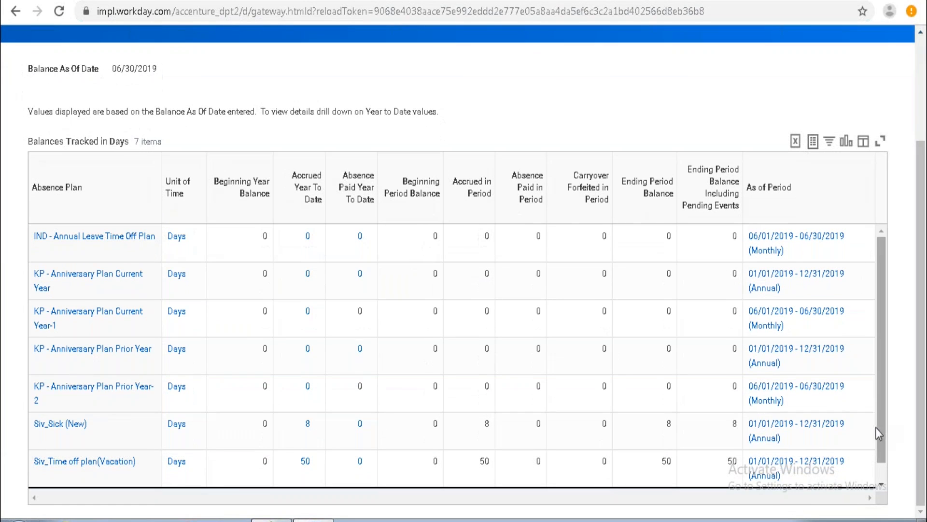
scroll(882, 474, down, 1)
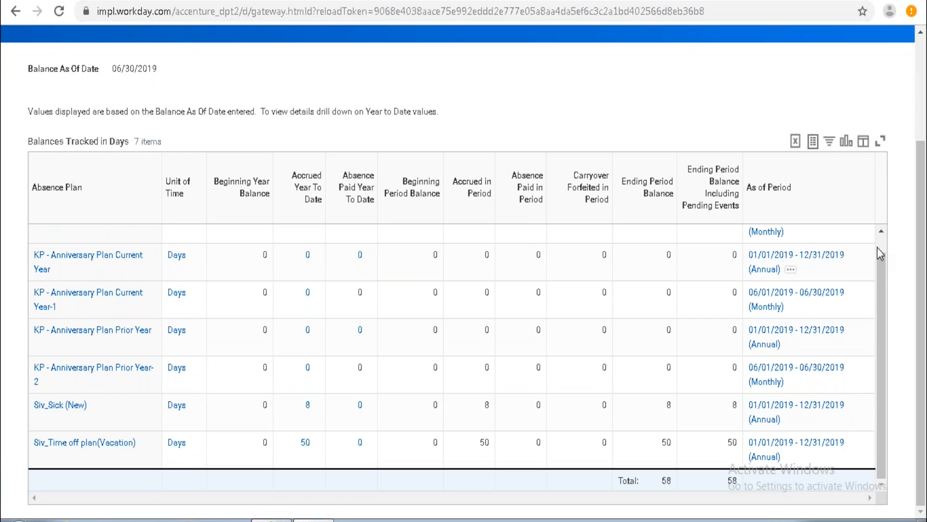
Inspect the Siv_accrual(Vacation) accrual's calculation, overrides and usage details.
click(880, 233)
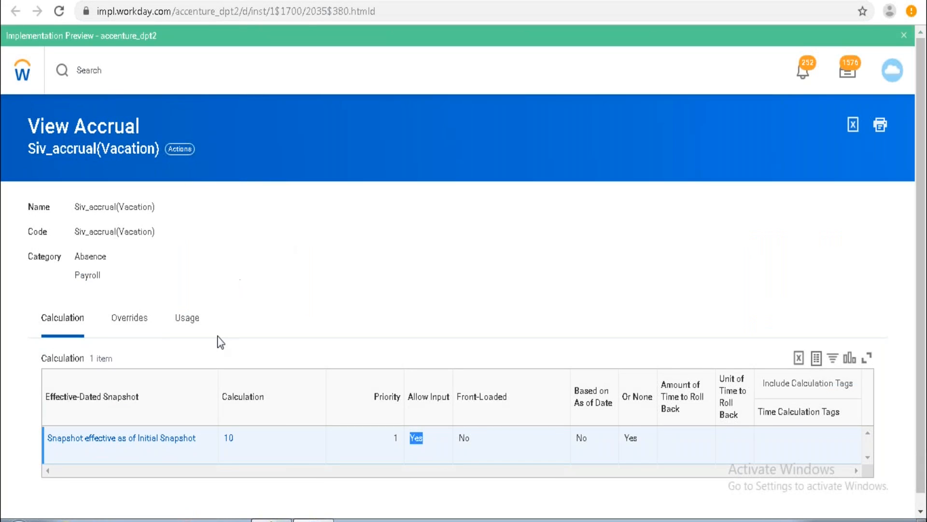
click(131, 323)
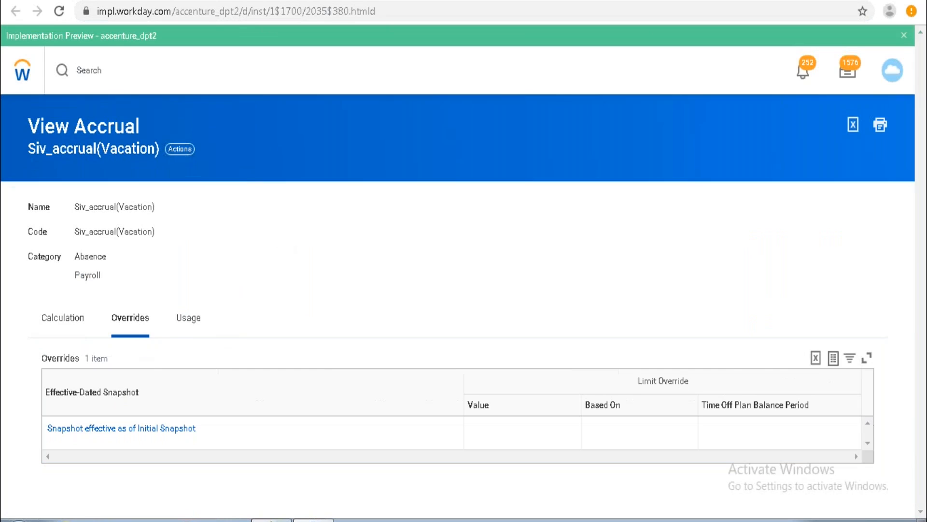
click(194, 324)
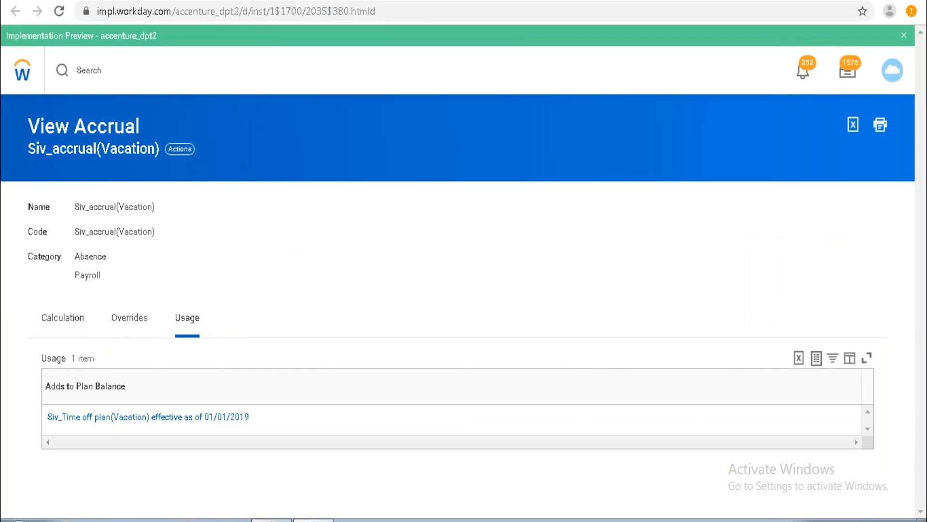
click(57, 325)
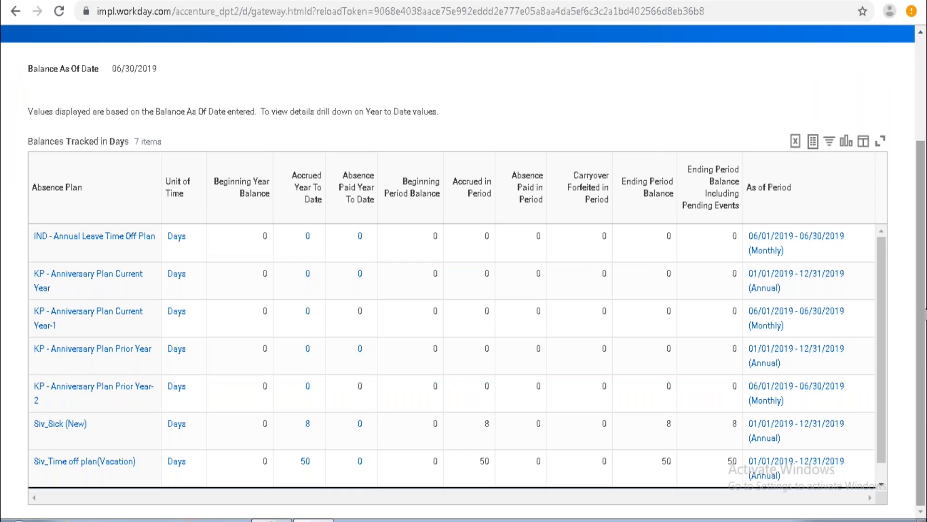
Switch to the Create Accrual task and try to submit the accrual with the Front-Loaded option.
scroll(818, 207, up, 3)
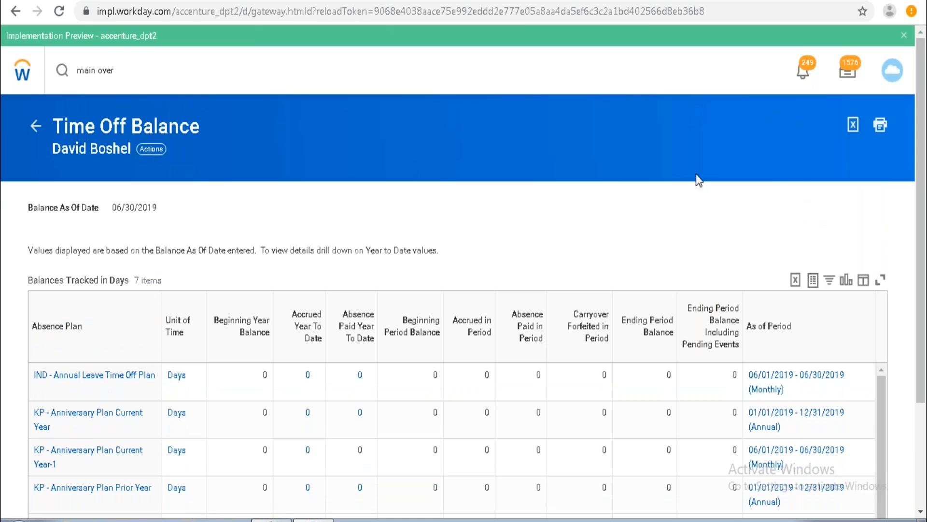
click(191, 0)
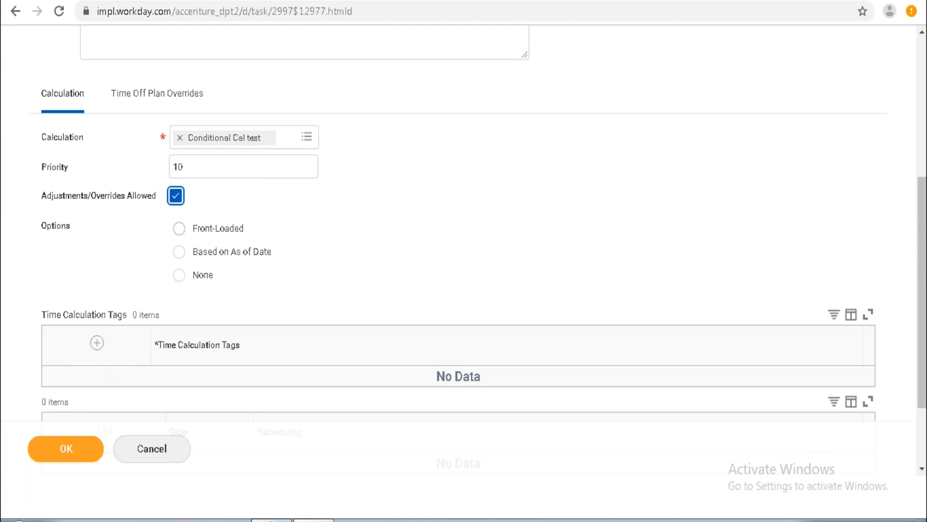
click(179, 228)
click(79, 439)
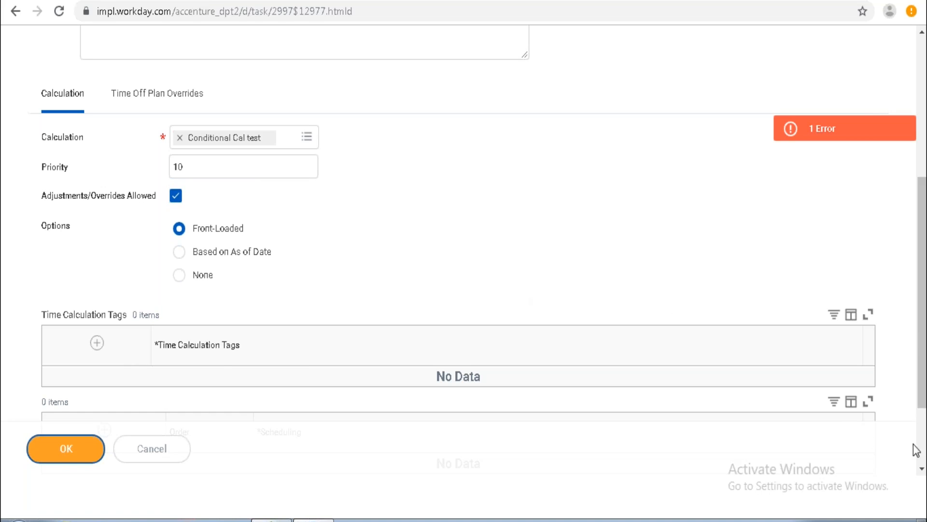
Change the accrual's option to None.
scroll(917, 434, down, 3)
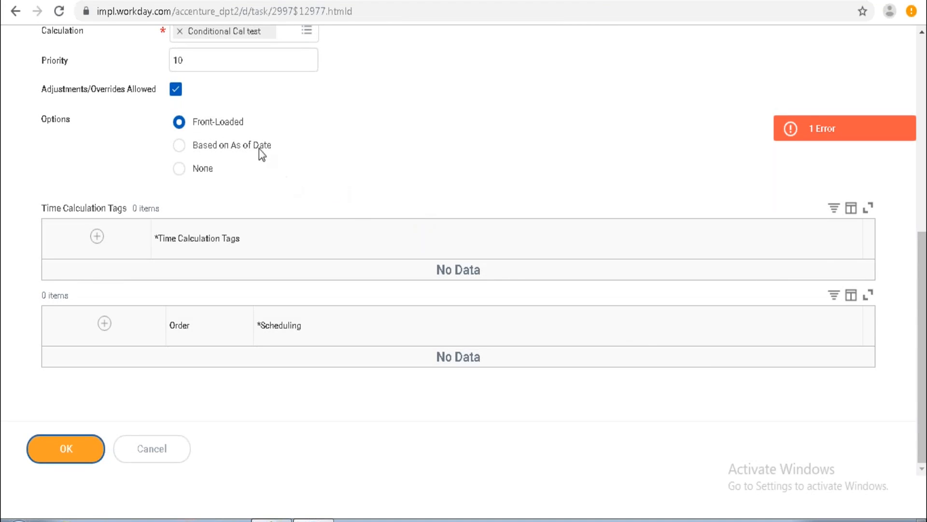
click(202, 169)
click(202, 170)
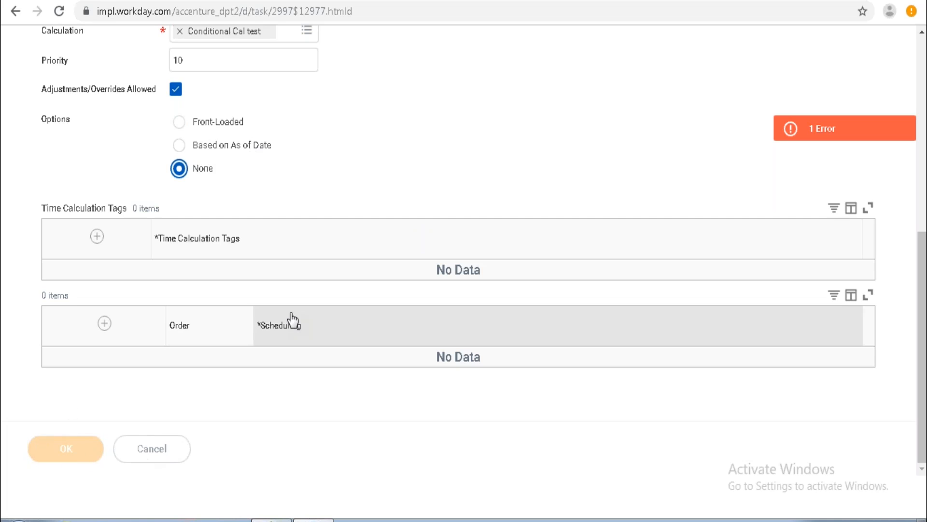
Review the page error details, close them, and reload the Create Accrual page.
click(821, 140)
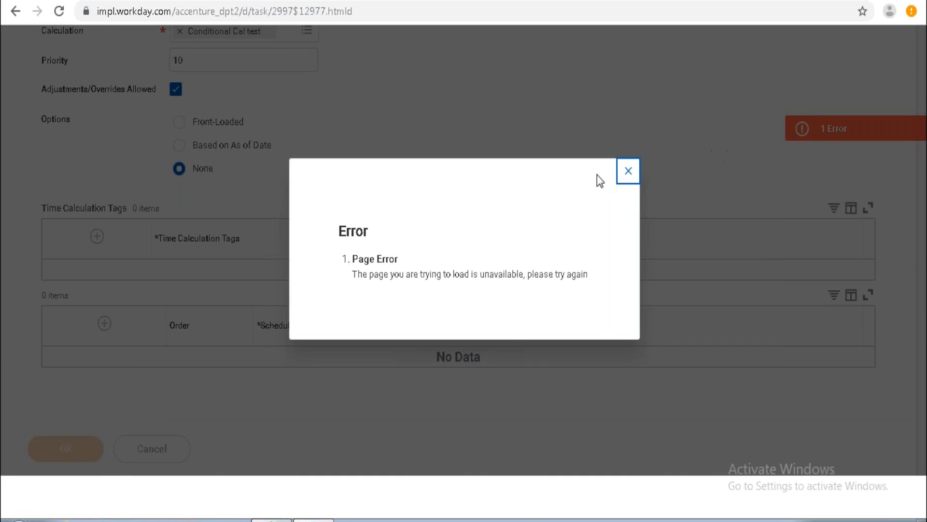
click(627, 172)
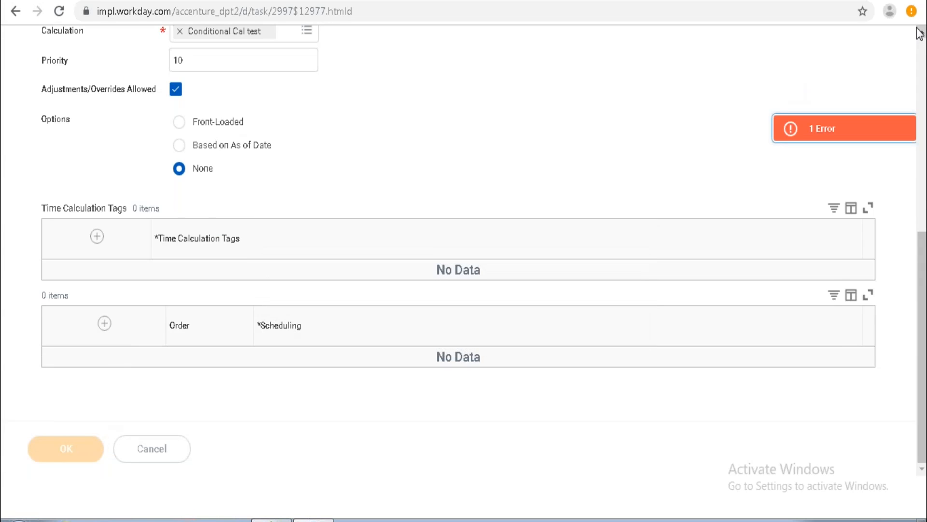
scroll(919, 33, up, 4)
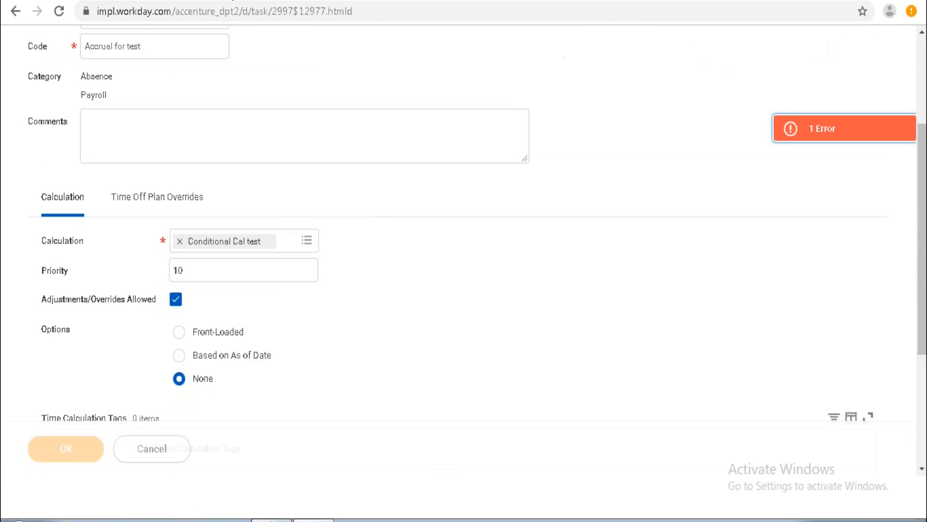
click(57, 13)
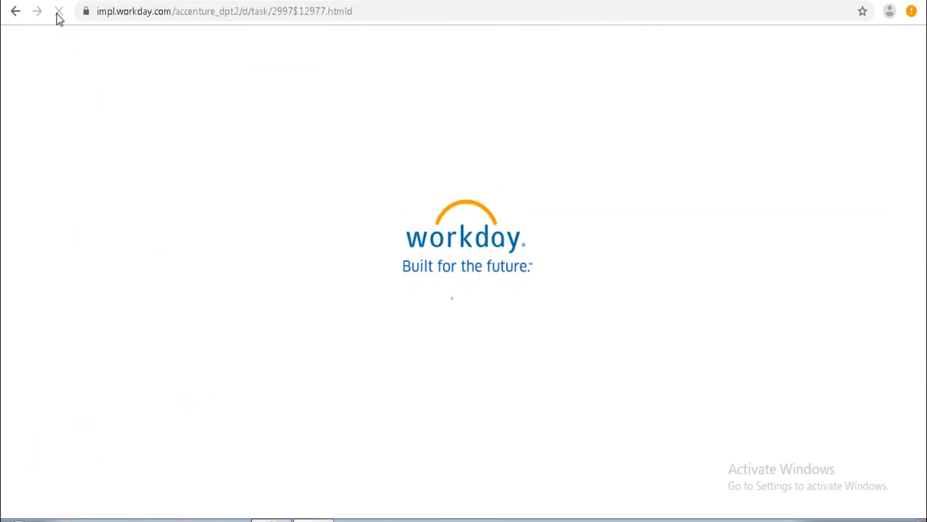